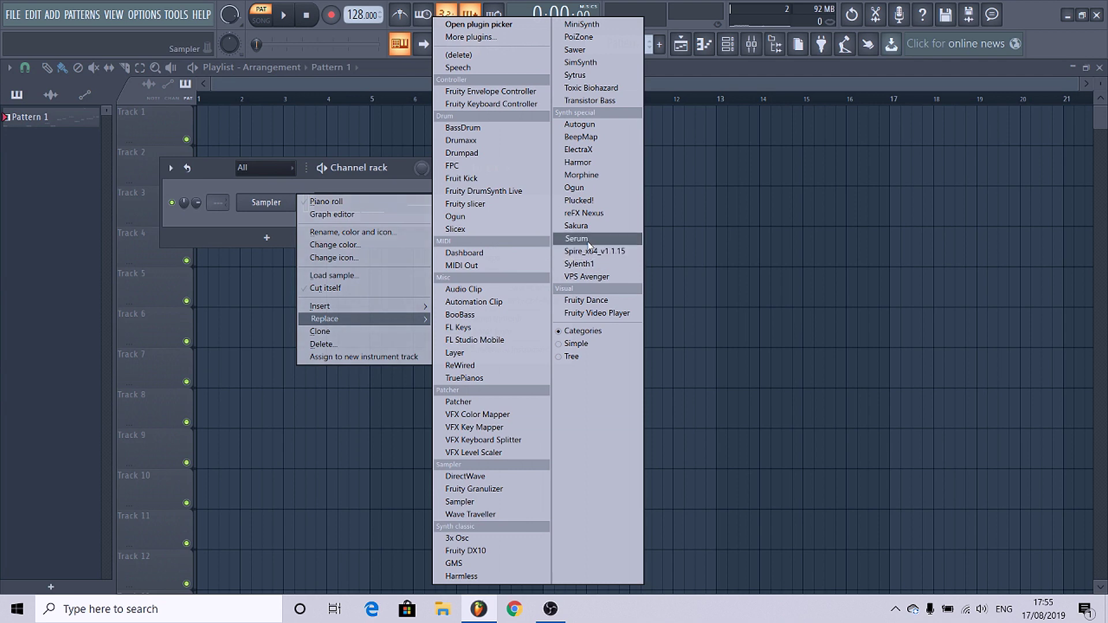
# Replace the Sampler channel with Serum and clone it to create a second Serum channel.
pyautogui.click(577, 238)
pyautogui.moveTo(284, 193); pyautogui.dragTo(622, 152)
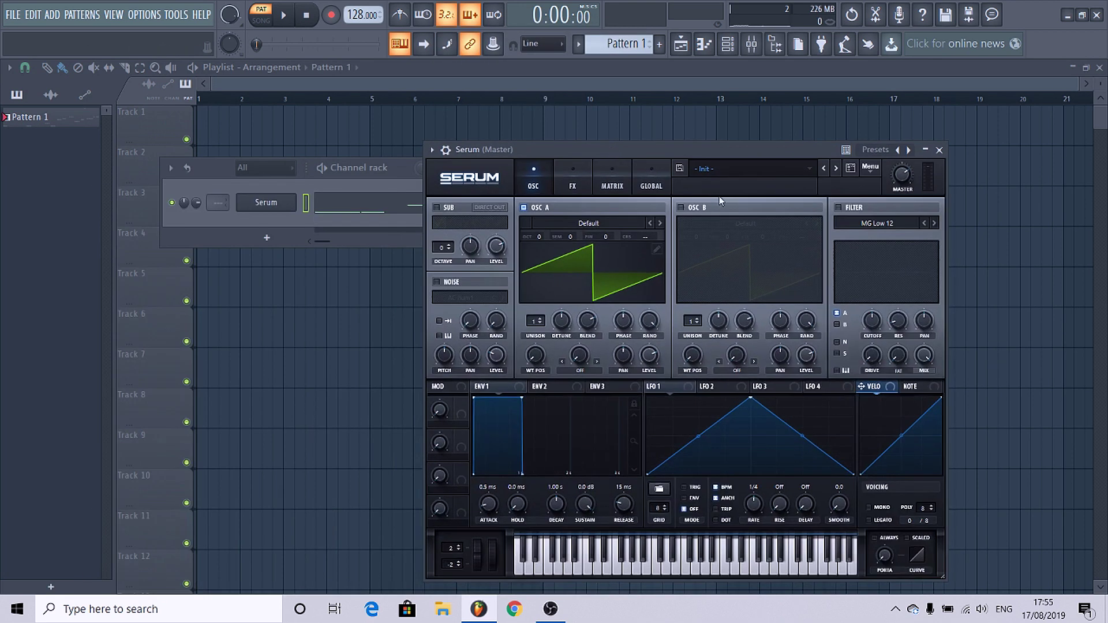
pyautogui.rightClick(285, 211)
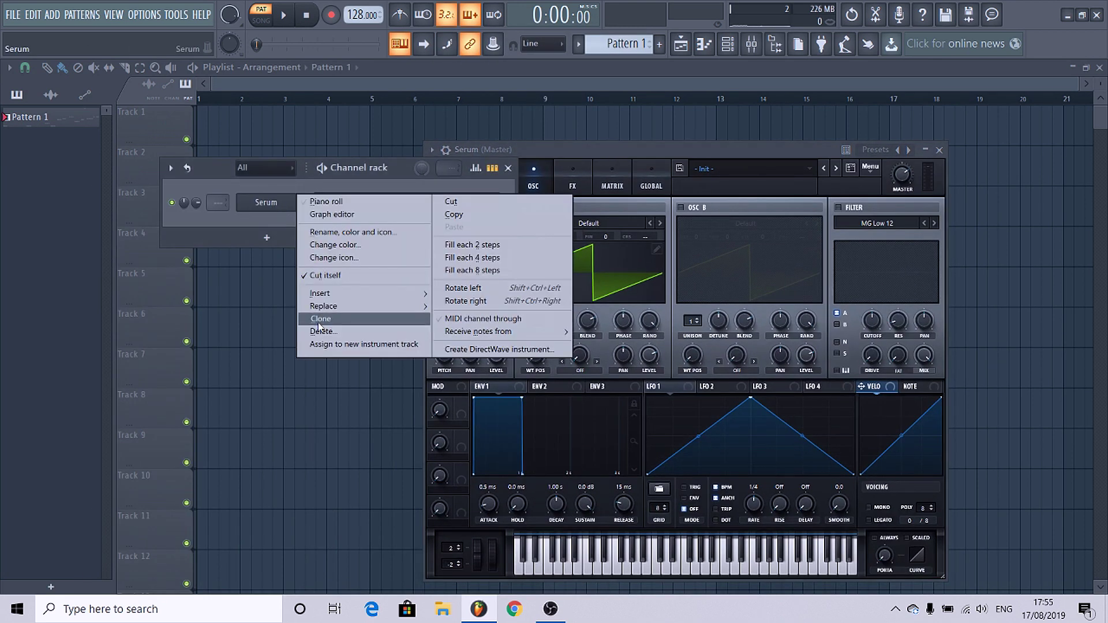
pyautogui.click(319, 320)
pyautogui.click(958, 169)
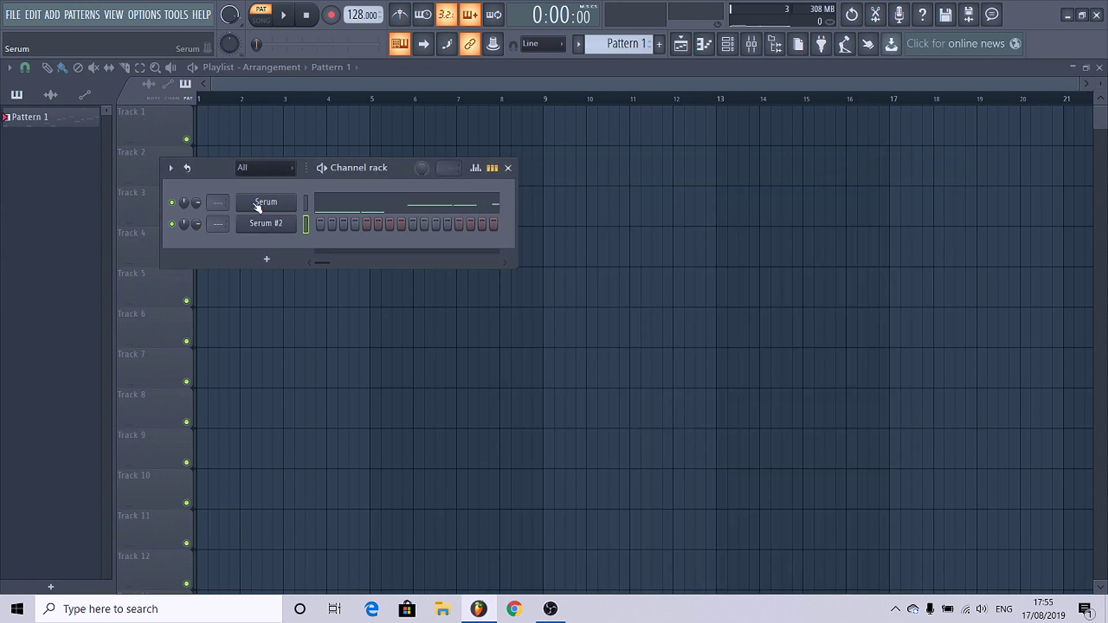
# Load the user preset BROOKS BASS in the first Serum channel.
pyautogui.click(266, 202)
pyautogui.click(732, 167)
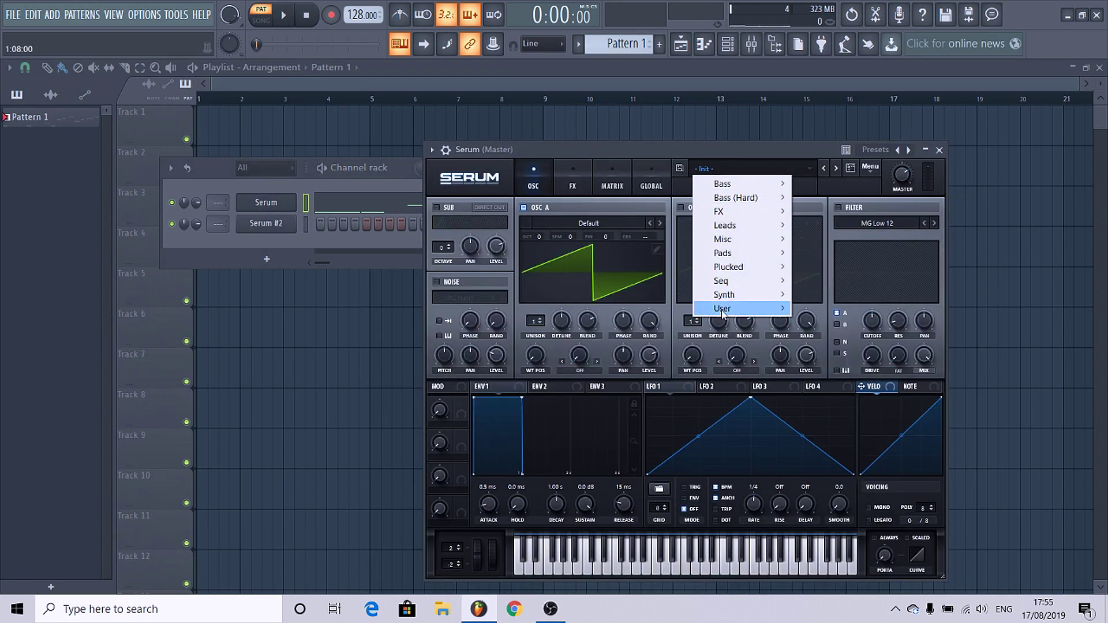
pyautogui.moveTo(788, 311)
pyautogui.click(837, 350)
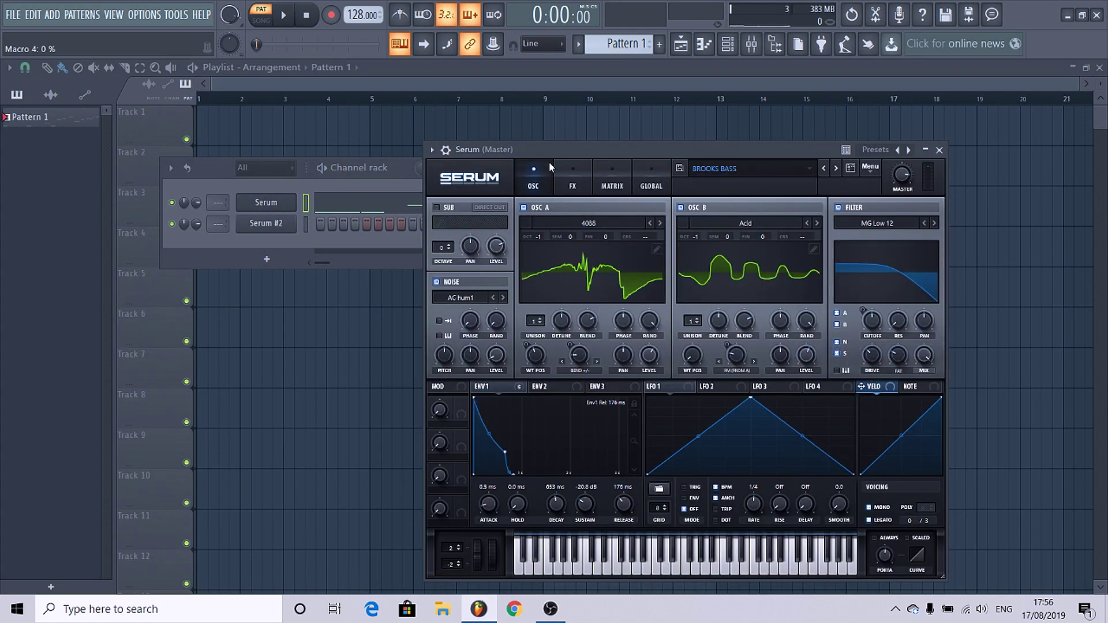
# Transpose all notes of the first Serum channel down one octave and play the pattern.
pyautogui.press('F7')
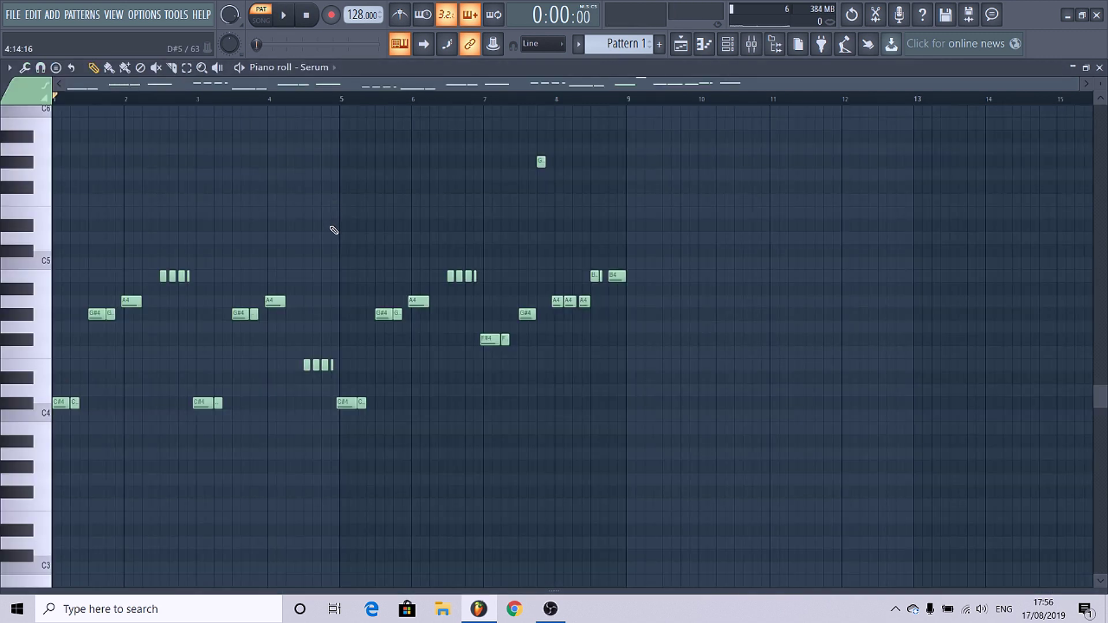
pyautogui.hotkey('ctrl', 'Down')
pyautogui.press('space')
pyautogui.scroll(3, 287, 317)
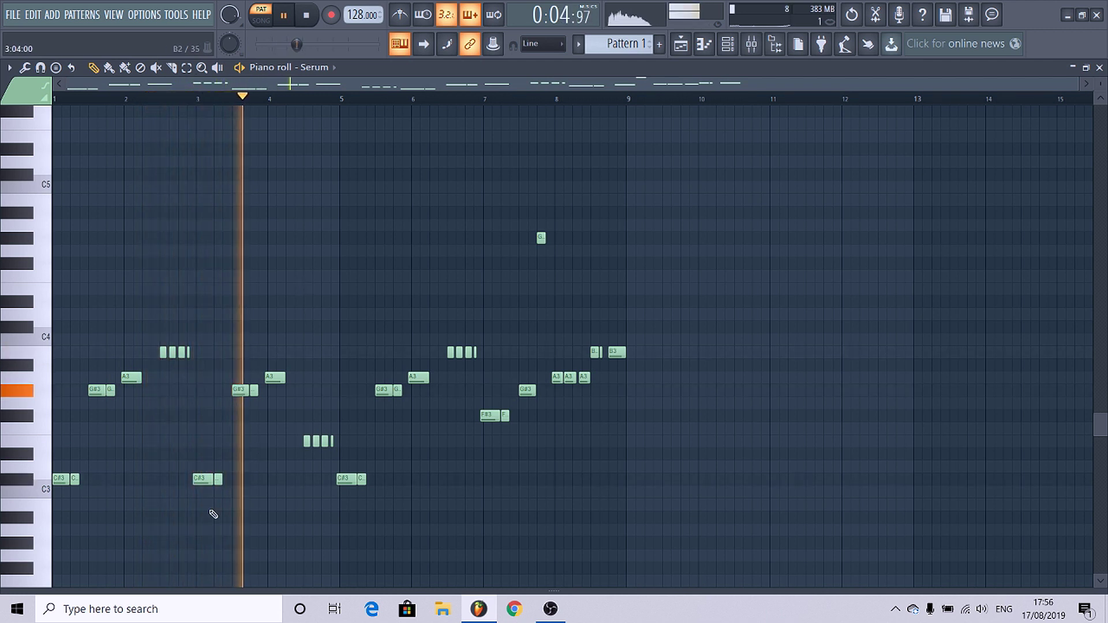
# Add a very short note after the two C#3 notes in bar 3 and raise it one octave to C#4.
pyautogui.scroll(2, 252, 513)
pyautogui.scroll(2, 252, 514)
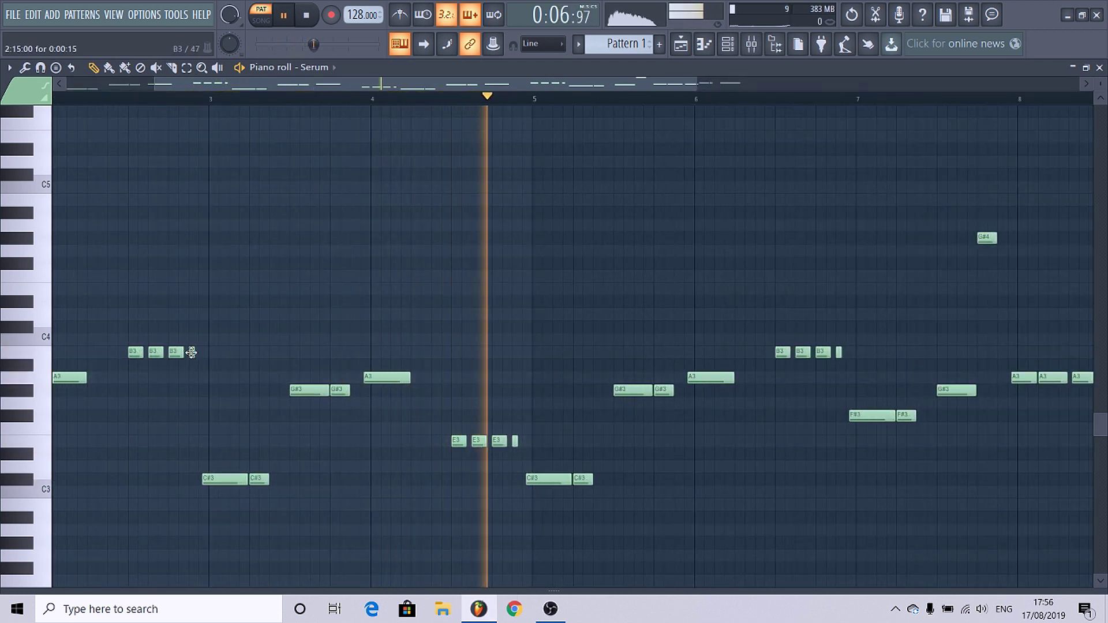
pyautogui.press('space')
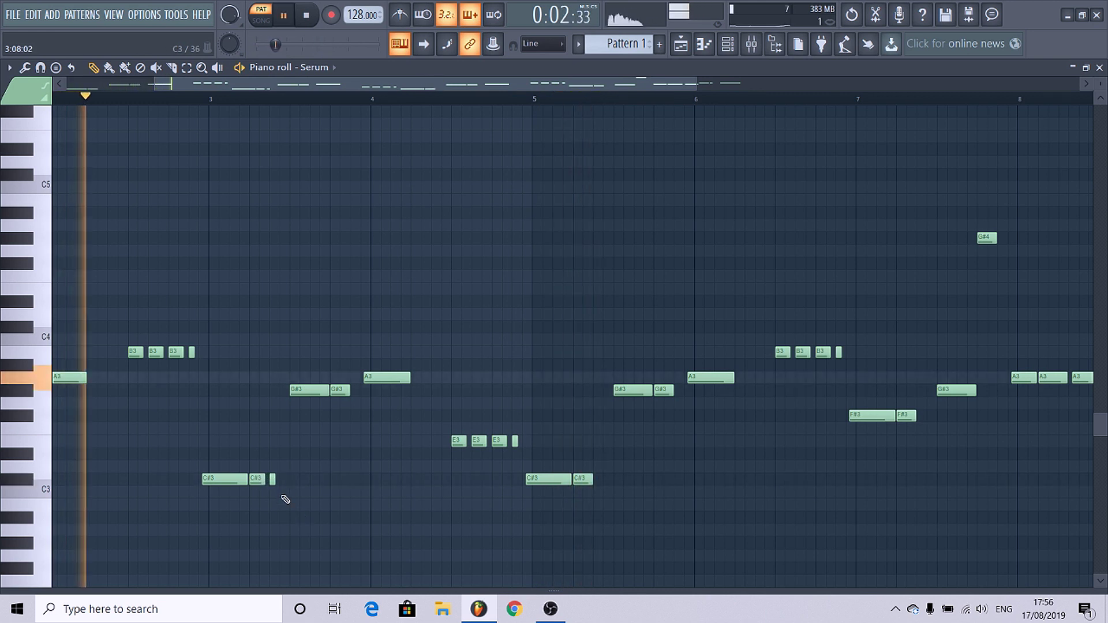
pyautogui.moveTo(280, 496); pyautogui.dragTo(270, 476)
pyautogui.hotkey('ctrl', 'Up')
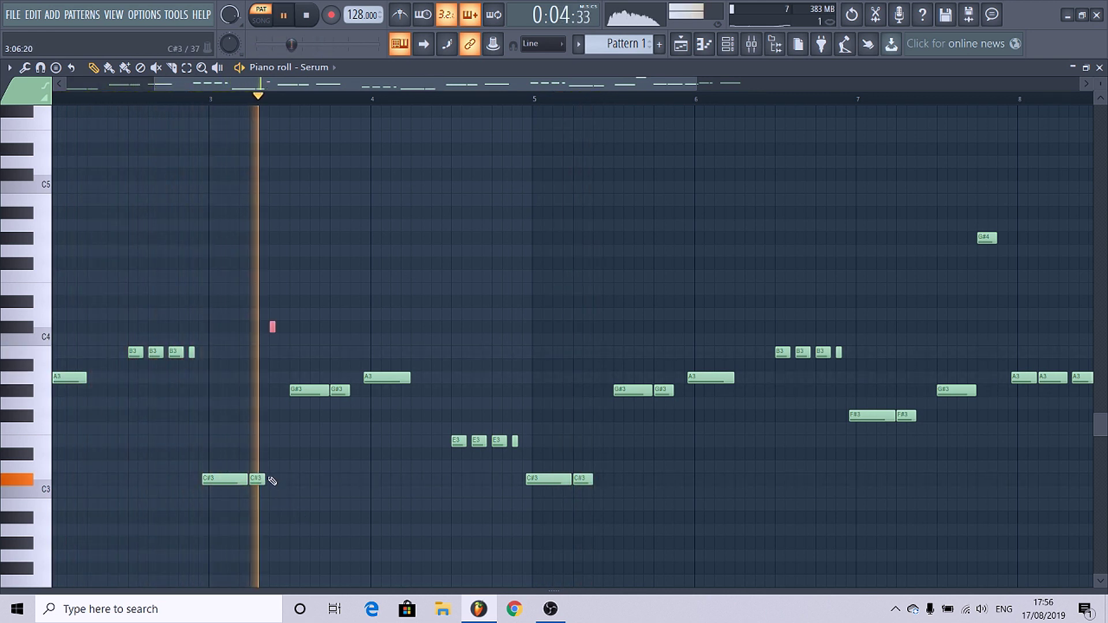
# Add a short F#4 note right after the two F#3 notes in bar 7 and play the pattern back.
pyautogui.scroll(-2, 333, 421)
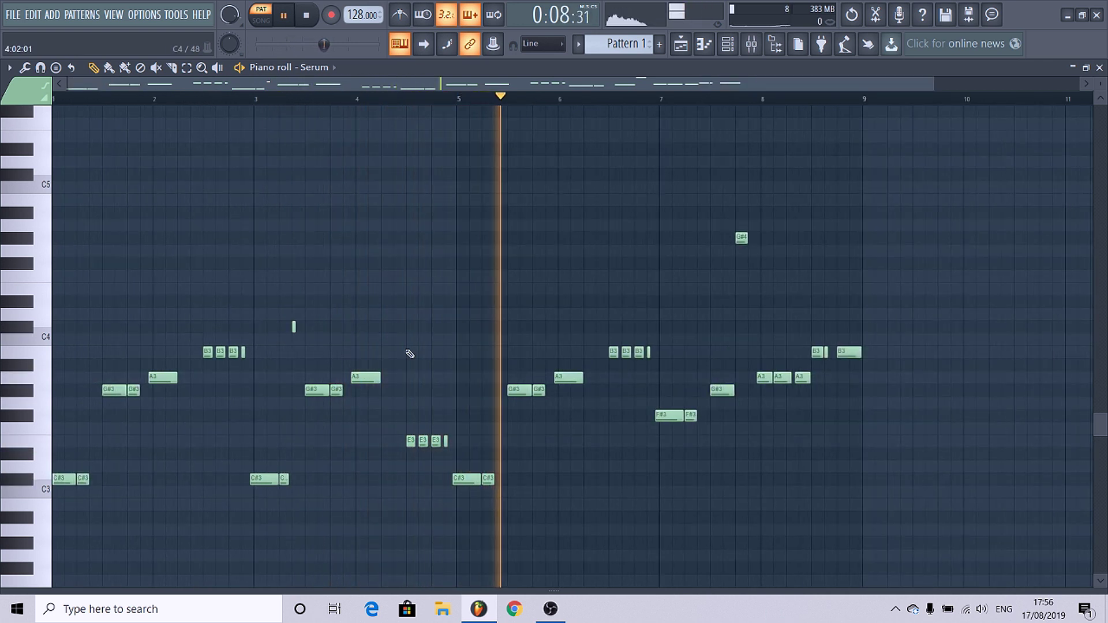
pyautogui.scroll(3, 744, 408)
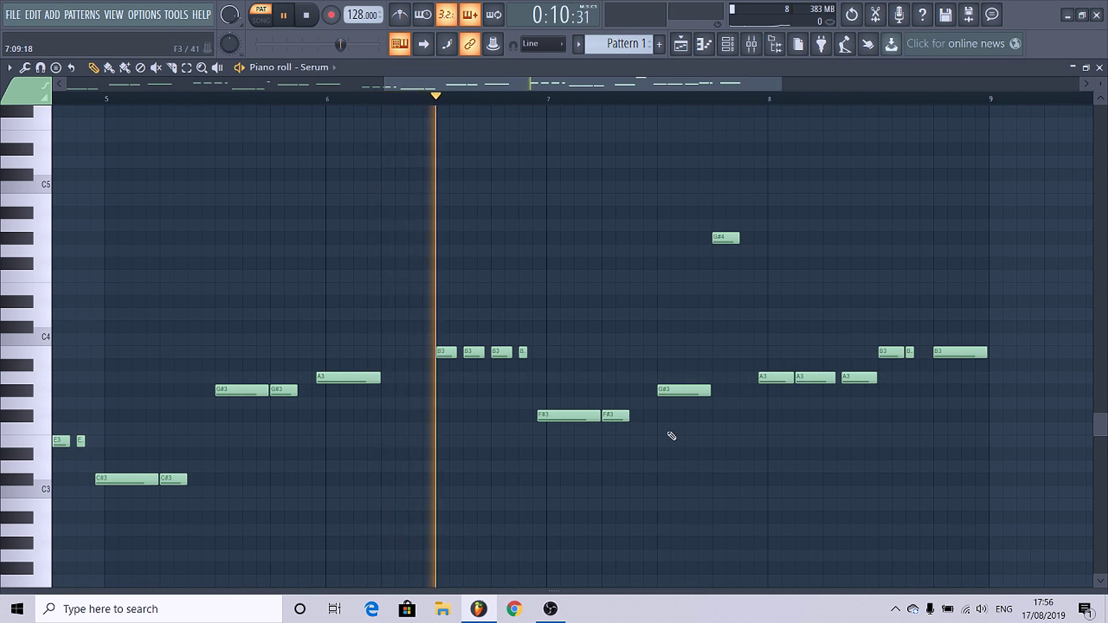
pyautogui.scroll(2, 671, 434)
pyautogui.press('space')
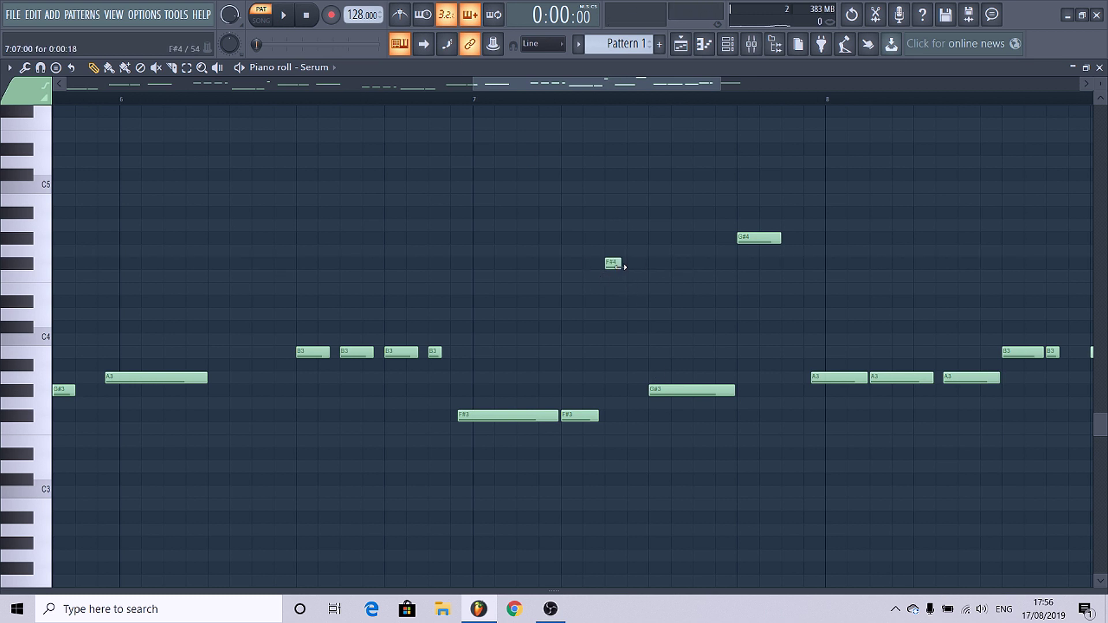
pyautogui.press('space')
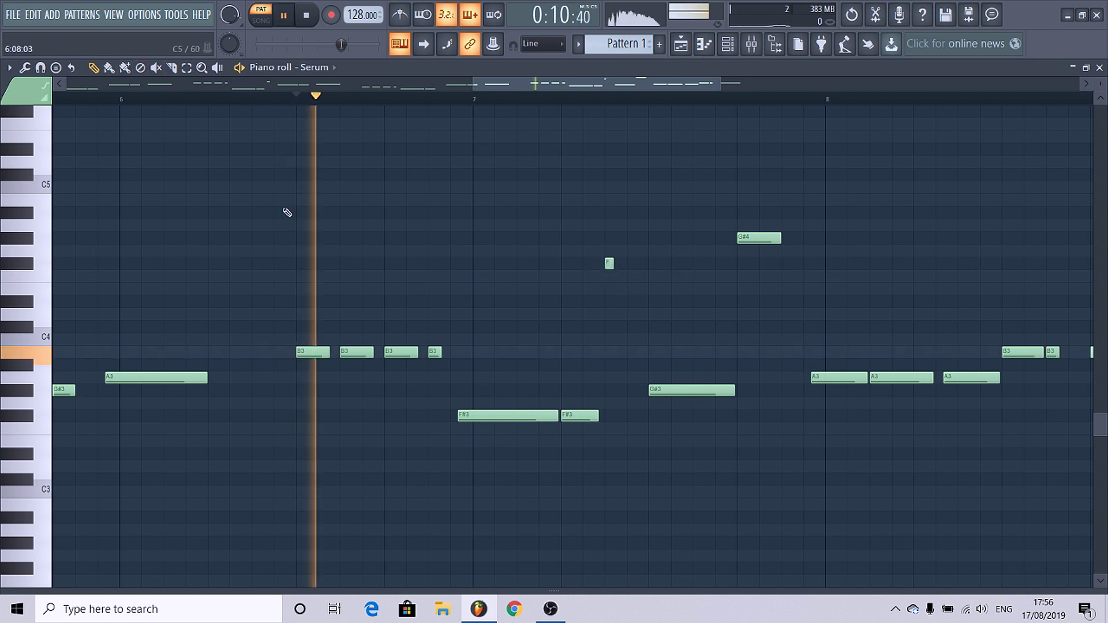
pyautogui.scroll(-2, 332, 293)
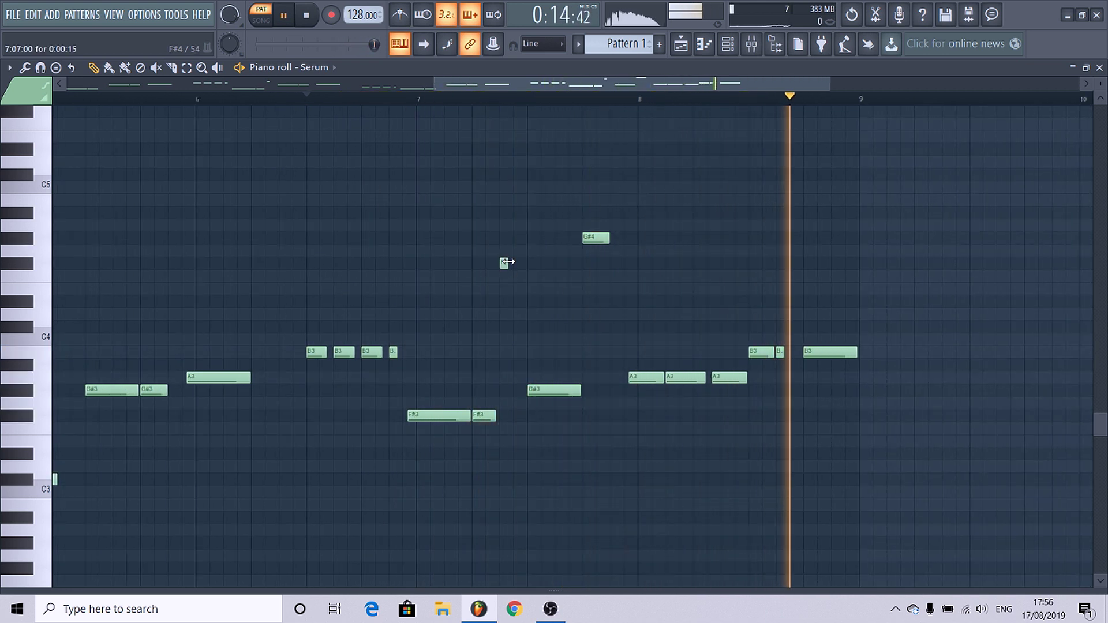
pyautogui.scroll(-3, 649, 312)
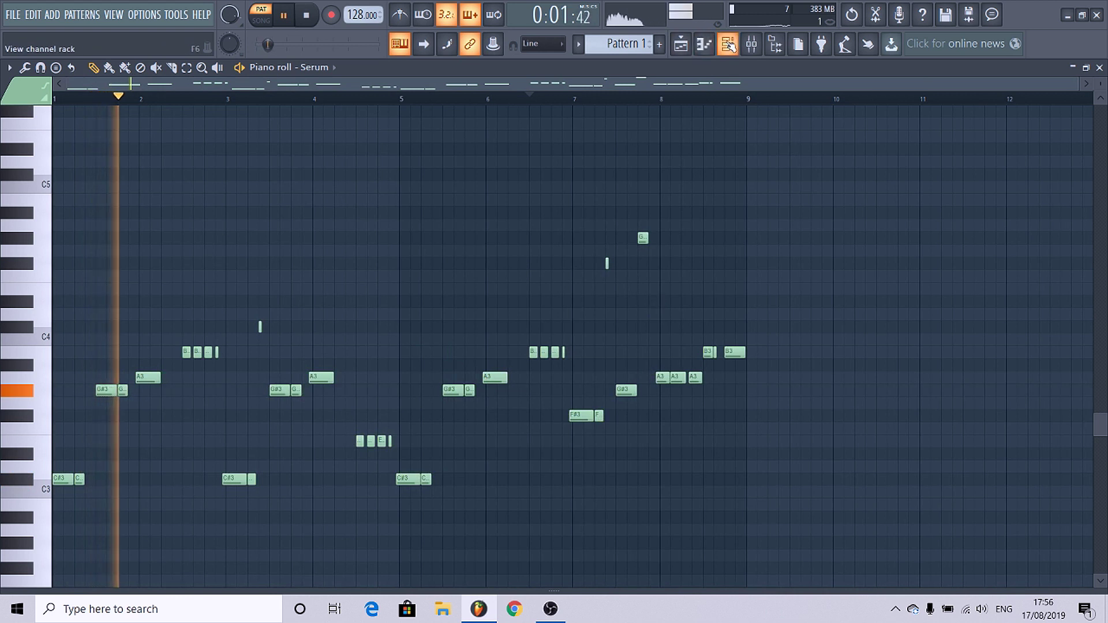
# Copy the notes of the Serum channel and paste them into the Serum #2 channel.
pyautogui.press('F6')
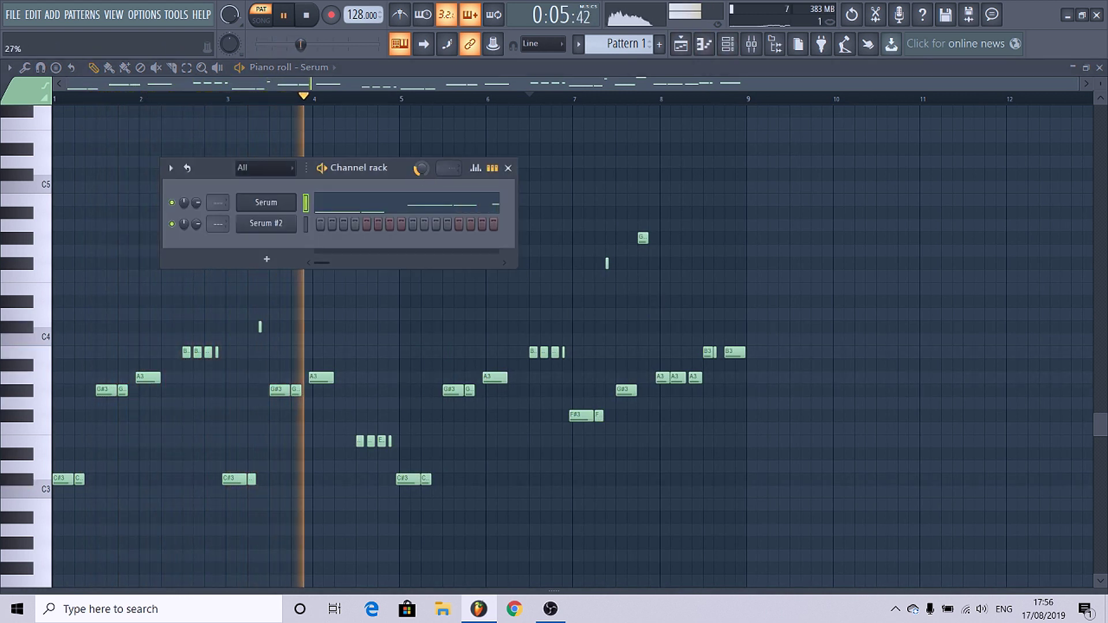
pyautogui.rightClick(266, 203)
pyautogui.click(469, 219)
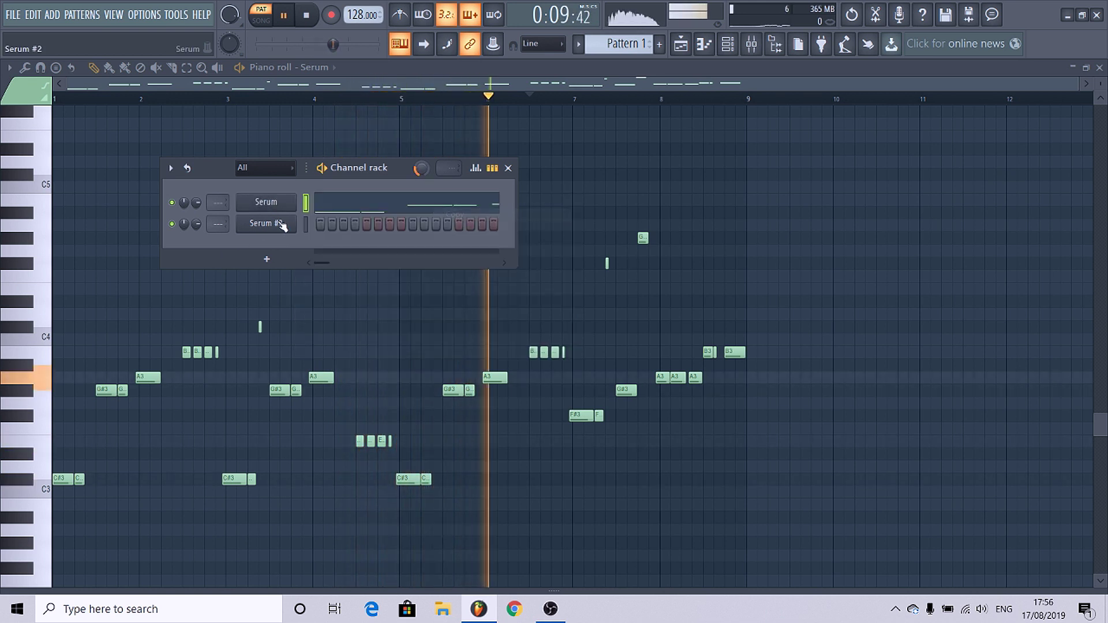
pyautogui.rightClick(280, 225)
pyautogui.click(453, 247)
pyautogui.press('space')
pyautogui.rightClick(262, 205)
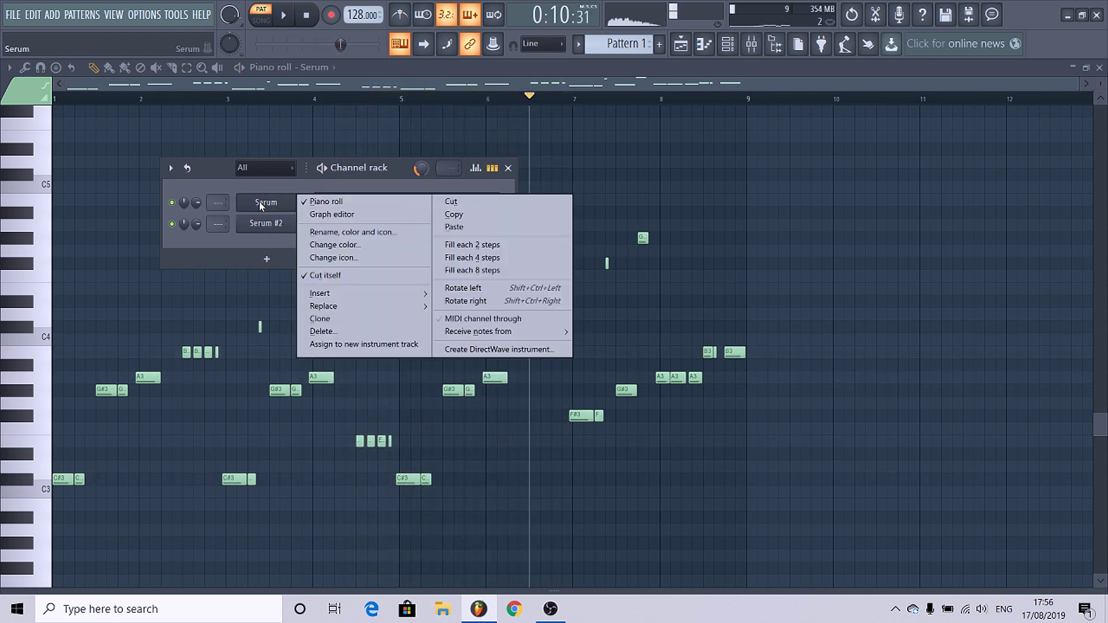
pyautogui.click(455, 227)
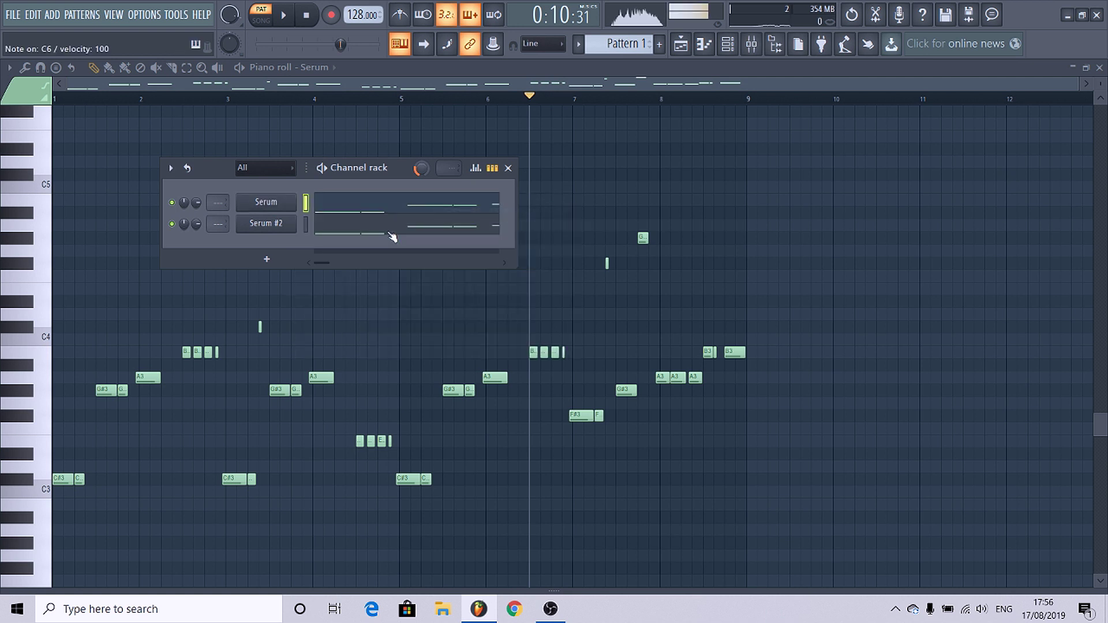
pyautogui.press('space')
pyautogui.press('space')
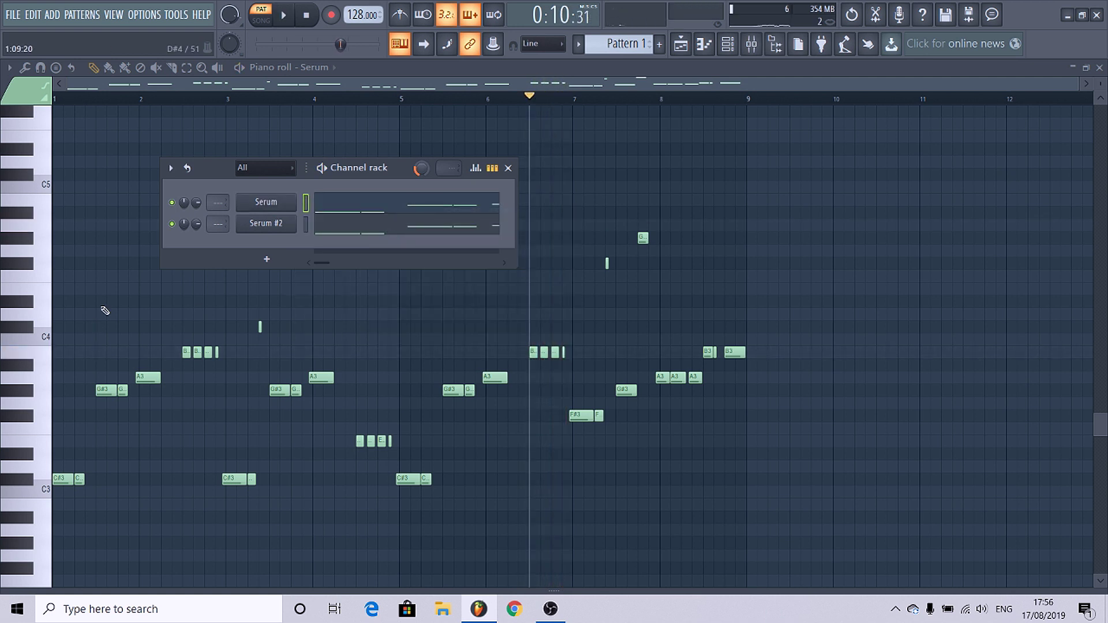
# Rename the first Serum channel as Main Bass.
pyautogui.rightClick(260, 206)
pyautogui.click(342, 236)
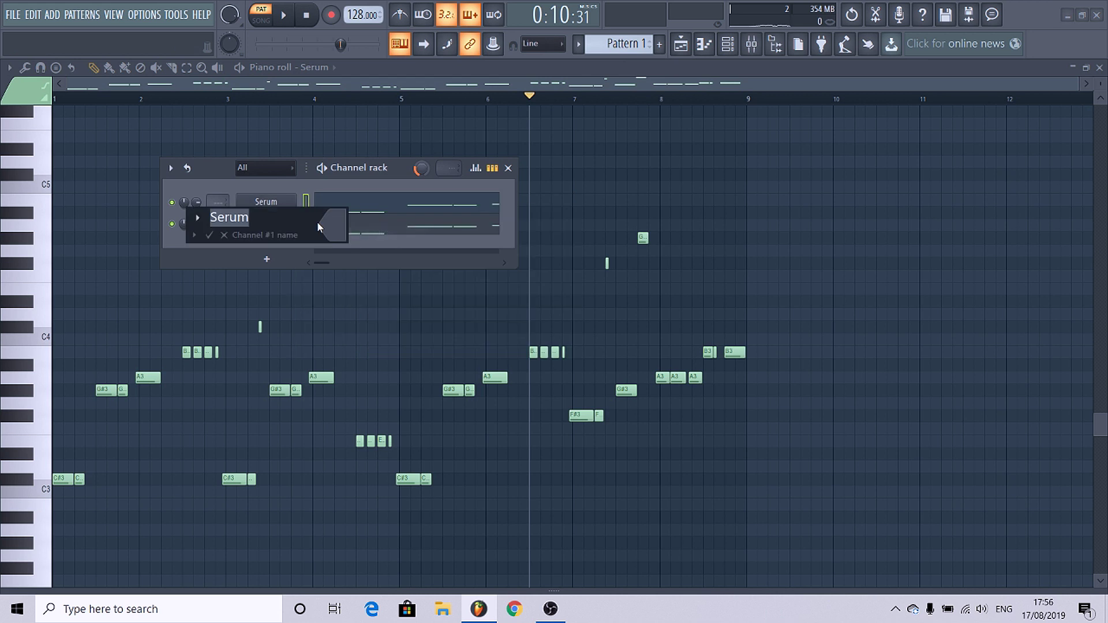
pyautogui.write('Main Bass')
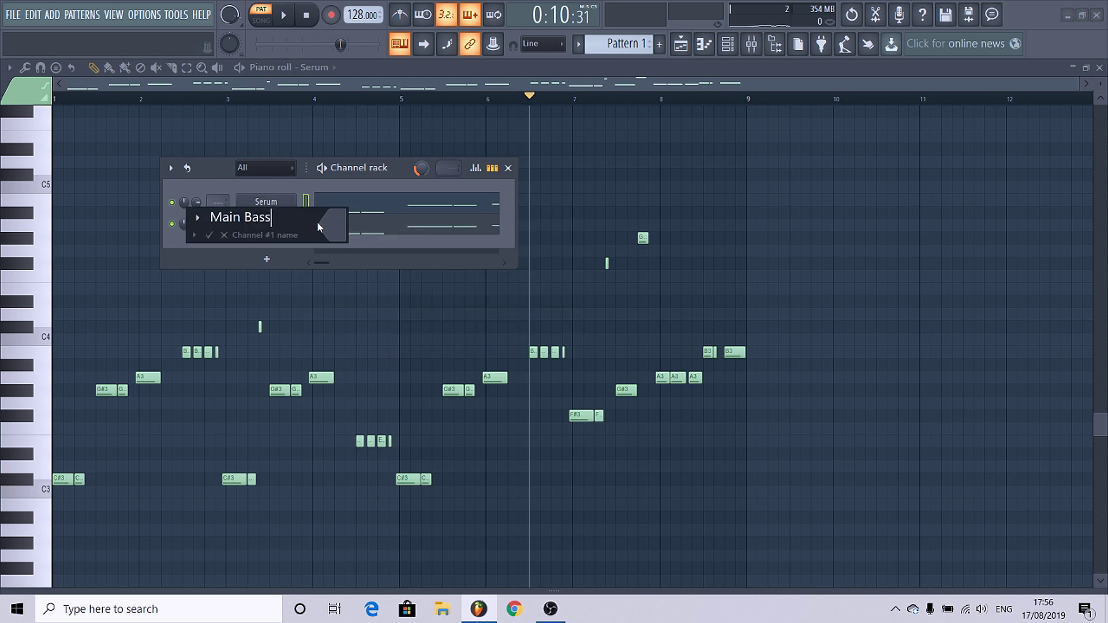
pyautogui.click(319, 224)
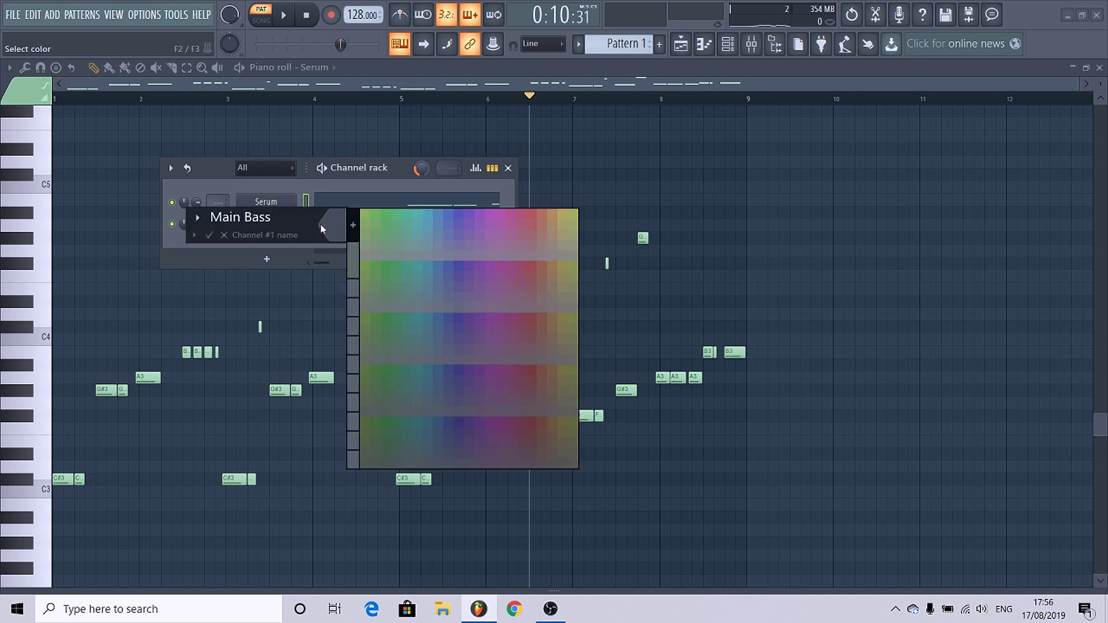
pyautogui.click(354, 228)
pyautogui.click(714, 139)
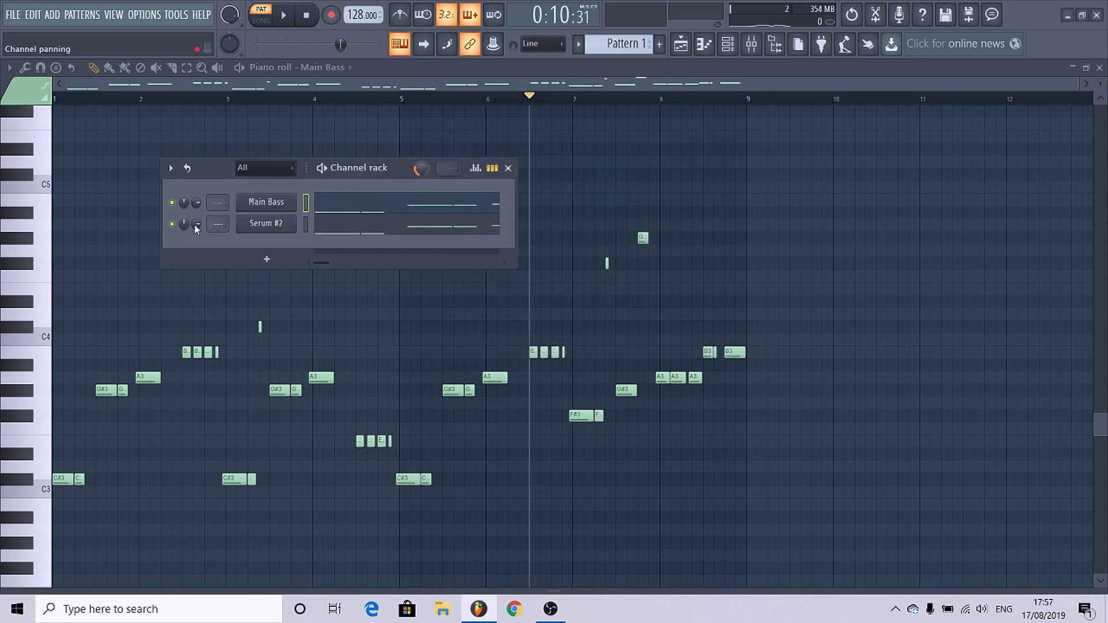
# Rename the Serum #2 channel as Bass Layer.
pyautogui.rightClick(279, 231)
pyautogui.click(300, 248)
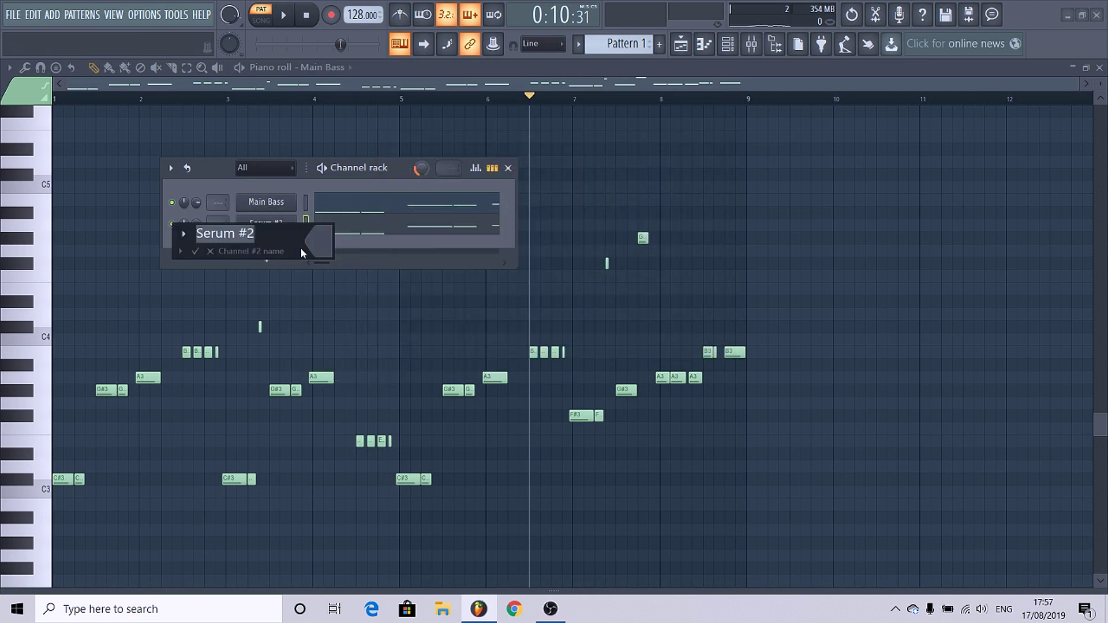
pyautogui.write('Bass Layer')
pyautogui.press('Return')
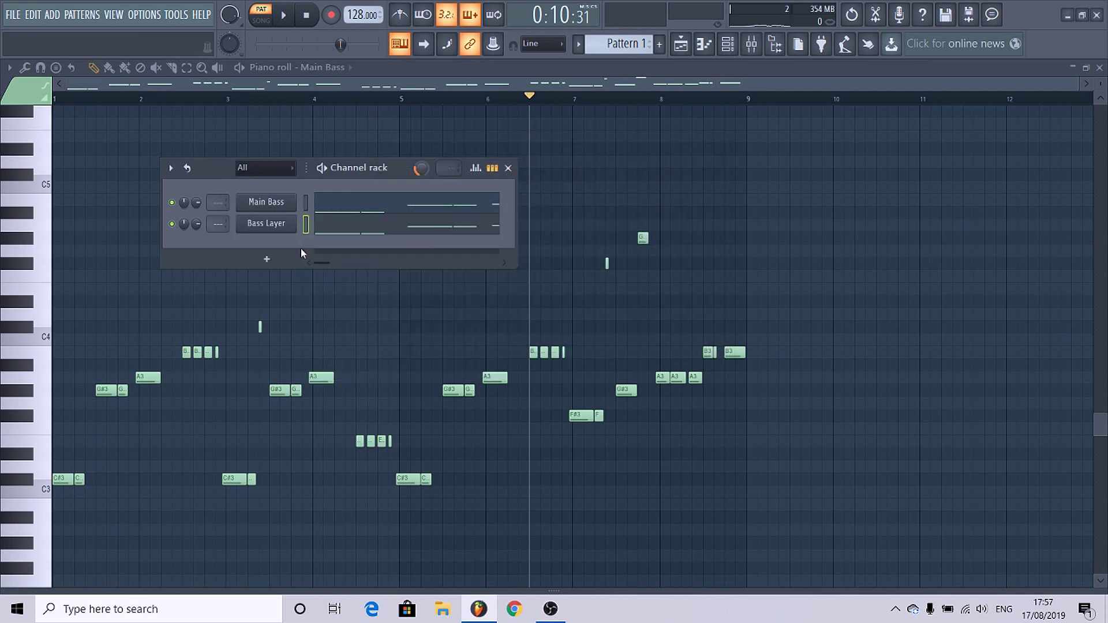
# Load the user preset BROOKS BASS Layer in the Bass Layer channel.
pyautogui.click(262, 224)
pyautogui.click(814, 188)
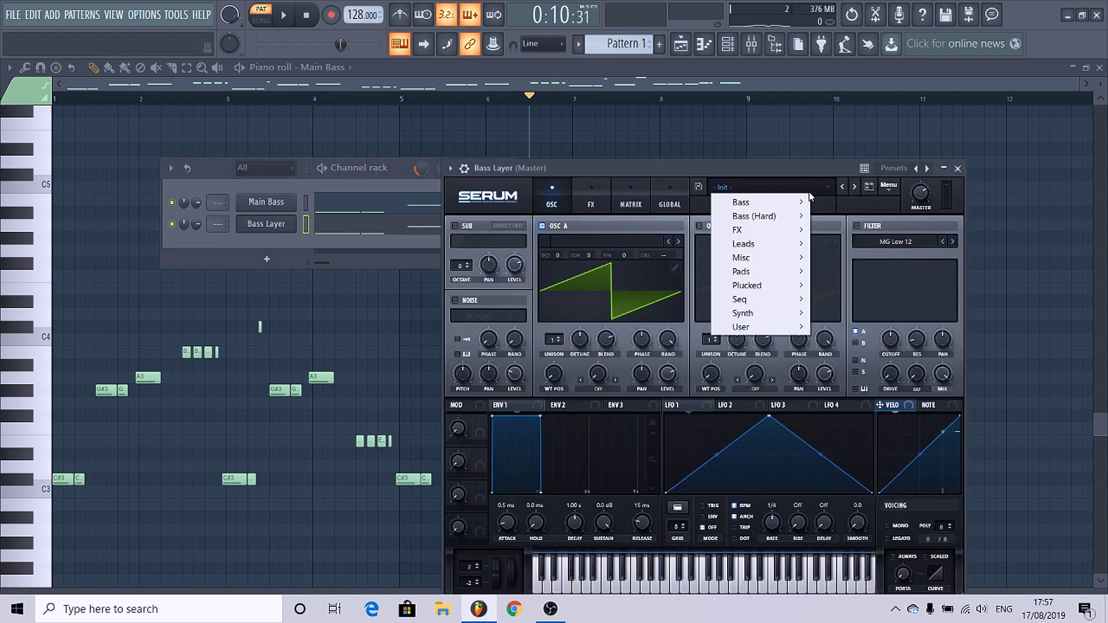
pyautogui.moveTo(750, 327)
pyautogui.click(834, 353)
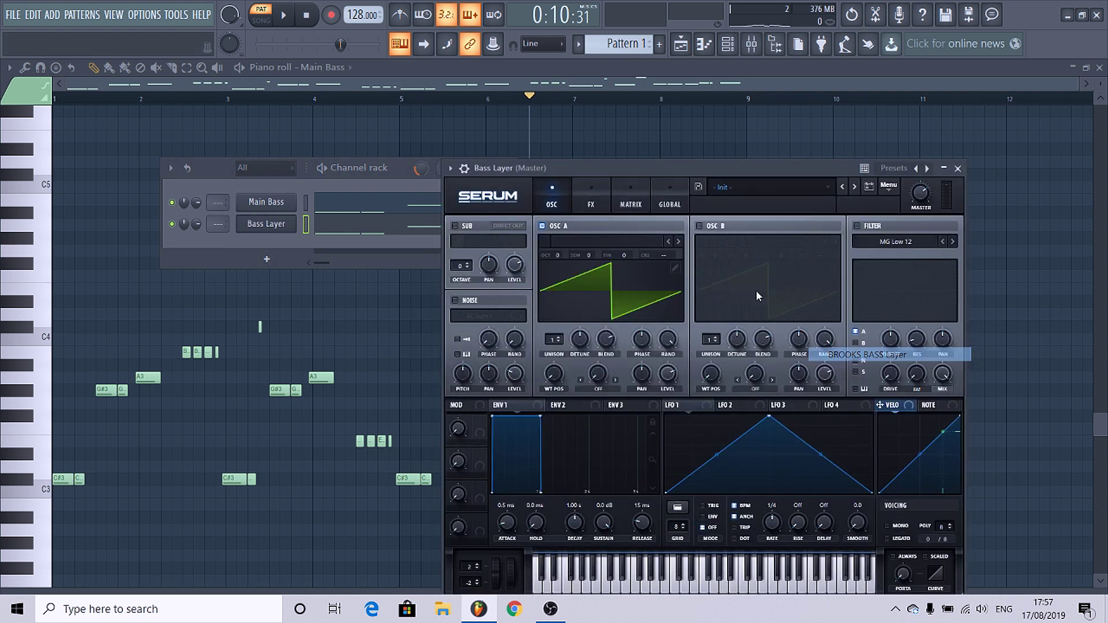
# Mute the Main Bass channel, then transpose all Bass Layer notes up one octave and play them alone.
pyautogui.click(172, 203)
pyautogui.press('space')
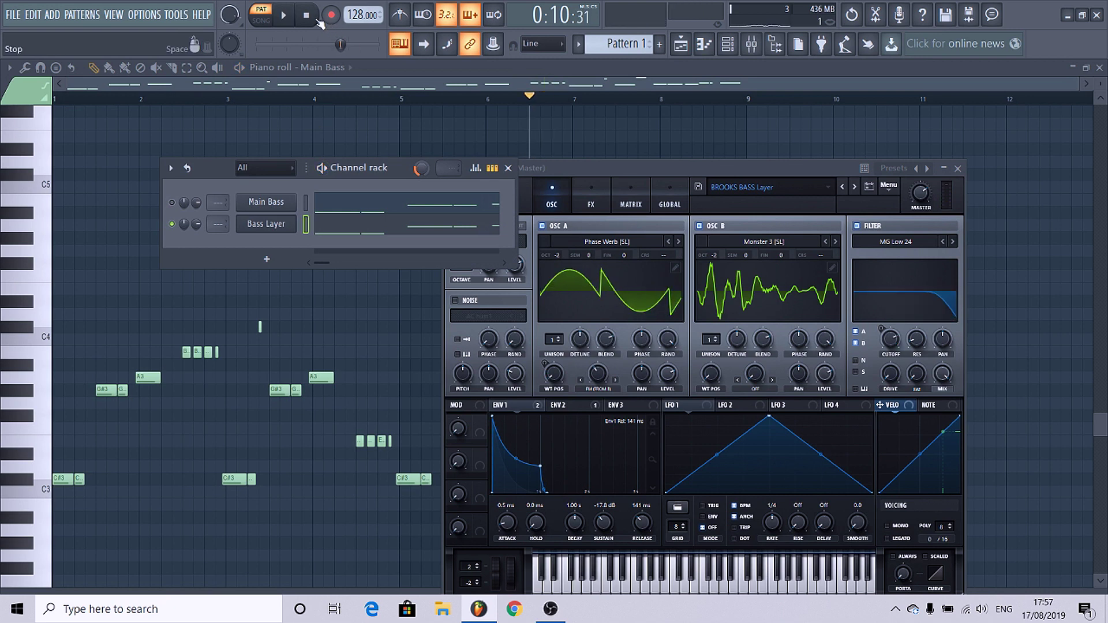
pyautogui.click(318, 20)
pyautogui.click(354, 228)
pyautogui.hotkey('ctrl', 'Up')
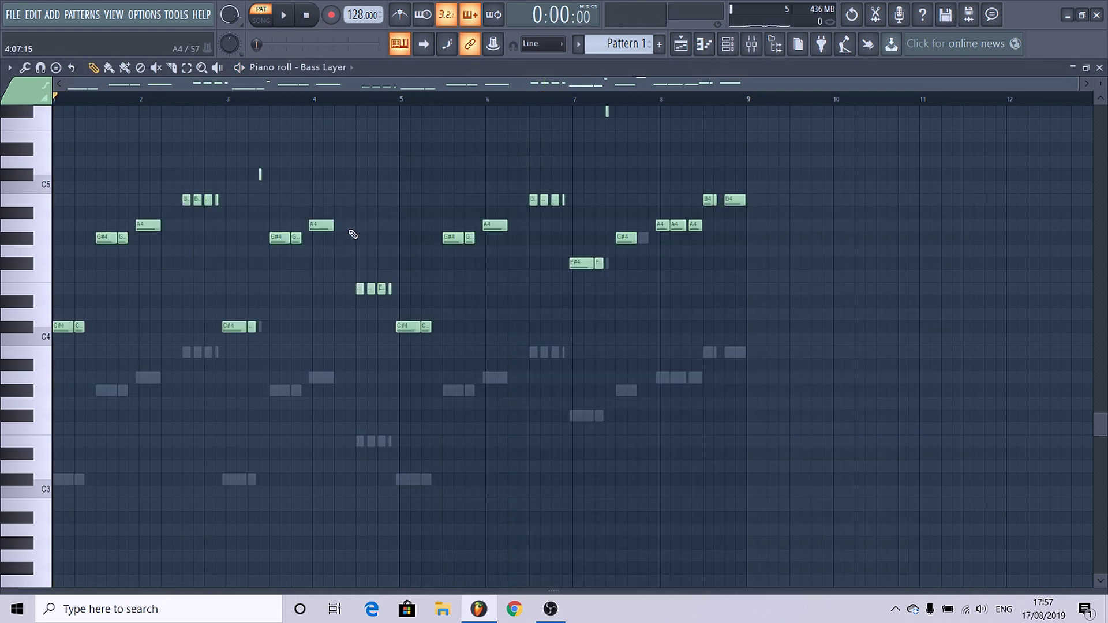
pyautogui.press('space')
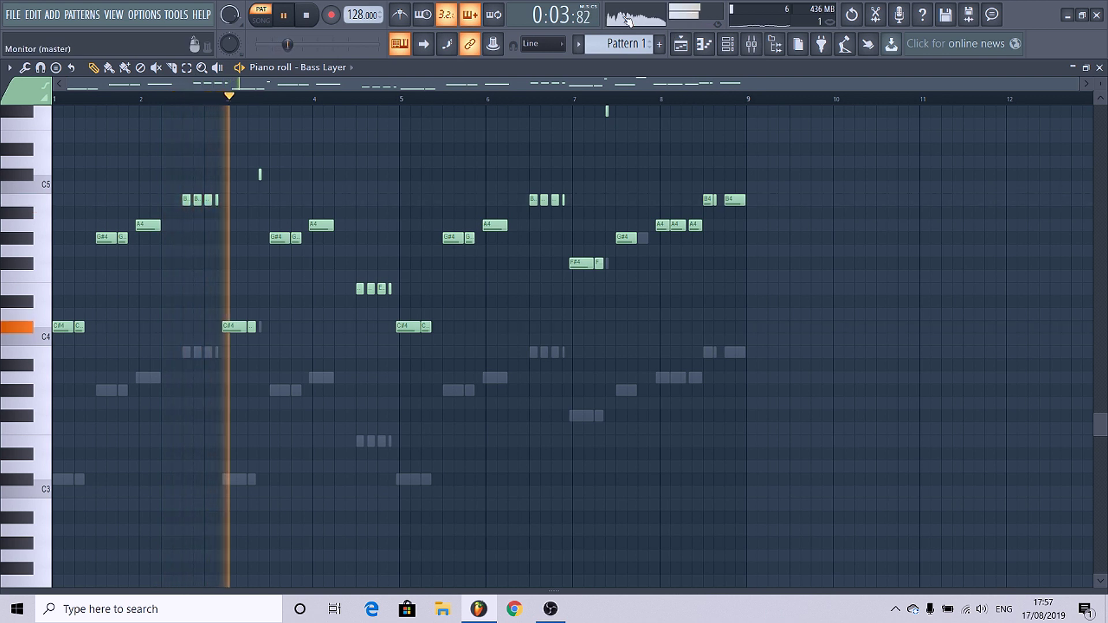
# Unmute the Main Bass channel to hear both layers together, and stop playback.
pyautogui.click(704, 47)
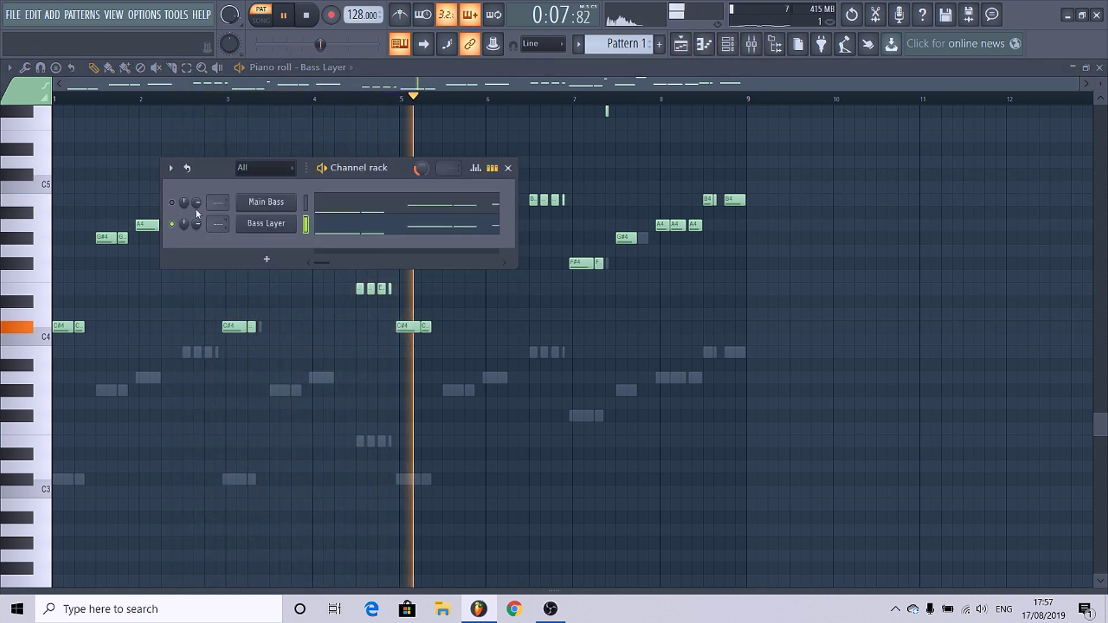
pyautogui.click(172, 202)
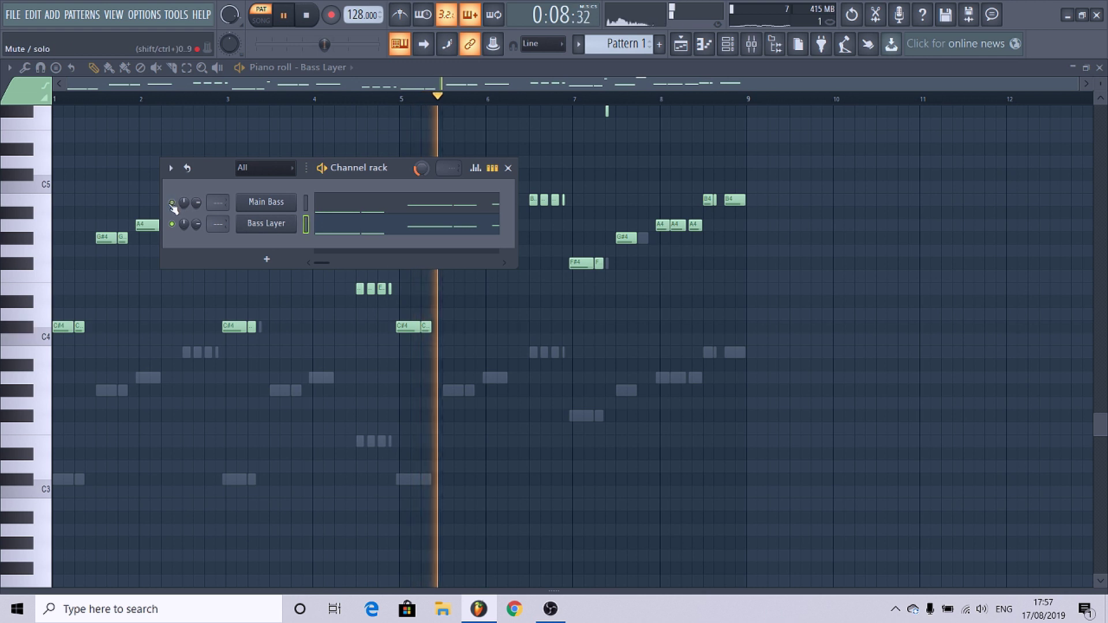
pyautogui.click(315, 18)
# Add a Sylenth1 channel and load the preset PLUCK - Noisy Club.fxp from the Drop Mix Preset folder.
pyautogui.click(52, 15)
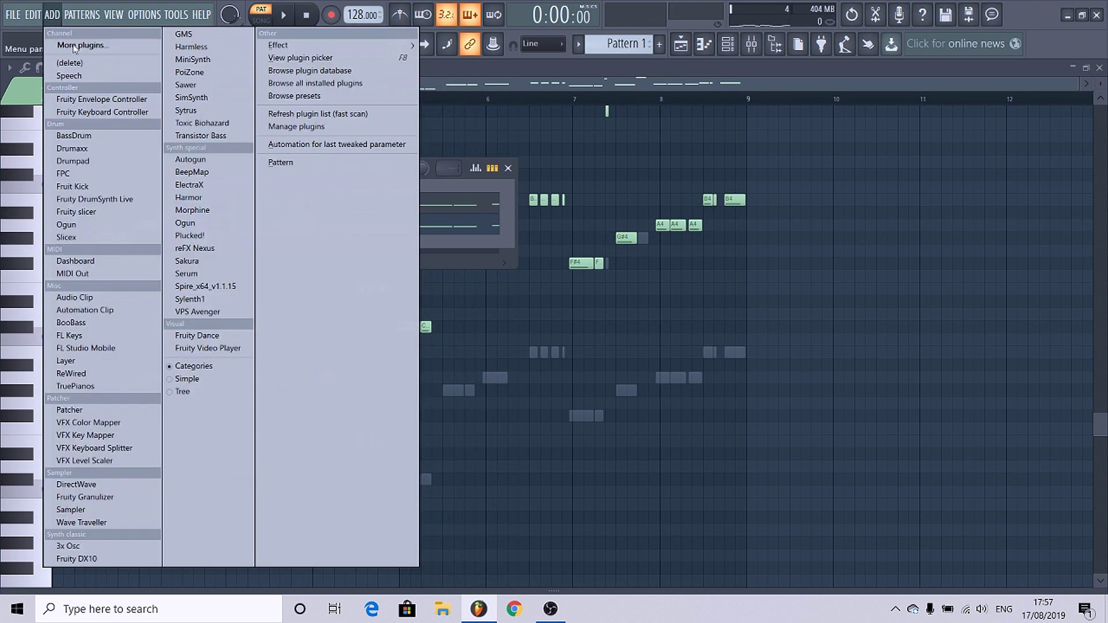
pyautogui.click(190, 299)
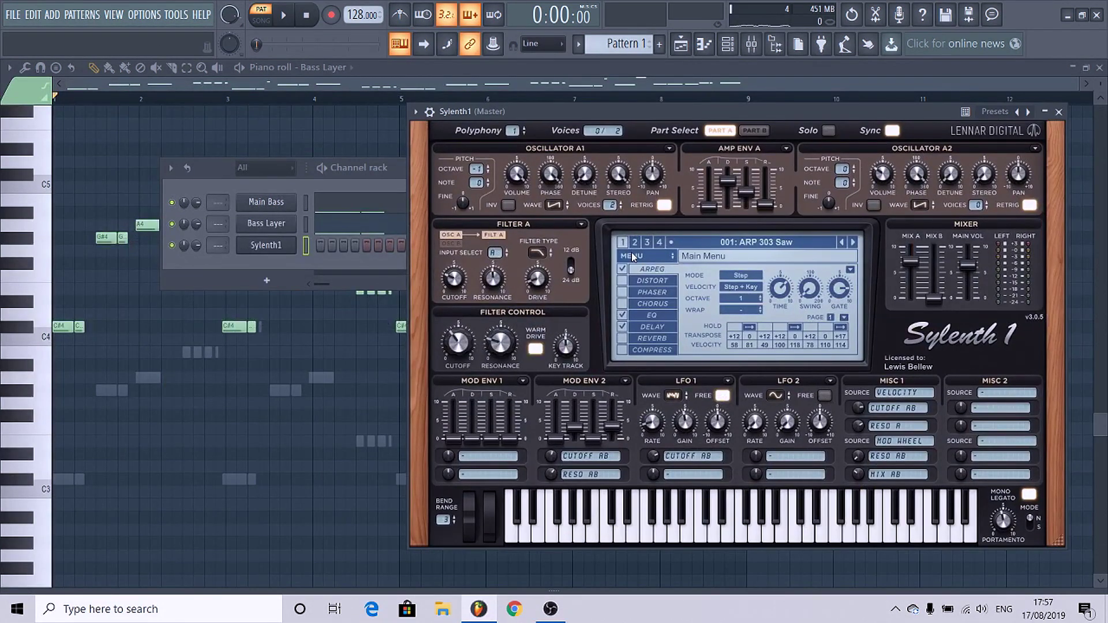
pyautogui.click(634, 257)
pyautogui.moveTo(639, 271)
pyautogui.click(873, 272)
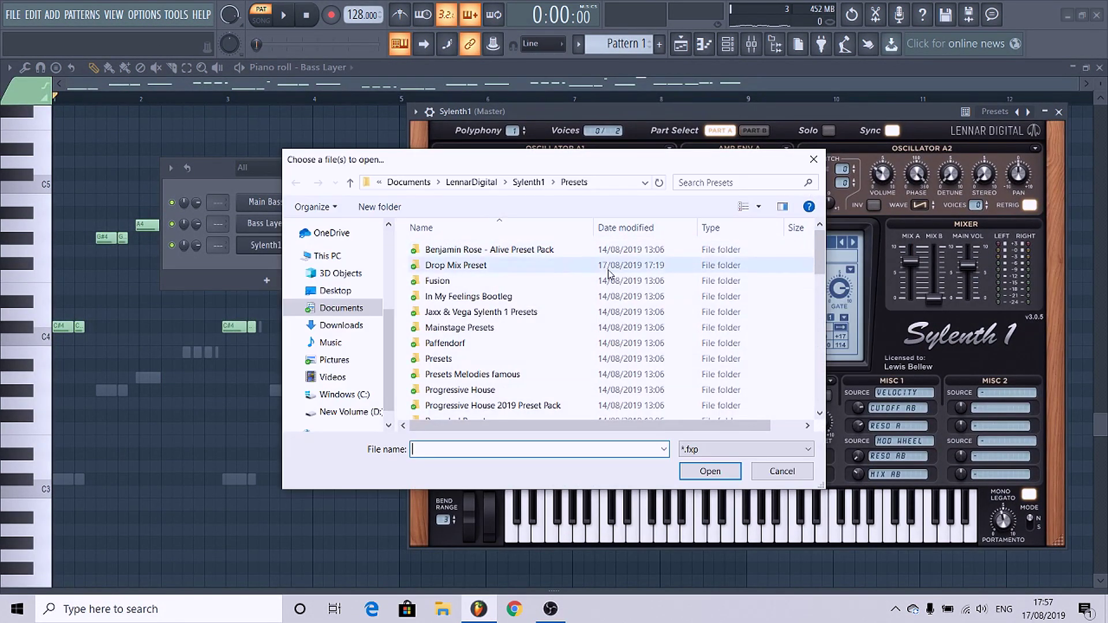
pyautogui.click(456, 266)
pyautogui.doubleClick(456, 266)
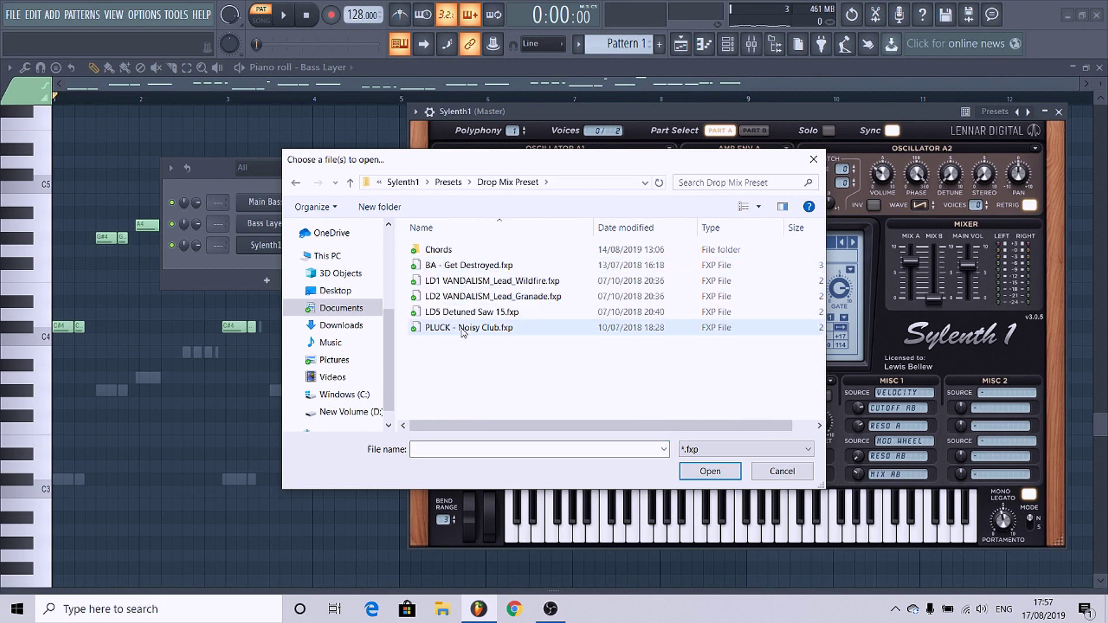
pyautogui.doubleClick(462, 327)
# Rename the Sylenth1 channel as Bass Layer.
pyautogui.click(266, 249)
pyautogui.rightClick(292, 245)
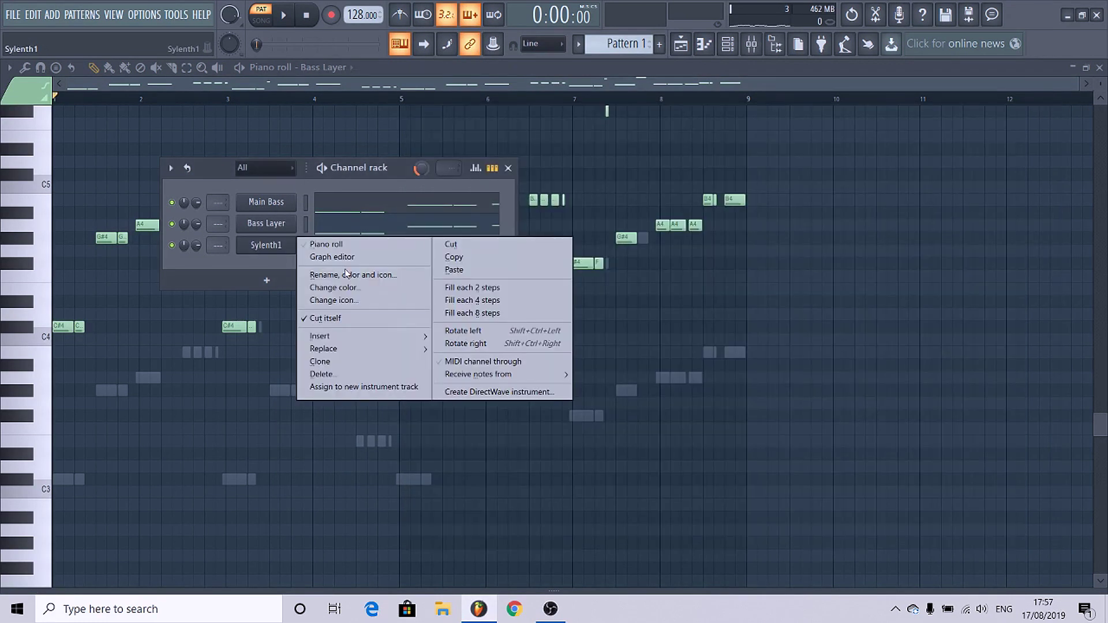
pyautogui.click(348, 275)
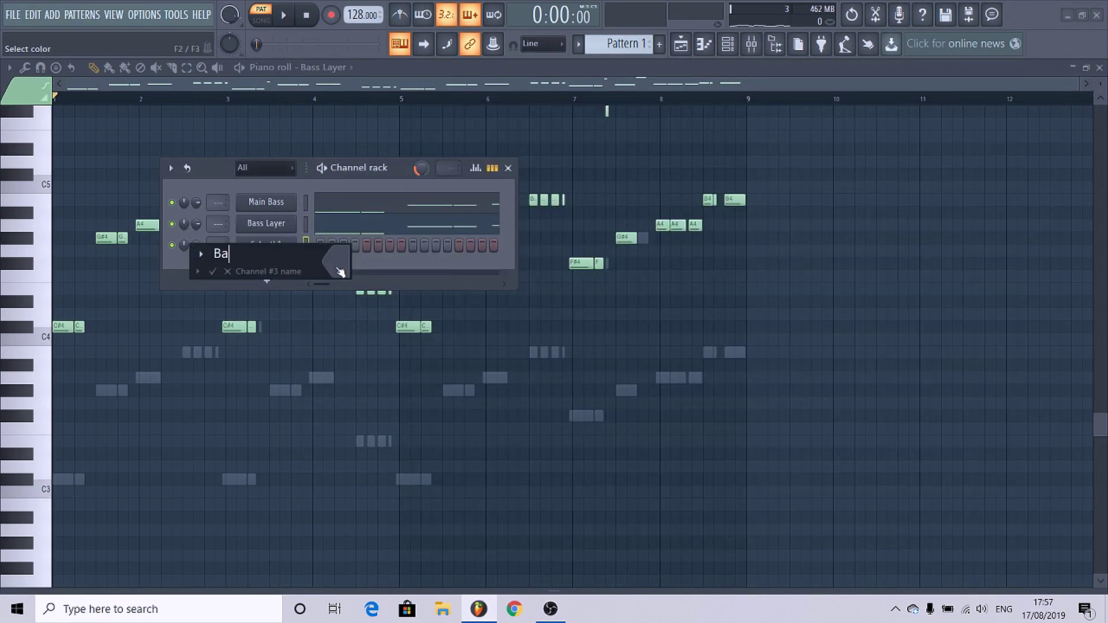
pyautogui.press('Return')
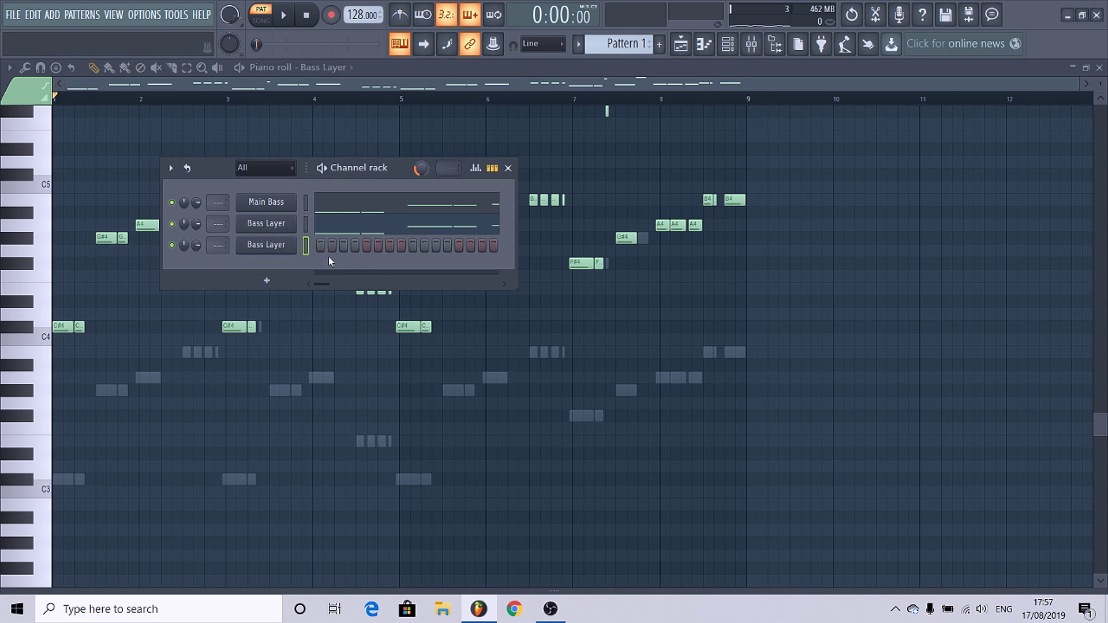
# Play the Sylenth1 layer alone with the copied bass notes, and enable its Mono Legato with a 29.71 ms portamento time.
pyautogui.click(172, 202)
pyautogui.press('space')
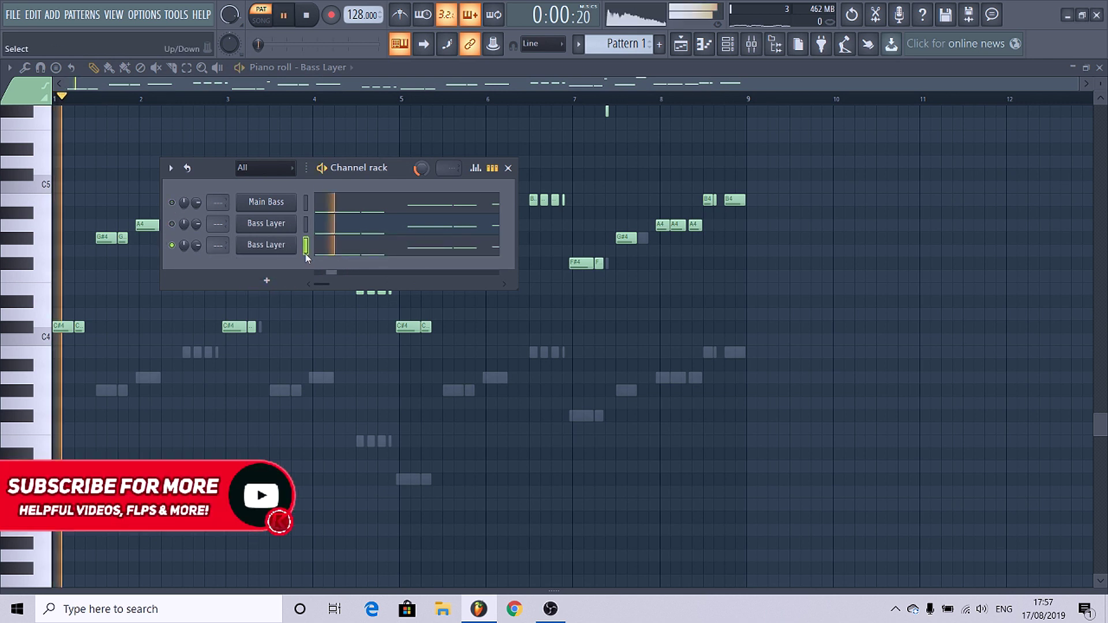
pyautogui.click(266, 245)
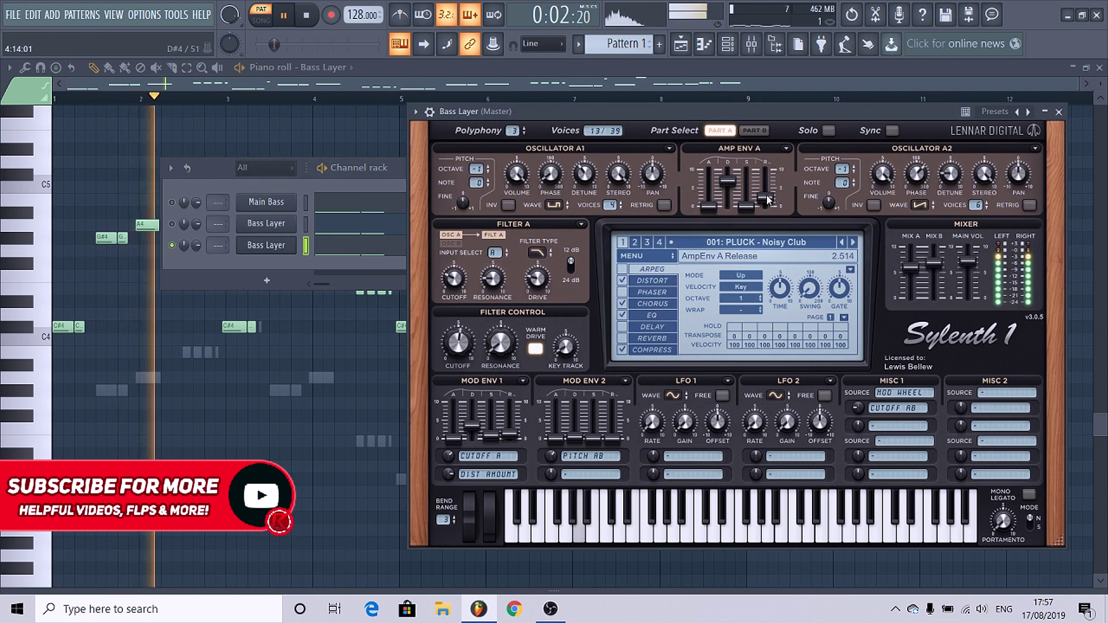
pyautogui.click(754, 131)
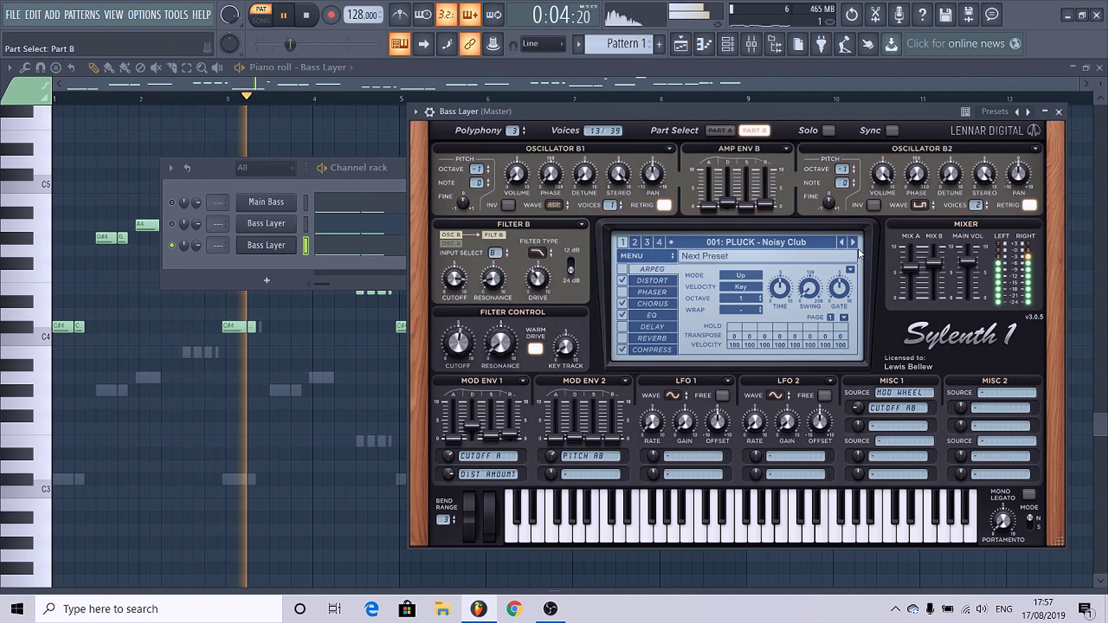
pyautogui.click(1030, 524)
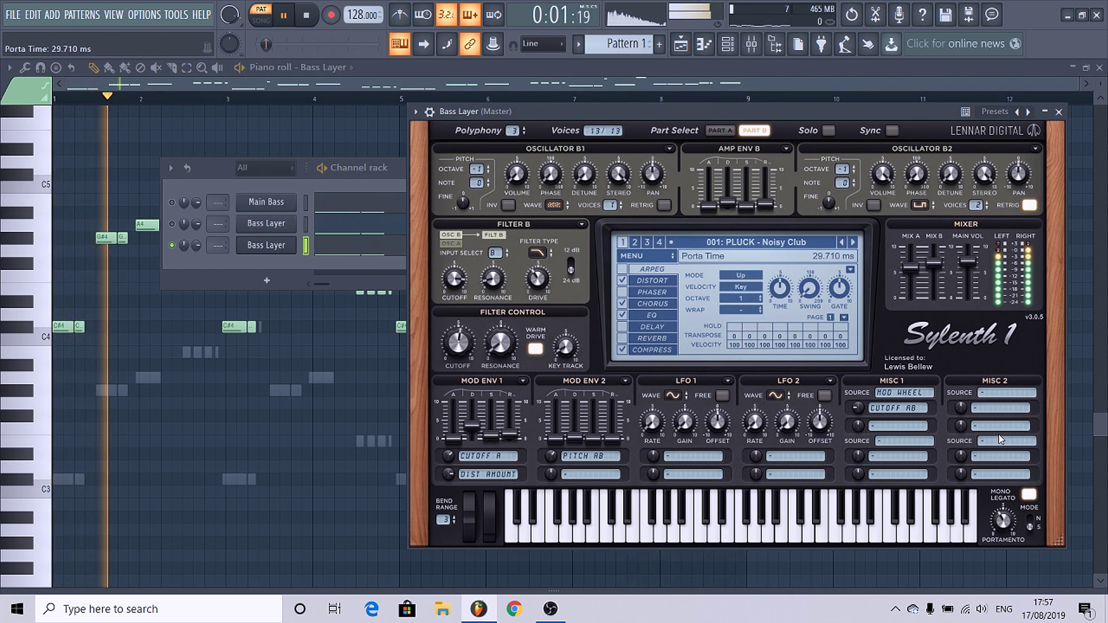
pyautogui.click(1058, 112)
# Solo the Serum Bass Layer, raise its portamento time to 77 ms and turn on Legato.
pyautogui.click(267, 224)
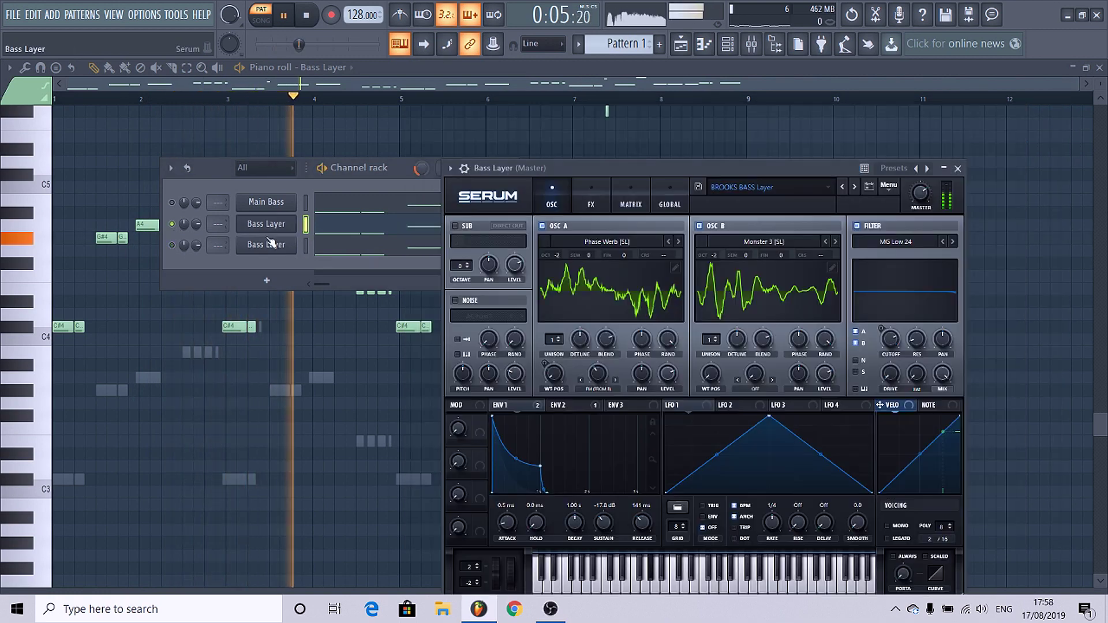
pyautogui.moveTo(540, 167); pyautogui.dragTo(499, 101)
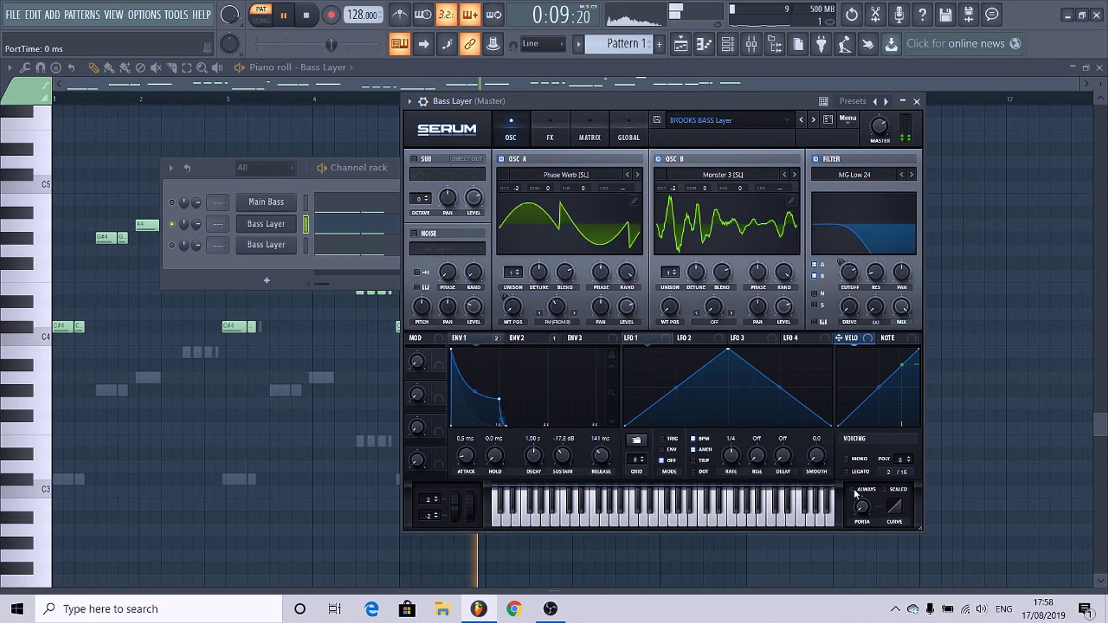
pyautogui.moveTo(863, 496)
pyautogui.moveTo(855, 463); pyautogui.dragTo(855, 454)
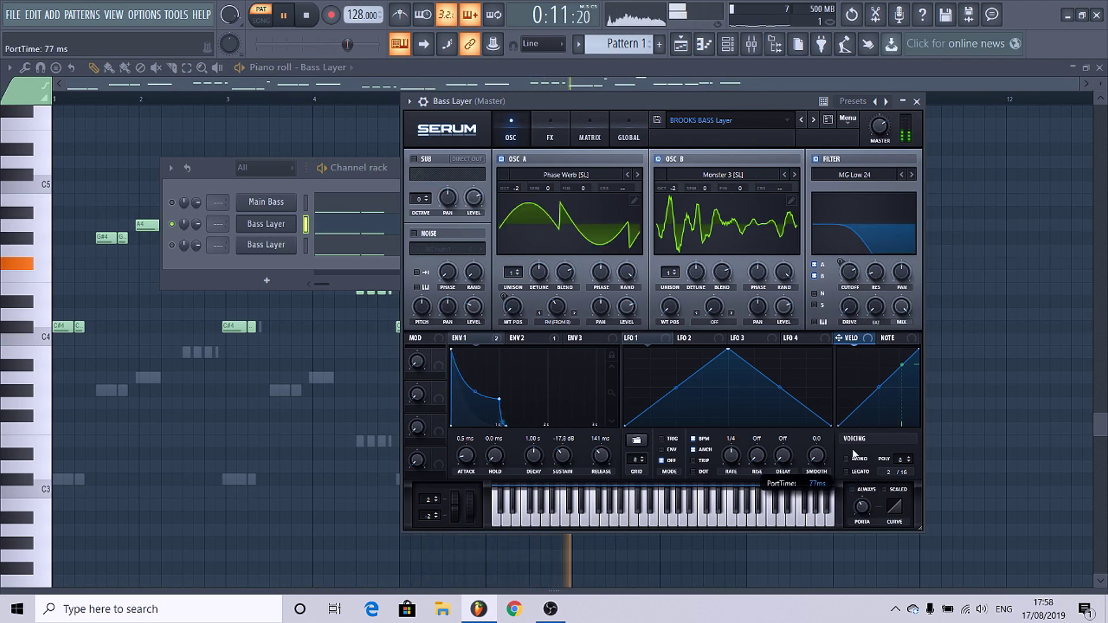
pyautogui.click(846, 472)
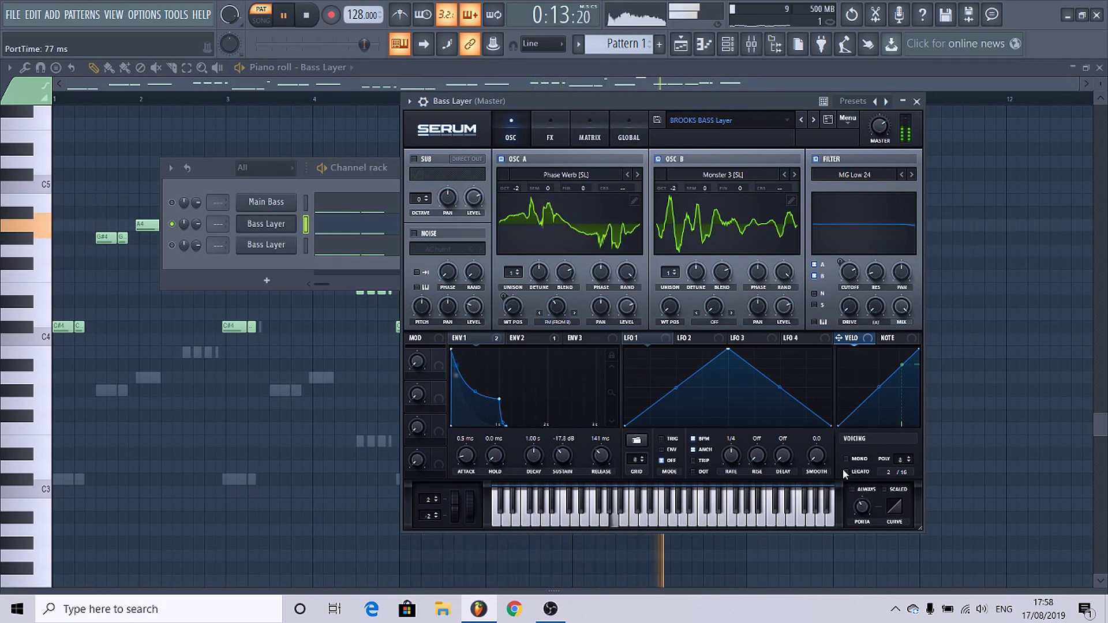
pyautogui.moveTo(862, 511); pyautogui.dragTo(861, 503)
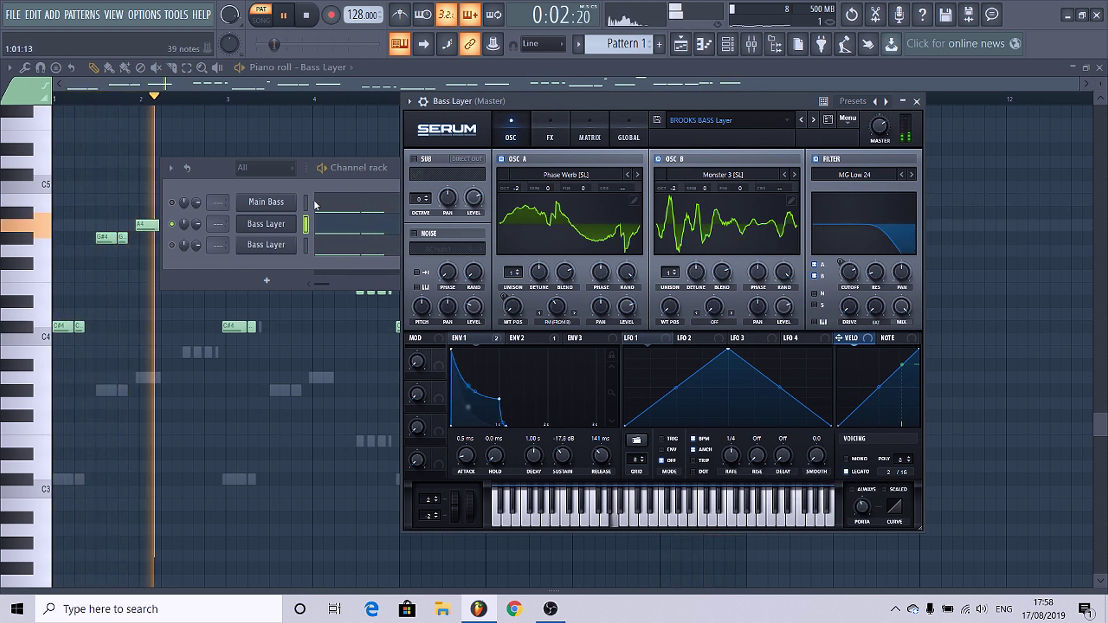
# Unmute Main Bass and set its portamento time to 337 ms, then turn on Mono in the Serum Bass Layer.
pyautogui.click(171, 203)
pyautogui.click(266, 202)
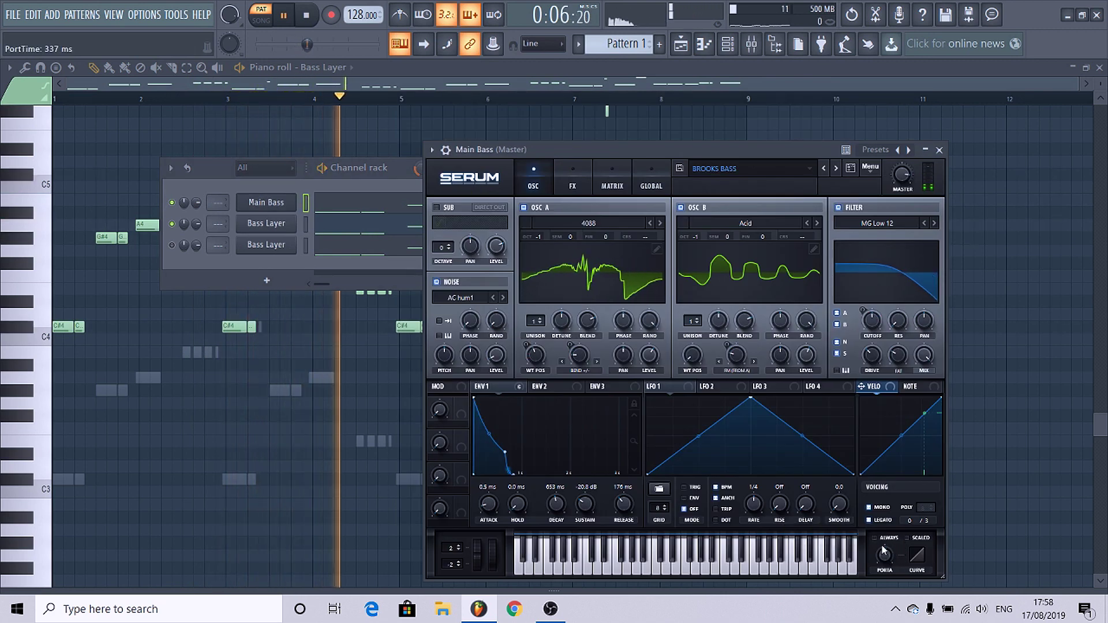
pyautogui.click(266, 226)
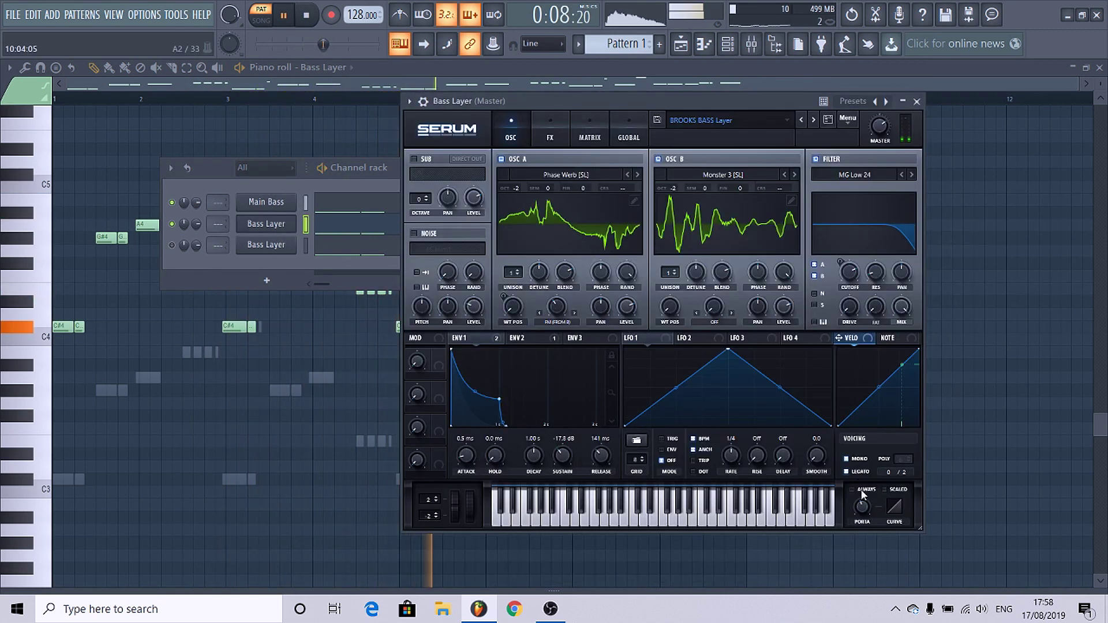
# Unmute the Sylenth1 layer to hear all three layers together, and stop playback with all channels selected.
pyautogui.click(172, 245)
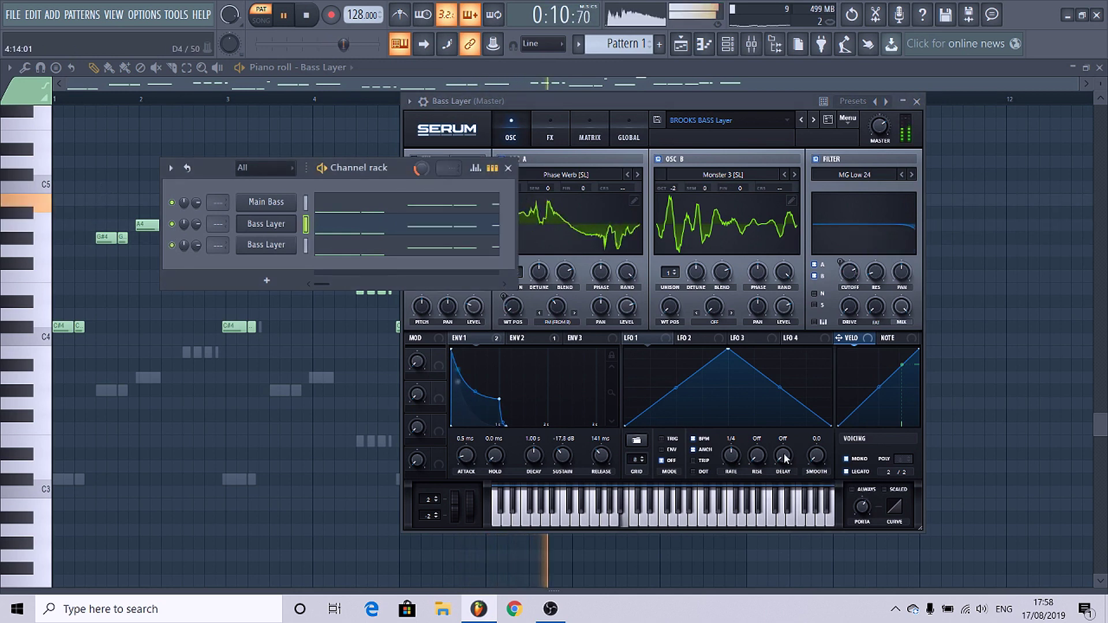
pyautogui.click(917, 101)
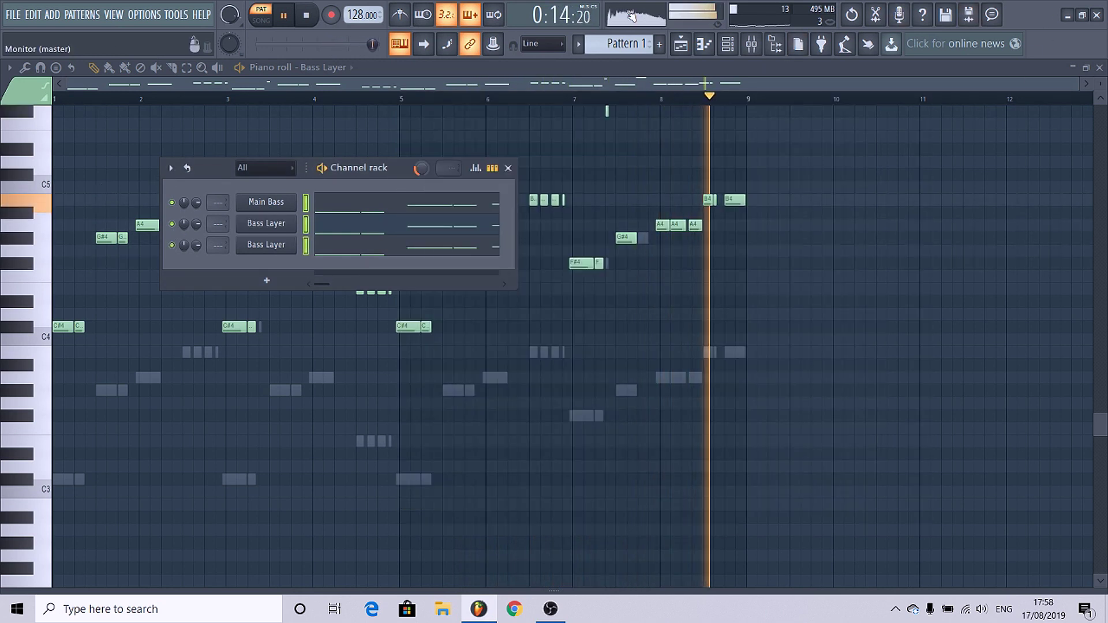
pyautogui.press('space')
# Route the three selected channels to mixer tracks 1 to 3, and lower the Main Bass track's volume slightly while it plays soloed.
pyautogui.click(751, 44)
pyautogui.rightClick(140, 254)
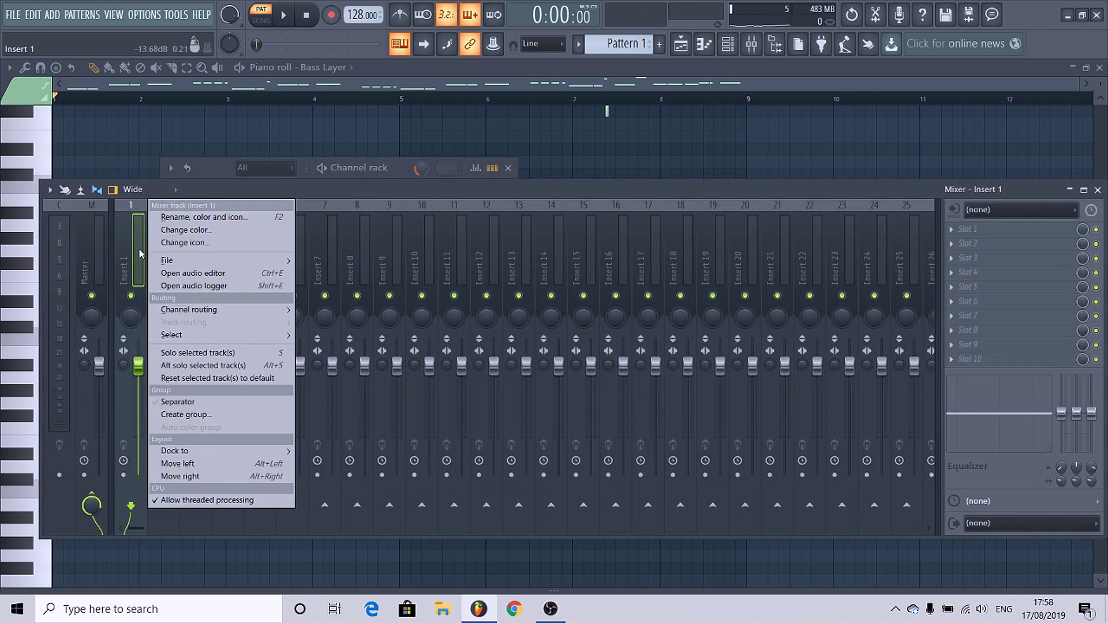
pyautogui.moveTo(219, 309)
pyautogui.click(358, 322)
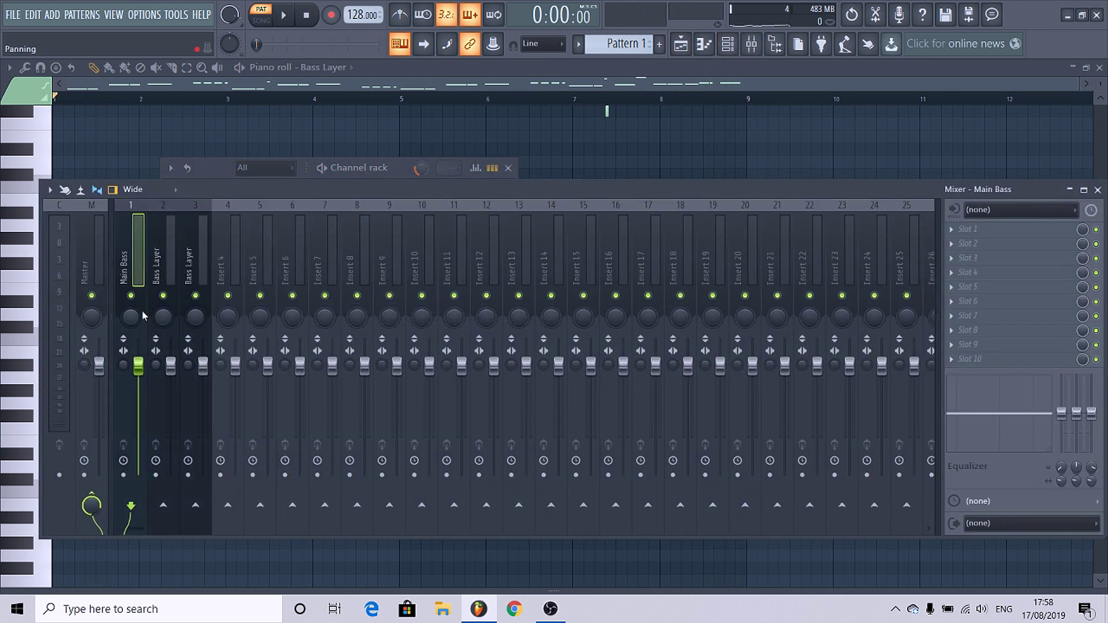
pyautogui.press('space')
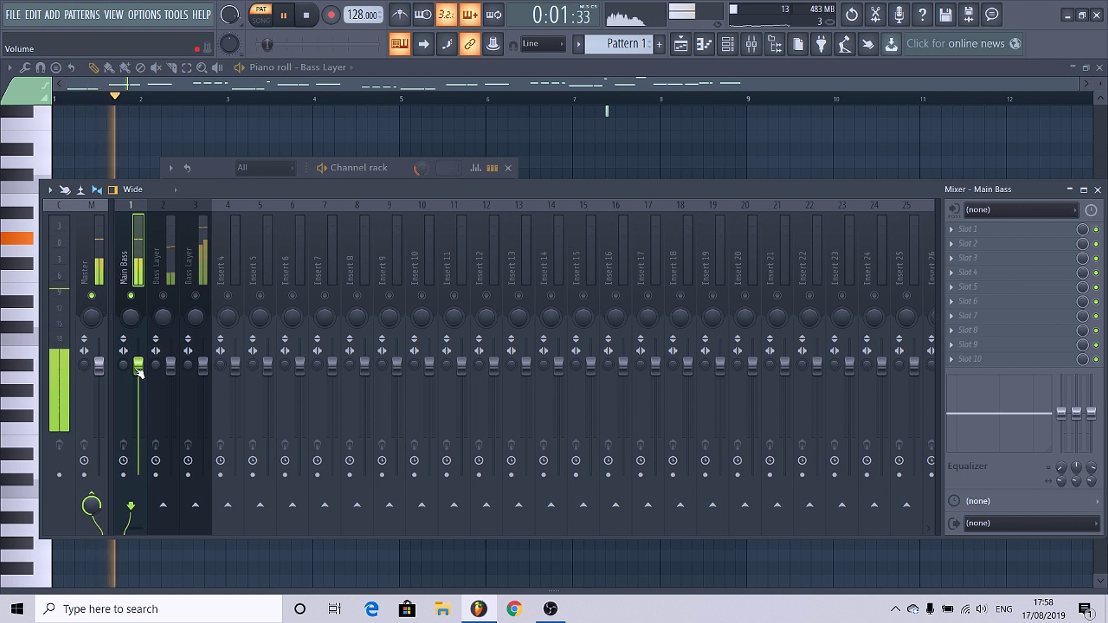
pyautogui.press('space')
# Rename mixer track 6 as Bus and give it a blue colour.
pyautogui.click(236, 276)
pyautogui.click(266, 273)
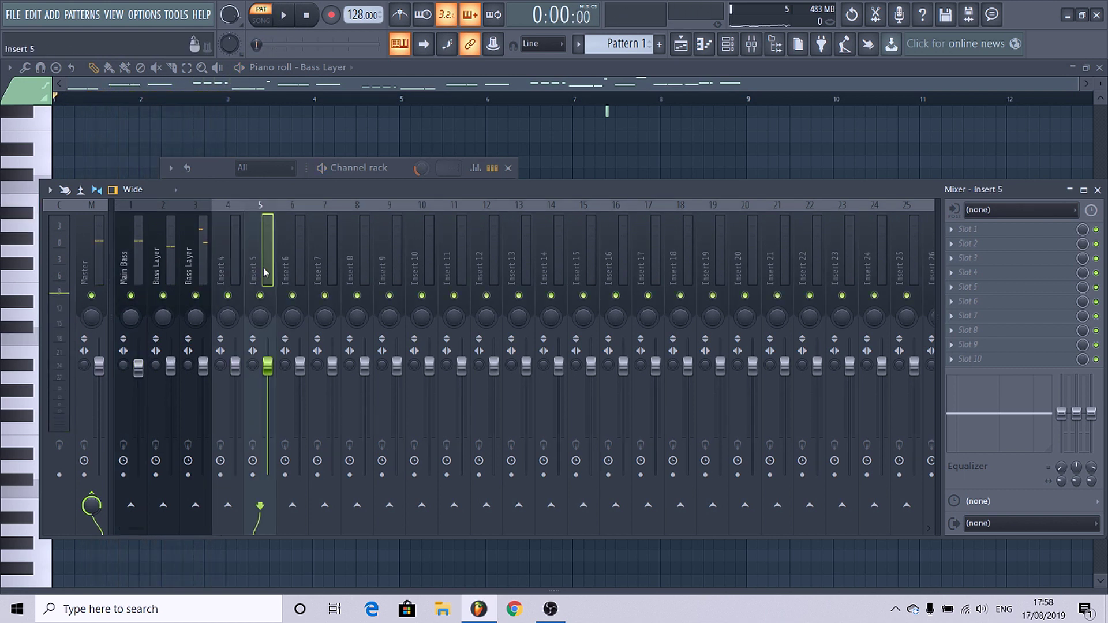
pyautogui.click(313, 263)
pyautogui.rightClick(297, 260)
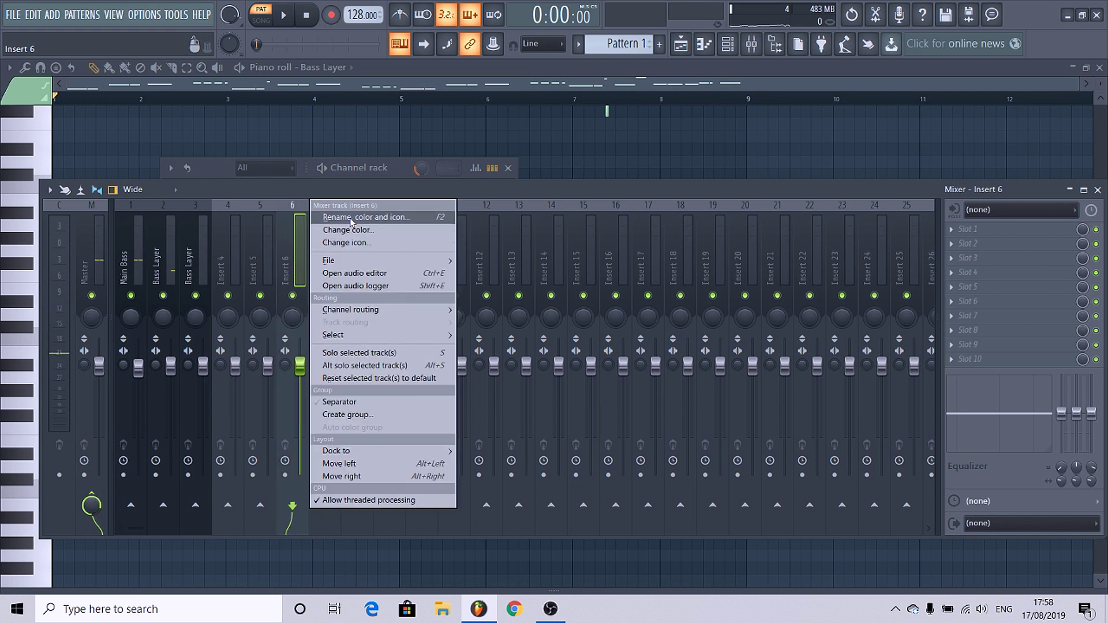
pyautogui.click(350, 218)
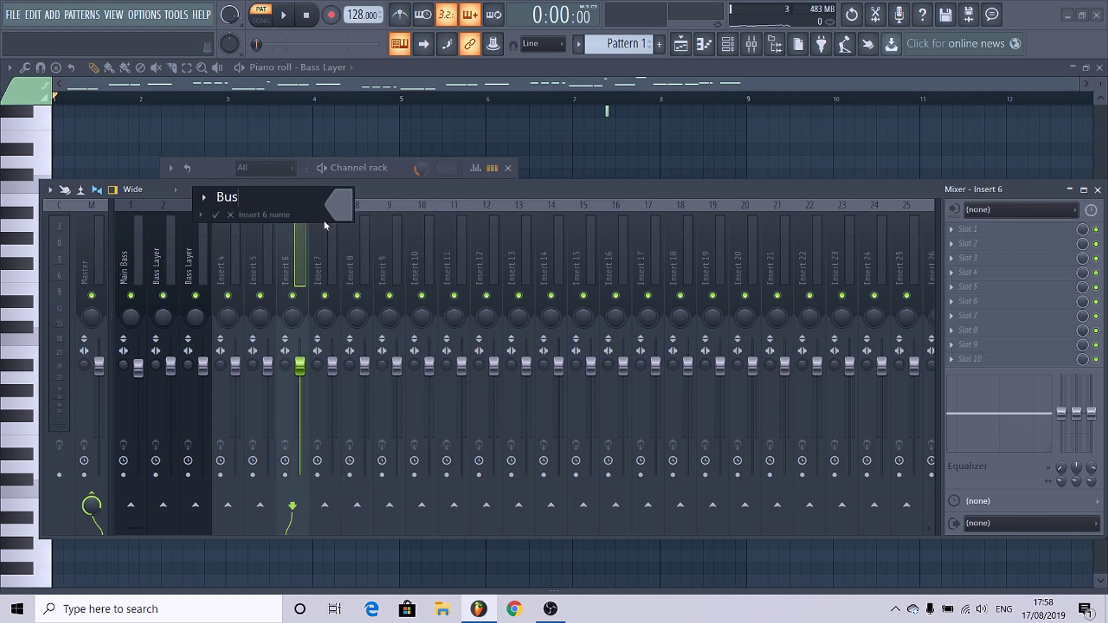
pyautogui.click(340, 209)
pyautogui.click(456, 199)
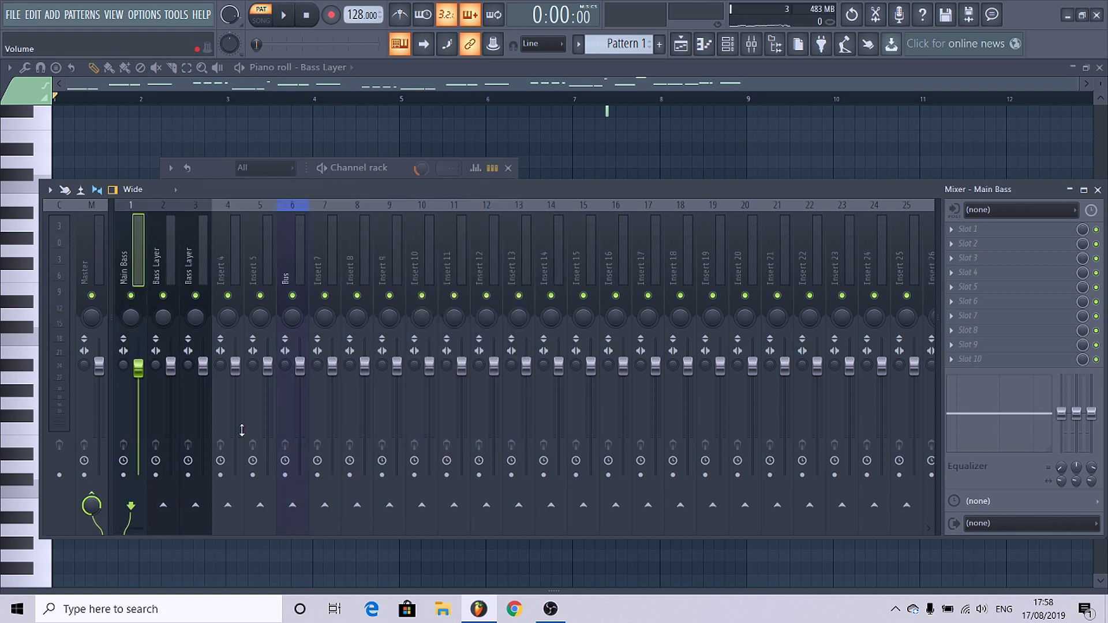
# Route the Main Bass track and both Bass Layer tracks to the Bus track only.
pyautogui.rightClick(292, 513)
pyautogui.click(332, 529)
pyautogui.click(165, 271)
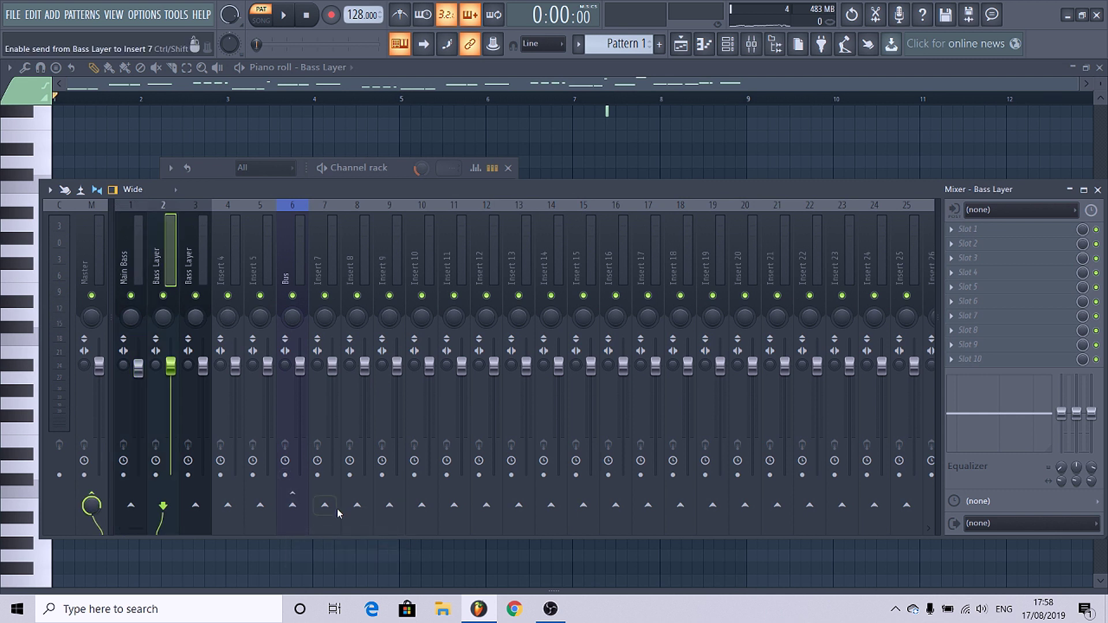
pyautogui.rightClick(293, 506)
pyautogui.click(332, 525)
pyautogui.press('Right')
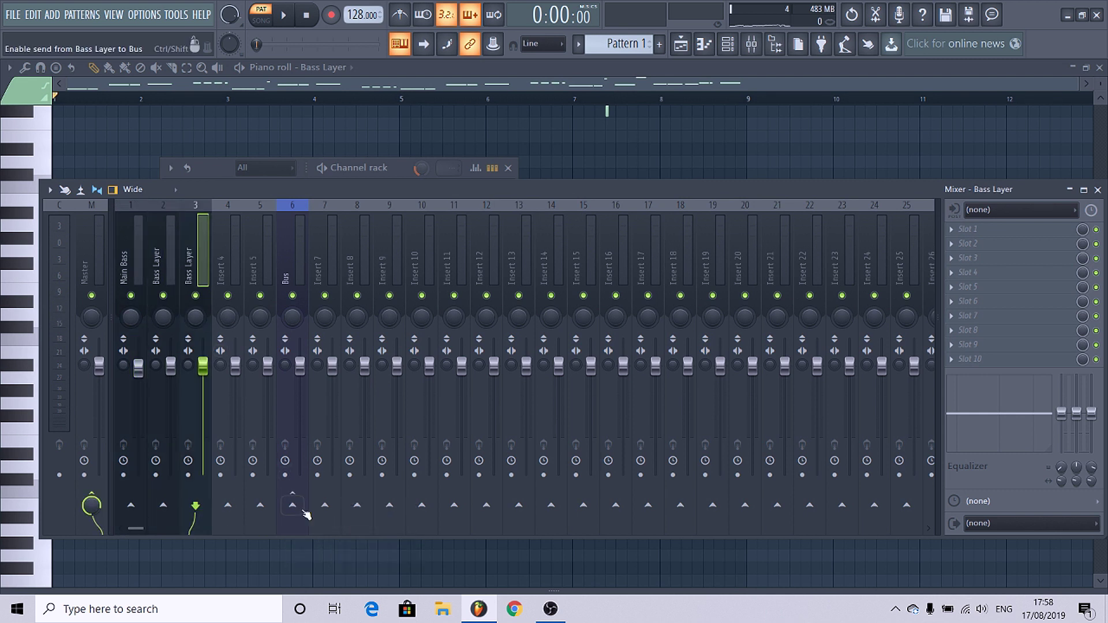
pyautogui.click(327, 527)
# Rename mixer track 4 as Stab and route it to the Bus track only.
pyautogui.rightClick(241, 279)
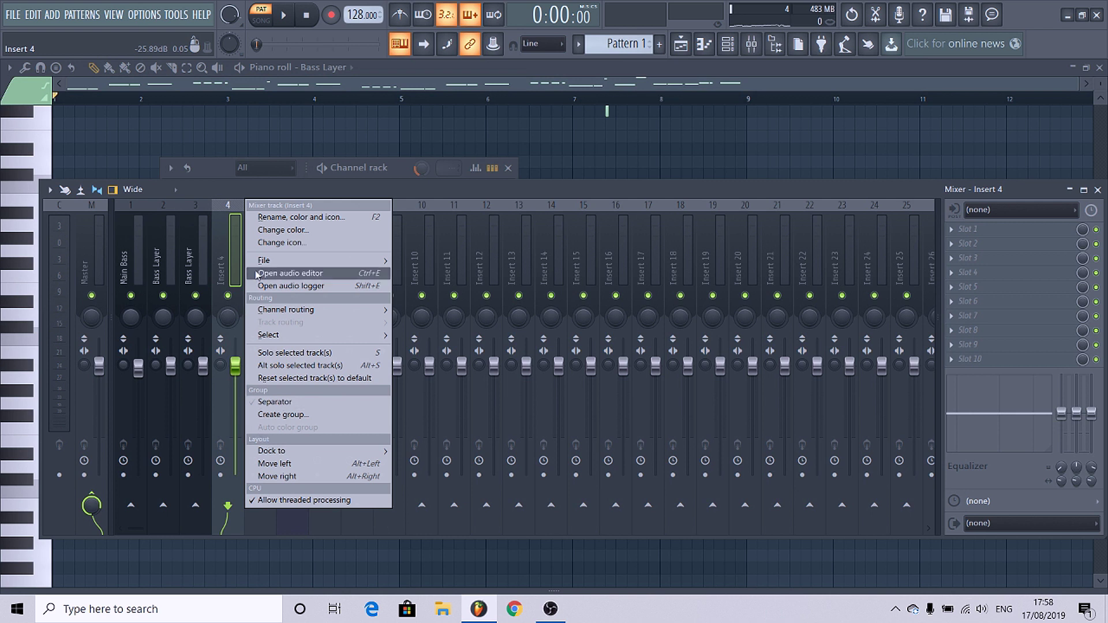
pyautogui.click(280, 219)
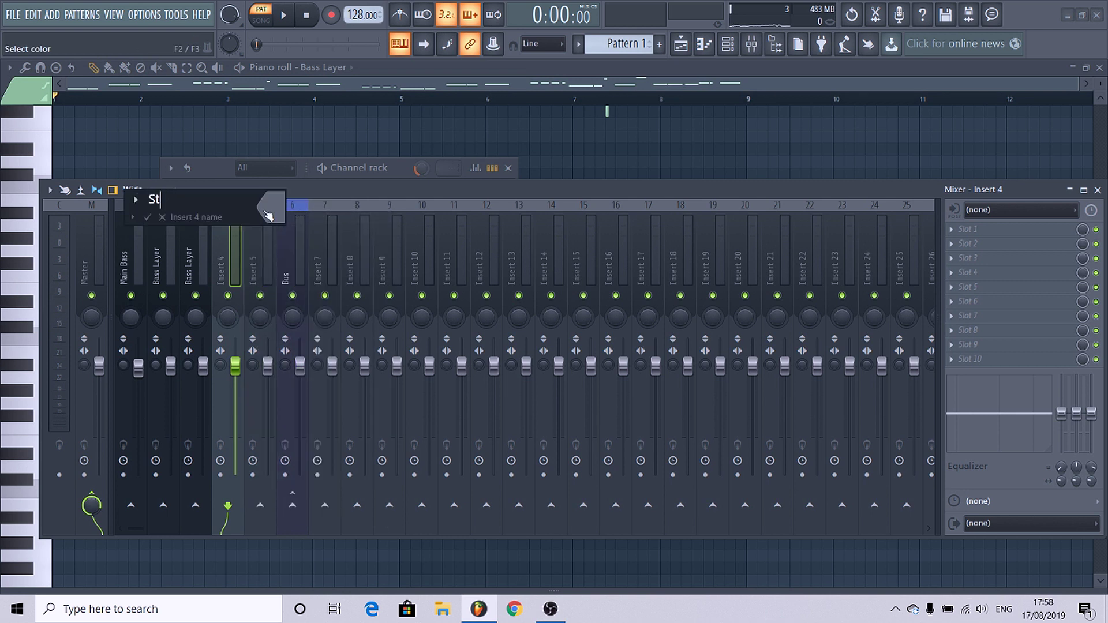
pyautogui.write('Stab')
pyautogui.press('Return')
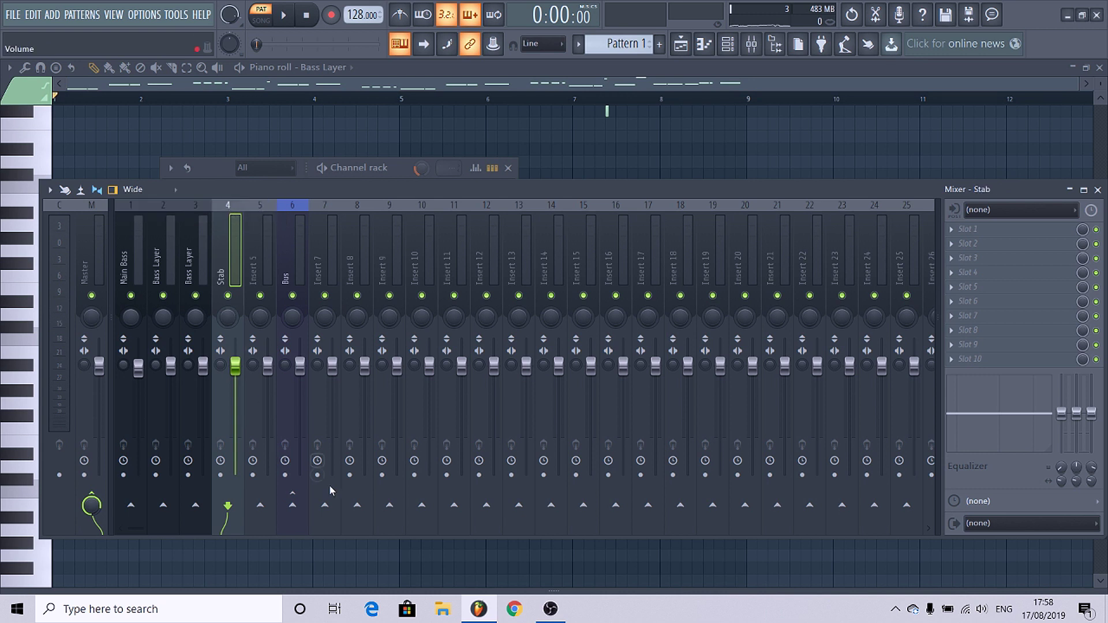
pyautogui.rightClick(293, 506)
pyautogui.click(323, 515)
# Mute both Bass Layer tracks, play the Main Bass track alone and add Fruity parametric EQ 2 to its first effect slot.
pyautogui.click(145, 321)
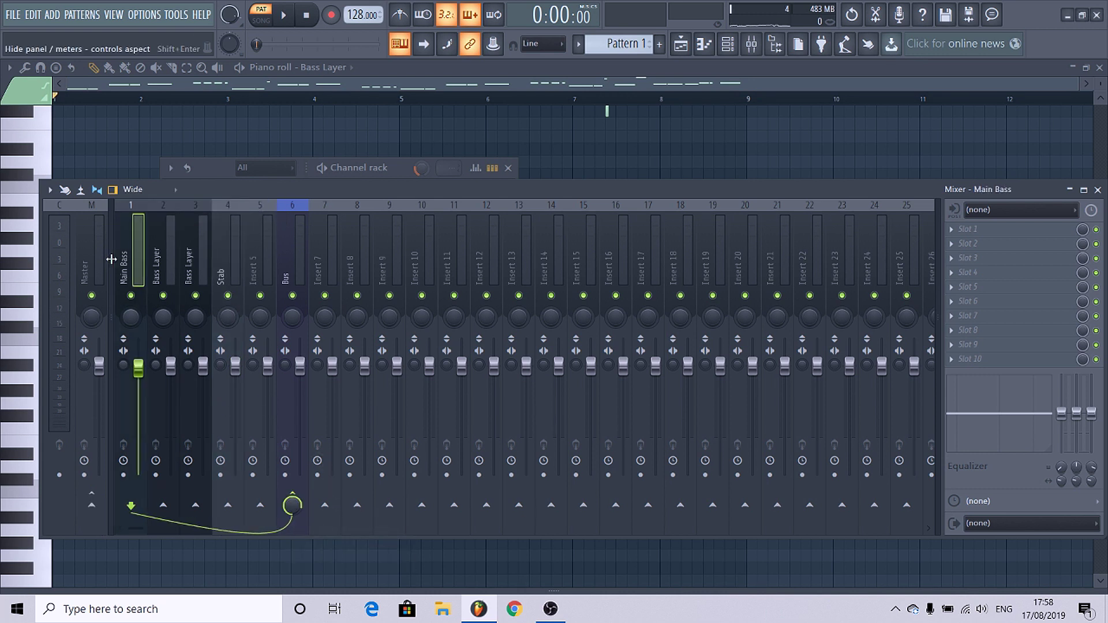
pyautogui.click(162, 296)
pyautogui.click(195, 296)
pyautogui.press('space')
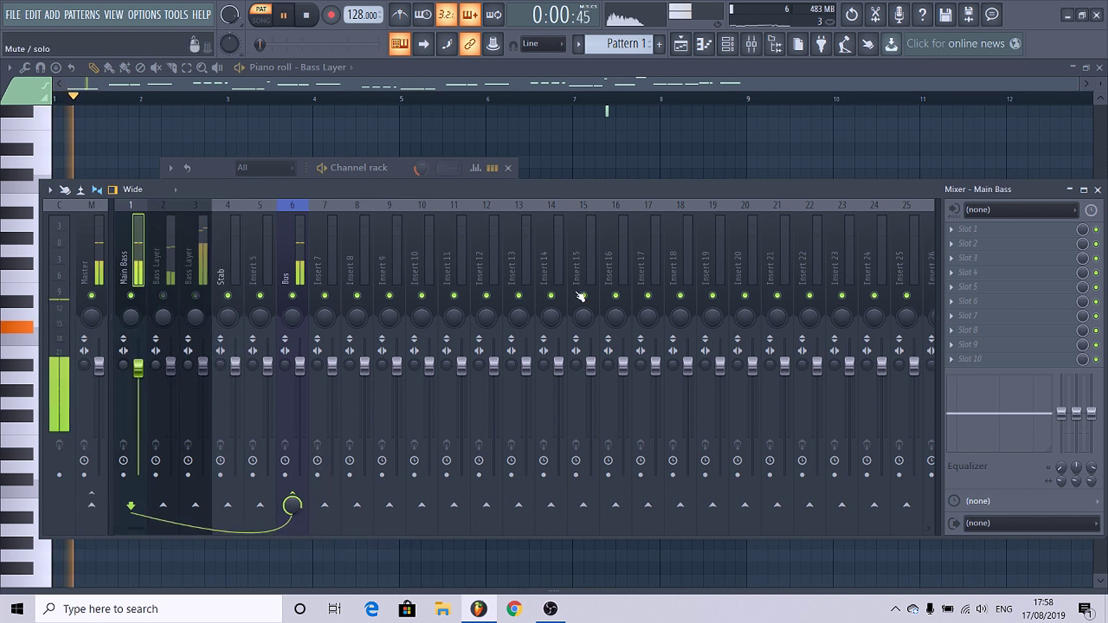
pyautogui.click(980, 232)
pyautogui.click(777, 119)
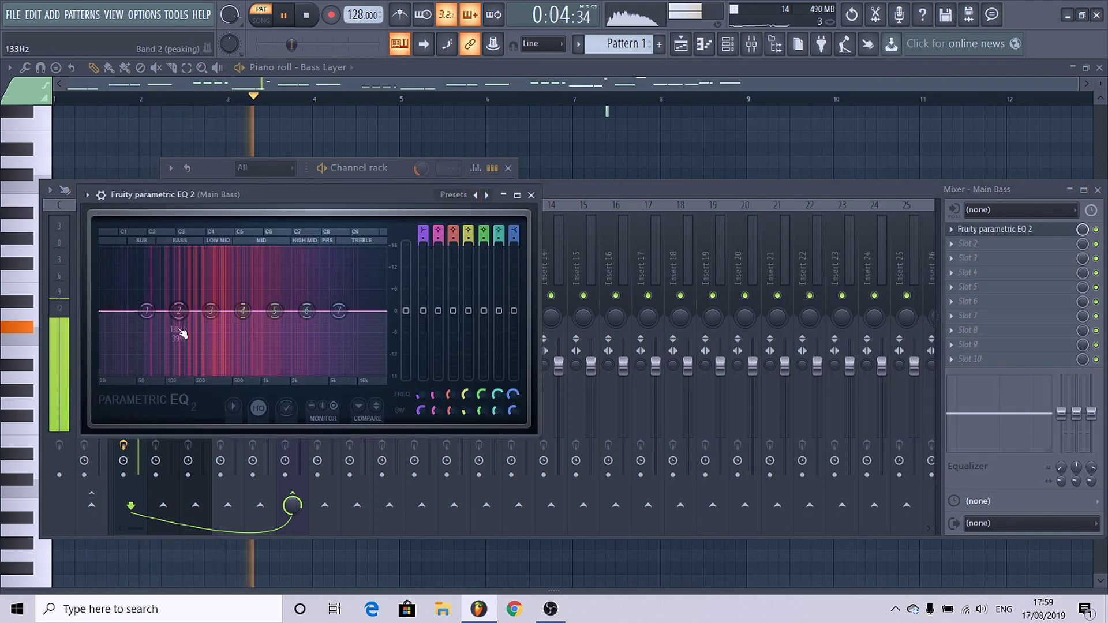
# Cut the low end of the Main Bass by pulling down the first band of its equalizer.
pyautogui.moveTo(147, 310); pyautogui.dragTo(155, 366)
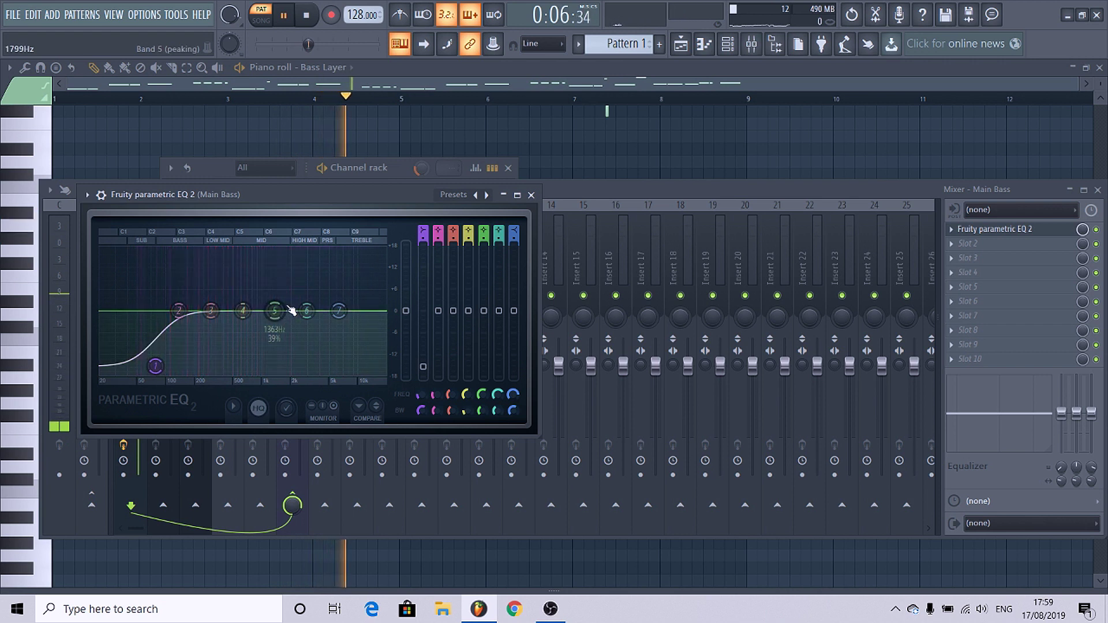
pyautogui.scroll(-3, 276, 312)
pyautogui.moveTo(276, 312); pyautogui.dragTo(276, 283)
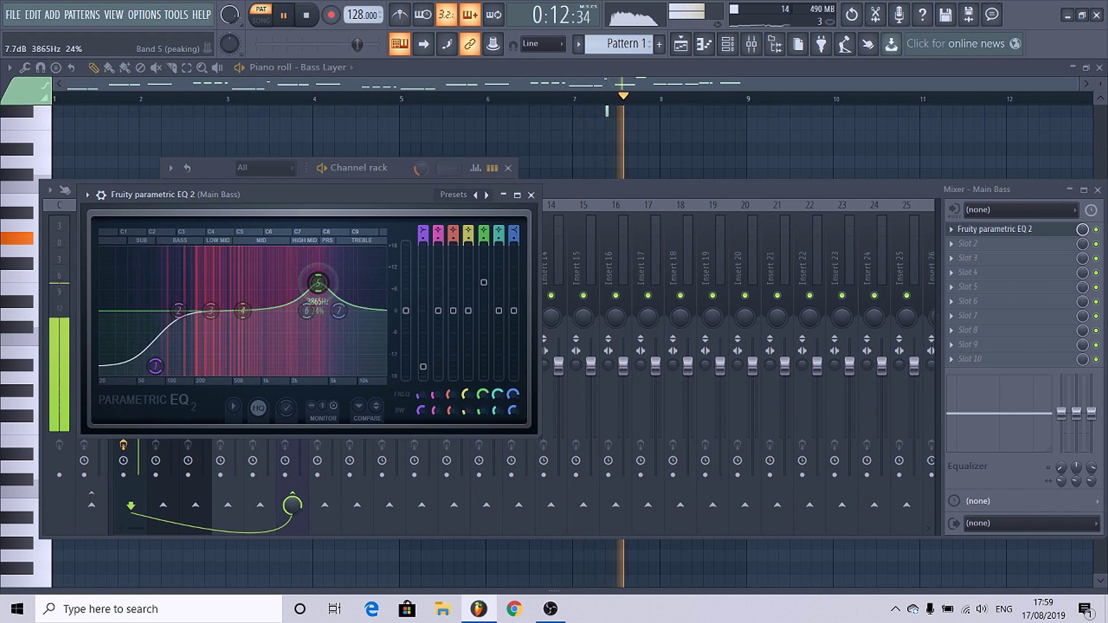
pyautogui.rightClick(319, 283)
# Boost band 6 of the Main Bass equalizer near 4 kHz and cut band 3 by about 1.8 dB at 148 Hz.
pyautogui.scroll(-5, 318, 312)
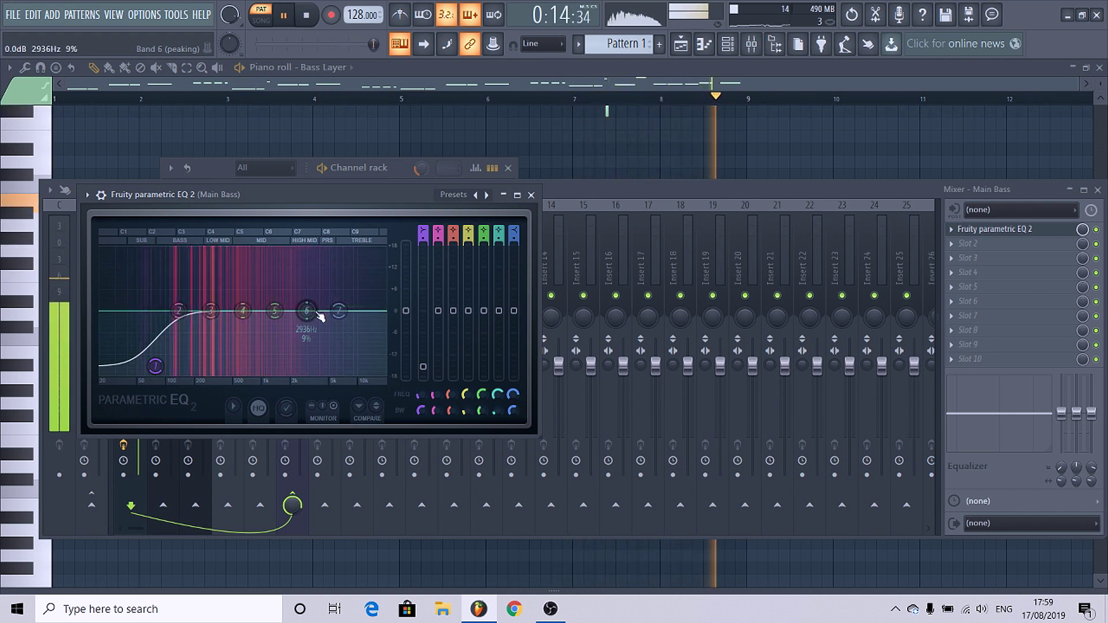
pyautogui.scroll(4, 319, 287)
pyautogui.moveTo(318, 286); pyautogui.dragTo(320, 291)
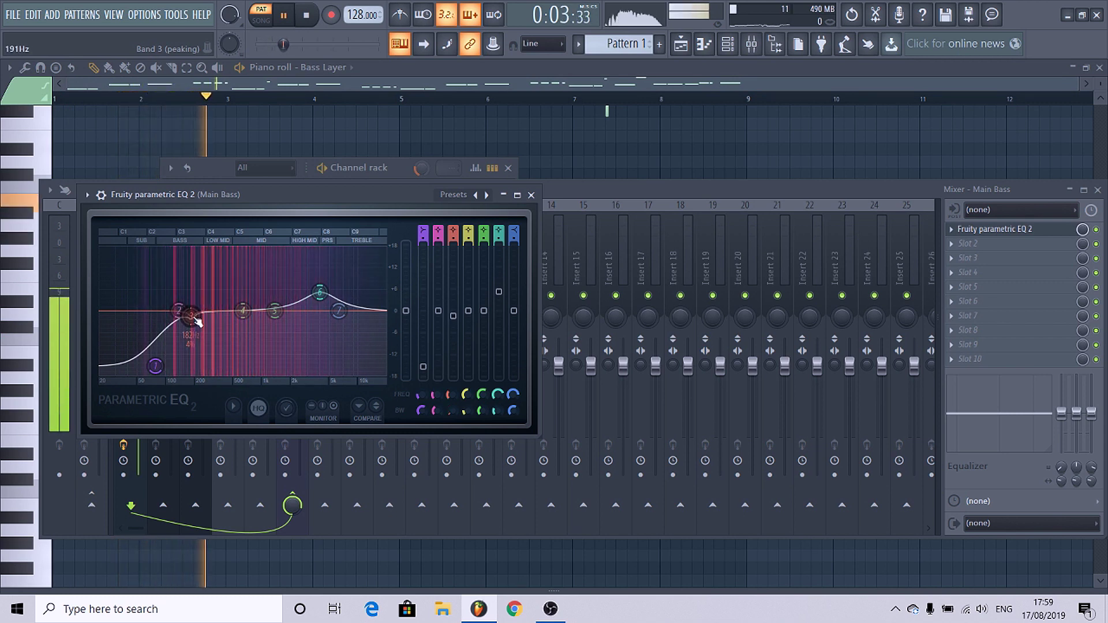
pyautogui.scroll(2, 193, 315)
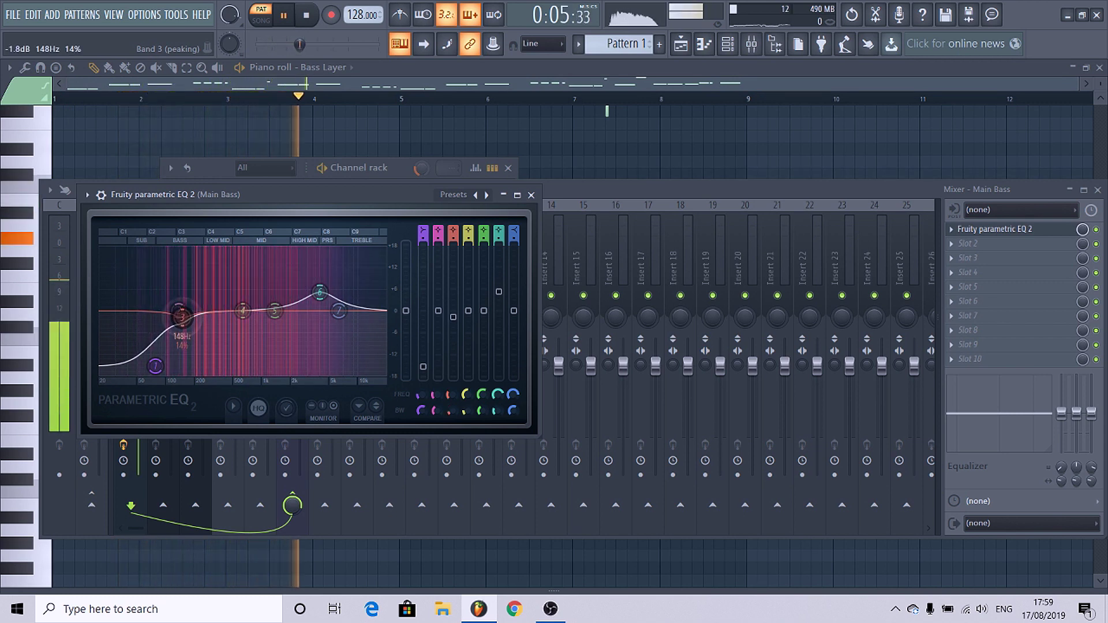
pyautogui.click(531, 195)
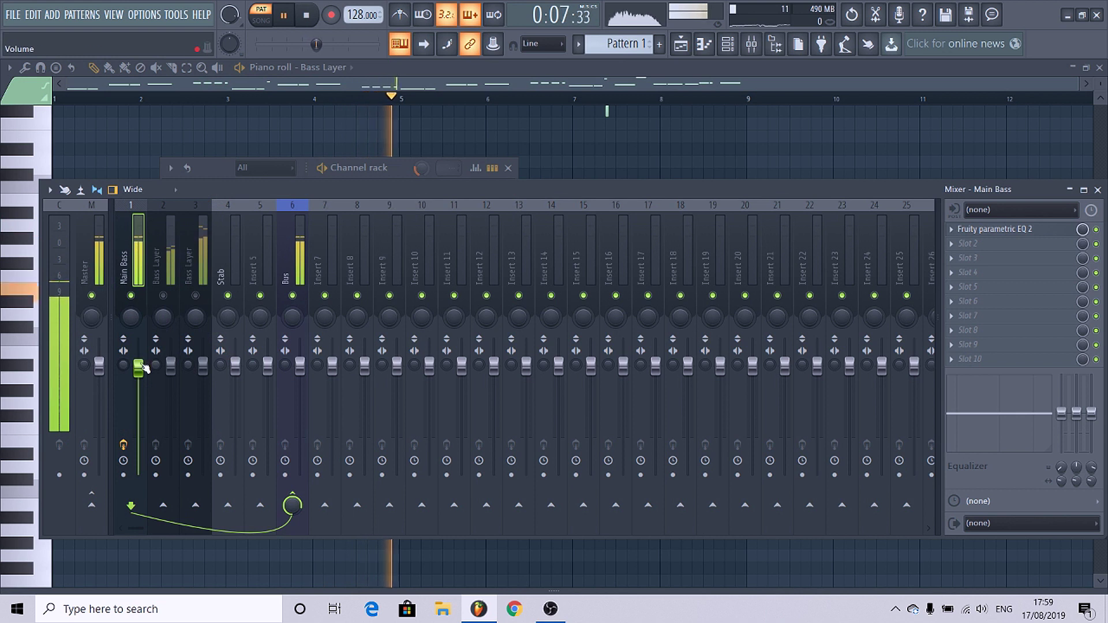
# Lower the Main Bass volume to 92% (-1.8 dB) and add Fruity Parametric EQ 2 to the soloed first Bass Layer track.
pyautogui.moveTo(138, 368); pyautogui.dragTo(138, 375)
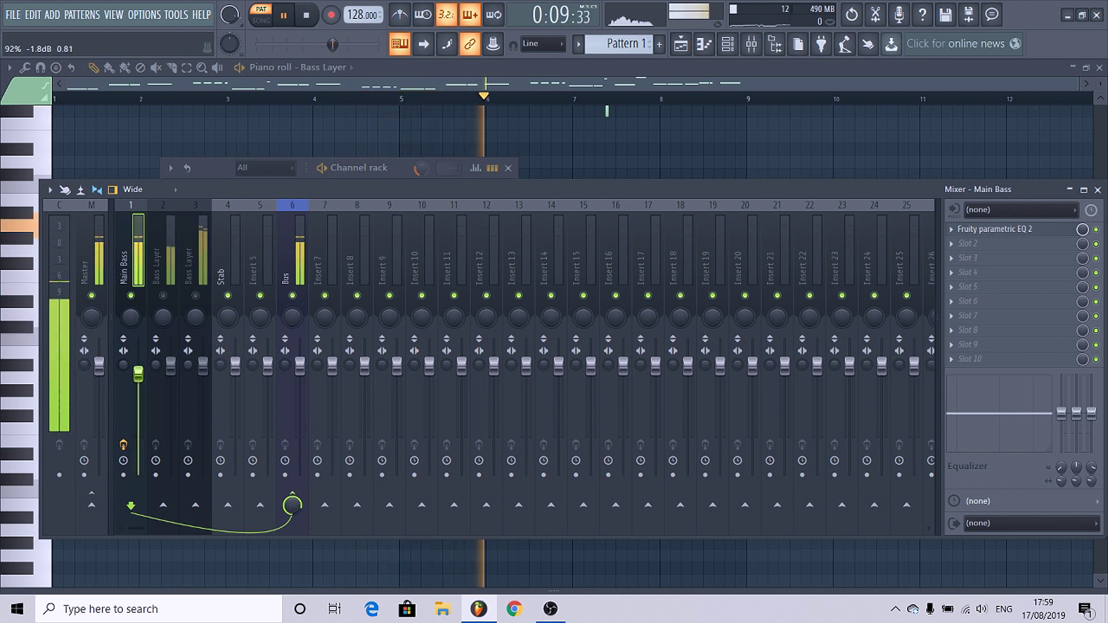
pyautogui.click(173, 352)
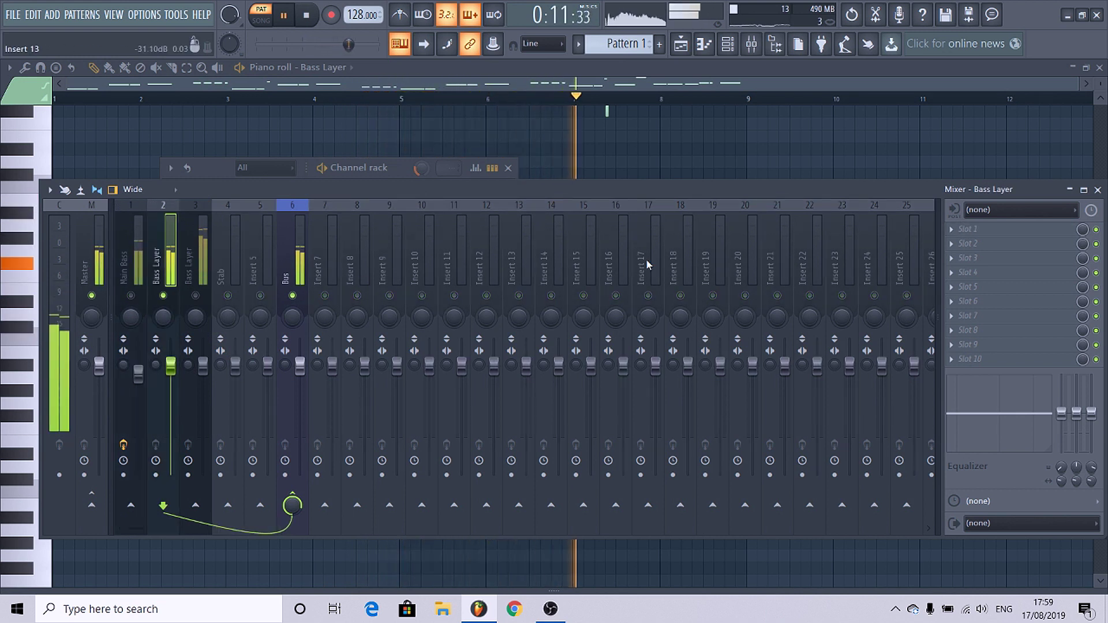
pyautogui.click(970, 229)
pyautogui.moveTo(964, 244)
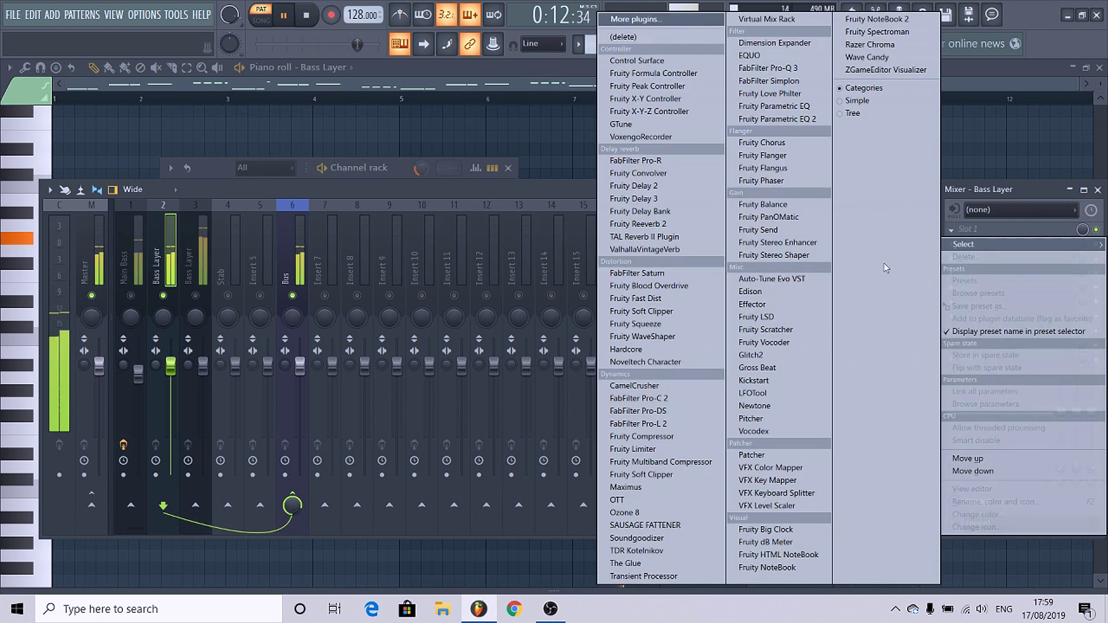
pyautogui.click(785, 120)
# Shape the first Bass Layer equalizer with a slight high-end boost on band 7 and a Steep 4 low cut on band 1.
pyautogui.moveTo(376, 348); pyautogui.dragTo(378, 338)
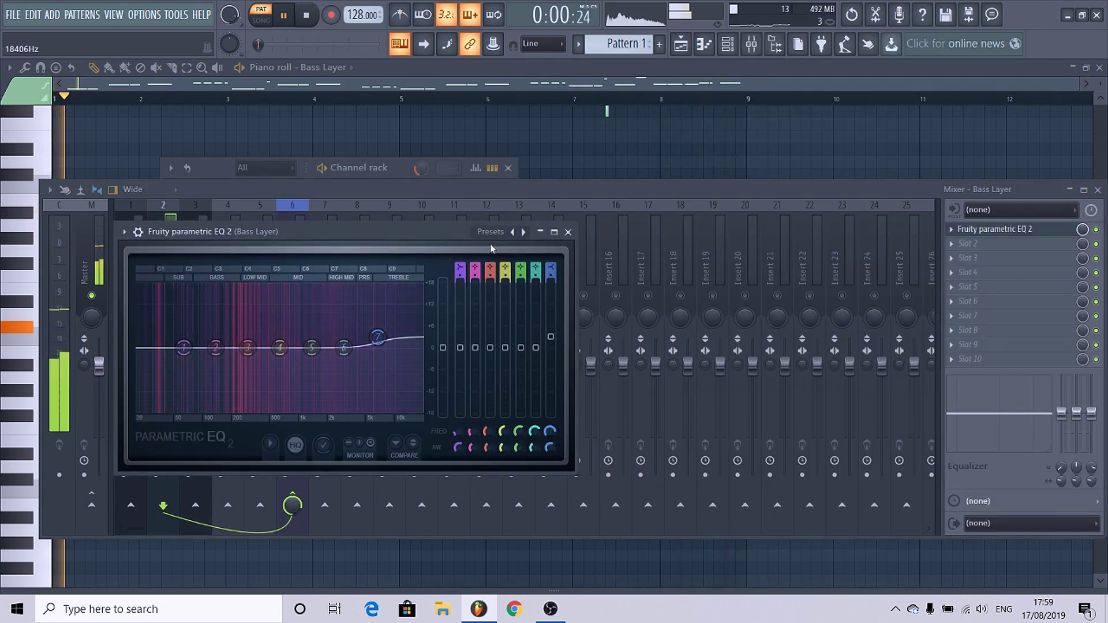
pyautogui.moveTo(460, 266); pyautogui.dragTo(460, 270)
pyautogui.scroll(2, 460, 272)
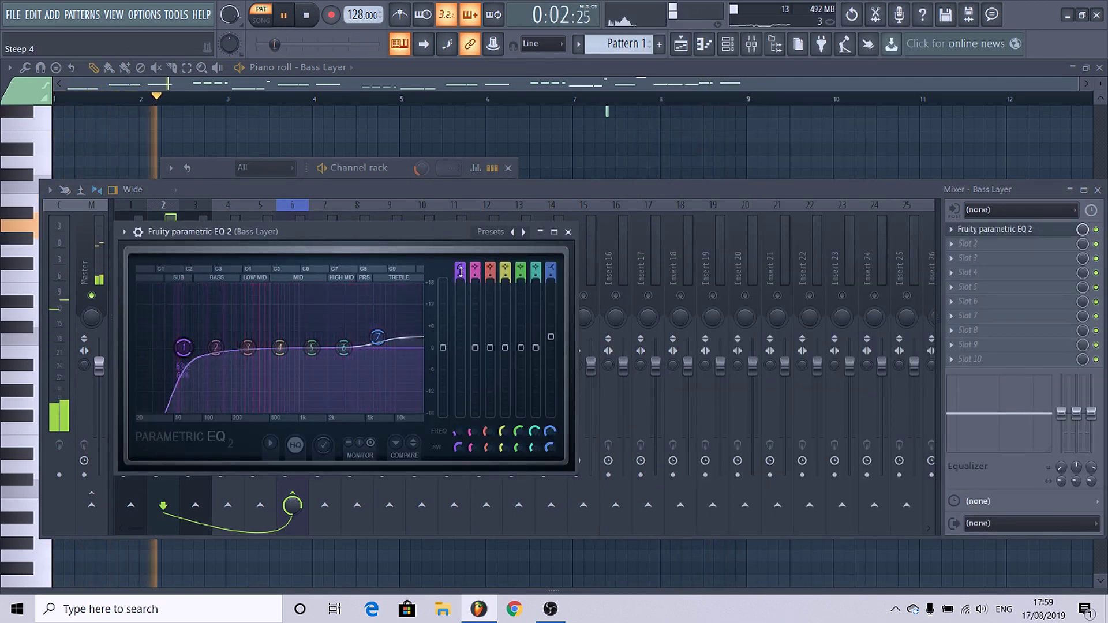
pyautogui.moveTo(189, 346)
pyautogui.mouseDown()
pyautogui.moveTo(212, 342)
pyautogui.moveTo(202, 348)
pyautogui.mouseUp()
pyautogui.click(568, 231)
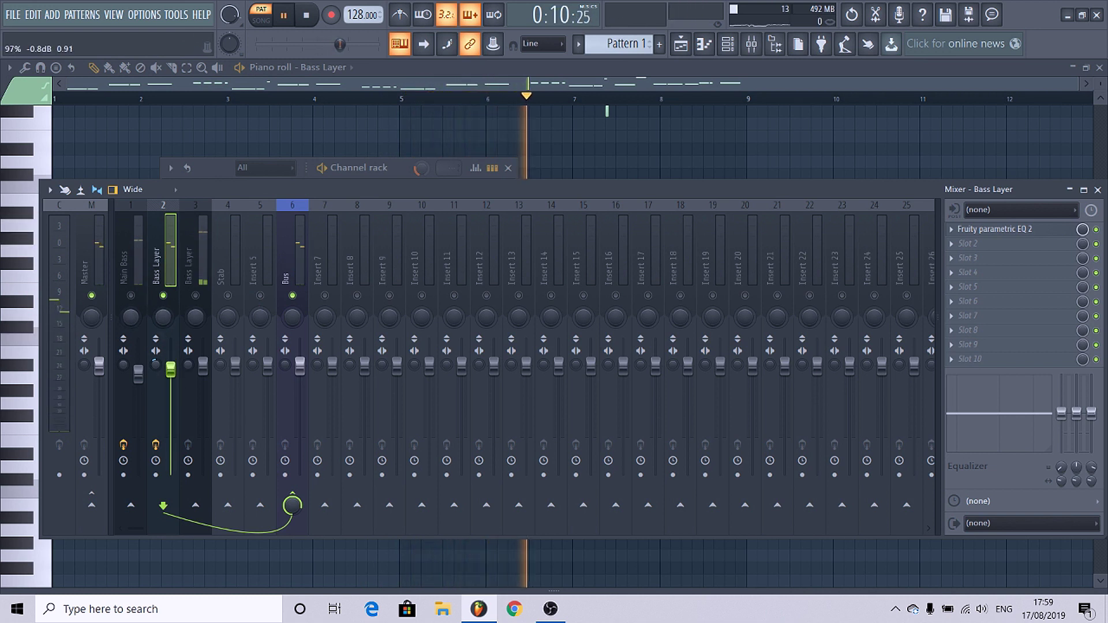
# Lower the first Bass Layer track to 92% (-1.8 dB) and the second to 62% (-9.4 dB), with the second unmuted.
pyautogui.moveTo(170, 370); pyautogui.dragTo(170, 372)
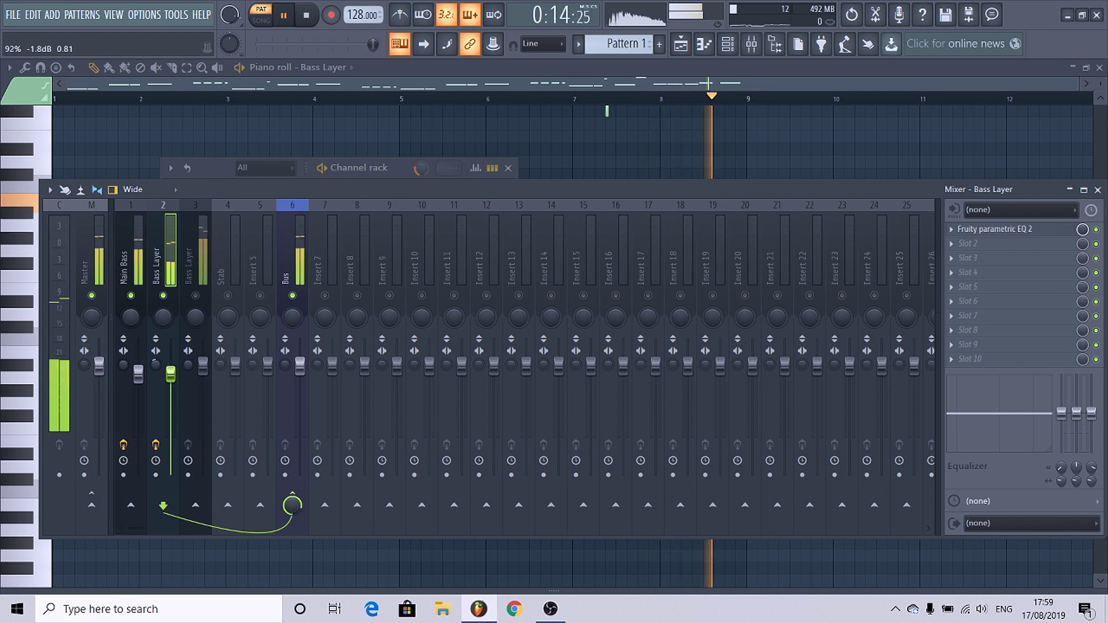
pyautogui.moveTo(203, 363); pyautogui.dragTo(203, 408)
pyautogui.click(197, 295)
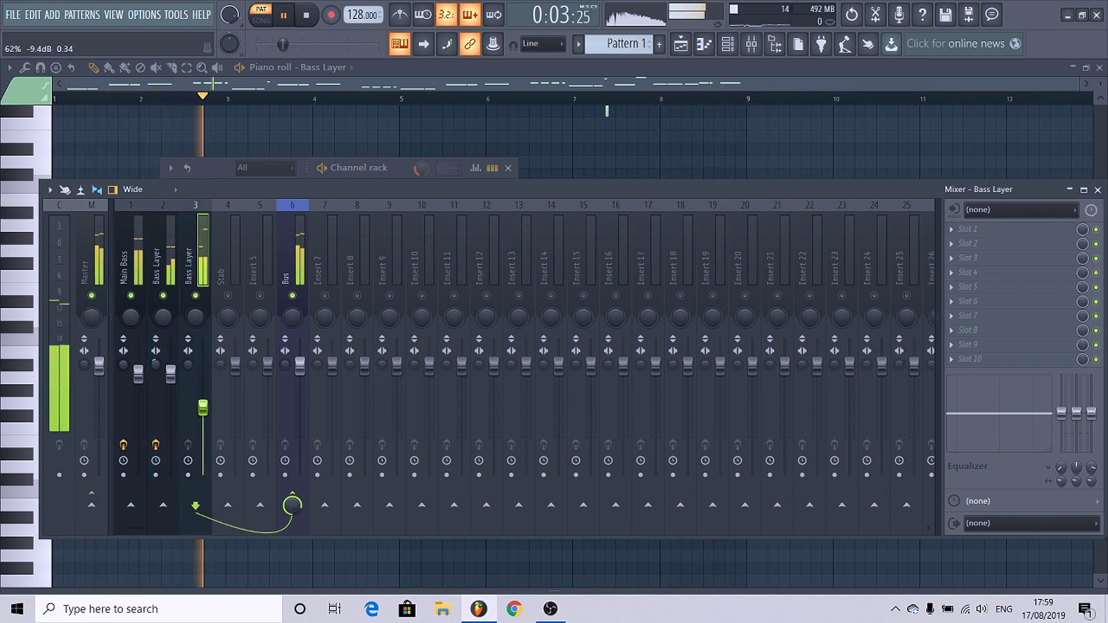
# Solo the second Bass Layer track and add Fruity Parametric EQ 2 to its first effect slot.
pyautogui.rightClick(196, 295)
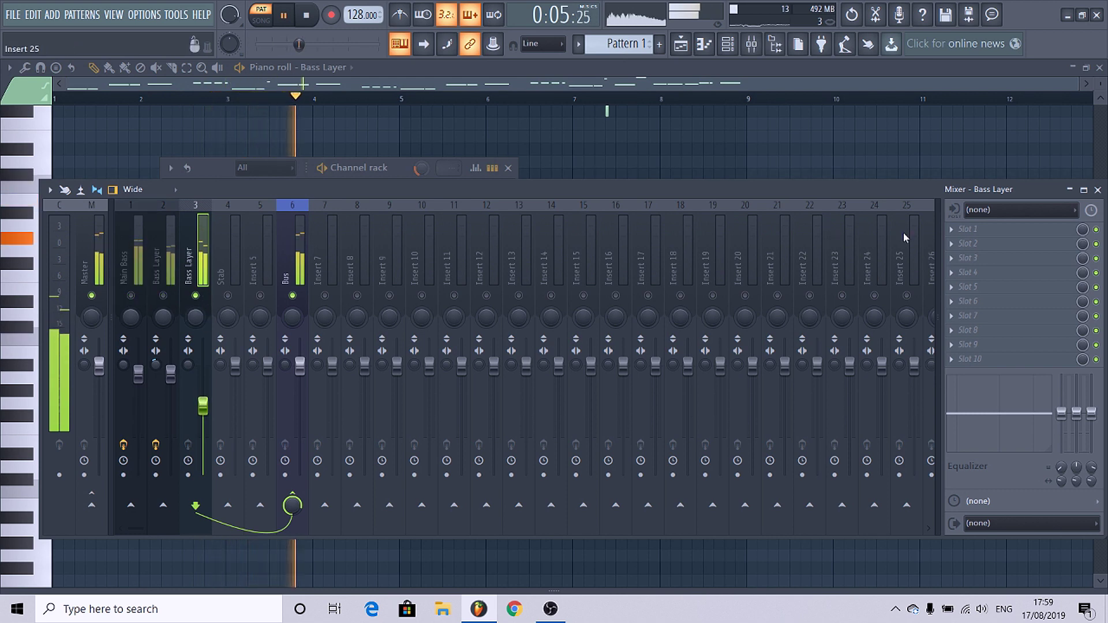
pyautogui.click(976, 230)
pyautogui.click(756, 120)
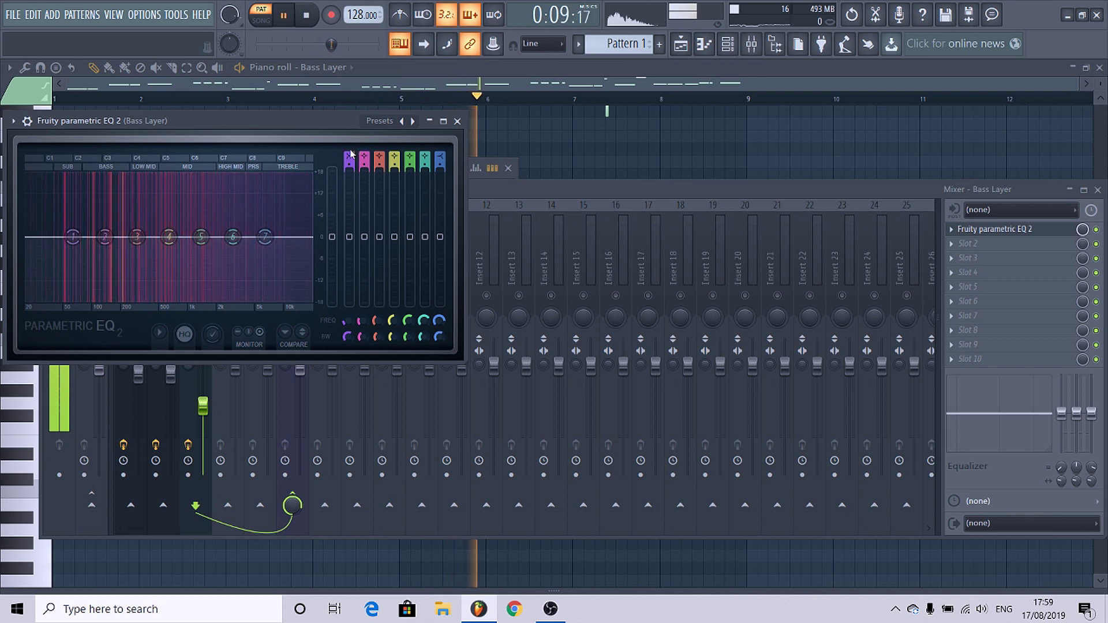
# Shape the second Bass Layer equalizer with a low cut on band 1, small boosts on bands 2, 3 and 5, and lowered bands 6 and 7.
pyautogui.moveTo(350, 156); pyautogui.dragTo(350, 162)
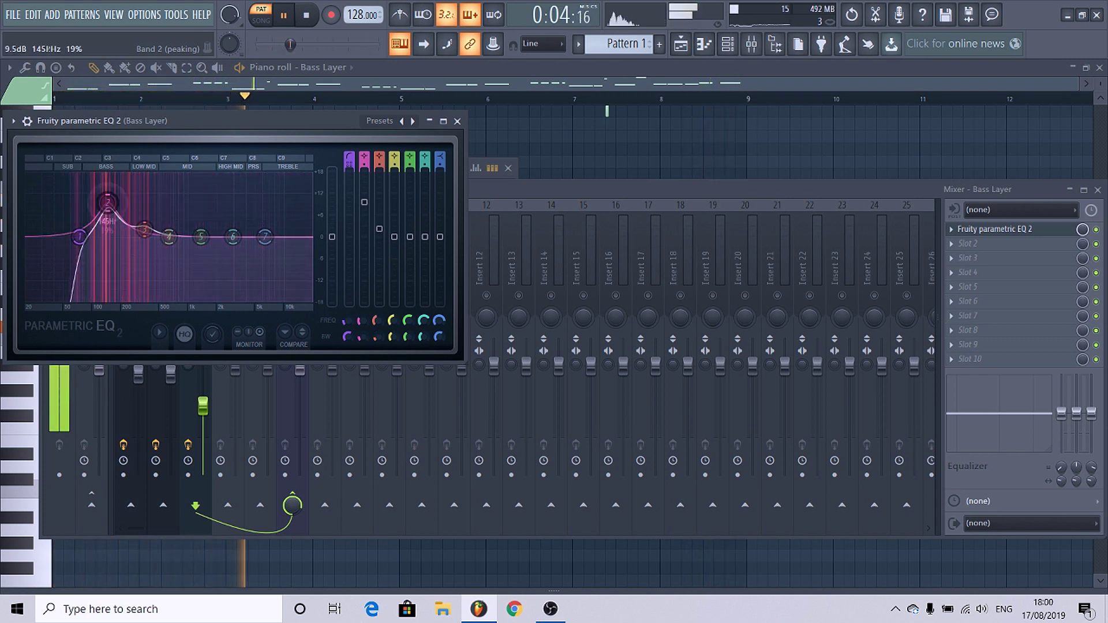
pyautogui.moveTo(102, 222); pyautogui.dragTo(82, 236)
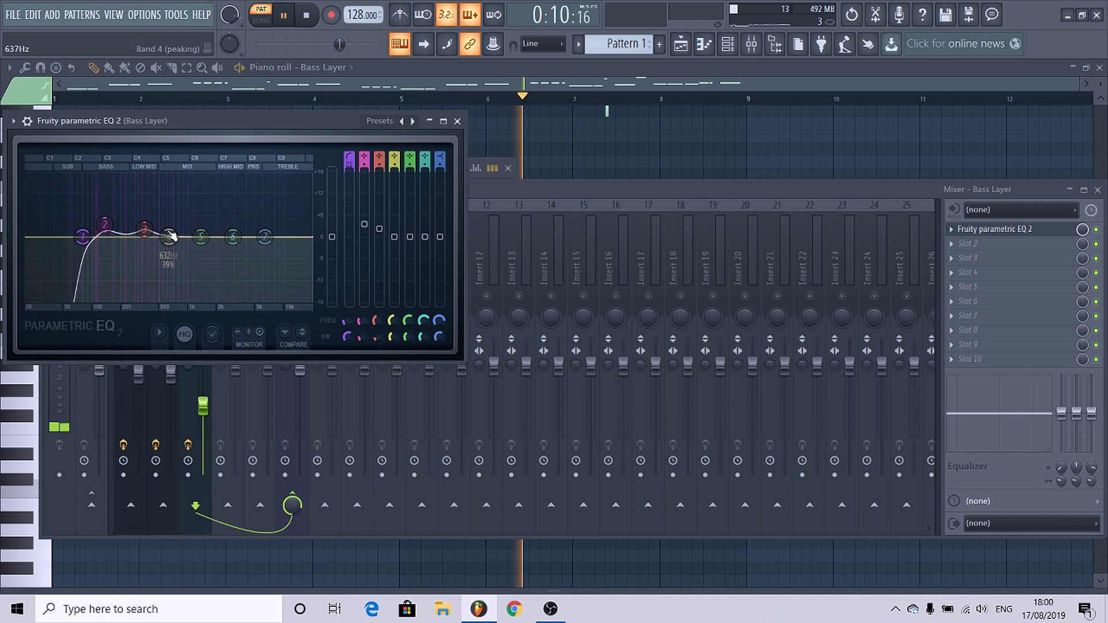
pyautogui.moveTo(265, 237); pyautogui.dragTo(274, 270)
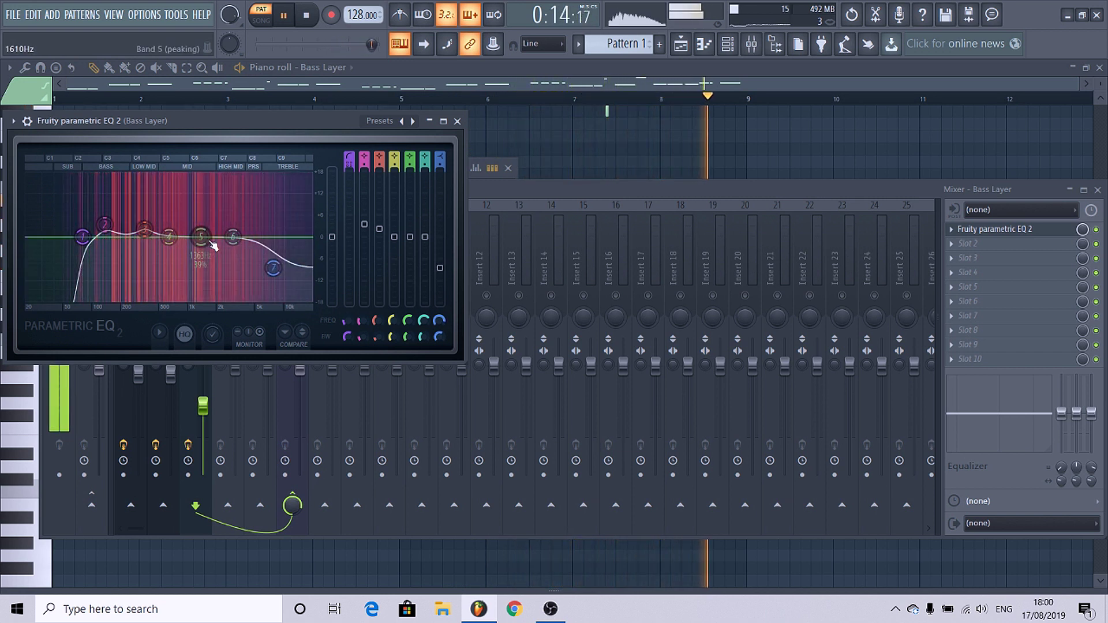
pyautogui.moveTo(233, 237); pyautogui.dragTo(237, 241)
pyautogui.moveTo(202, 237); pyautogui.dragTo(206, 235)
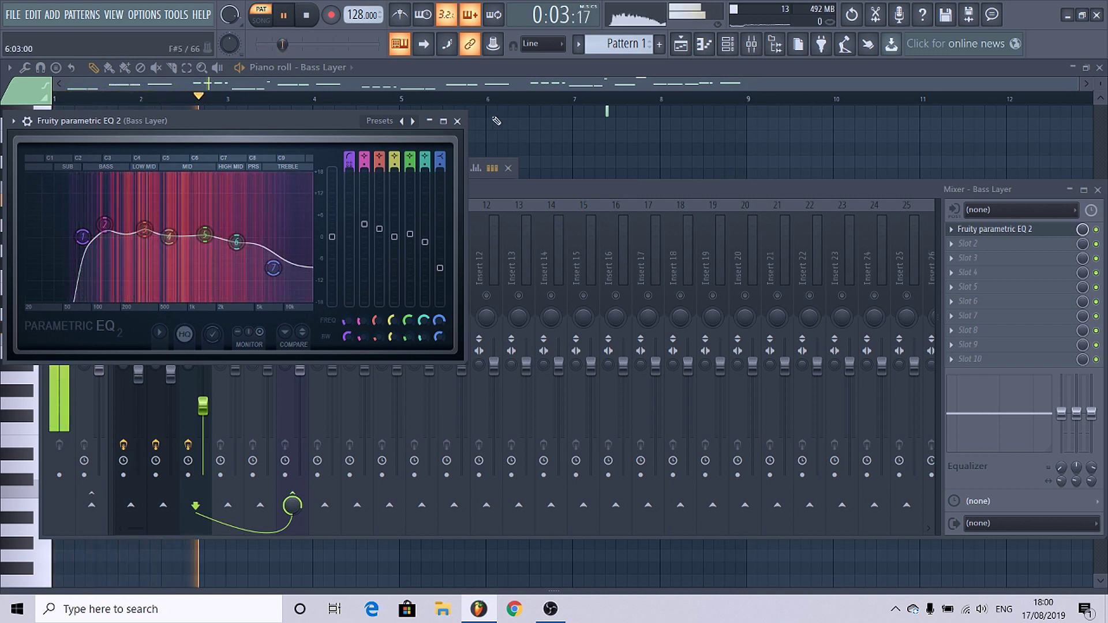
pyautogui.click(457, 121)
# Adjust the stereo separation of the second Bass Layer track and set its volume to 58% (-10.4 dB), with all bass layers playing.
pyautogui.moveTo(188, 365); pyautogui.dragTo(188, 357)
pyautogui.moveTo(206, 409); pyautogui.dragTo(206, 412)
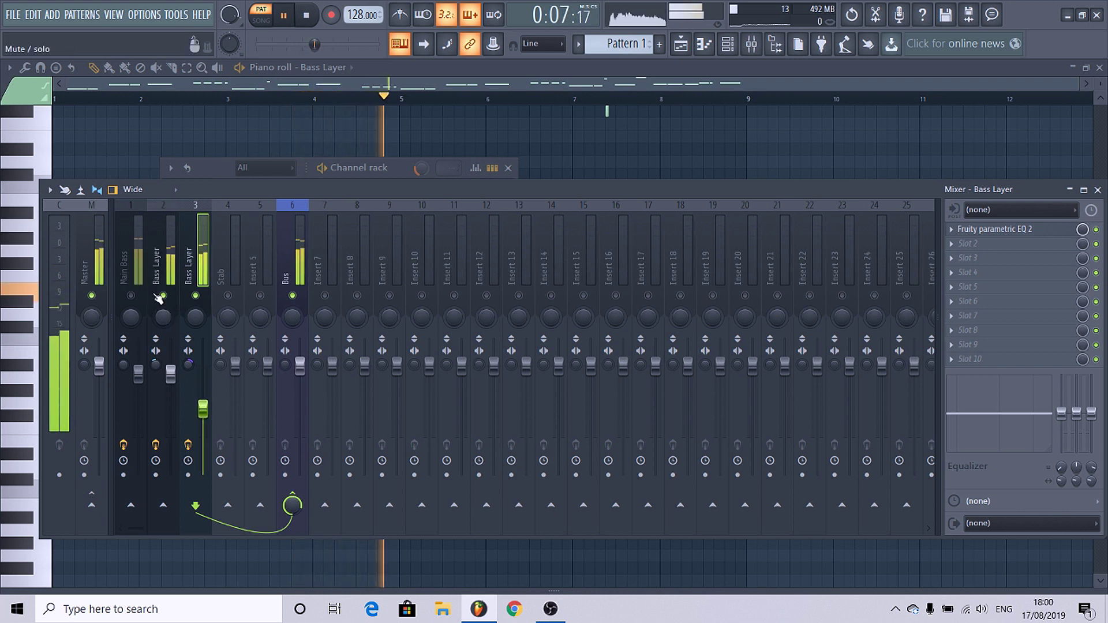
pyautogui.click(154, 373)
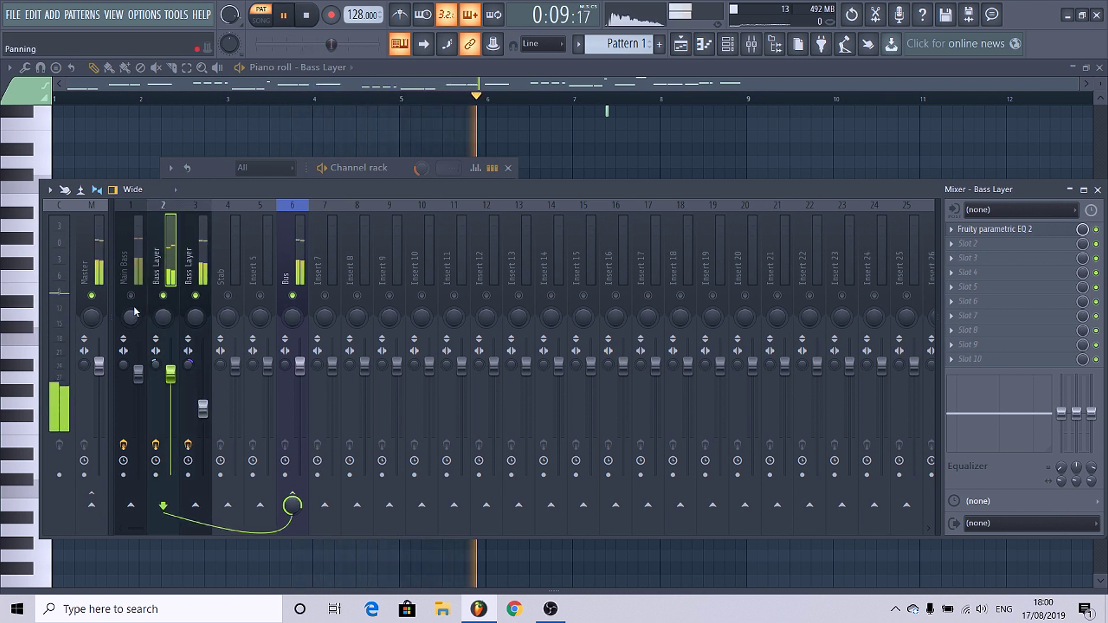
pyautogui.click(203, 410)
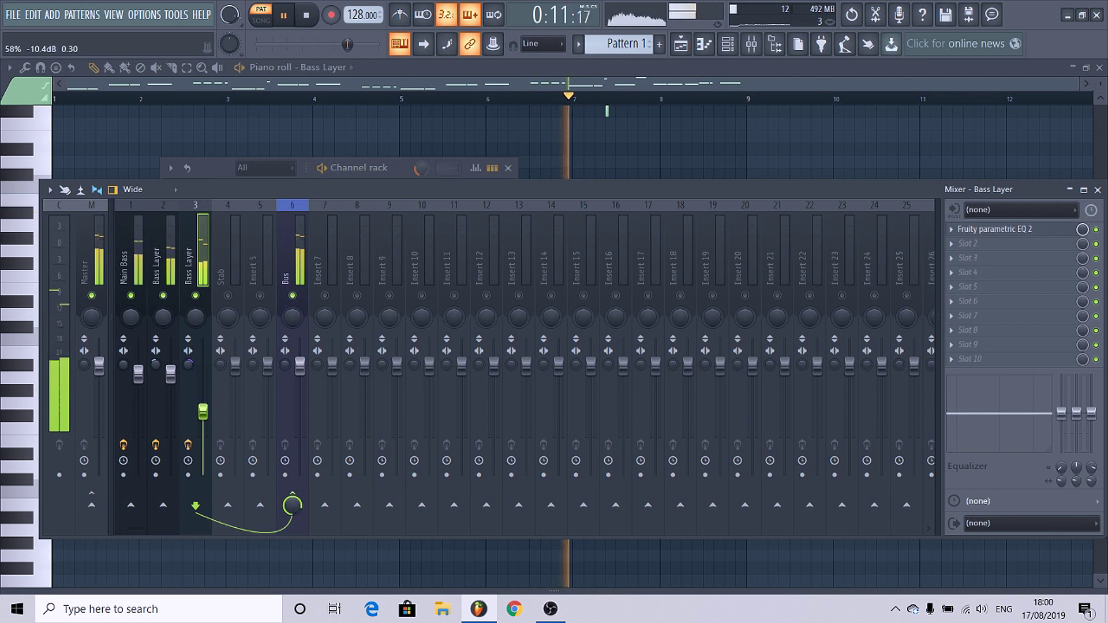
pyautogui.press('F9')
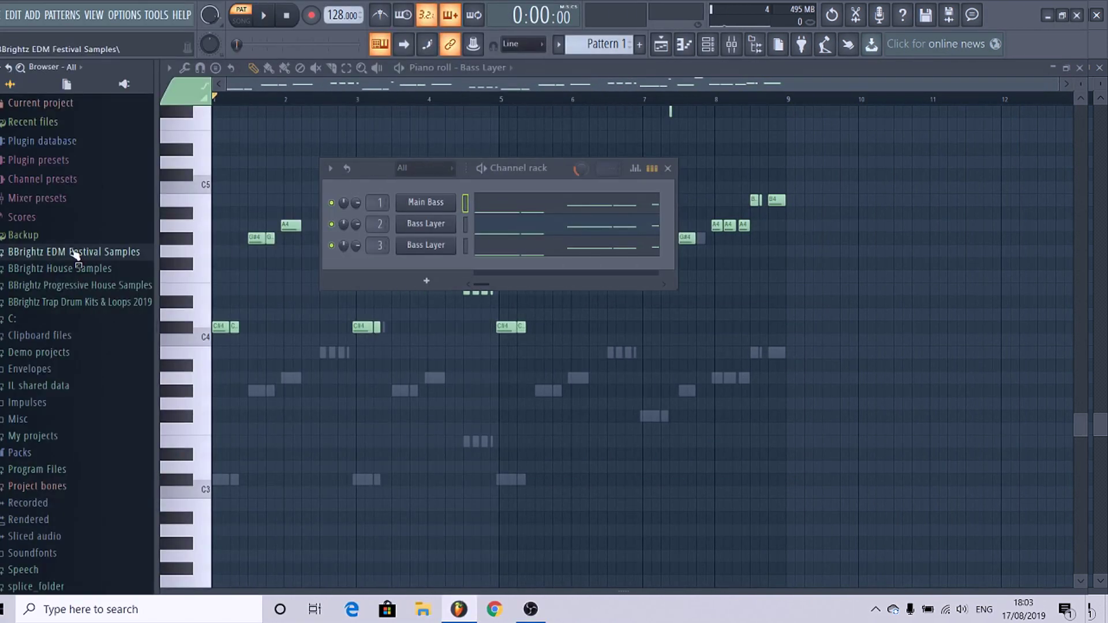
# Open the Bass Shots folder under Oneshot's in the GMAXX Ultimate Sample Pack, inside BBrightz EDM Festival Samples.
pyautogui.click(75, 250)
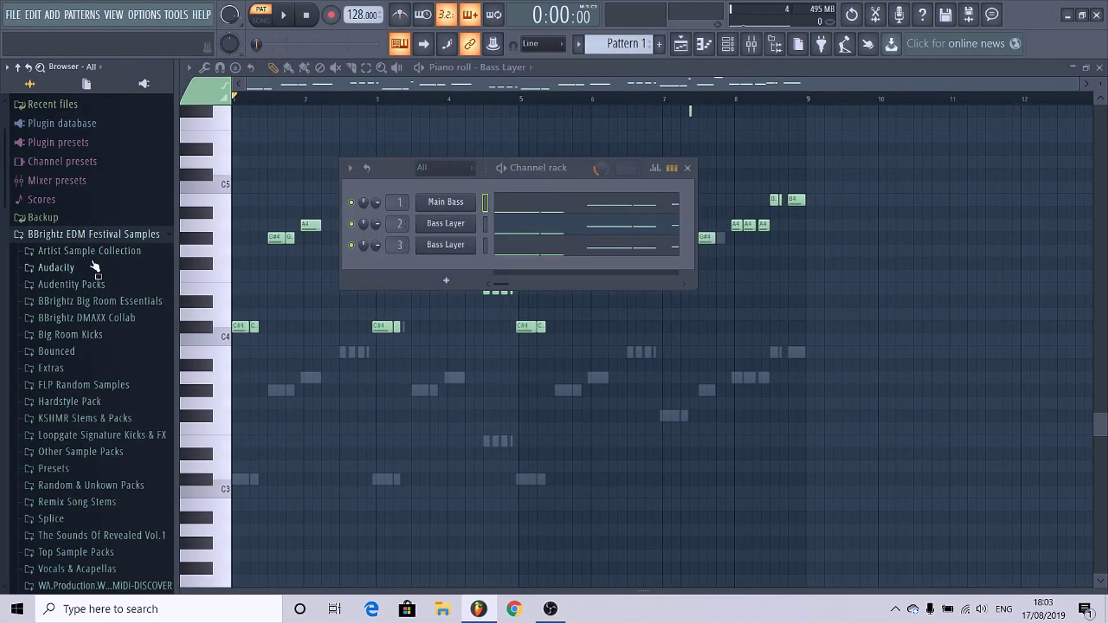
pyautogui.click(88, 250)
pyautogui.click(87, 302)
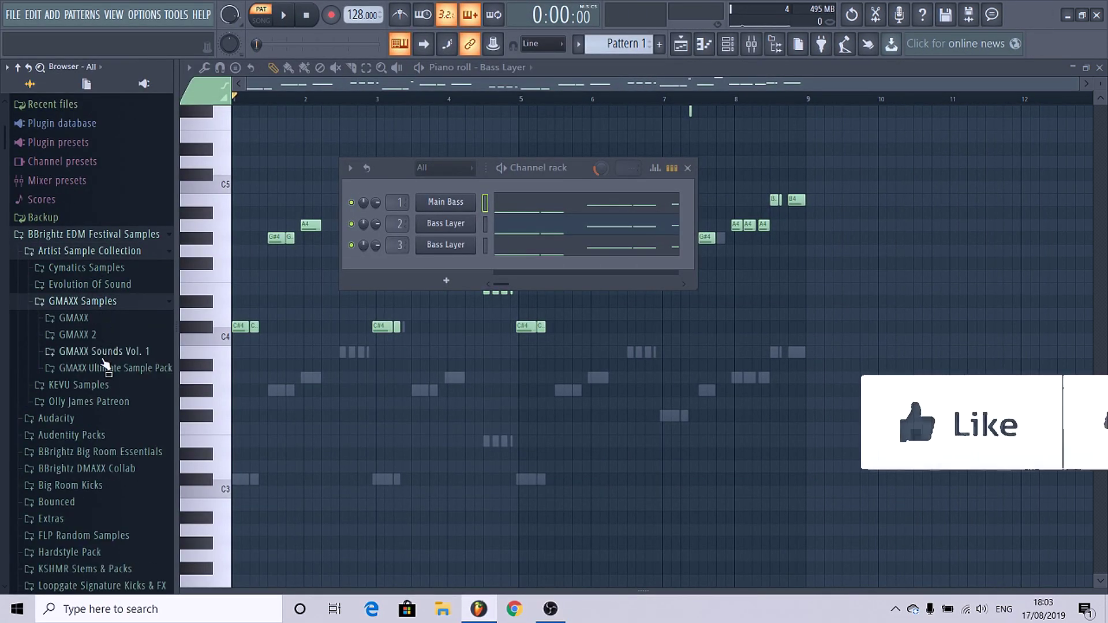
pyautogui.click(106, 368)
pyautogui.scroll(-2, 108, 403)
pyautogui.click(103, 360)
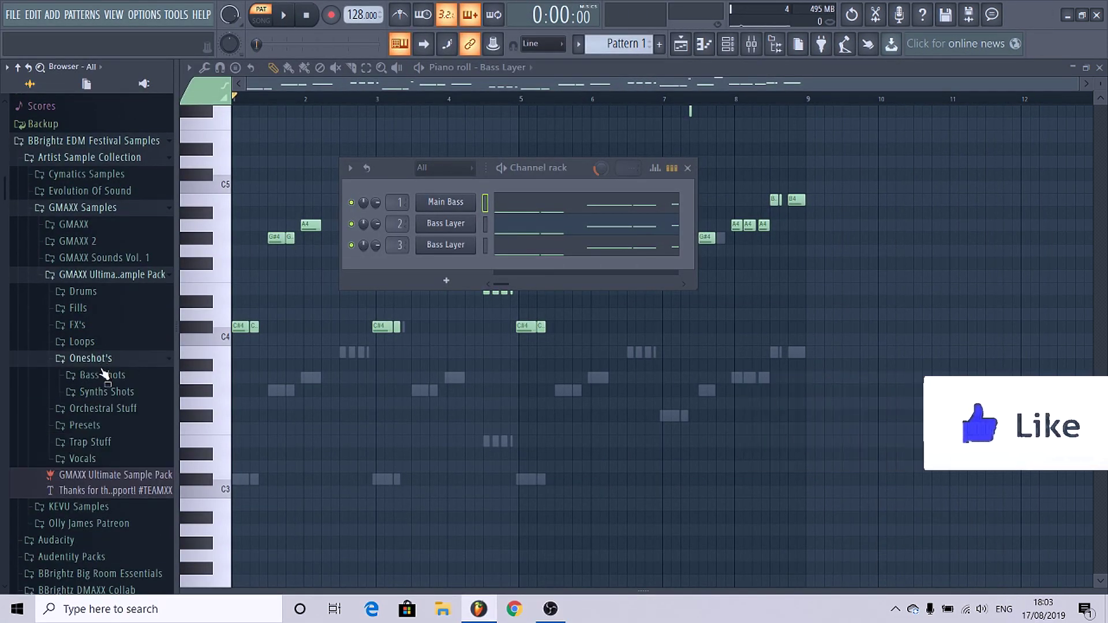
pyautogui.click(103, 375)
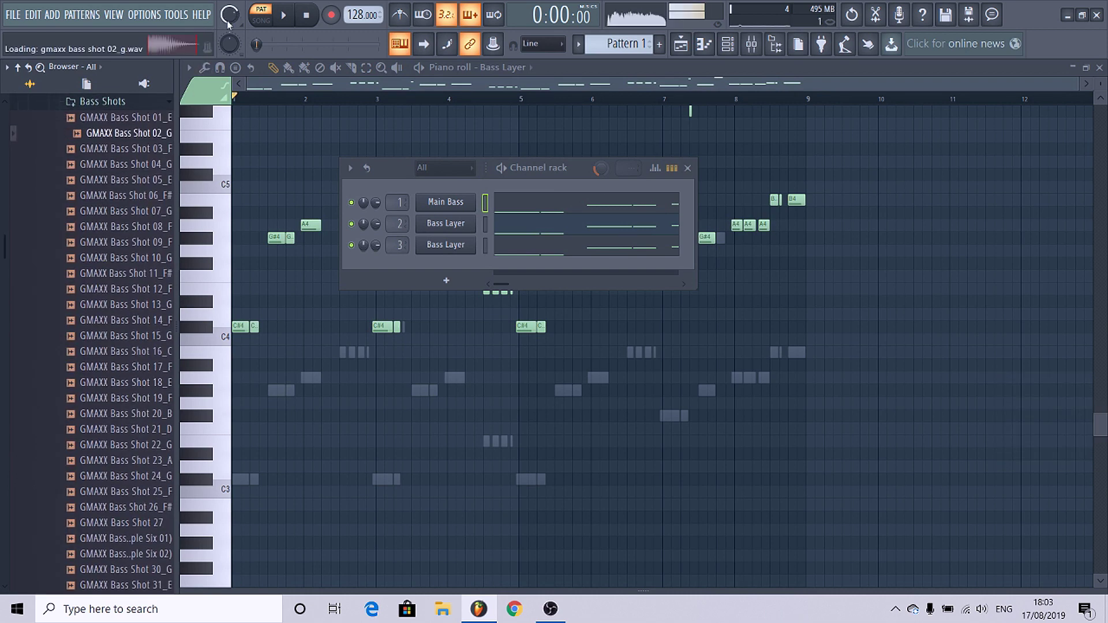
# Audition the GMAXX bass shots and add the GMAXX sample ending in "Six 01" as a new channel in the channel rack.
pyautogui.press('Down')
pyautogui.press('Down')
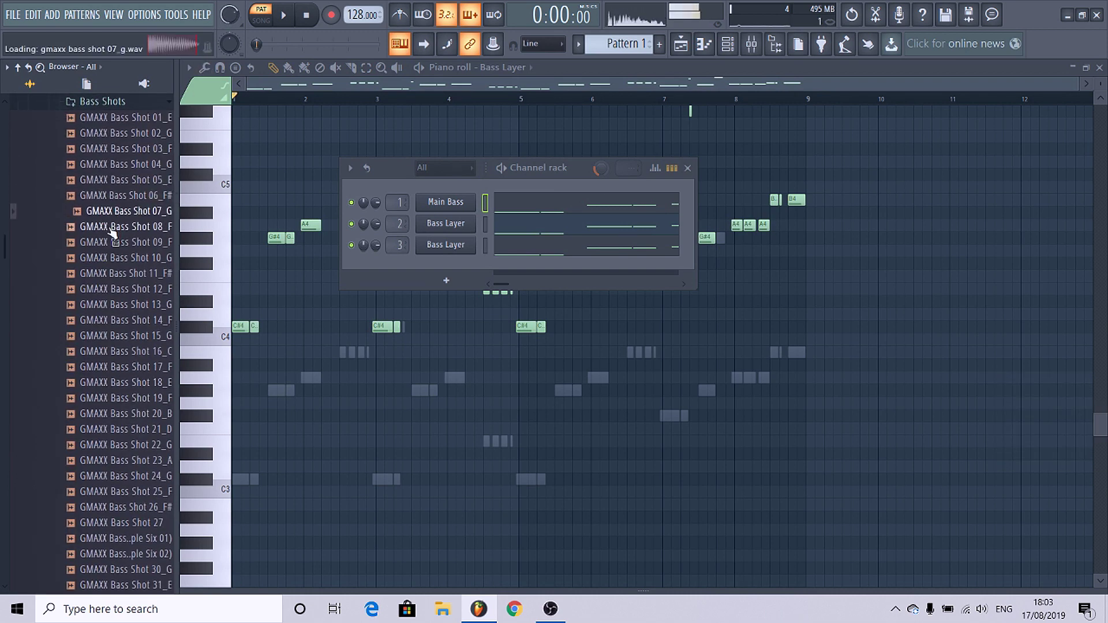
pyautogui.press('Down')
pyautogui.press('Down')
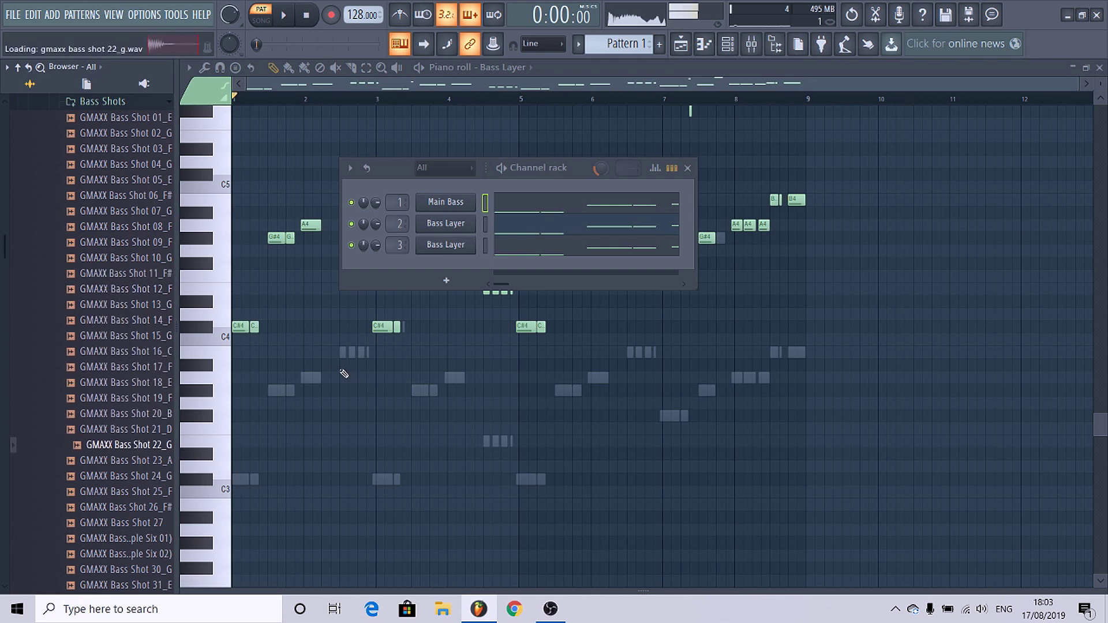
pyautogui.press('Down')
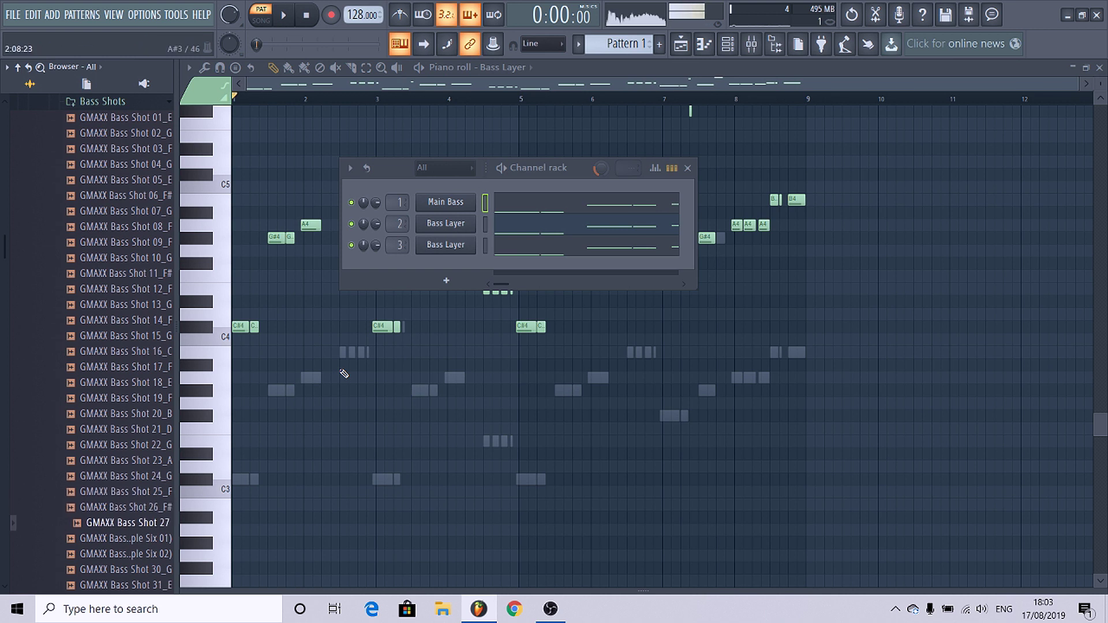
pyautogui.press('Down')
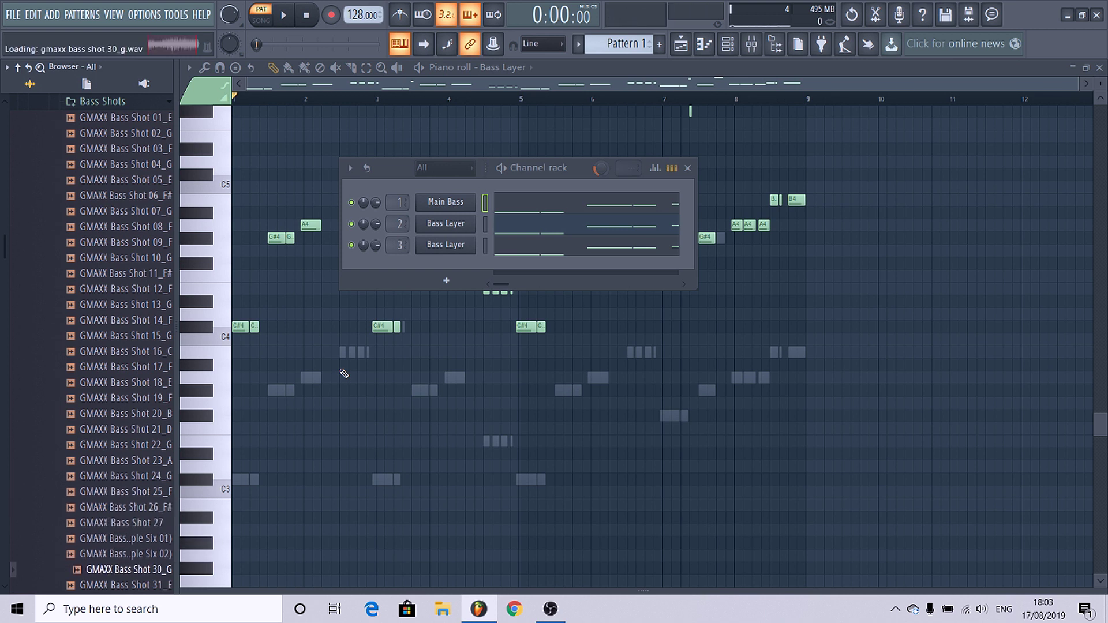
pyautogui.press('Up')
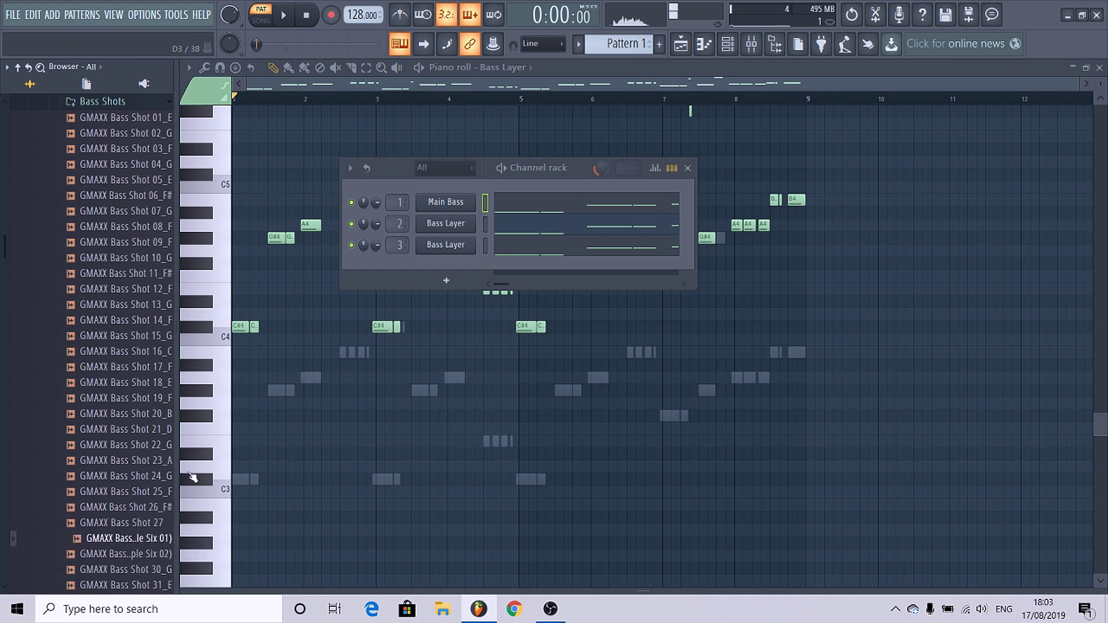
pyautogui.moveTo(168, 543); pyautogui.dragTo(444, 271)
# Collapse the Bass Shots and Artist Sample Collection folders in the sample browser.
pyautogui.scroll(2, 104, 222)
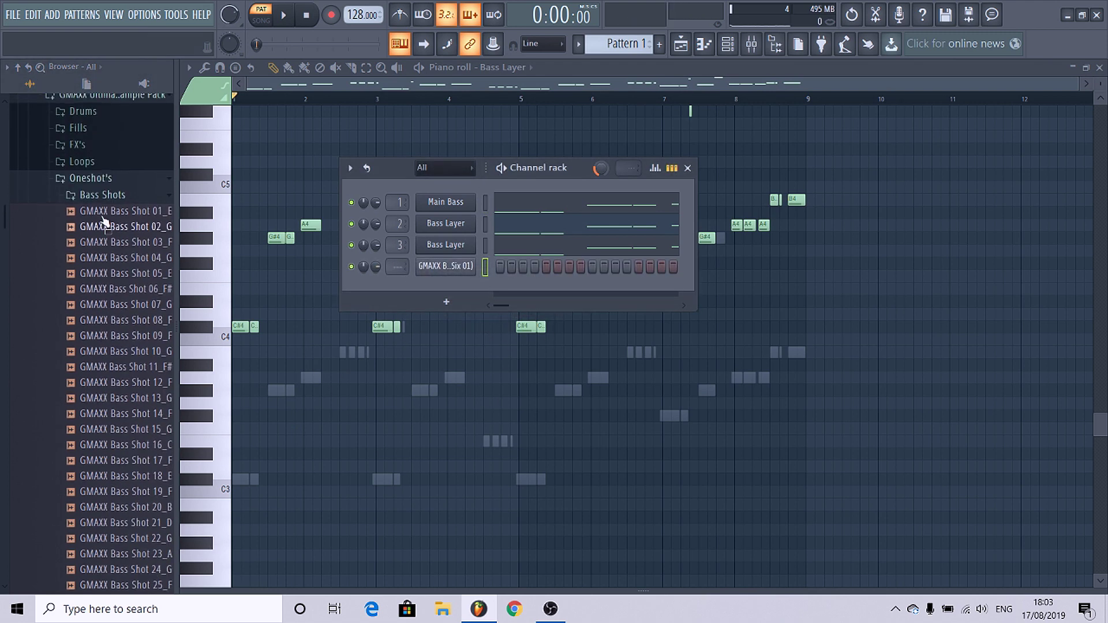
pyautogui.click(101, 196)
pyautogui.scroll(10, 92, 231)
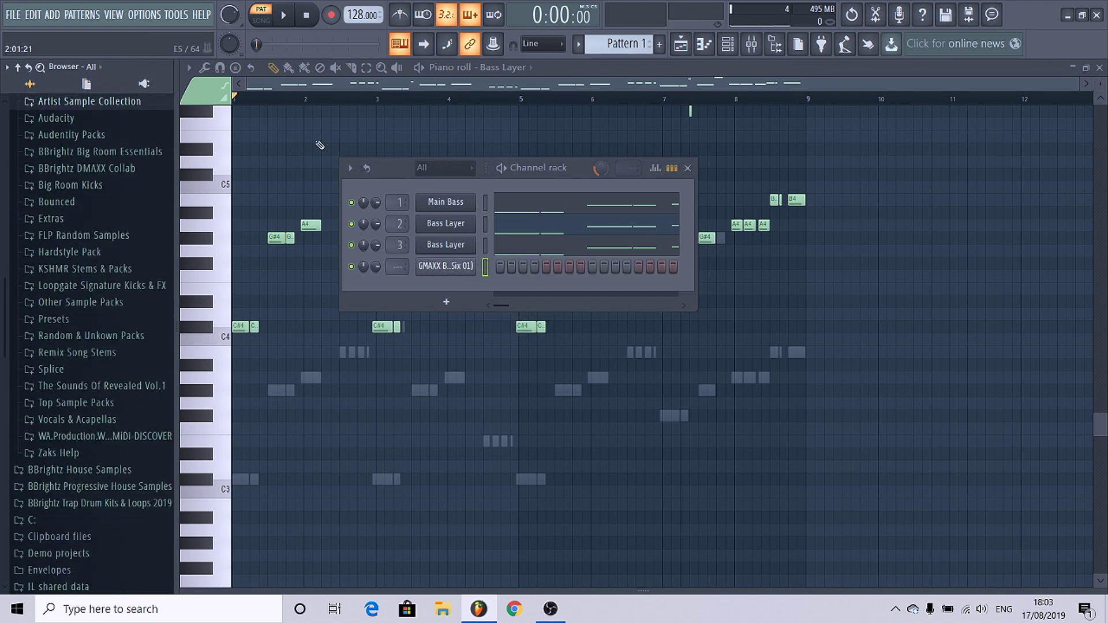
# Hide the browser, open the GMAXX bass shot channel's sampler settings, and disable its loop points.
pyautogui.click(776, 45)
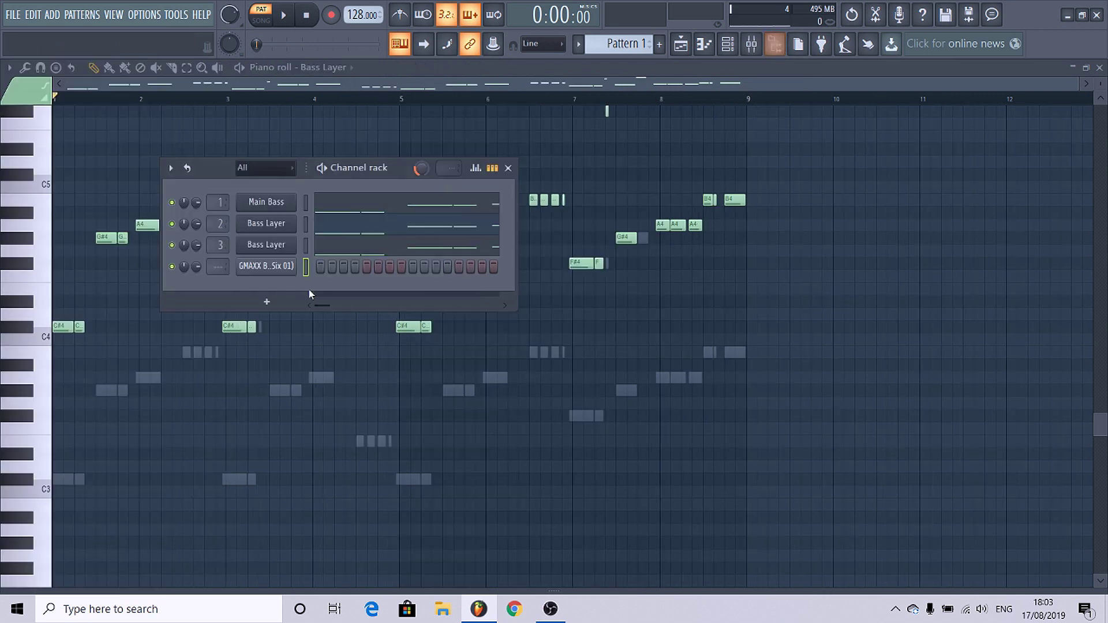
pyautogui.click(266, 267)
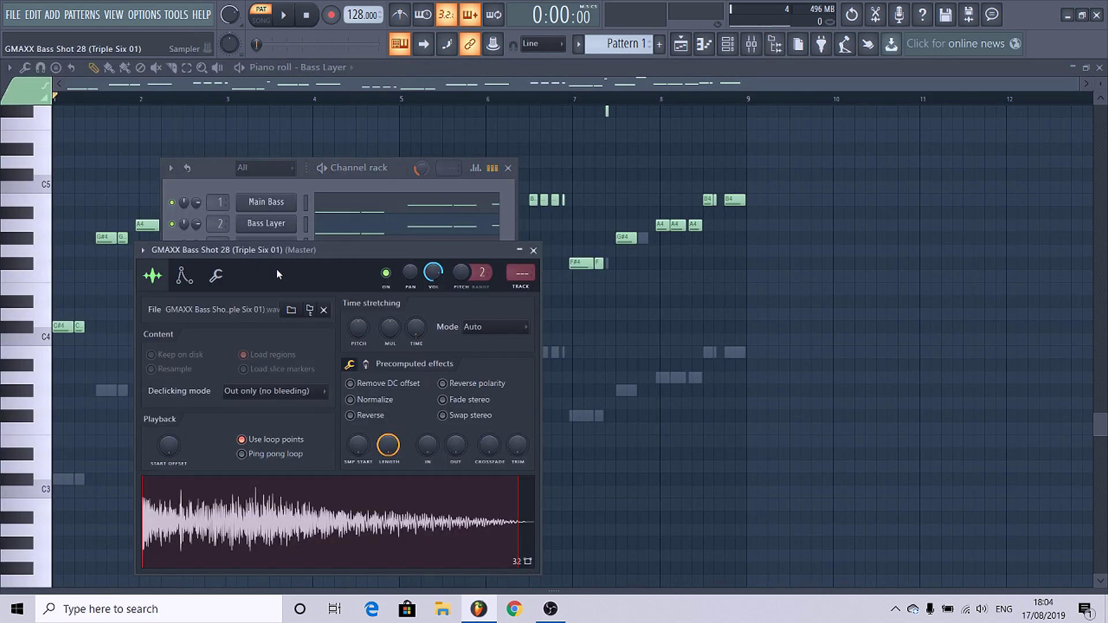
pyautogui.rightClick(421, 329)
pyautogui.click(438, 339)
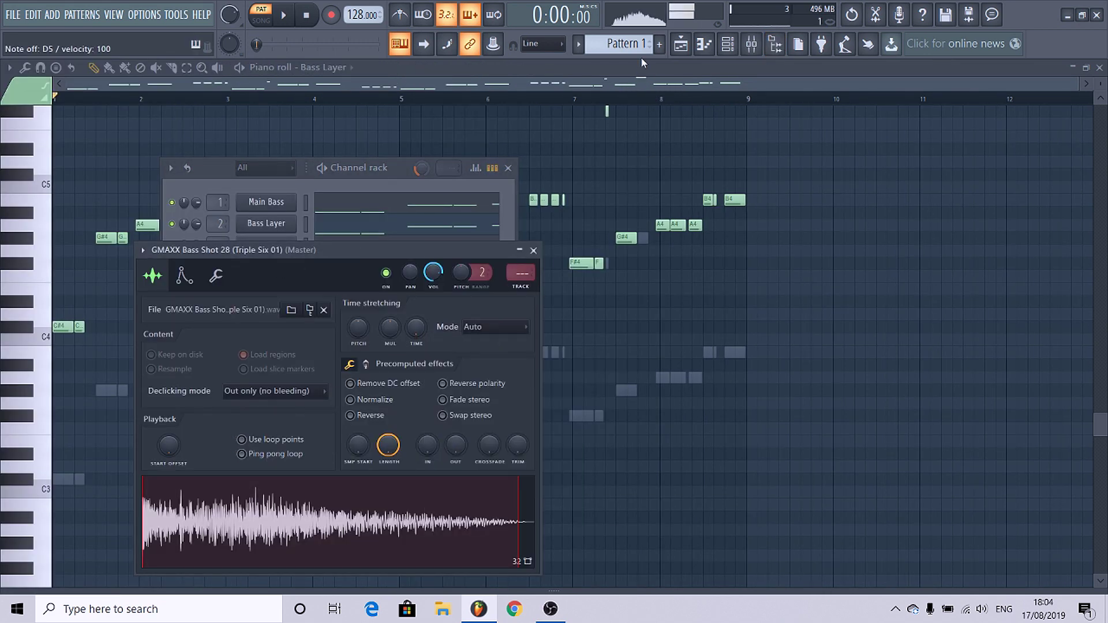
# Add the GTune tuner to slot 2 of the Master mixer track.
pyautogui.click(729, 44)
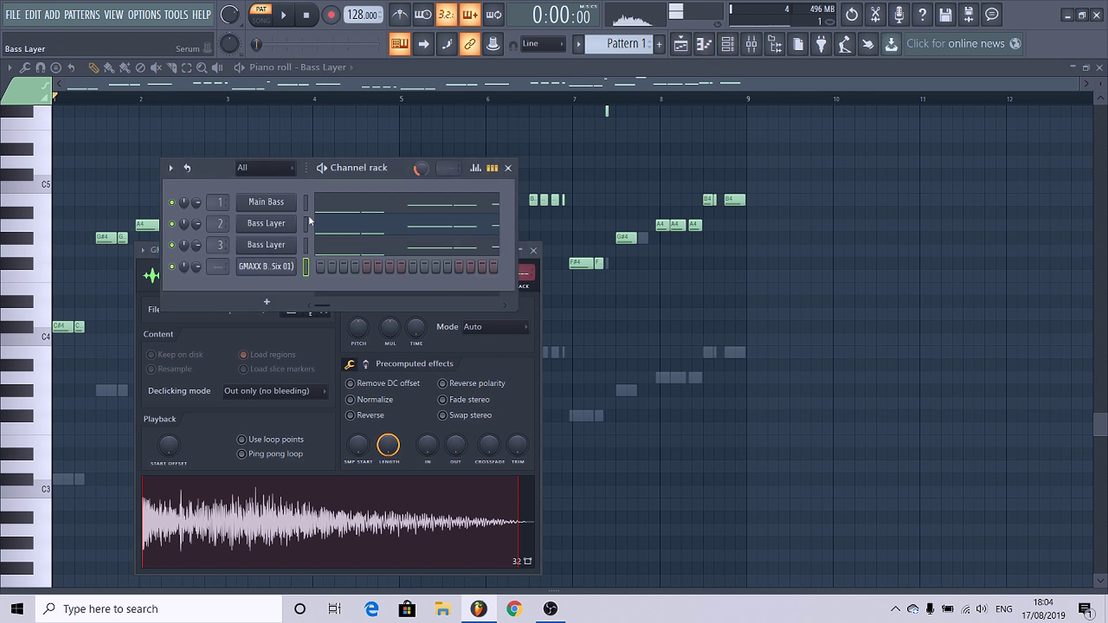
pyautogui.click(752, 44)
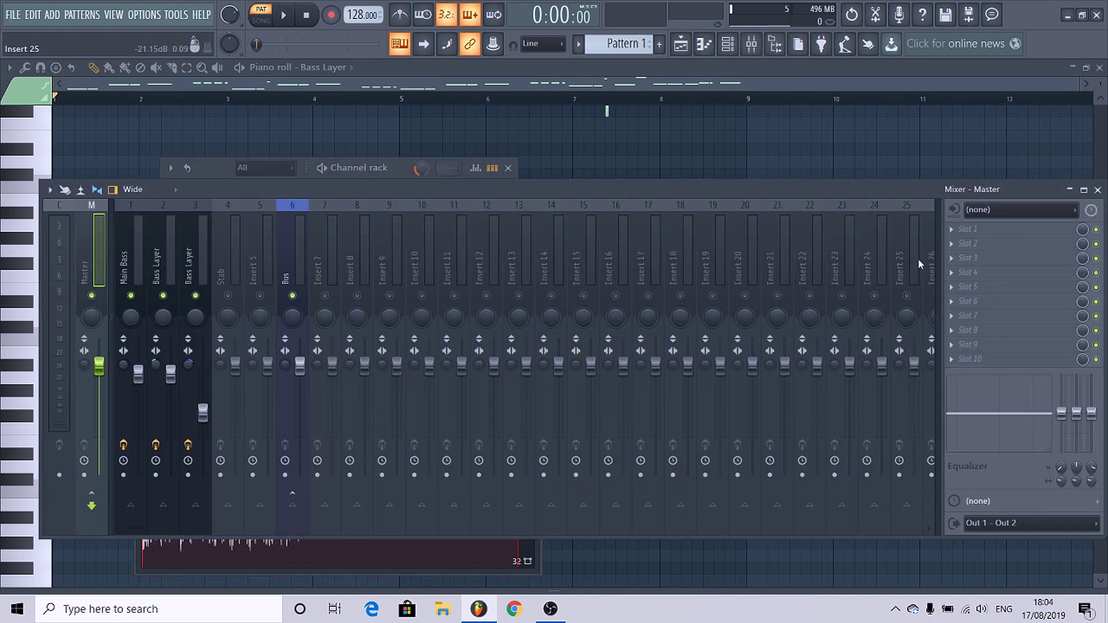
pyautogui.click(953, 244)
pyautogui.click(622, 124)
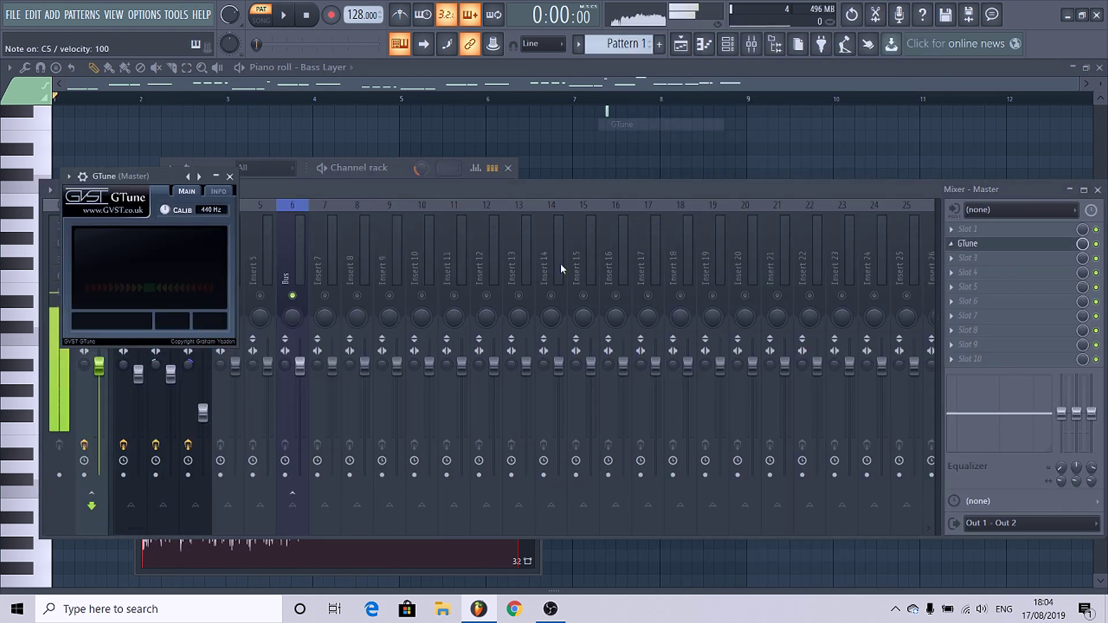
pyautogui.click(397, 168)
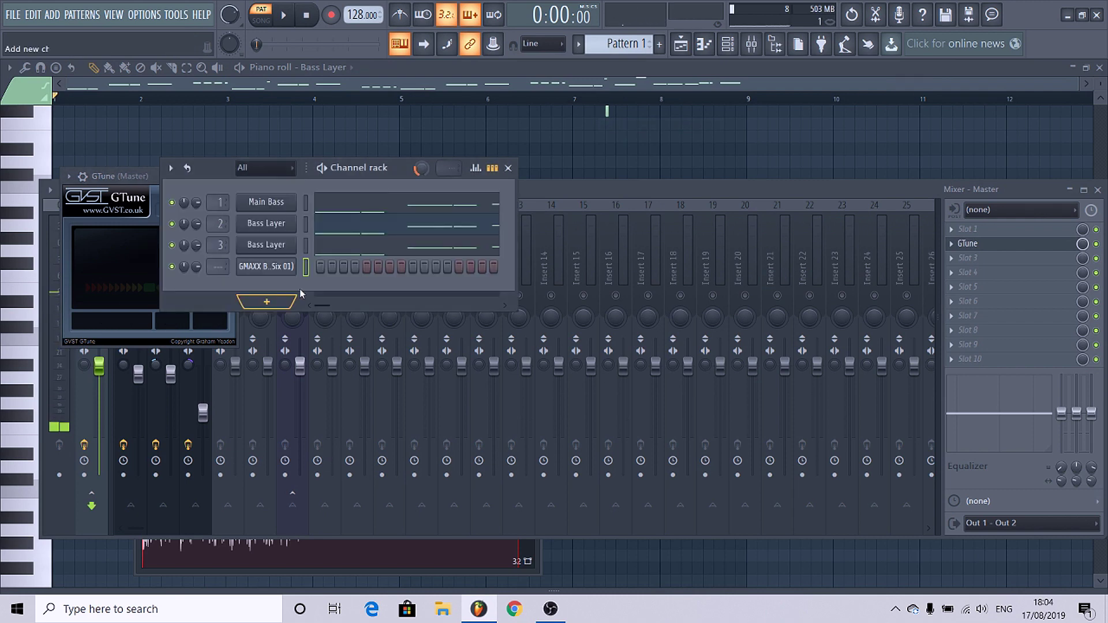
pyautogui.click(282, 266)
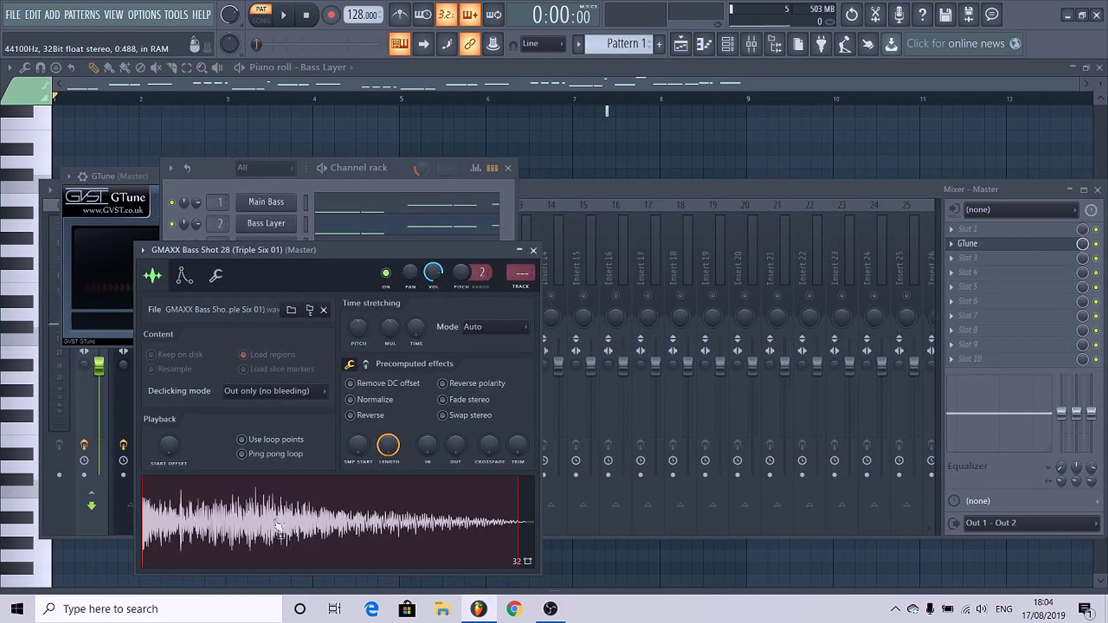
pyautogui.rightClick(277, 526)
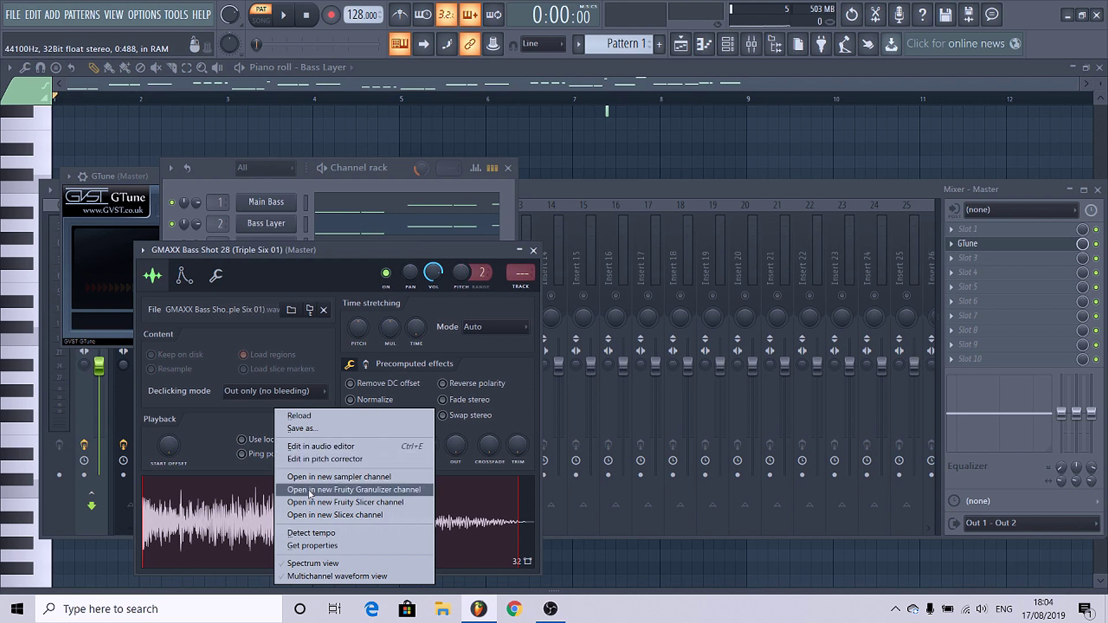
pyautogui.click(973, 261)
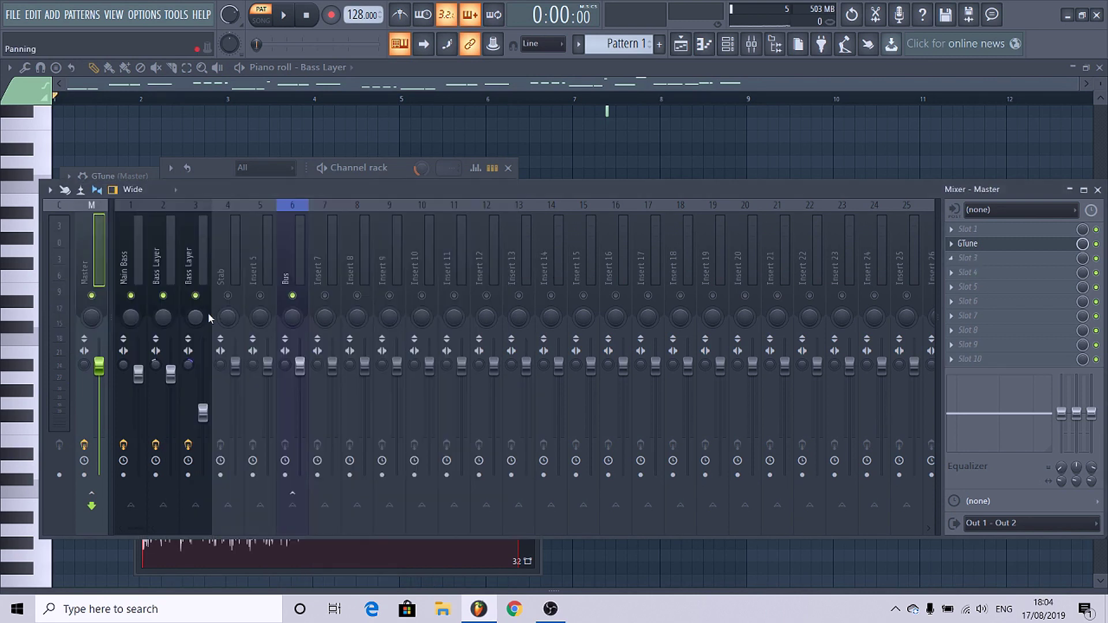
# Set the GMAXX sample's root note to F#5 and copy the bass layer's notes into its channel.
pyautogui.click(376, 167)
pyautogui.click(289, 268)
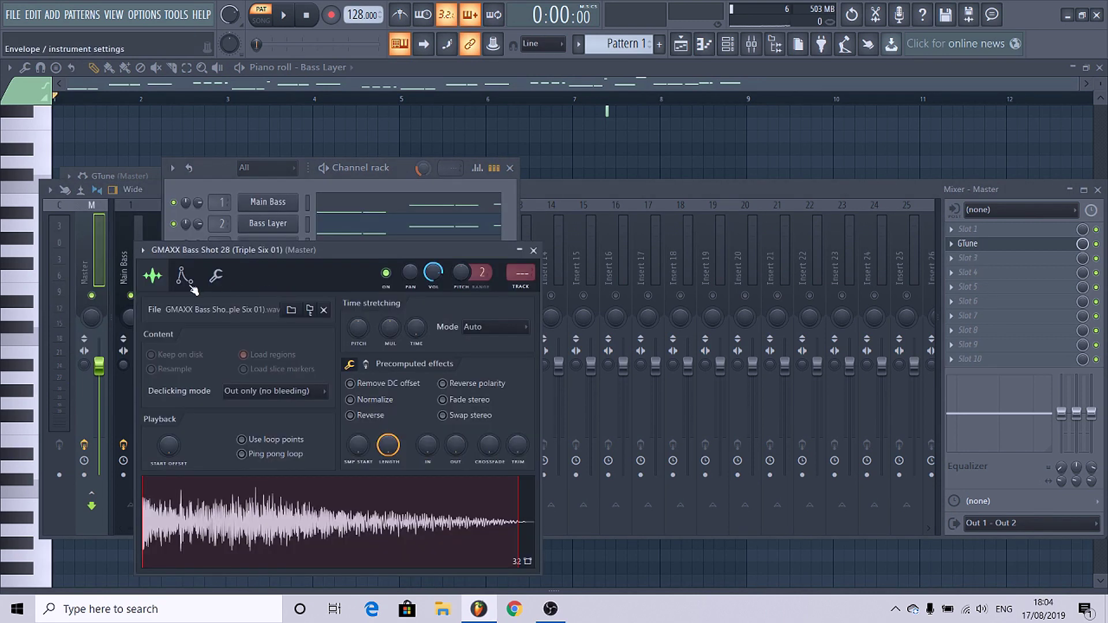
pyautogui.click(191, 283)
pyautogui.click(376, 174)
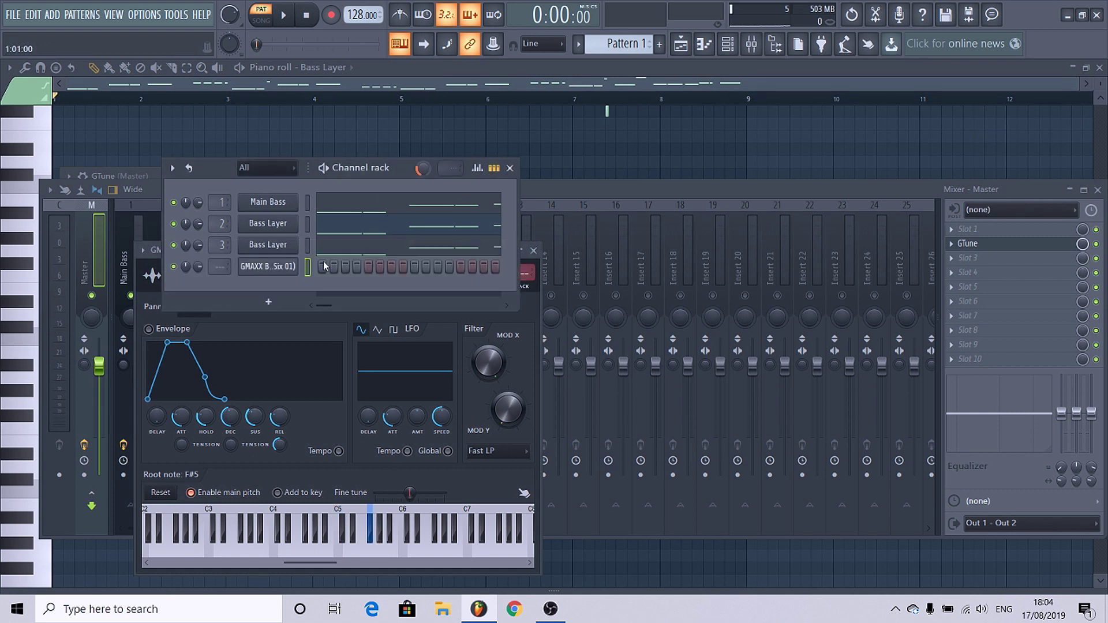
pyautogui.click(307, 267)
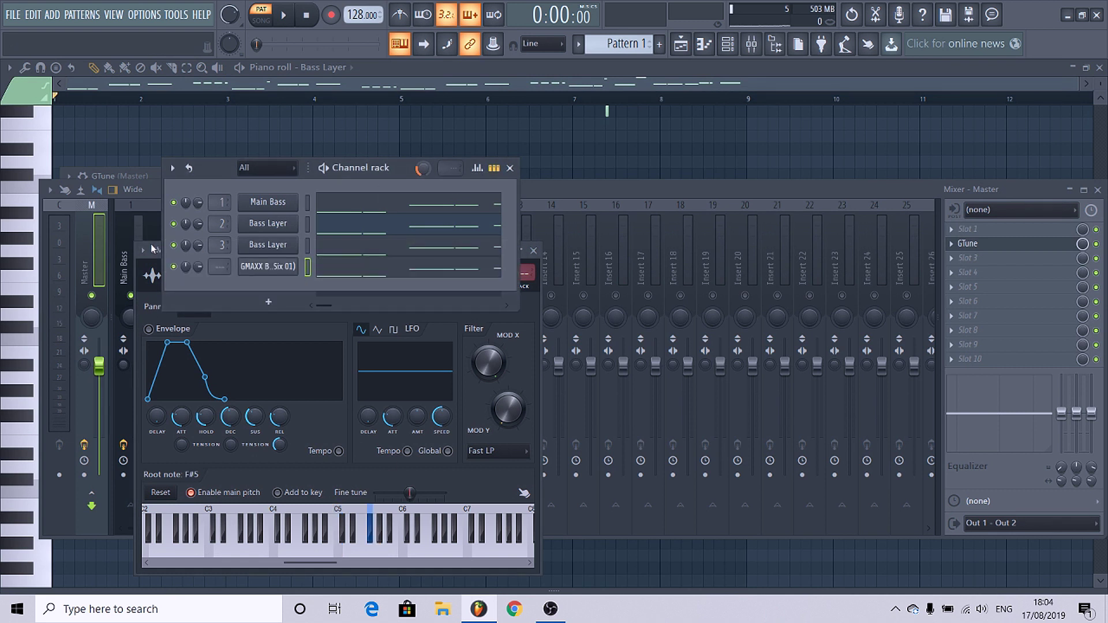
# With only the GMAXX channel playing, enable its volume envelope with maximum hold and zero attack, decay, sustain and release.
pyautogui.press('space')
pyautogui.moveTo(206, 417); pyautogui.dragTo(230, 485)
pyautogui.moveTo(254, 417); pyautogui.dragTo(255, 485)
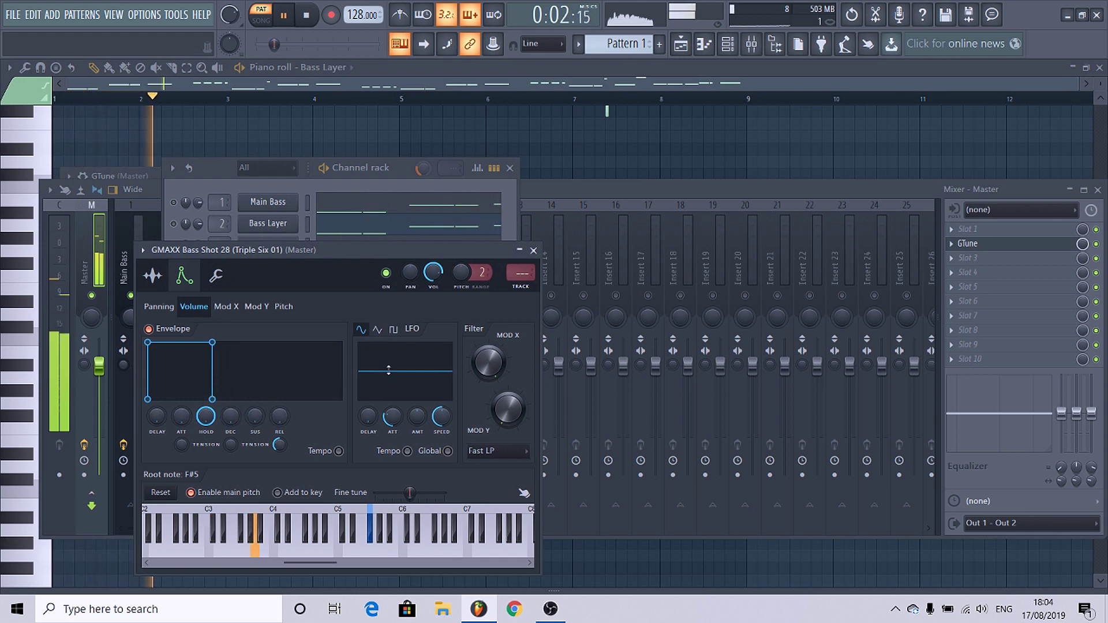
# Transpose all of the GMAXX channel's notes up two octaves, so that the first note is C#5.
pyautogui.click(407, 184)
pyautogui.click(389, 267)
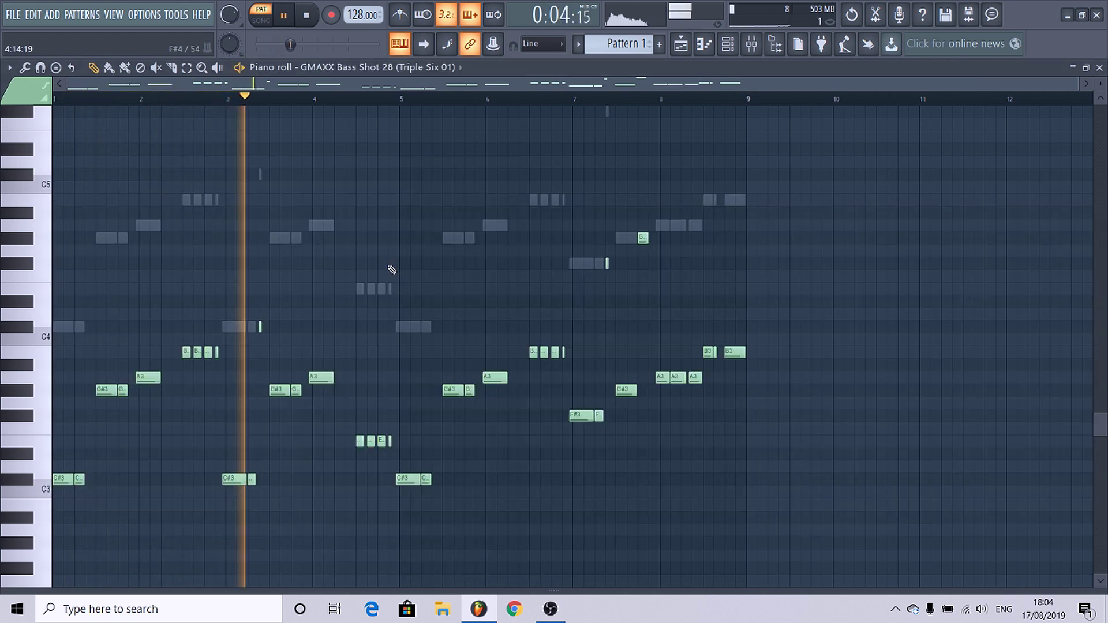
pyautogui.hotkey('ctrl', 'Up')
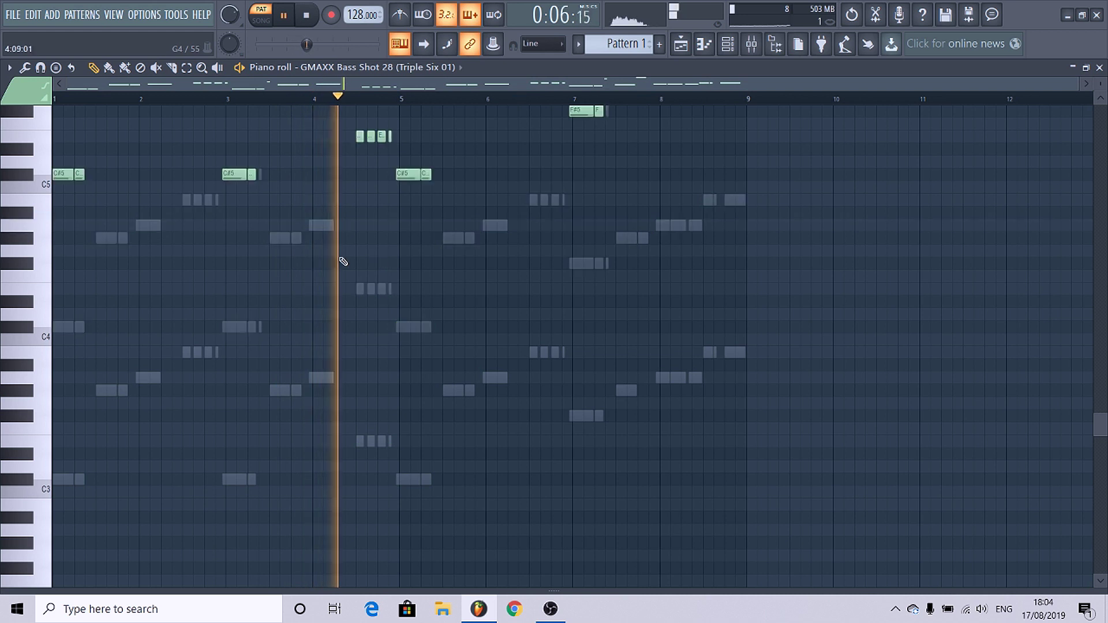
pyautogui.scroll(3, 378, 320)
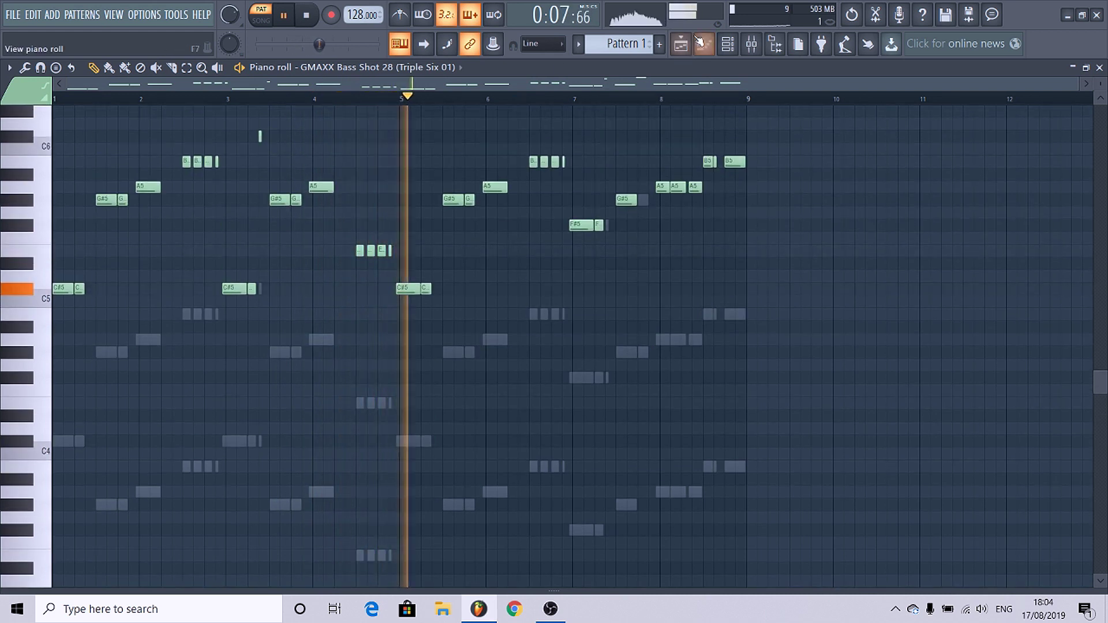
# Add a short release to the GMAXX sample's volume envelope and close its channel settings.
pyautogui.click(728, 44)
pyautogui.click(284, 268)
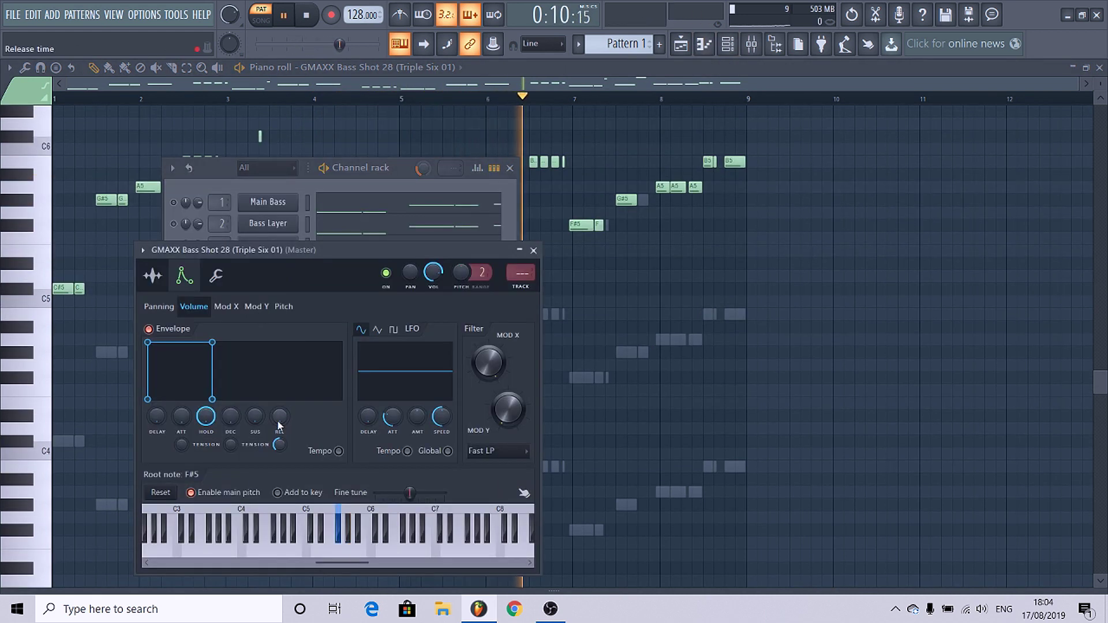
pyautogui.moveTo(278, 425); pyautogui.dragTo(278, 407)
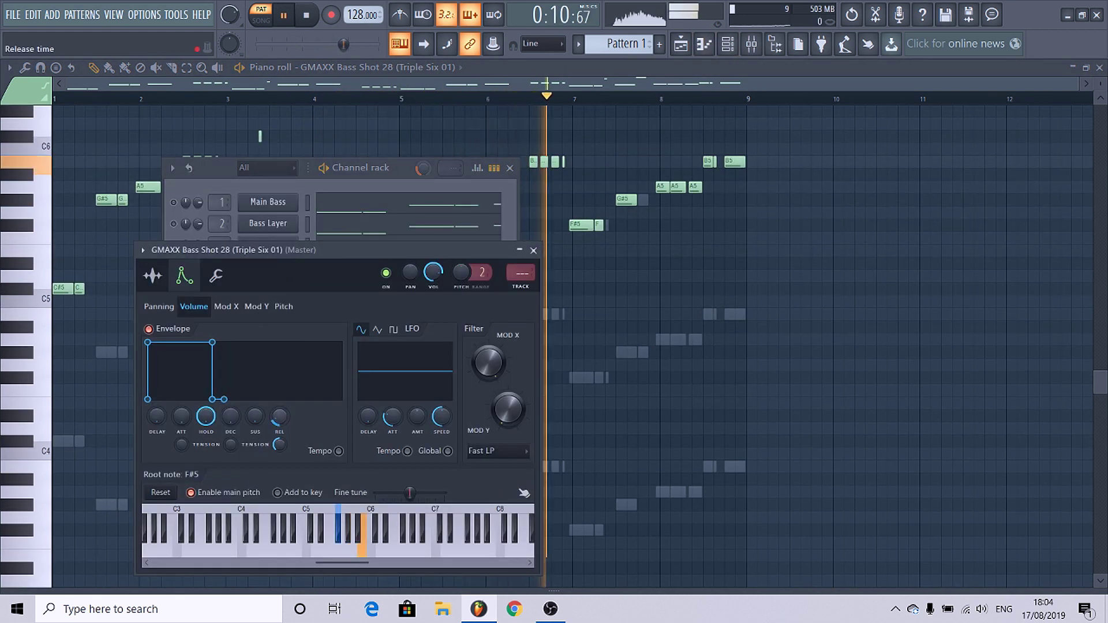
pyautogui.click(534, 250)
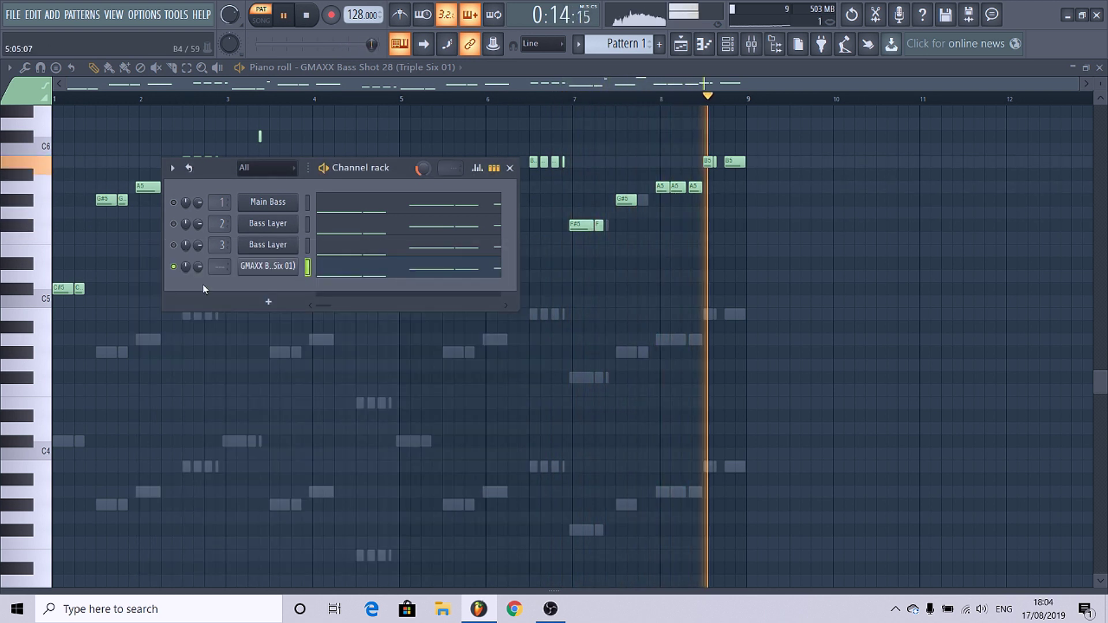
# Rename the GMAXX channel Bass Layer and route it to mixer track 4.
pyautogui.rightClick(284, 267)
pyautogui.click(367, 292)
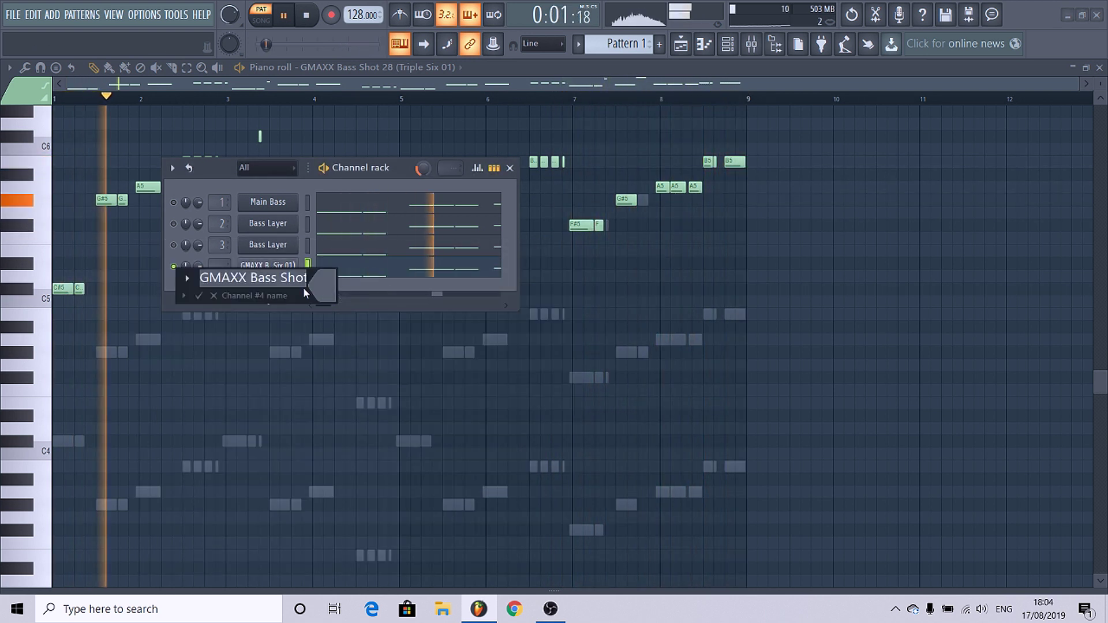
pyautogui.write('Bass Laye')
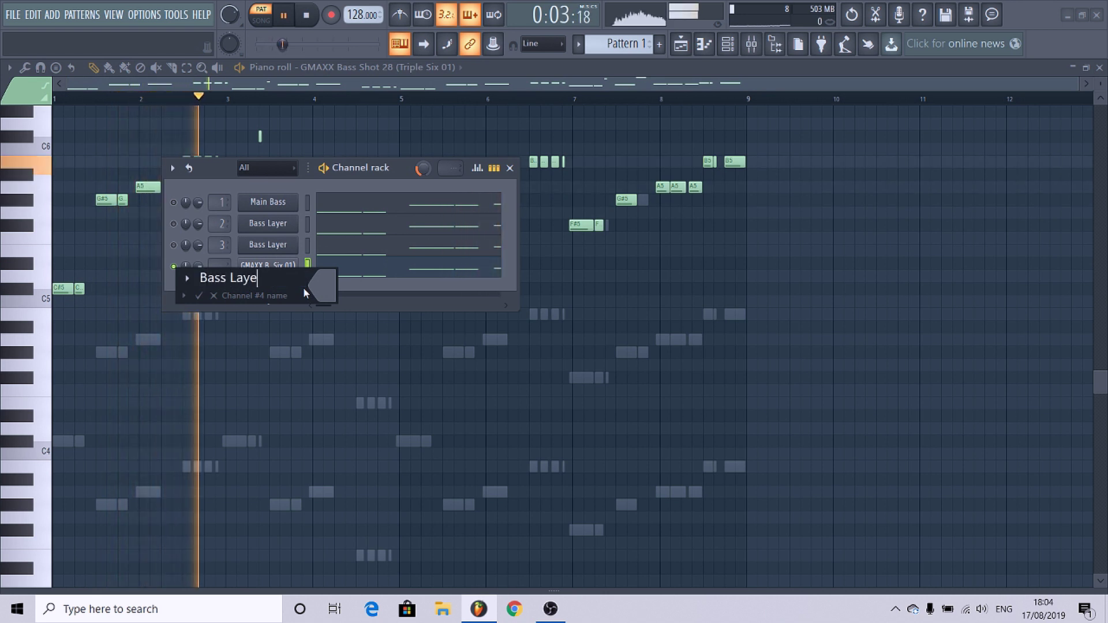
pyautogui.write('r')
pyautogui.click(321, 286)
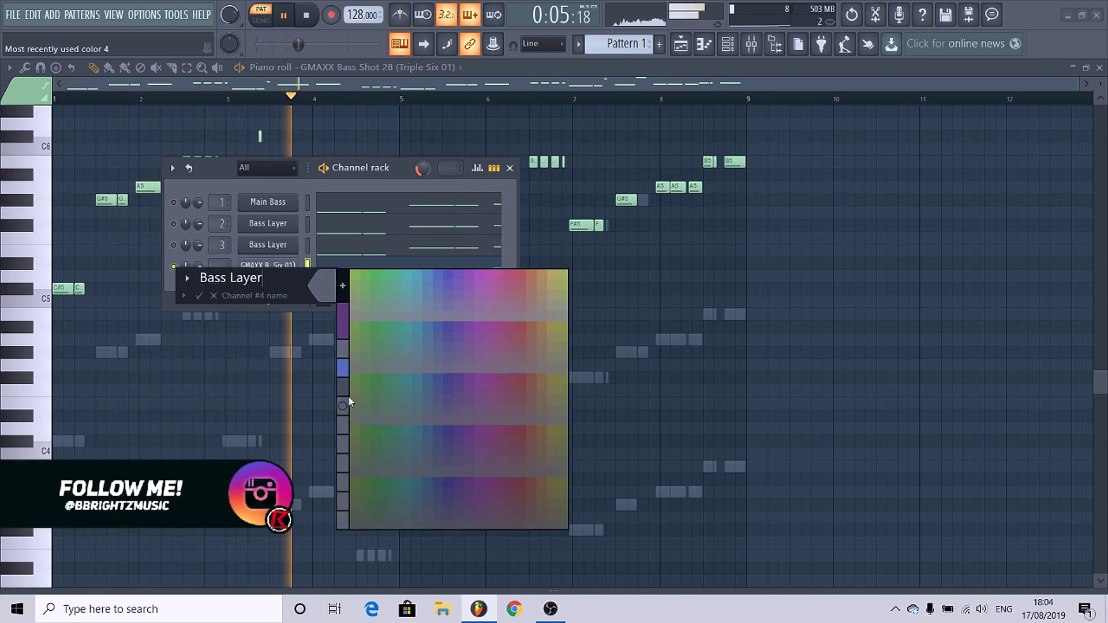
pyautogui.press('Return')
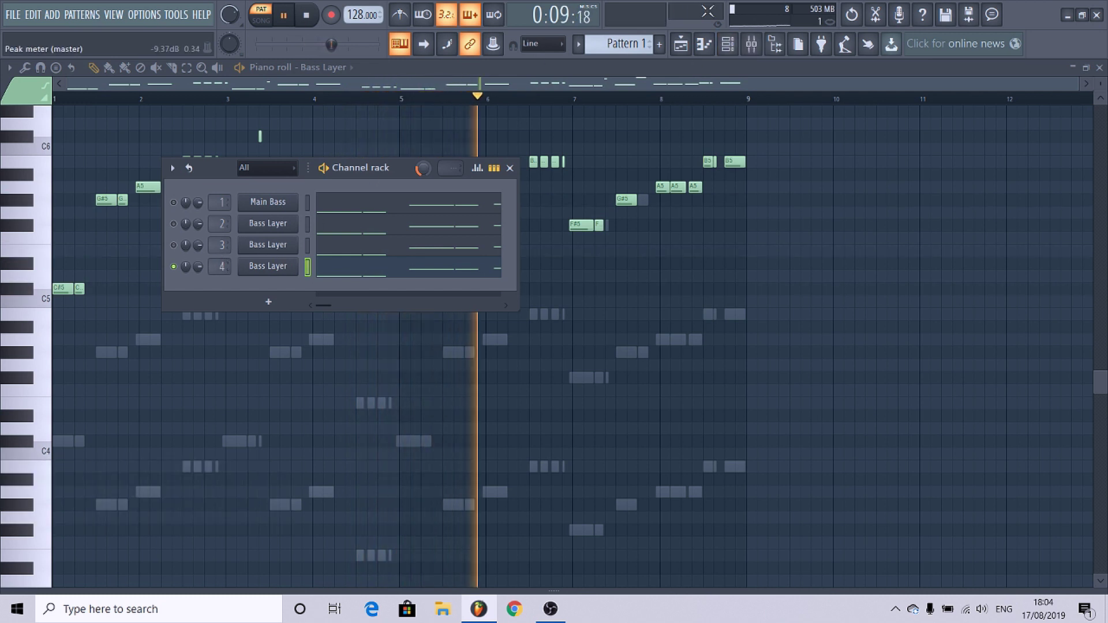
# Unmute the Stab mixer track and recolor it to match the other bass layer tracks, with the pattern playing.
pyautogui.press('F9')
pyautogui.click(228, 295)
pyautogui.press('space')
pyautogui.rightClick(242, 204)
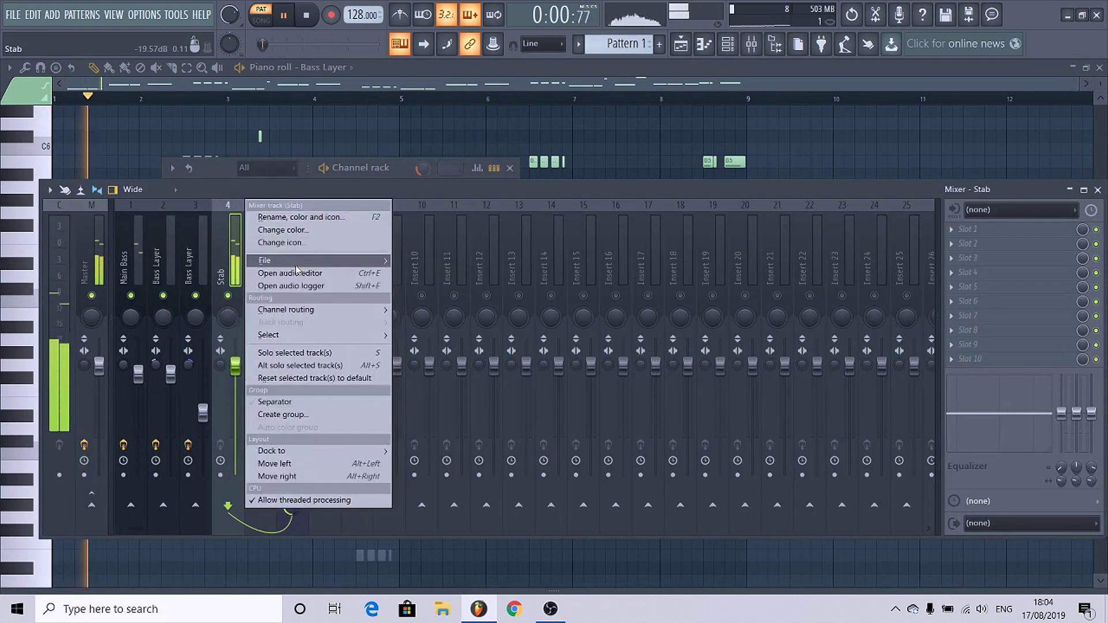
pyautogui.click(299, 230)
pyautogui.click(302, 330)
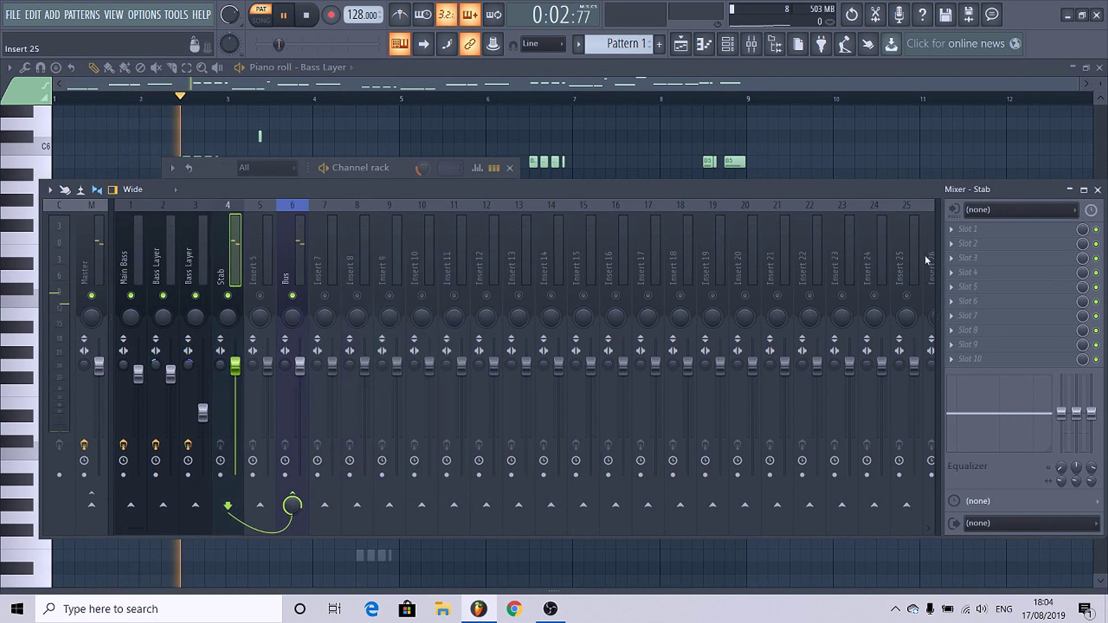
# Add Fruity parametric EQ 2 to the Stab track, cutting lows with band 1 and boosting bands 5 and 6, the latter 2.5 dB at 4378 Hz.
pyautogui.click(982, 229)
pyautogui.click(796, 111)
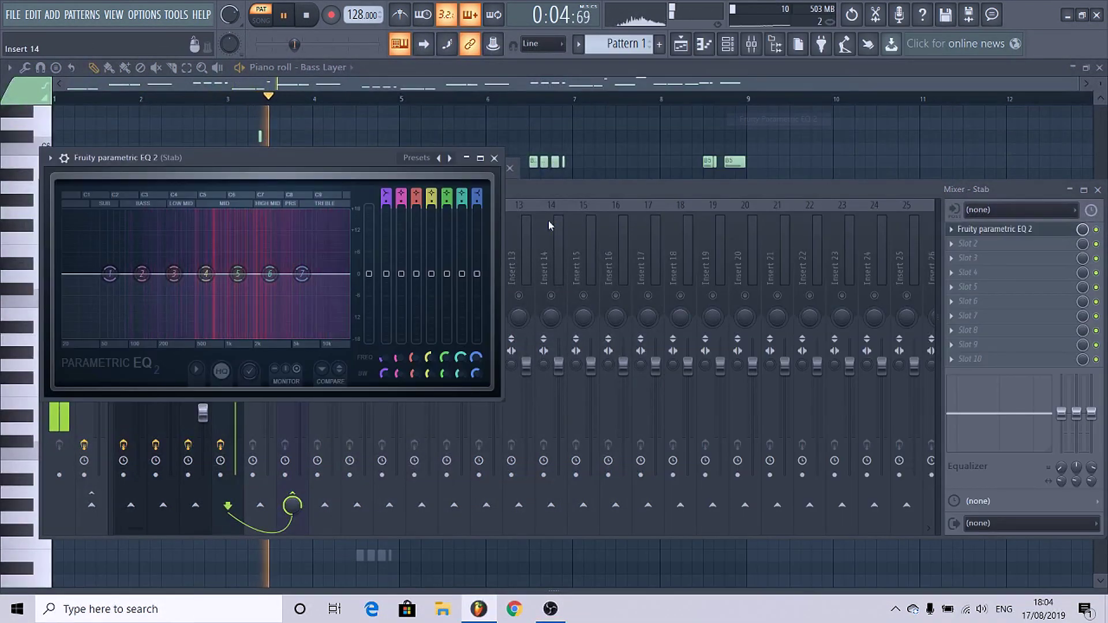
pyautogui.moveTo(386, 195)
pyautogui.mouseDown()
pyautogui.moveTo(386, 211)
pyautogui.moveTo(387, 186)
pyautogui.mouseUp()
pyautogui.moveTo(110, 274); pyautogui.dragTo(167, 274)
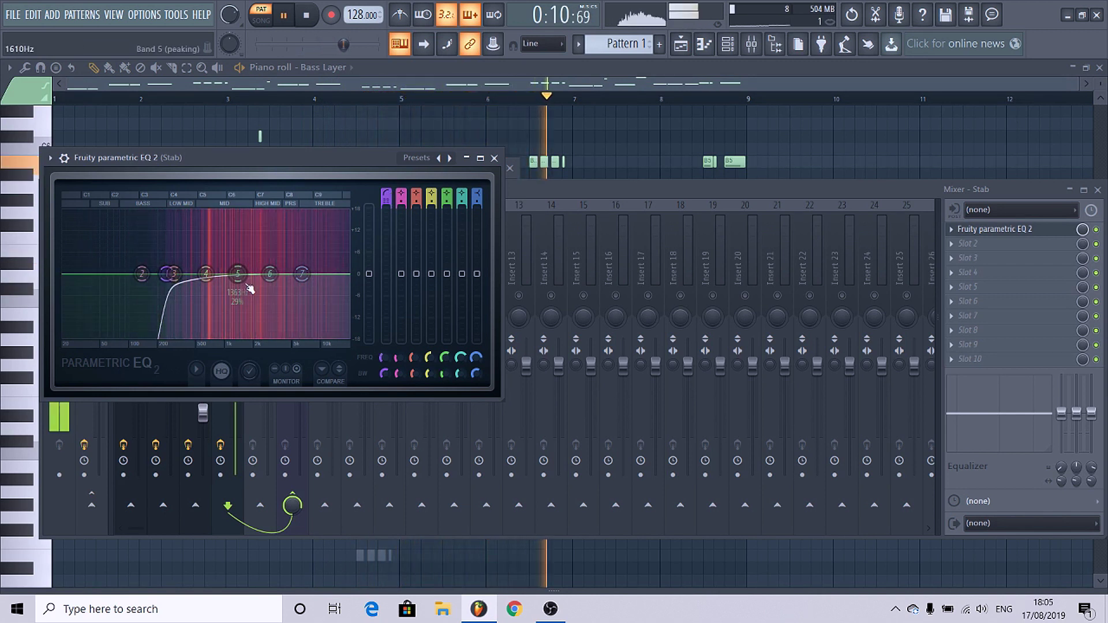
pyautogui.moveTo(237, 274); pyautogui.dragTo(287, 265)
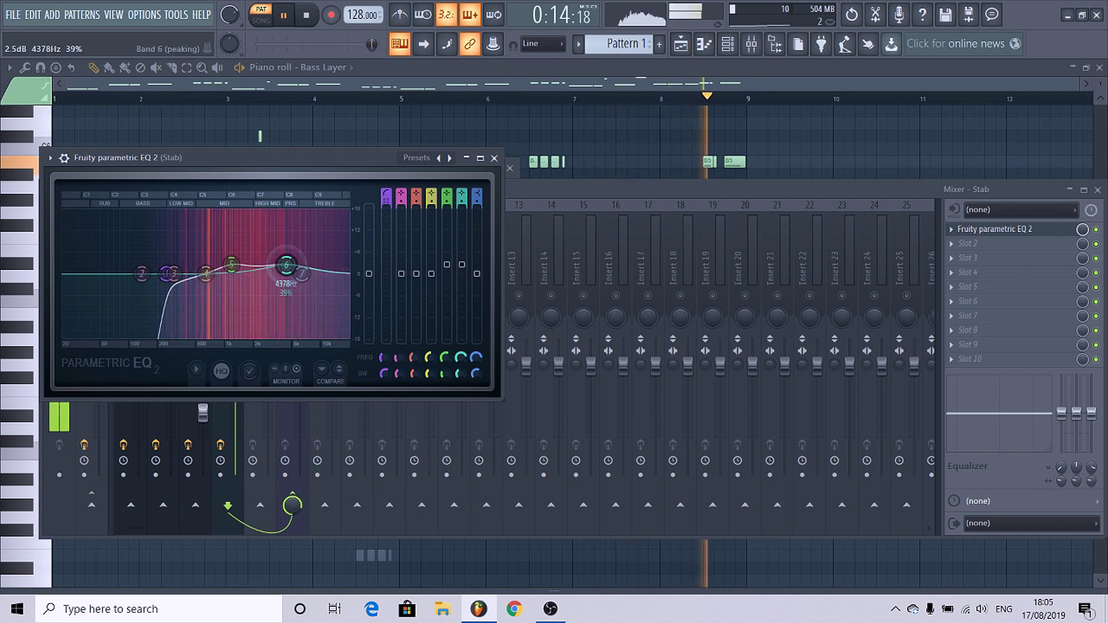
pyautogui.click(494, 158)
# Adjust the Stab track's stereo separation and lower its volume to balance it against all the bass layers playing together.
pyautogui.moveTo(220, 365)
pyautogui.mouseDown()
pyautogui.moveTo(221, 383)
pyautogui.moveTo(235, 376)
pyautogui.mouseUp()
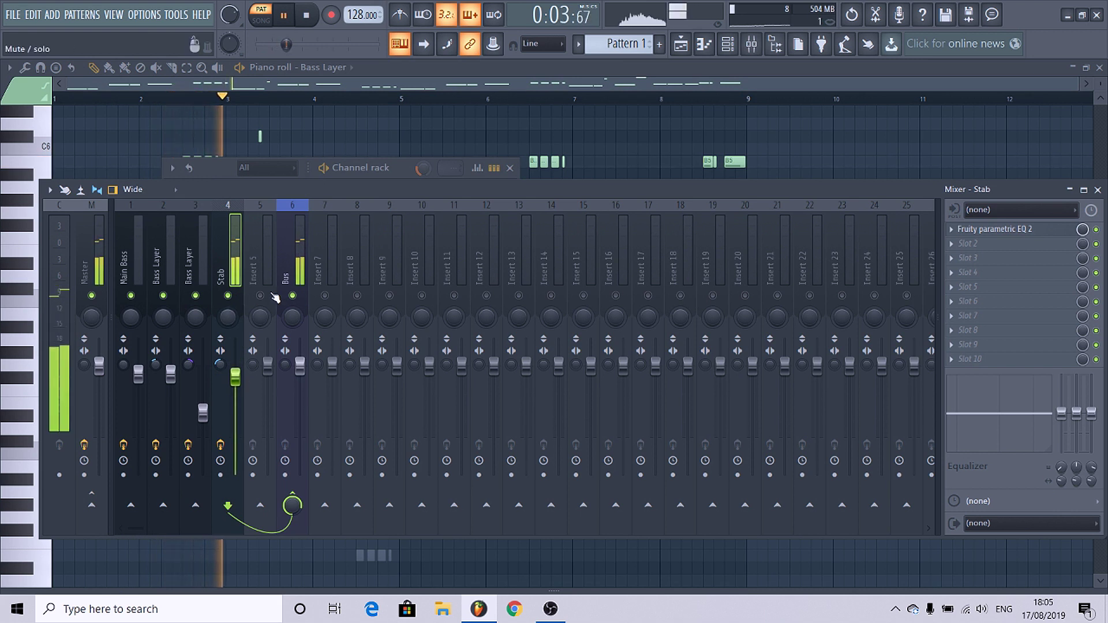
pyautogui.click(416, 171)
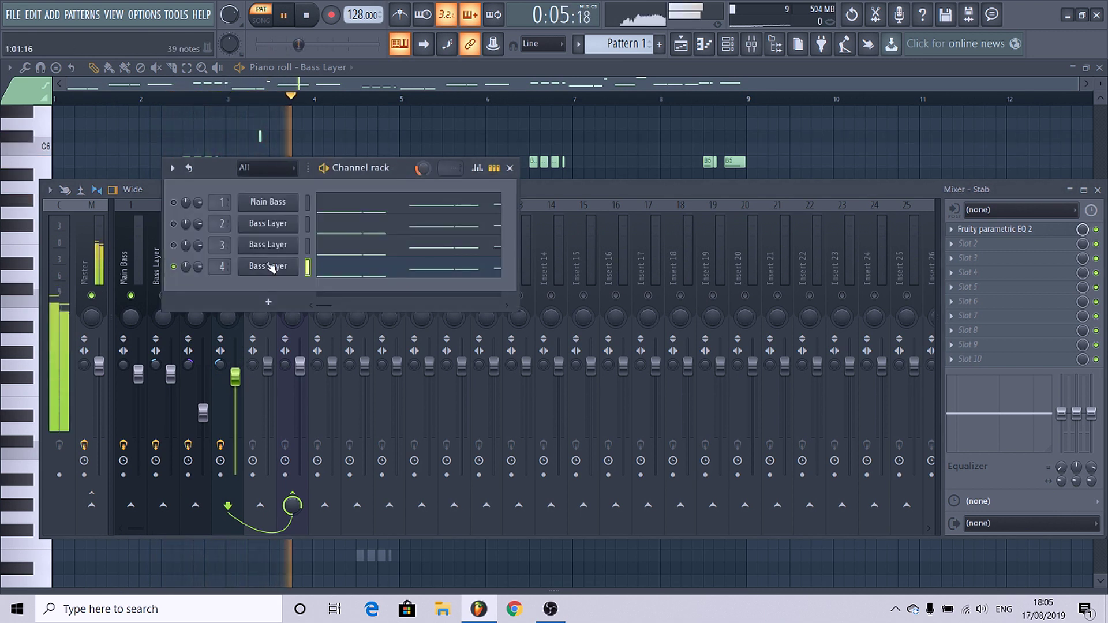
pyautogui.rightClick(179, 267)
pyautogui.moveTo(236, 378); pyautogui.dragTo(236, 393)
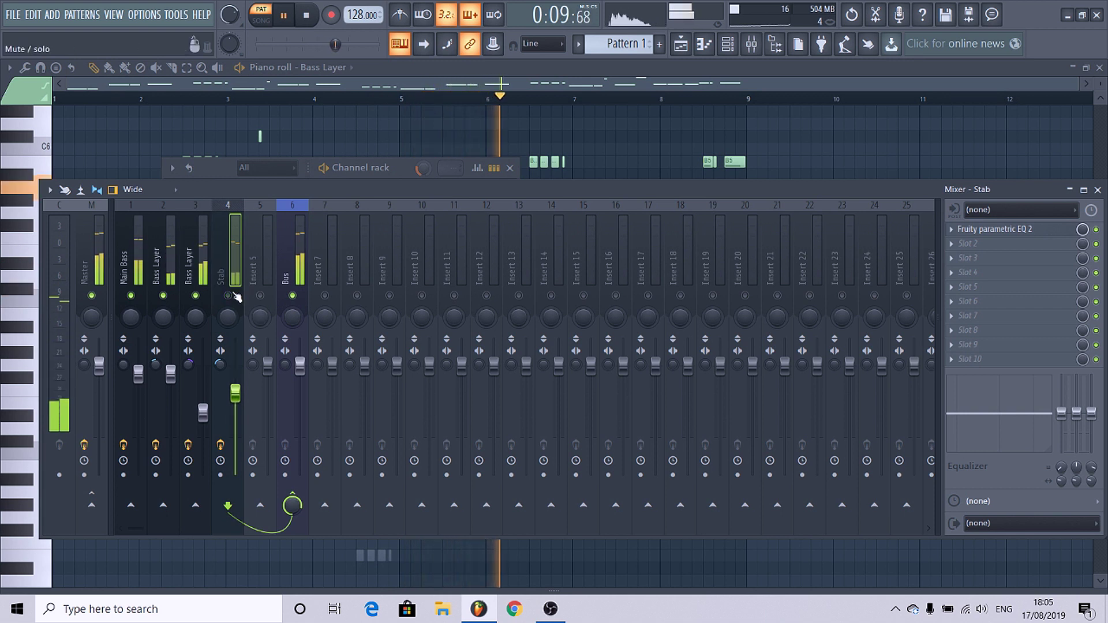
pyautogui.moveTo(235, 393); pyautogui.dragTo(235, 399)
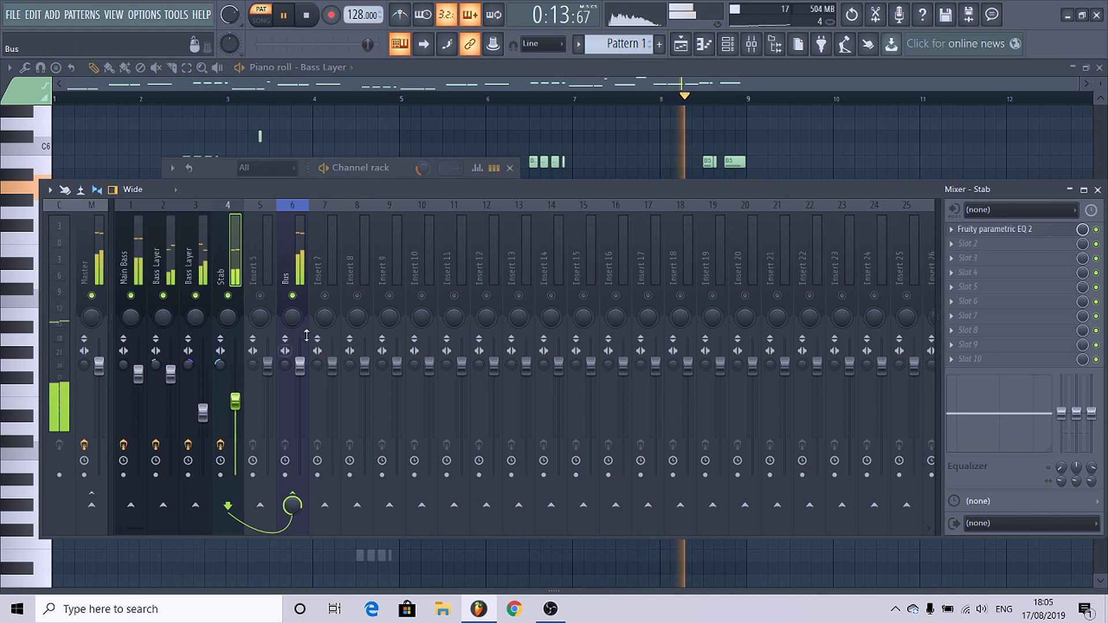
# Lower the volume of the Bus mixer track.
pyautogui.click(311, 266)
pyautogui.click(287, 385)
pyautogui.moveTo(300, 367); pyautogui.dragTo(301, 392)
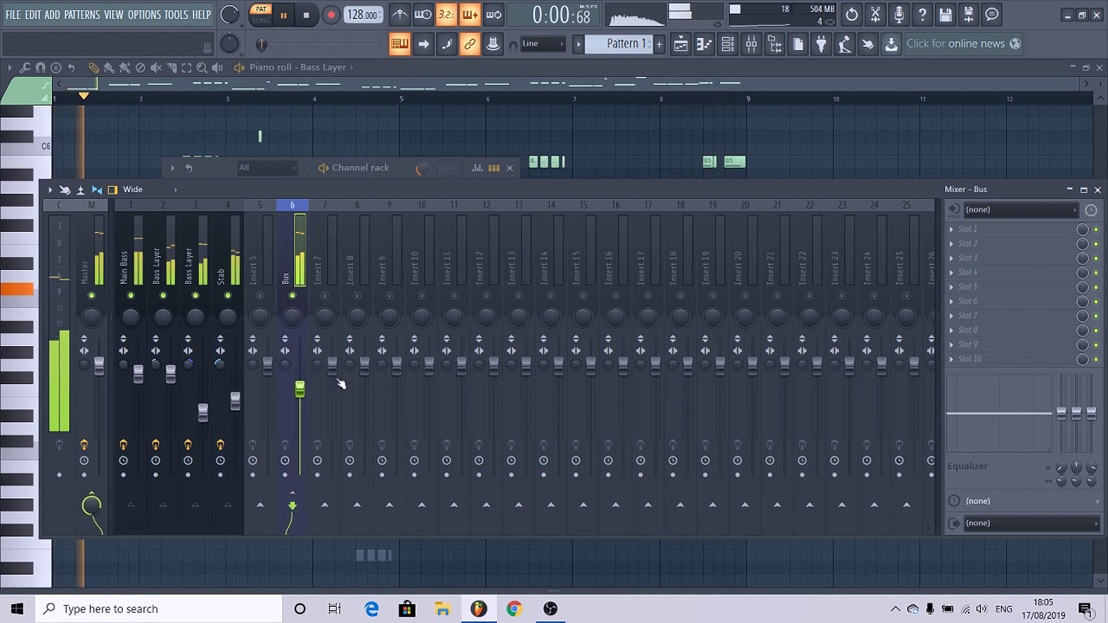
# Stop playback and load CamelCrusher into slot 1 of the Bus track.
pyautogui.press('space')
pyautogui.click(969, 230)
pyautogui.click(687, 386)
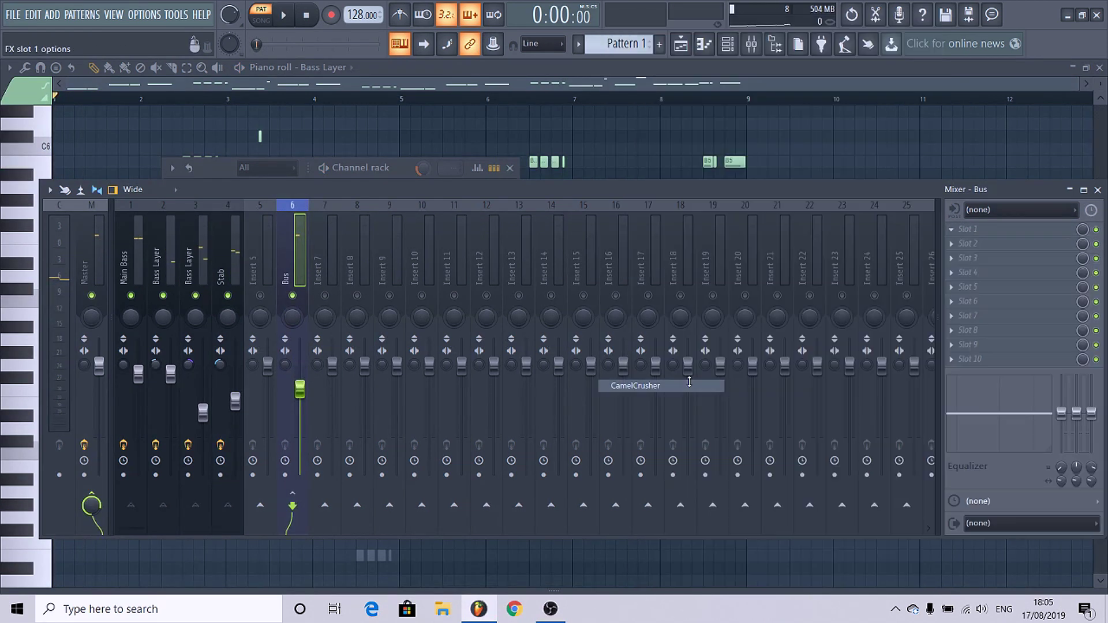
# Load the British Clean preset in CamelCrusher on the Bus track and lower the Bus volume during playback.
pyautogui.click(229, 316)
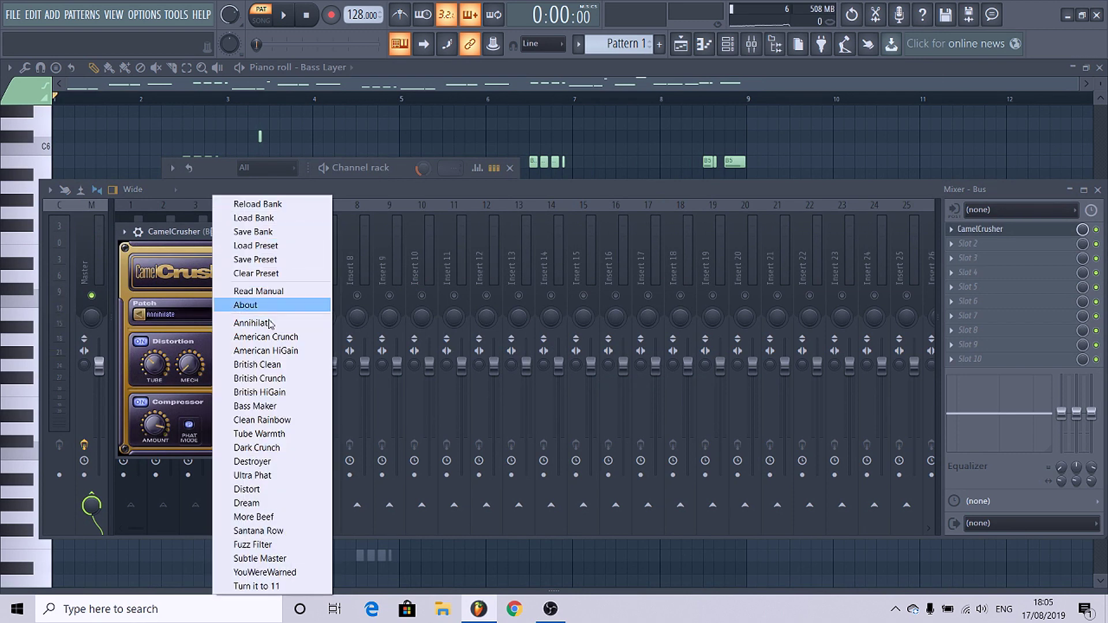
pyautogui.click(257, 365)
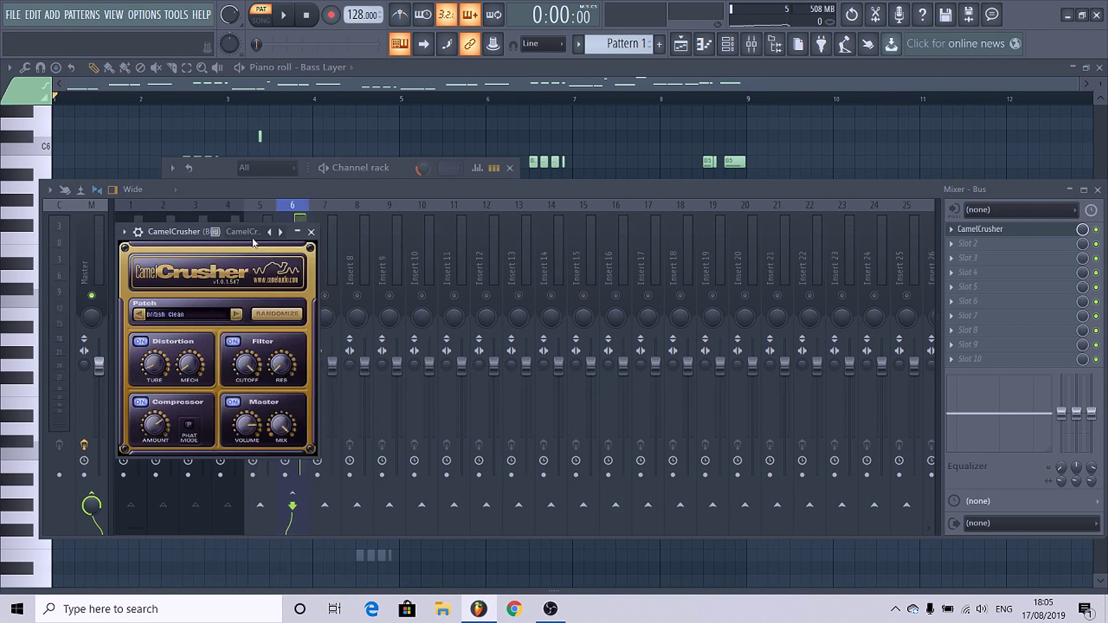
pyautogui.click(313, 232)
pyautogui.press('space')
pyautogui.moveTo(299, 414); pyautogui.dragTo(300, 408)
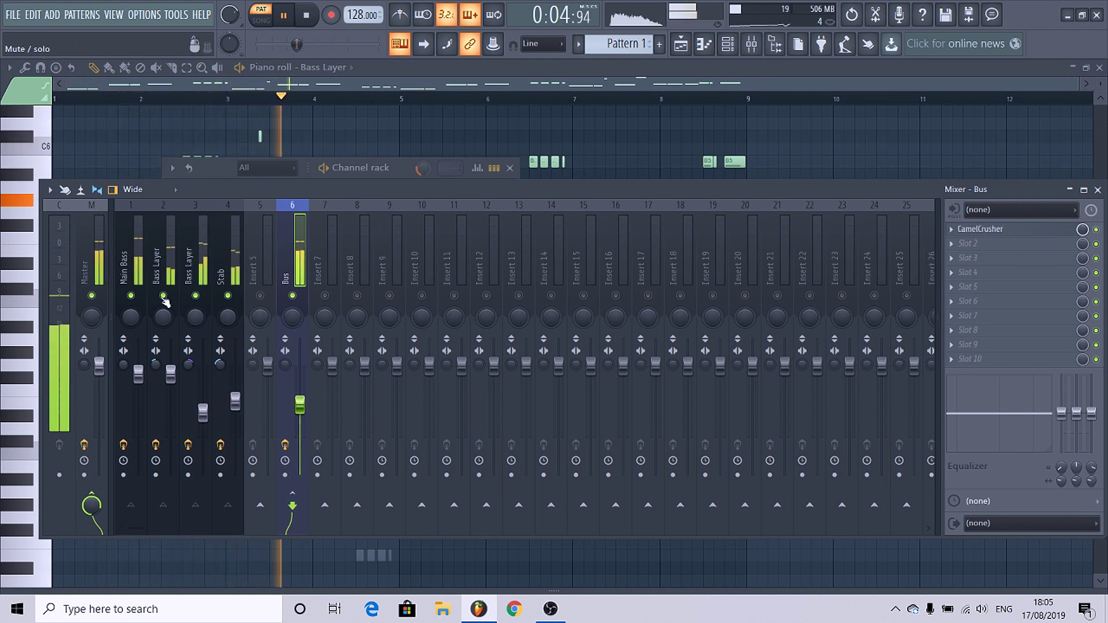
# Reshape the Main Bass track's parametric EQ by cutting with band 3 and moving band 1 higher as a high-pass filter.
pyautogui.rightClick(132, 296)
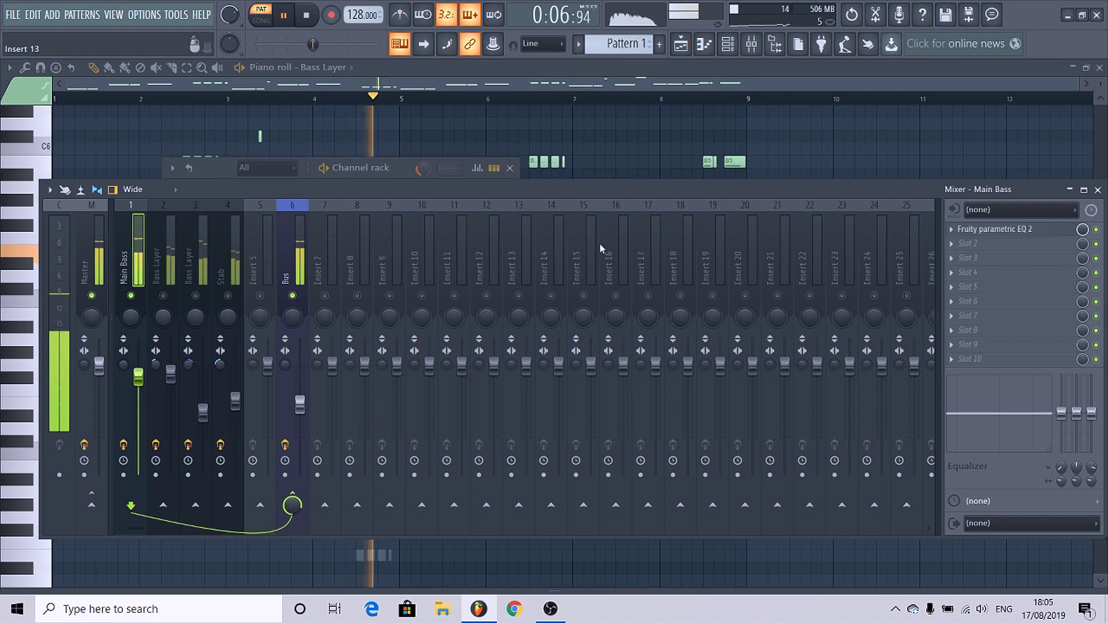
pyautogui.click(994, 229)
pyautogui.moveTo(180, 319); pyautogui.dragTo(177, 328)
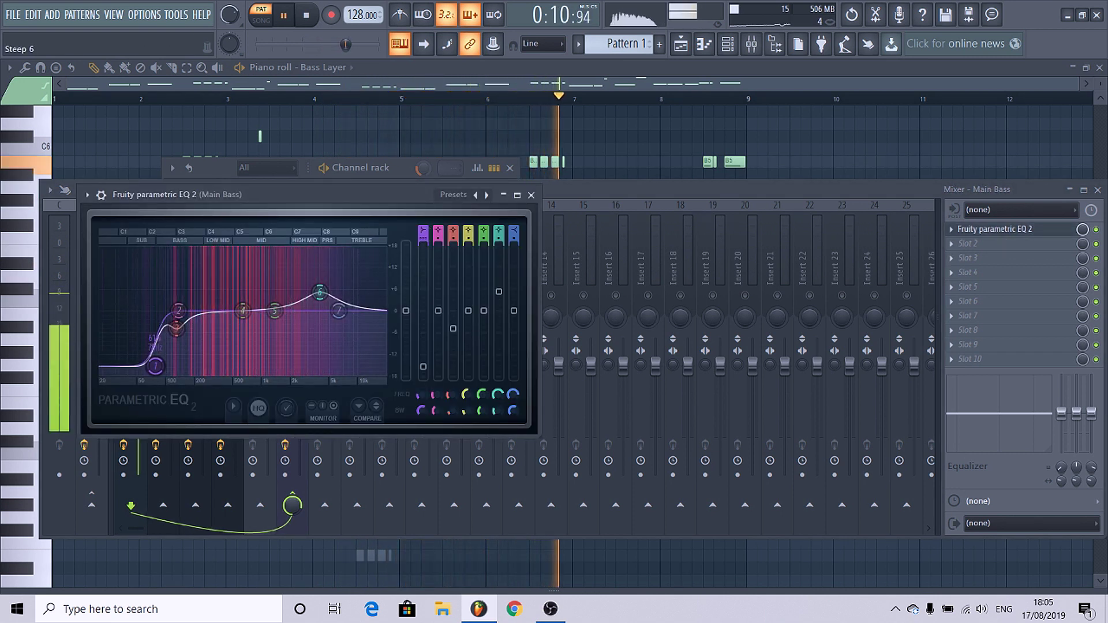
pyautogui.moveTo(156, 366); pyautogui.dragTo(176, 373)
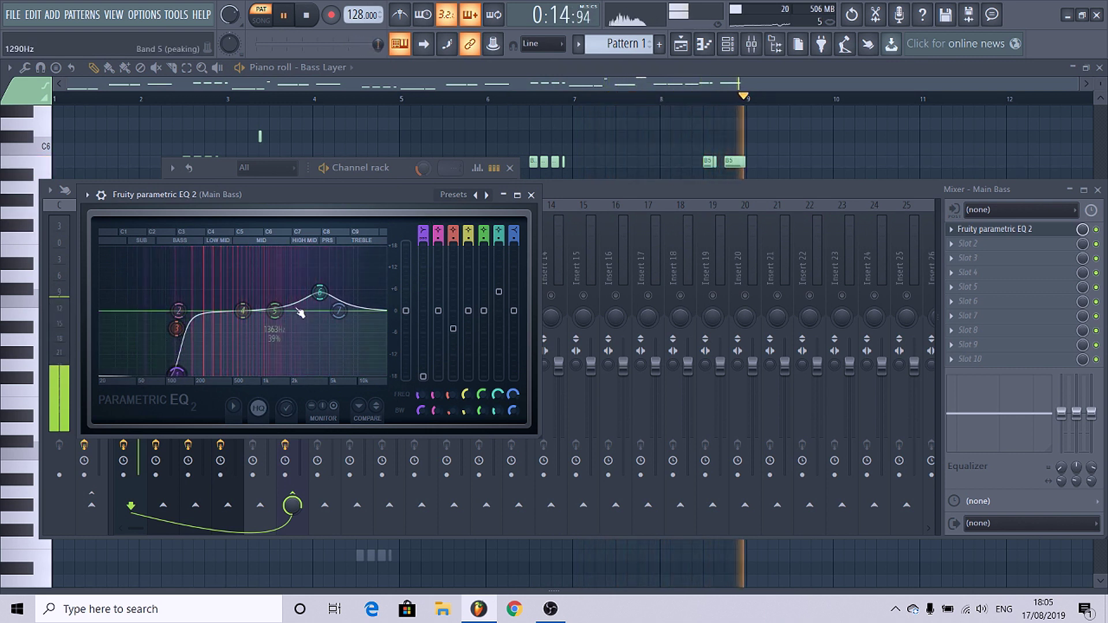
pyautogui.press('space')
pyautogui.moveTo(423, 232); pyautogui.dragTo(423, 244)
pyautogui.press('space')
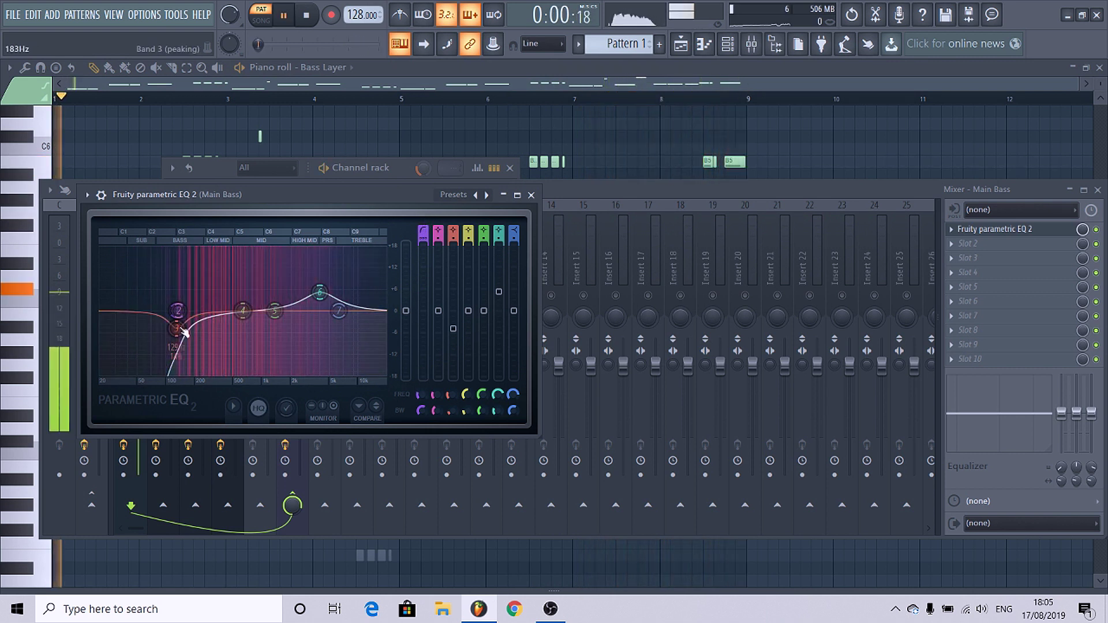
pyautogui.click(532, 194)
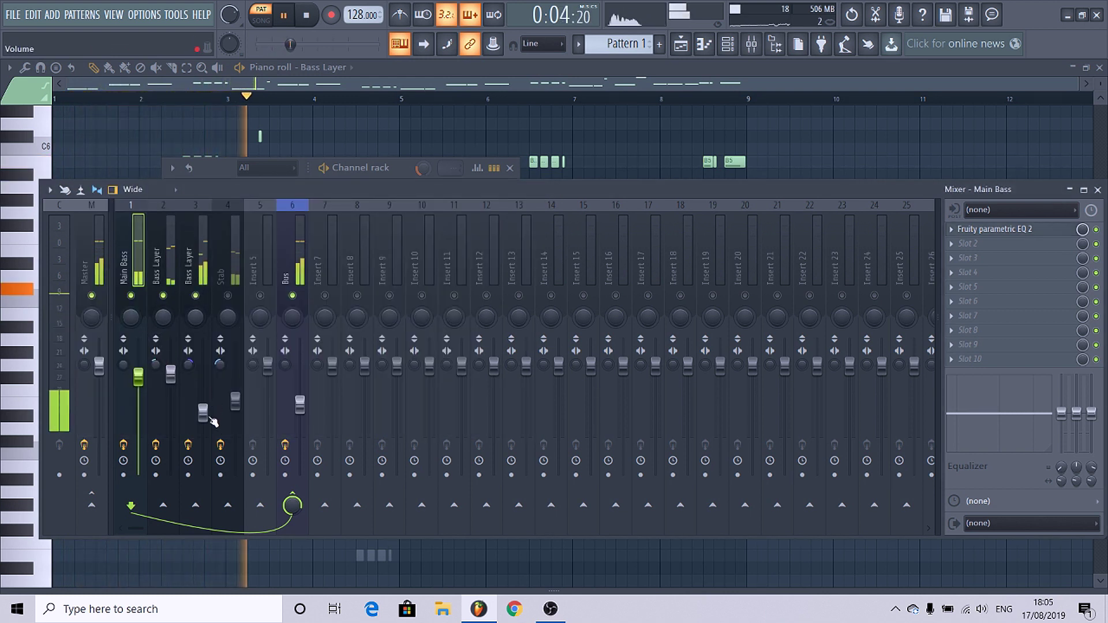
# Raise the band 1 high-pass cutoff to about 96 Hz in the parametric EQ of the Bass Layer on track 3.
pyautogui.click(206, 240)
pyautogui.click(986, 230)
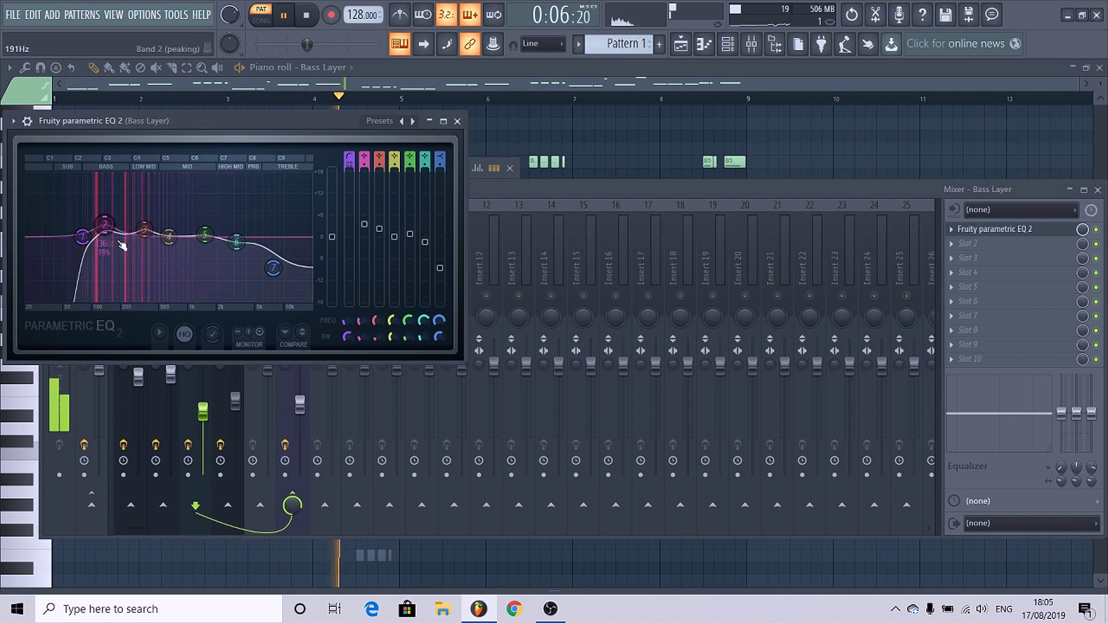
pyautogui.moveTo(83, 237); pyautogui.dragTo(95, 239)
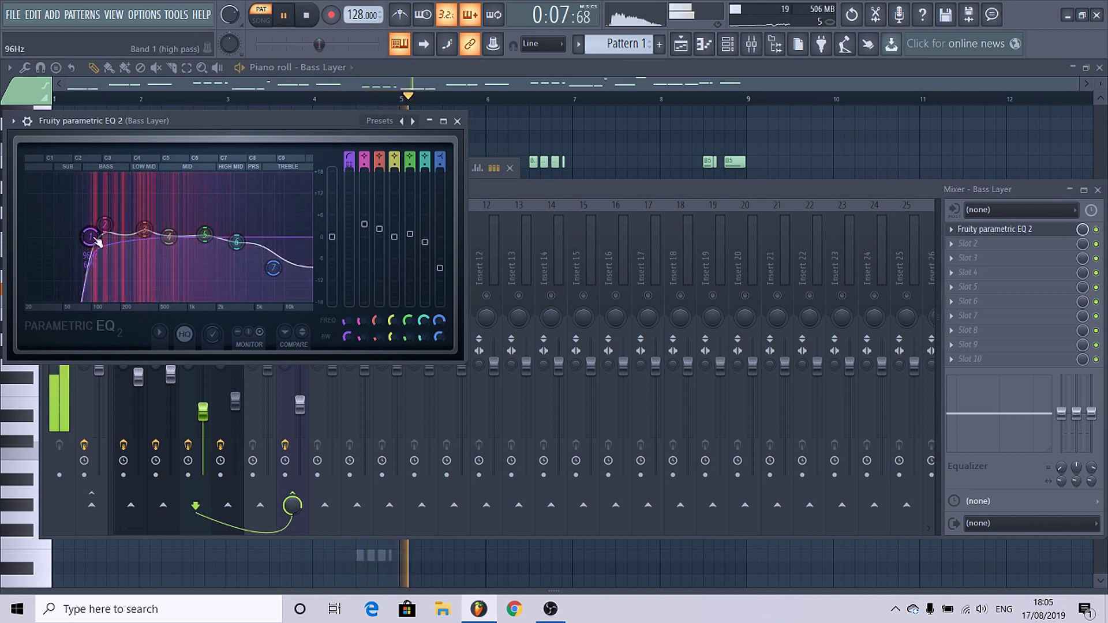
pyautogui.click(459, 121)
# Play the Stab with the other layers again, lower its volume slightly, and raise the Bus track volume.
pyautogui.click(230, 297)
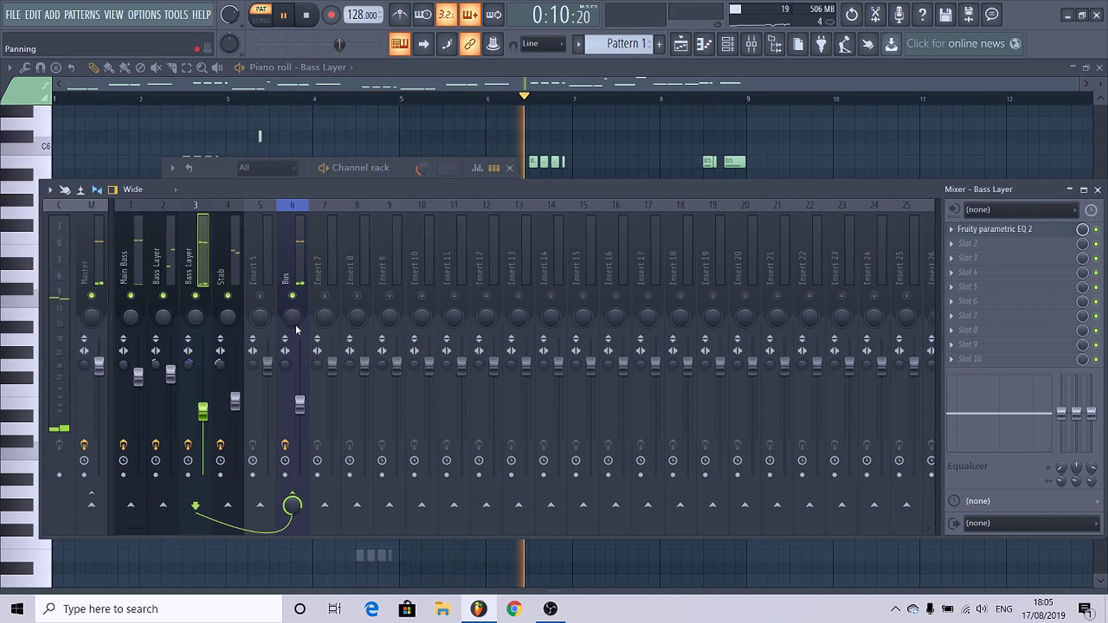
pyautogui.click(261, 295)
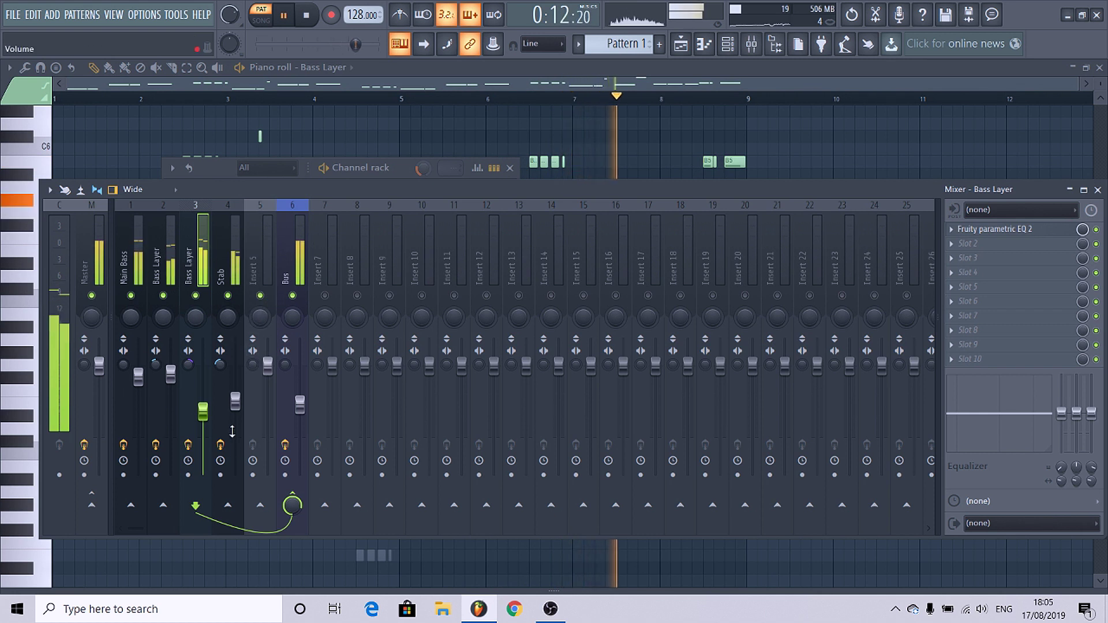
pyautogui.moveTo(235, 401); pyautogui.dragTo(235, 408)
pyautogui.click(319, 253)
pyautogui.click(297, 255)
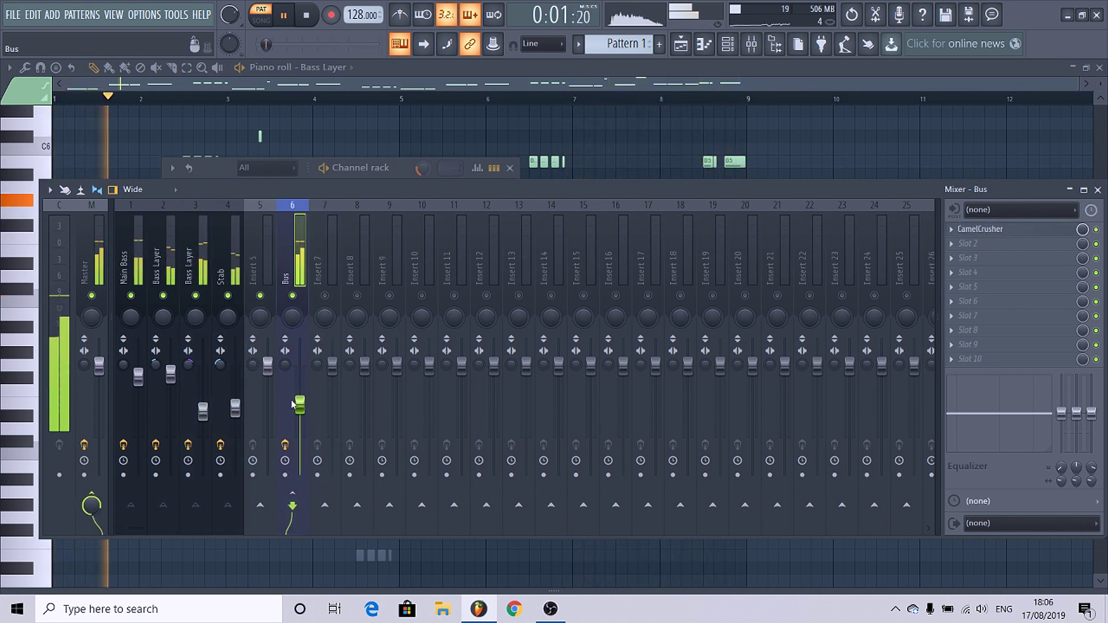
pyautogui.moveTo(299, 405); pyautogui.dragTo(300, 395)
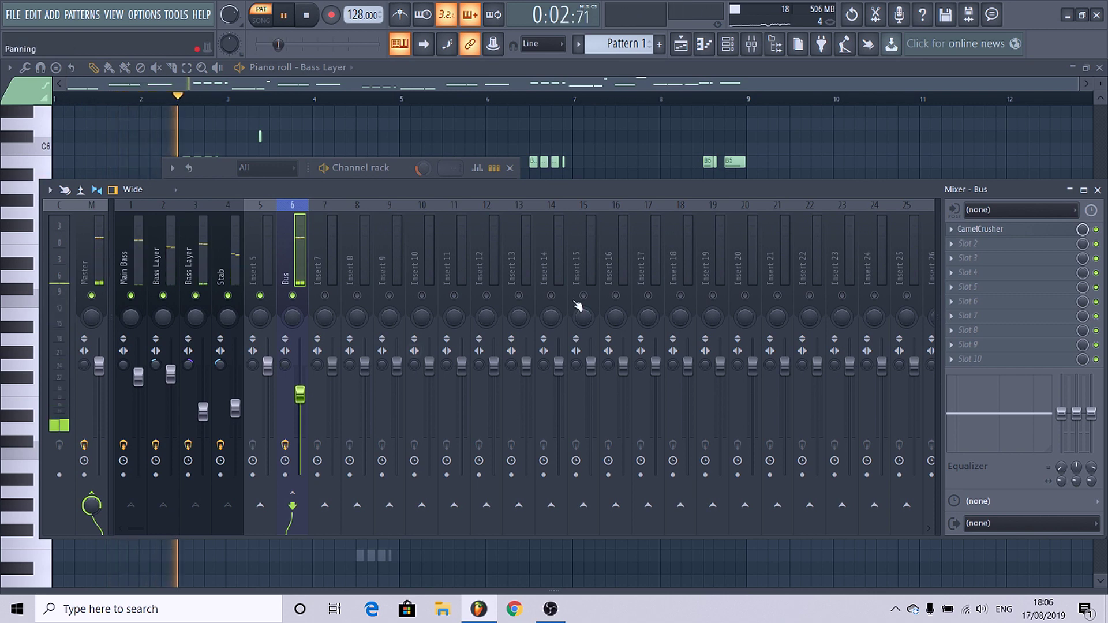
# Add Fruity Parametric EQ 2 to Bus slot 2 with the 20Hz + 18kHz cut preset and move its high pass to about 95 Hz.
pyautogui.press('space')
pyautogui.click(968, 243)
pyautogui.click(777, 119)
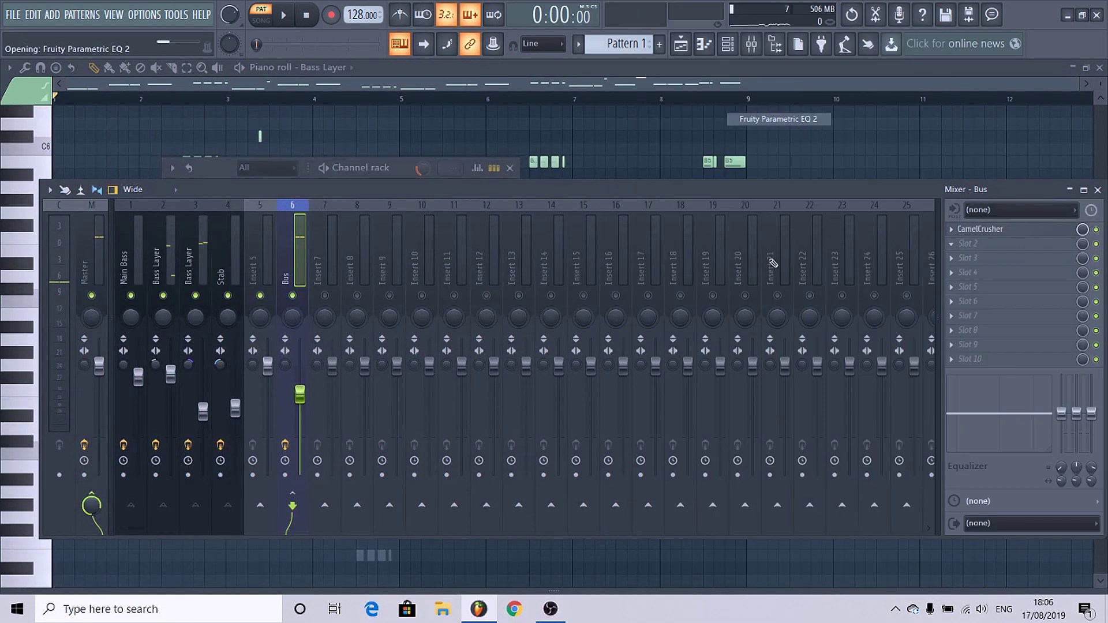
pyautogui.click(543, 251)
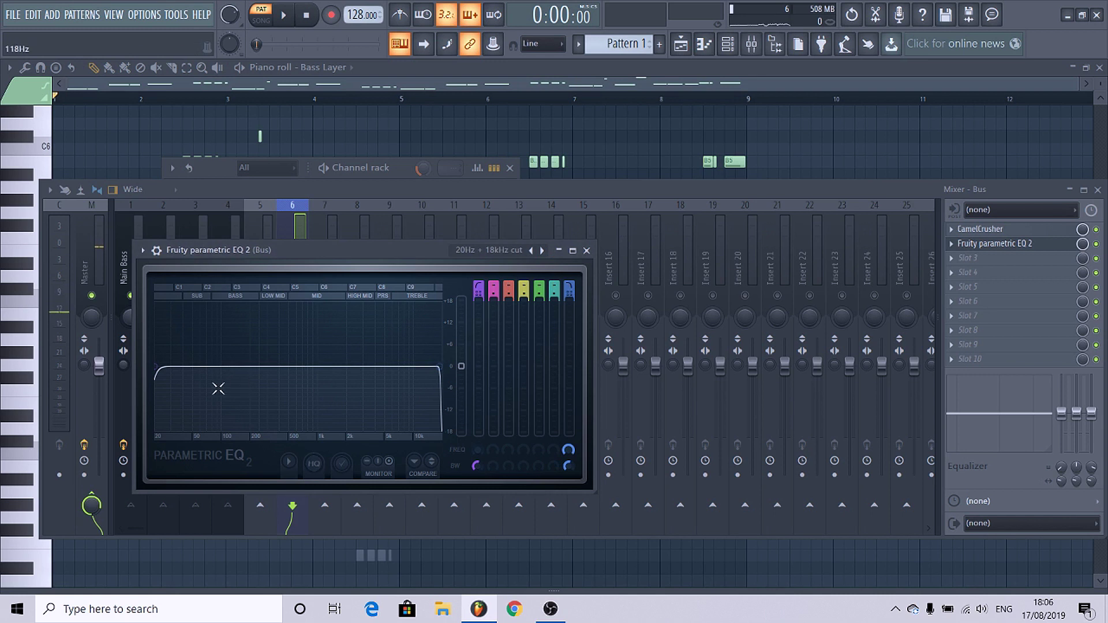
pyautogui.press('space')
pyautogui.moveTo(166, 367); pyautogui.dragTo(220, 366)
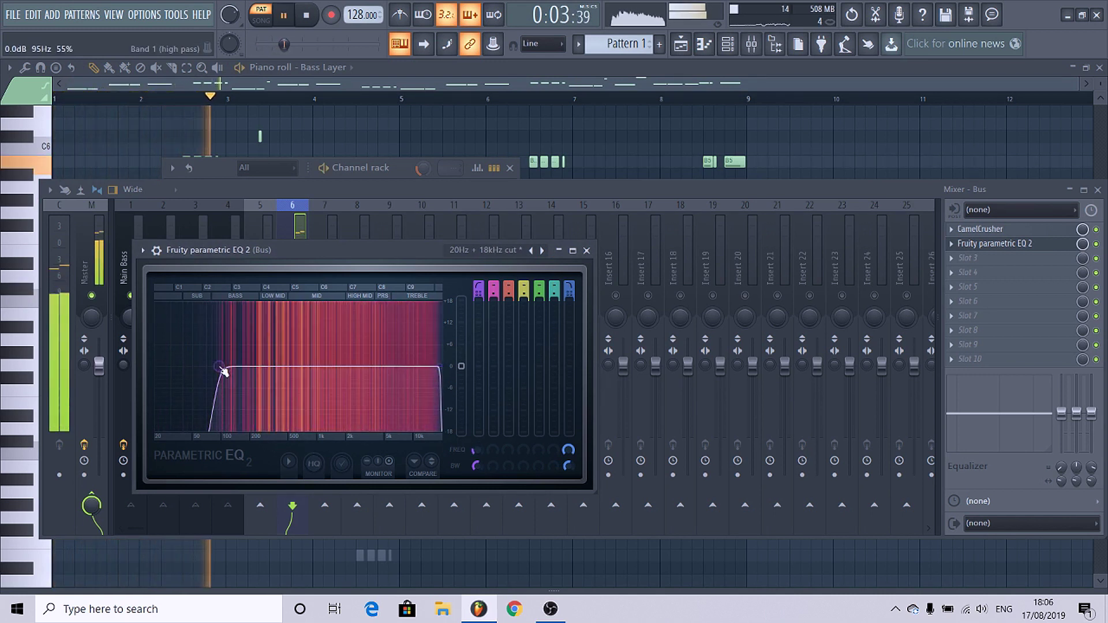
pyautogui.click(597, 249)
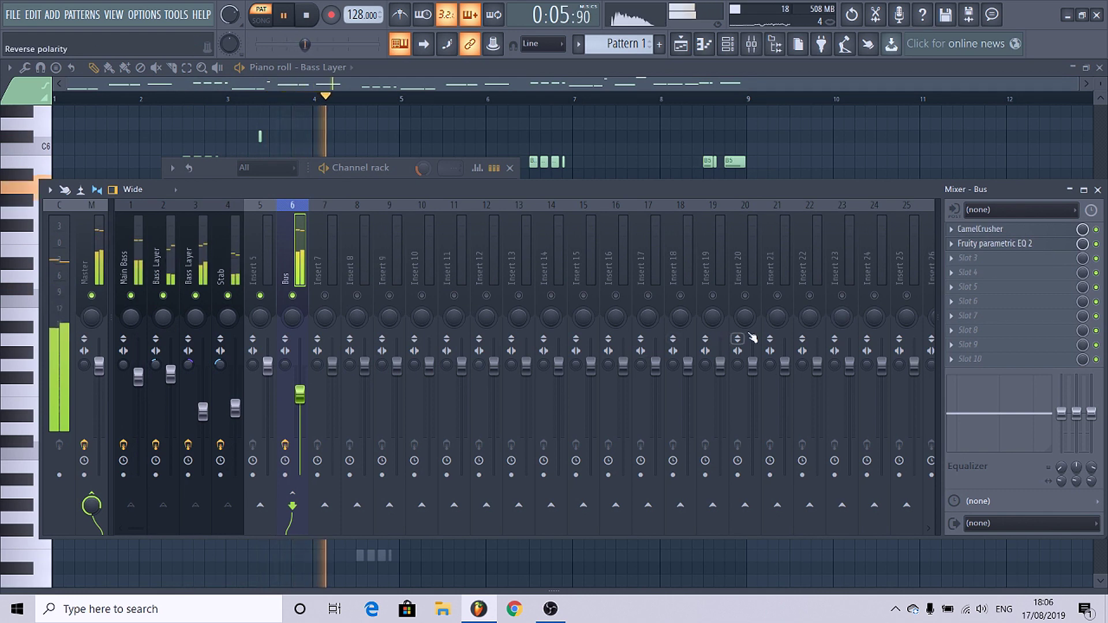
# Add Noveltech Character to Bus slot 3 with Target at 61.5 and lower the Bus volume to -9.4 dB.
pyautogui.press('space')
pyautogui.click(981, 258)
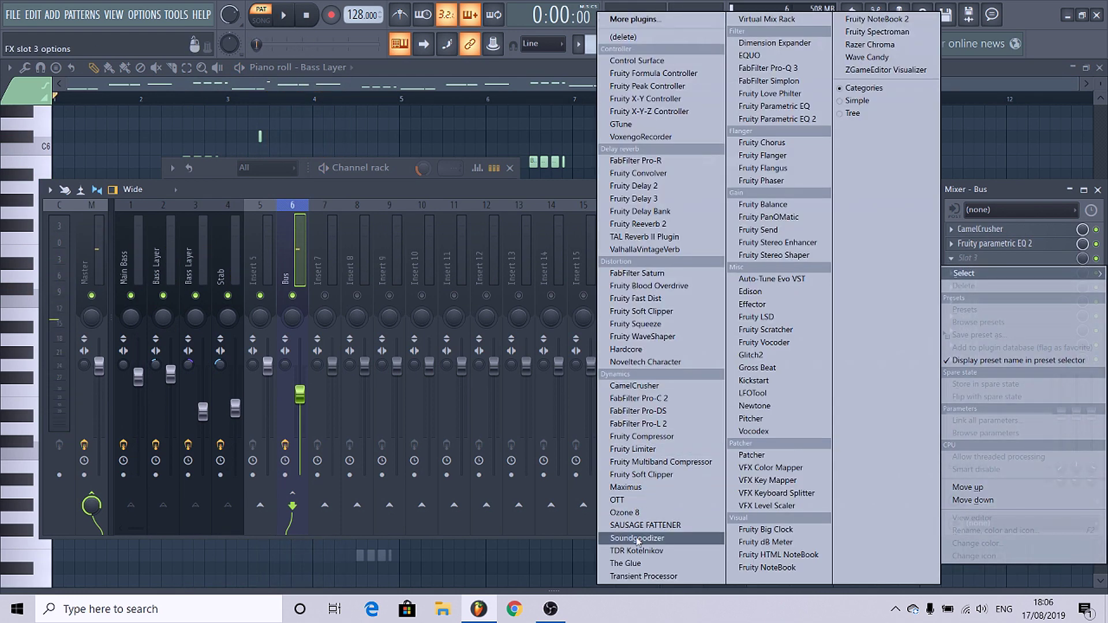
pyautogui.click(646, 362)
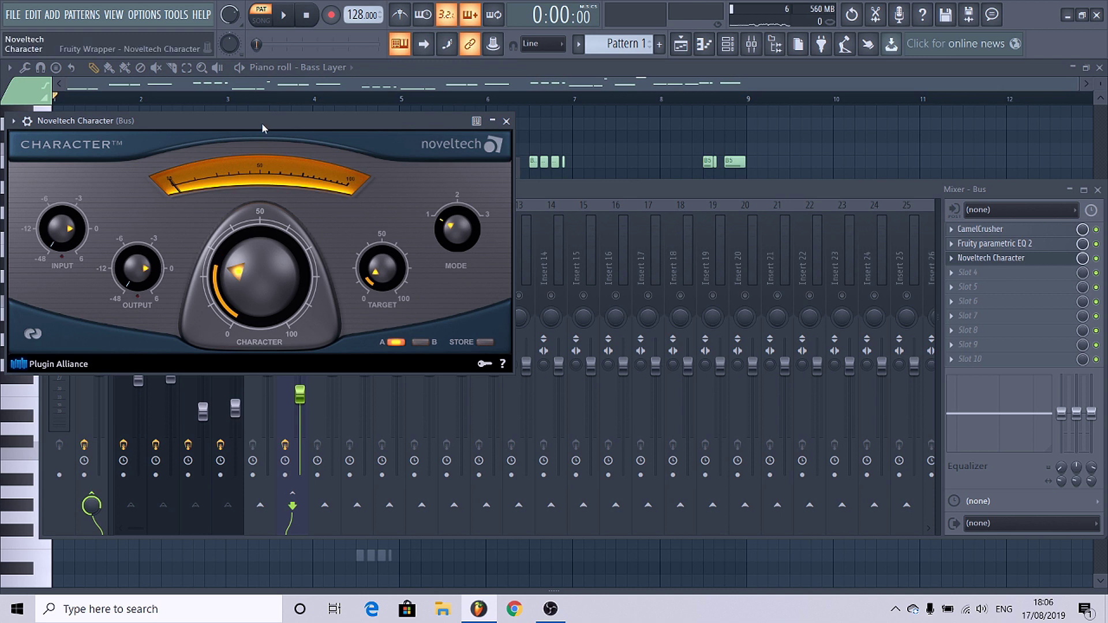
pyautogui.press('space')
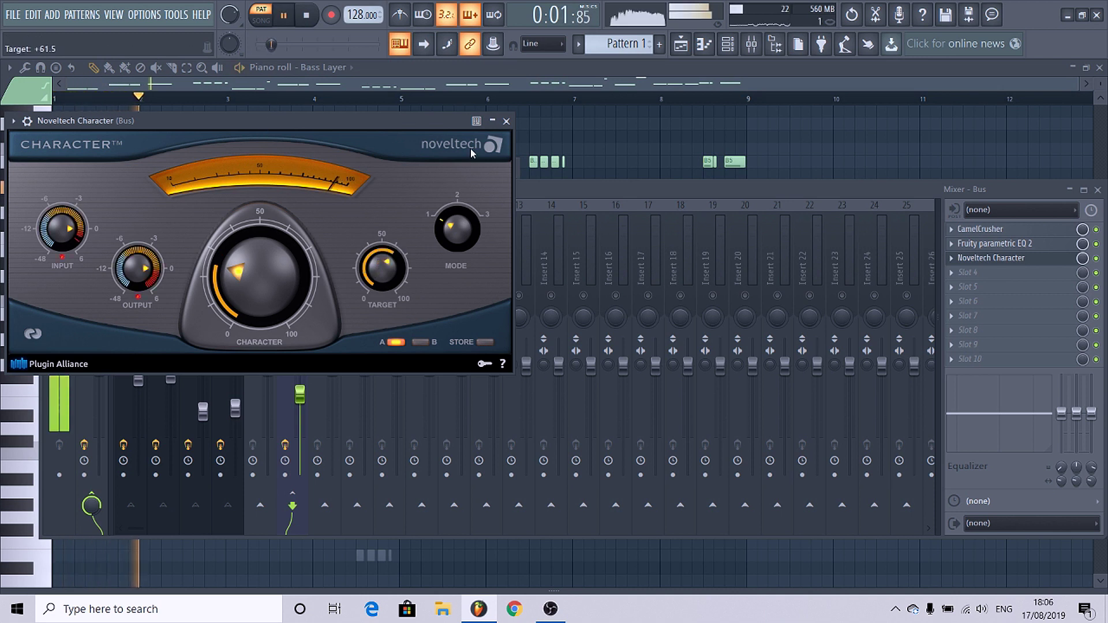
pyautogui.click(506, 121)
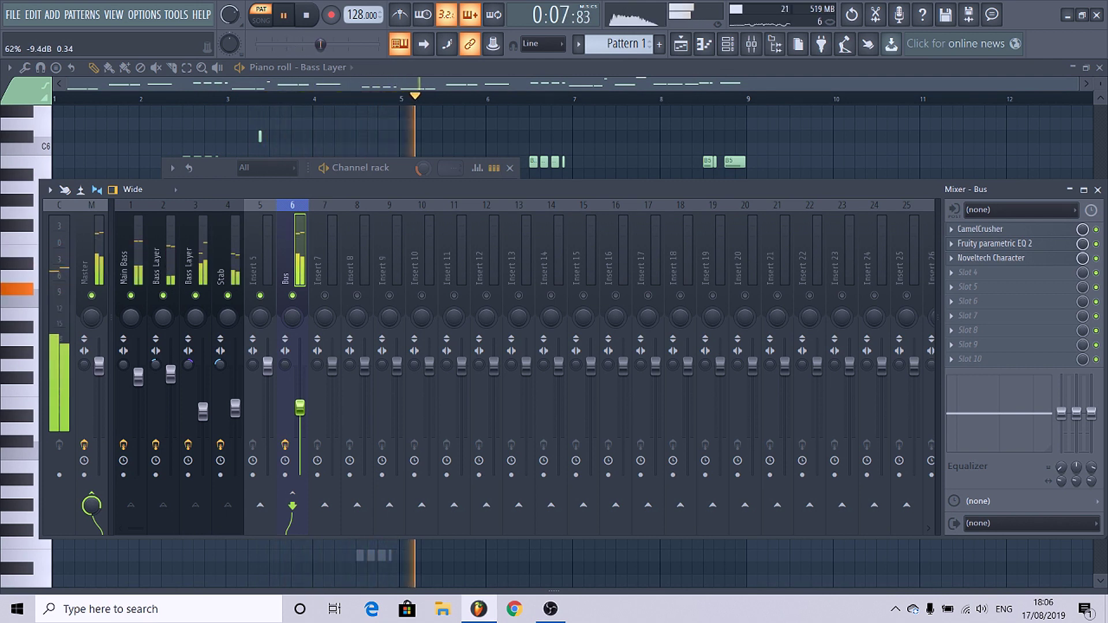
# Load Kickstart in slot 10 of the Bus track and choose its second sidechain curve at the 1/4 rate.
pyautogui.click(970, 359)
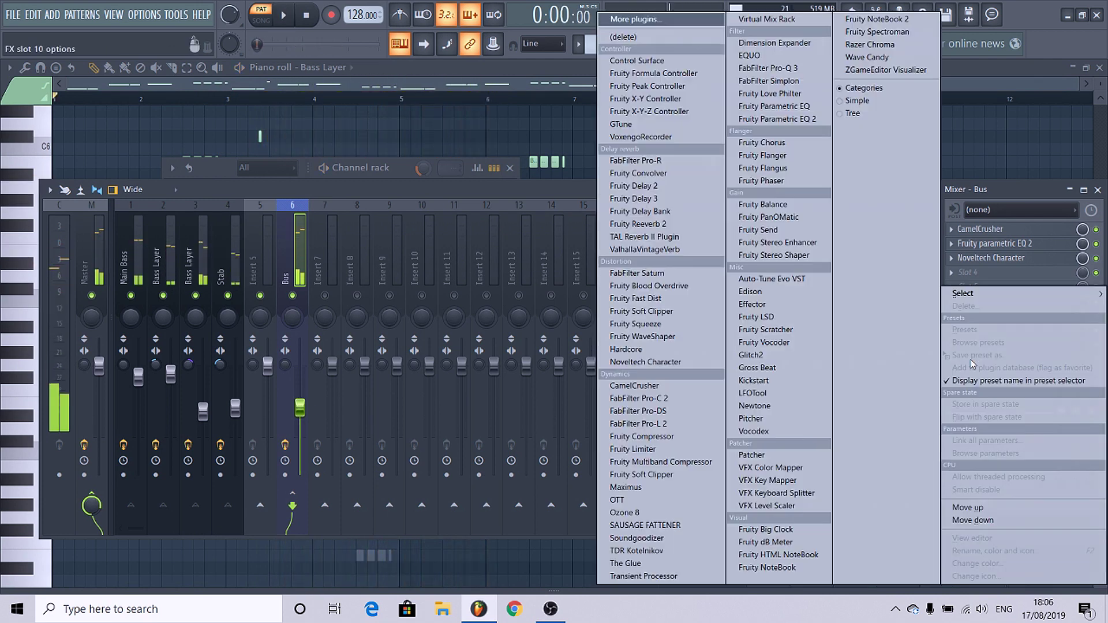
pyautogui.click(768, 381)
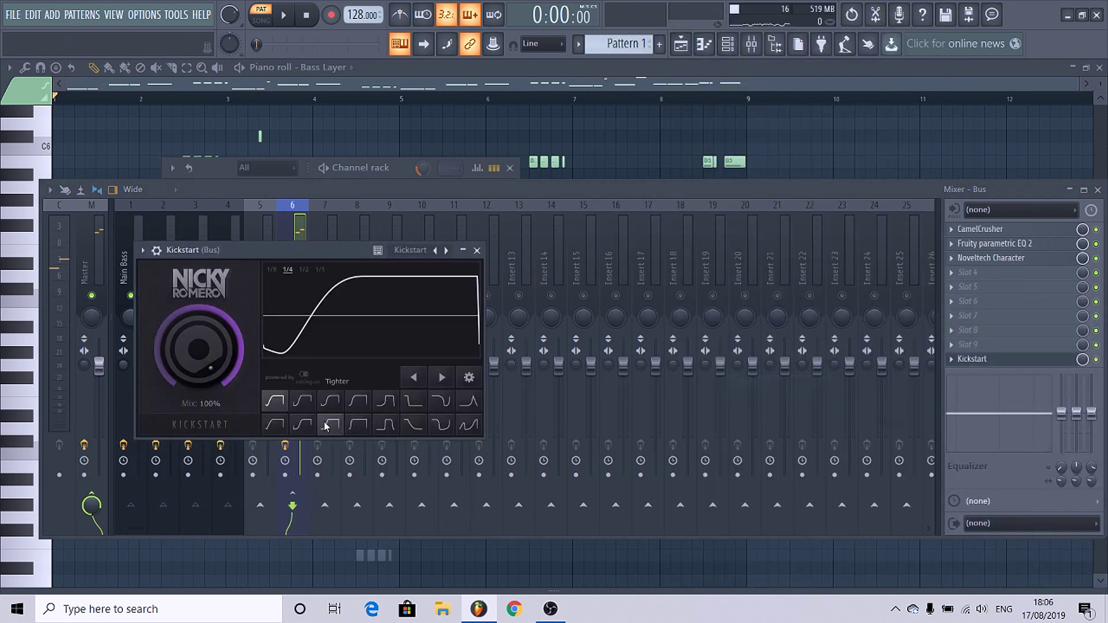
pyautogui.press('space')
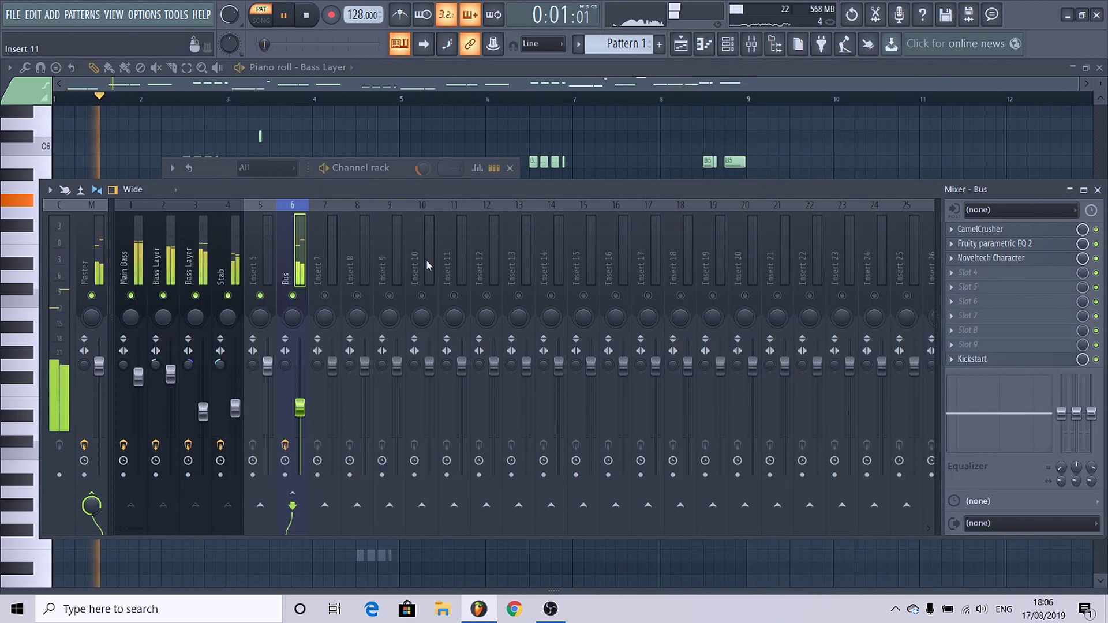
pyautogui.click(477, 250)
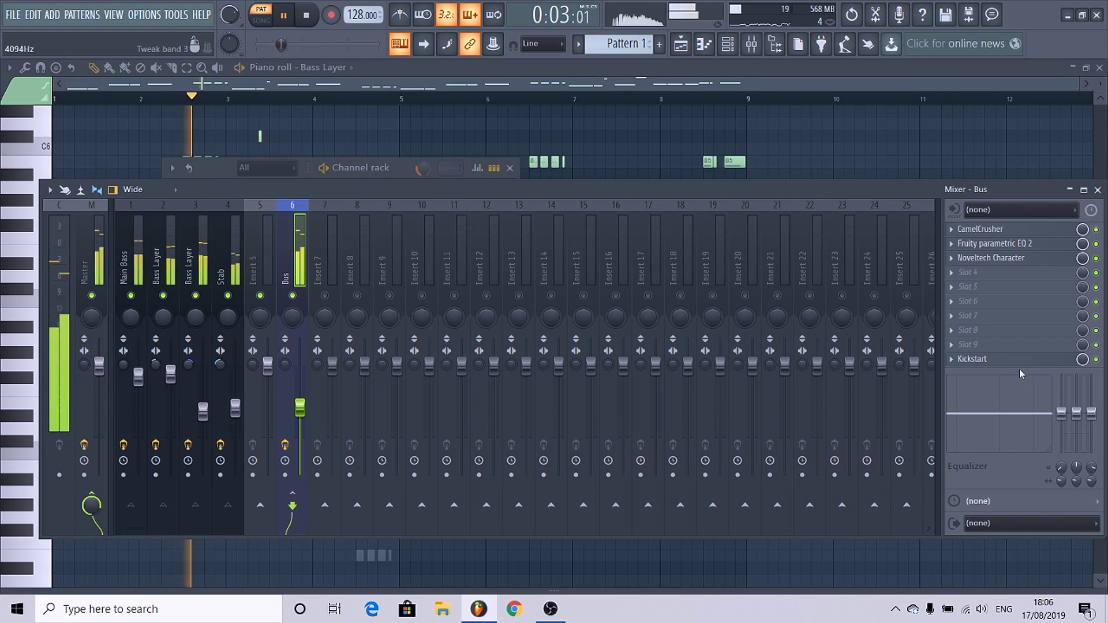
# Move Kickstart up to slot 9 and load LFOTool in slot 10 of the Bus track.
pyautogui.click(1003, 360)
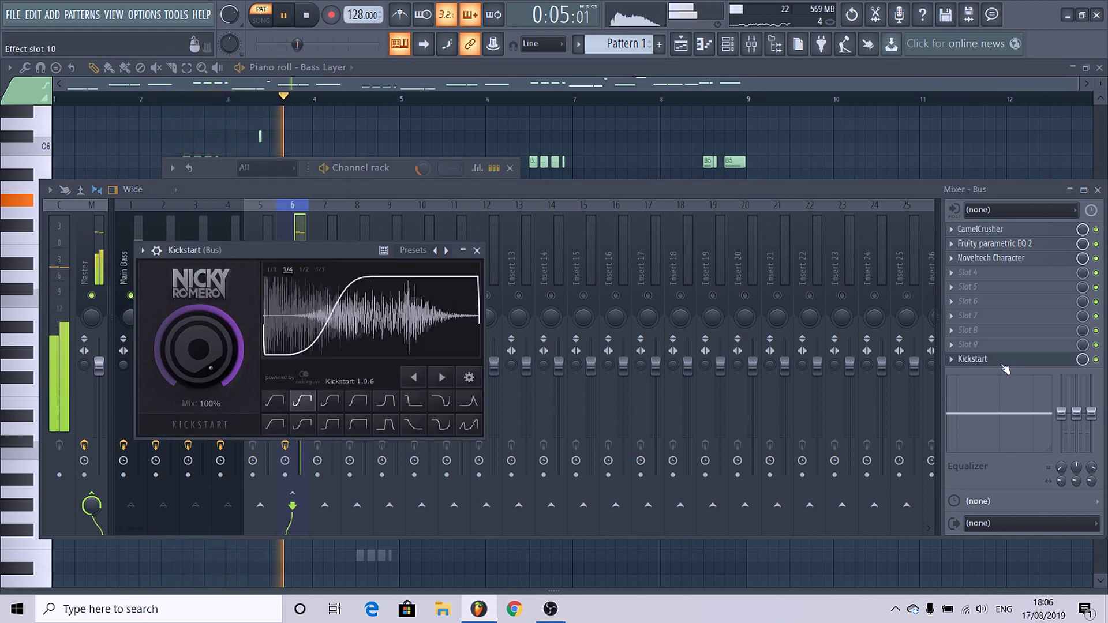
pyautogui.click(978, 360)
pyautogui.moveTo(976, 360); pyautogui.dragTo(977, 345)
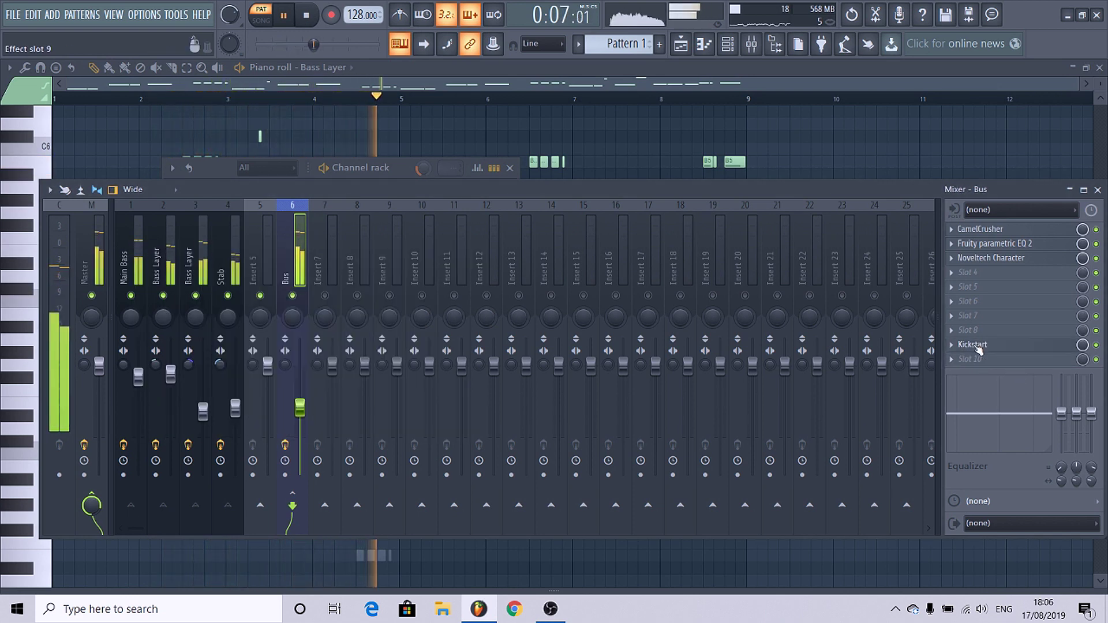
pyautogui.click(961, 363)
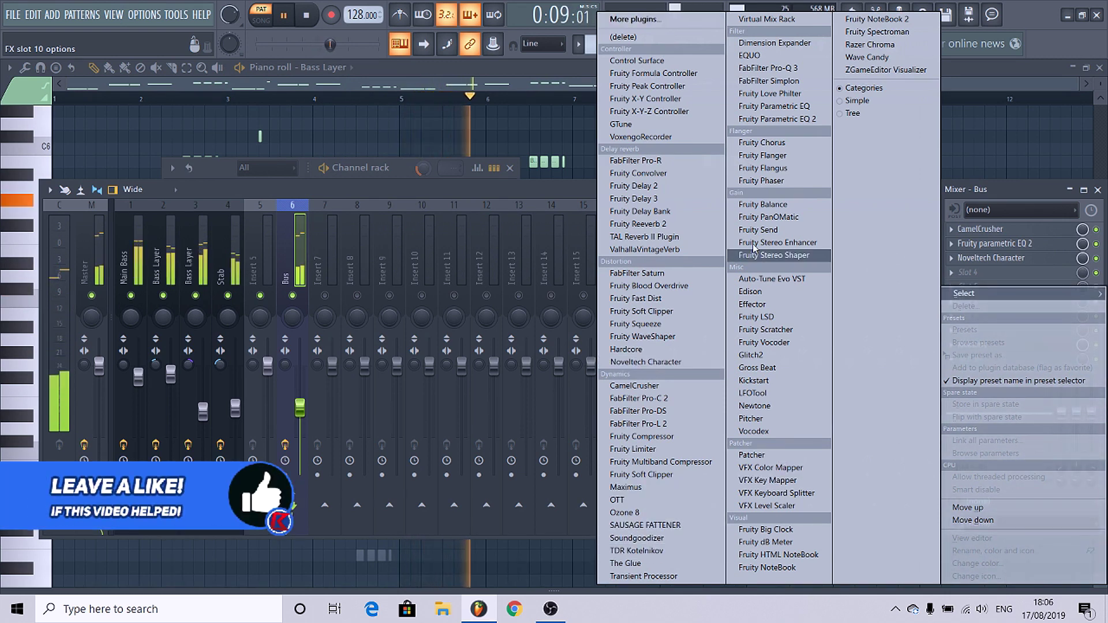
pyautogui.click(752, 393)
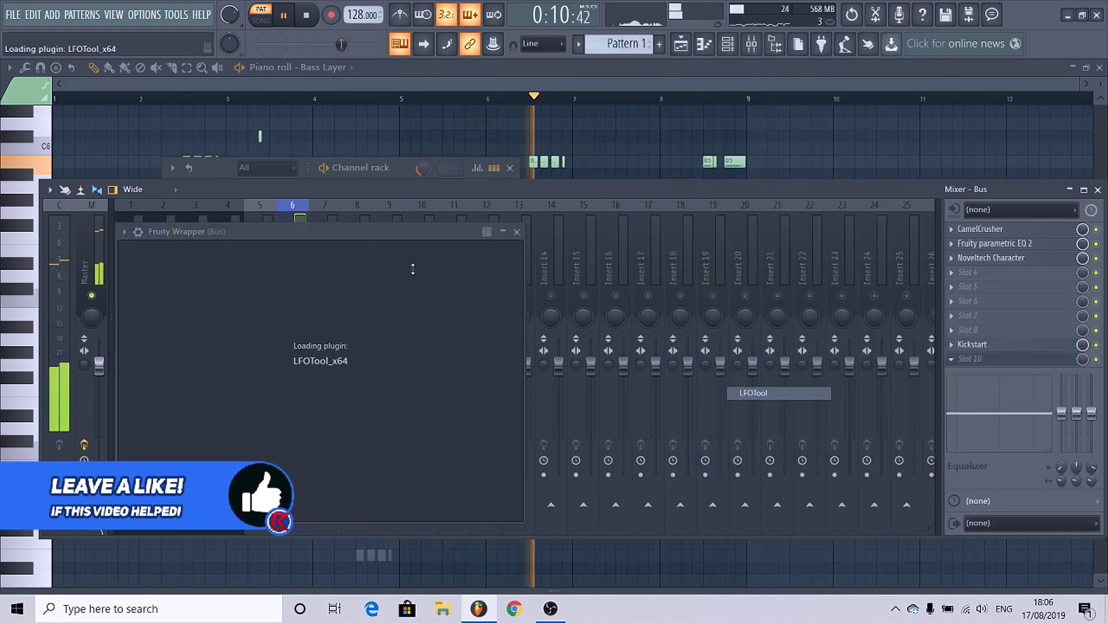
pyautogui.moveTo(328, 231); pyautogui.dragTo(336, 212)
pyautogui.press('space')
# Load the Sidechain-6 preset in LFOTool and reshape its curve to rise steeply at the start and drop steeply at the end.
pyautogui.click(479, 230)
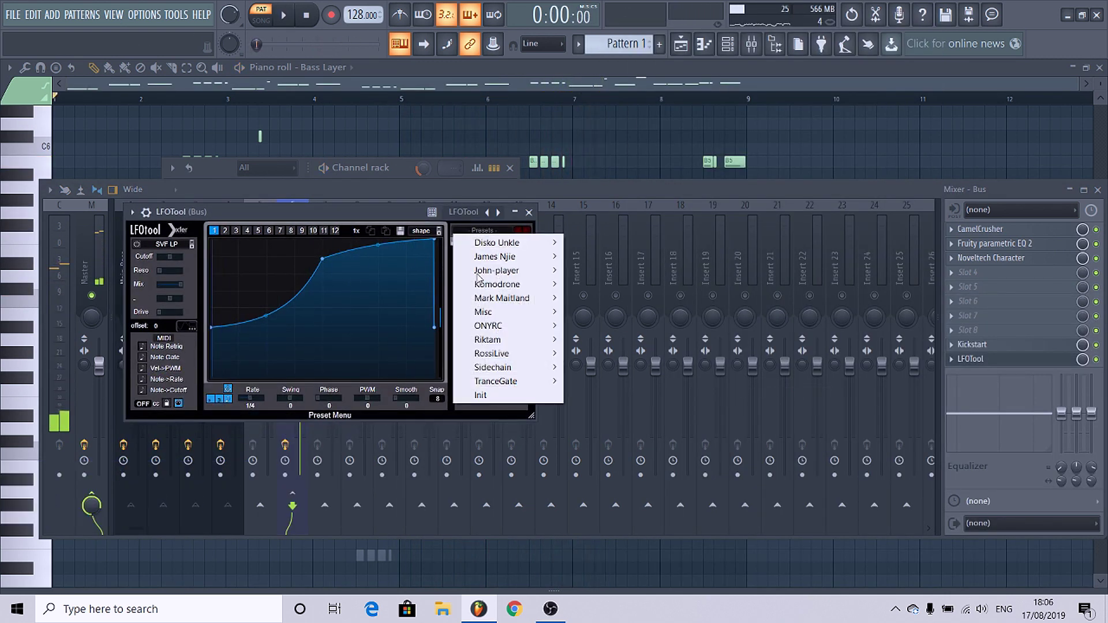
pyautogui.moveTo(492, 367)
pyautogui.click(603, 436)
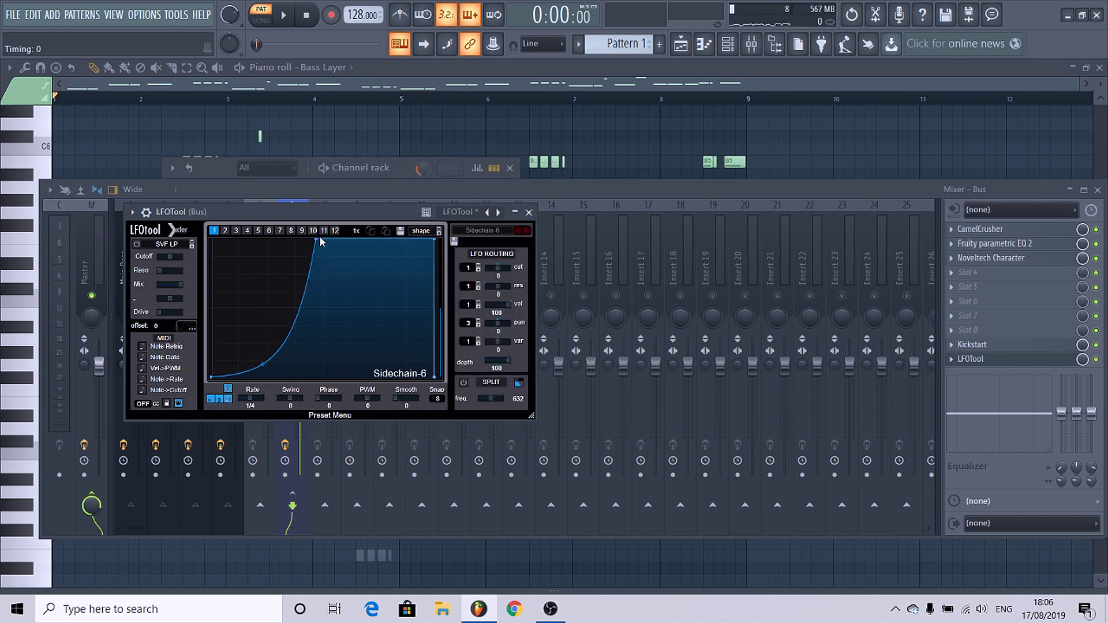
pyautogui.moveTo(315, 242); pyautogui.dragTo(220, 218)
pyautogui.press('space')
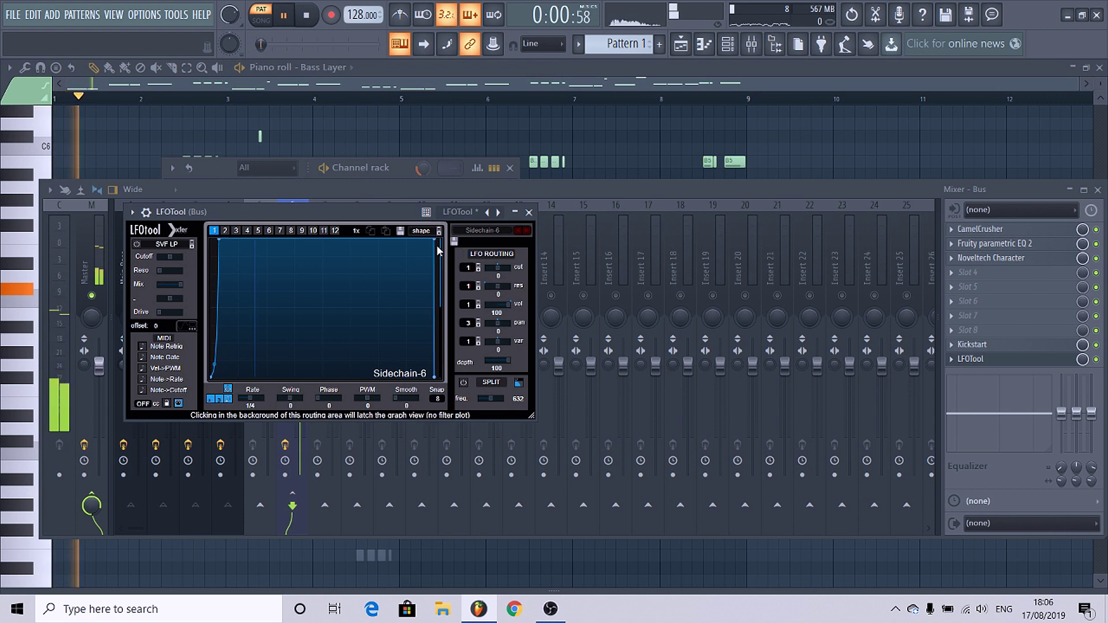
pyautogui.moveTo(432, 308); pyautogui.dragTo(435, 293)
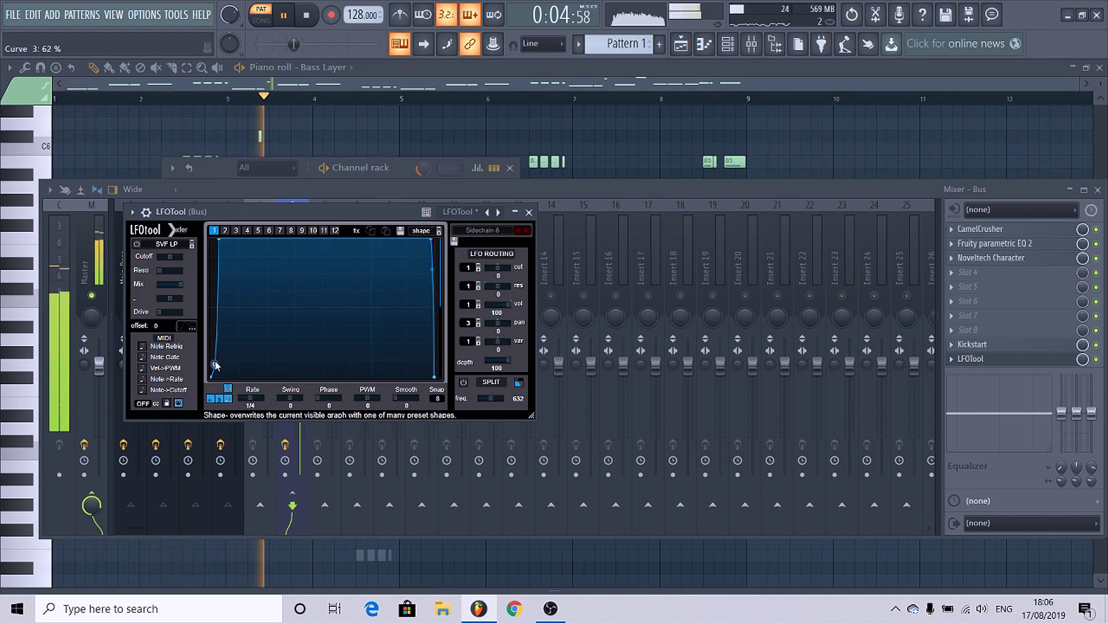
pyautogui.moveTo(214, 364); pyautogui.dragTo(213, 302)
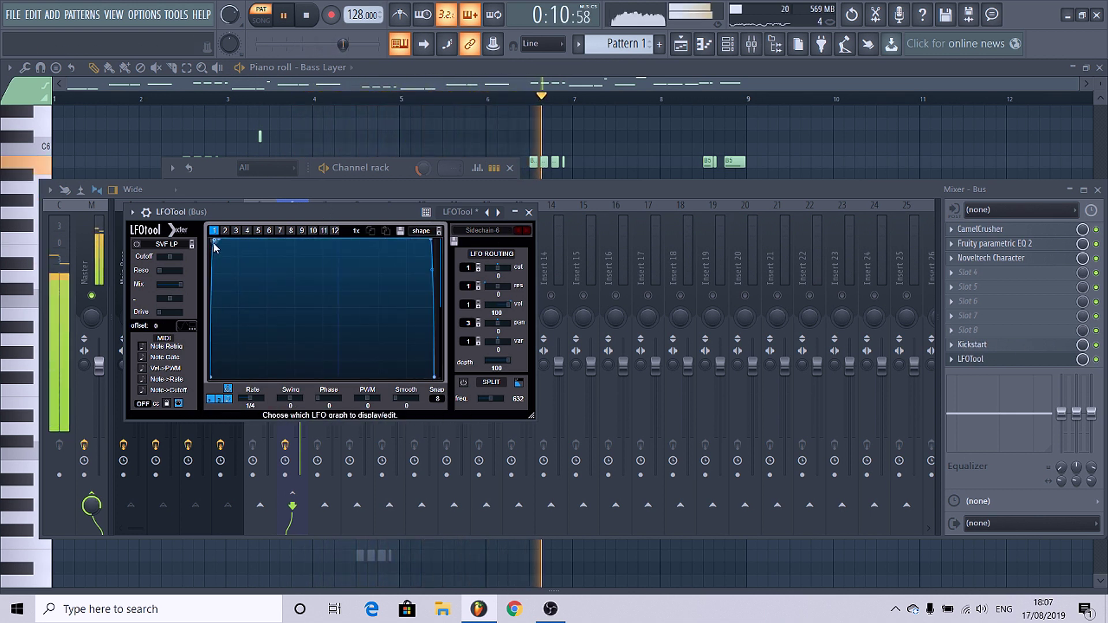
# Make the LFOTool curve rise more gradually at its start, toggle the effect, and set the Bus volume to -8.1 dB.
pyautogui.moveTo(215, 242); pyautogui.dragTo(208, 285)
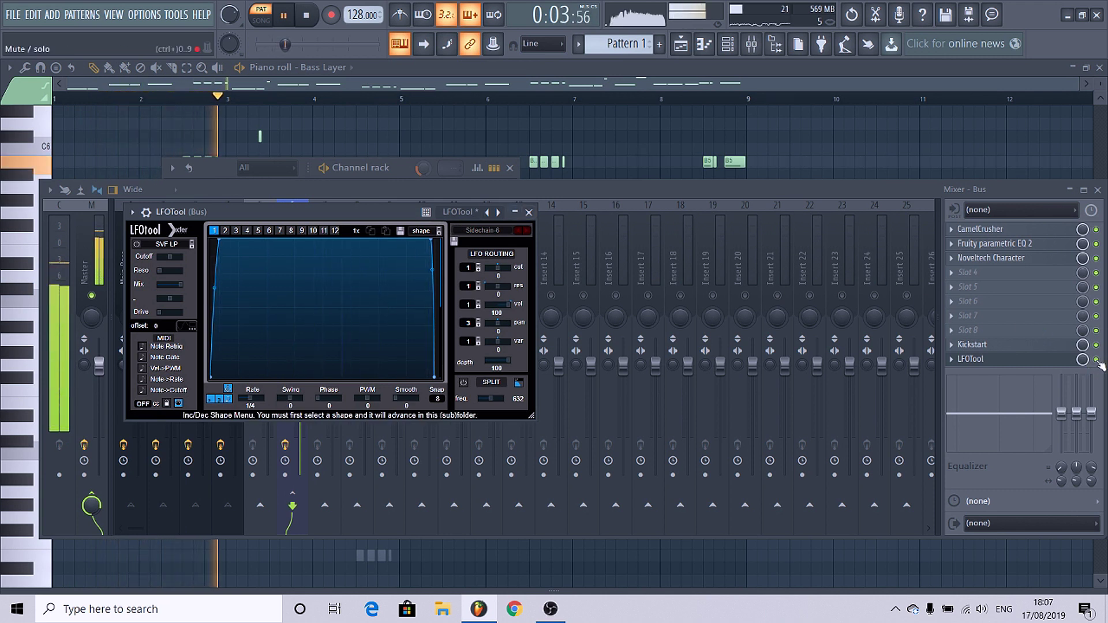
pyautogui.click(1097, 359)
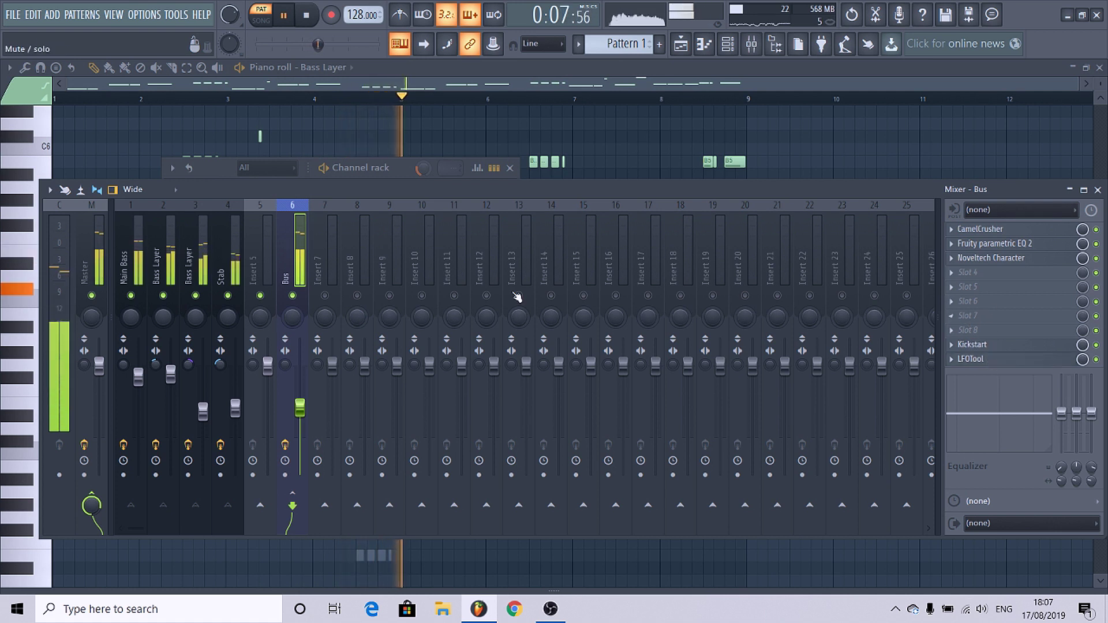
pyautogui.click(284, 445)
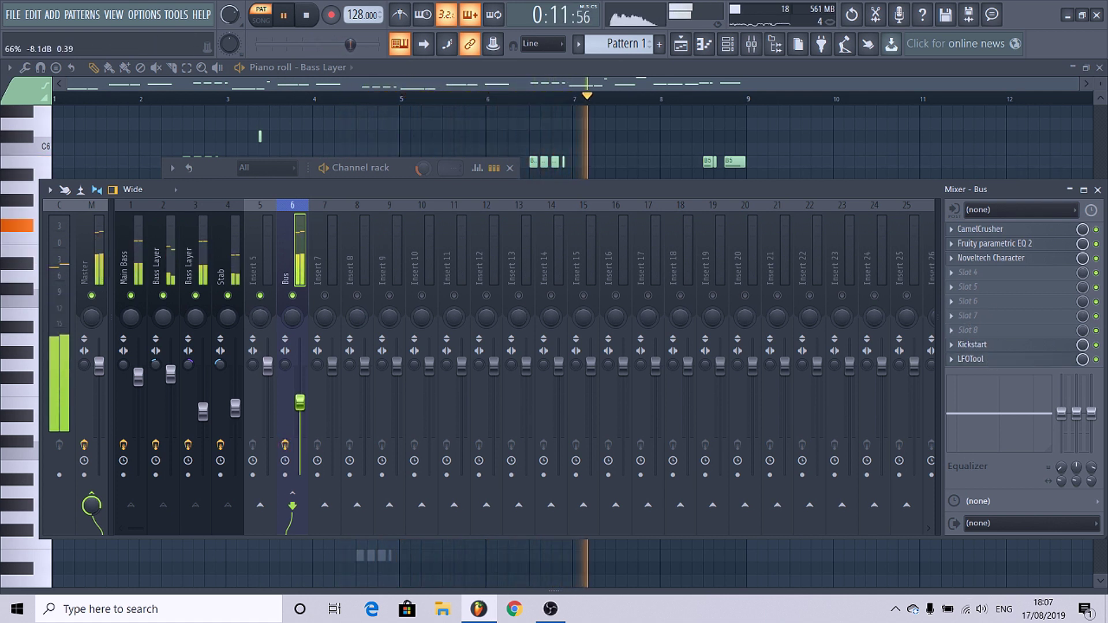
pyautogui.click(892, 136)
pyautogui.scroll(3, 860, 150)
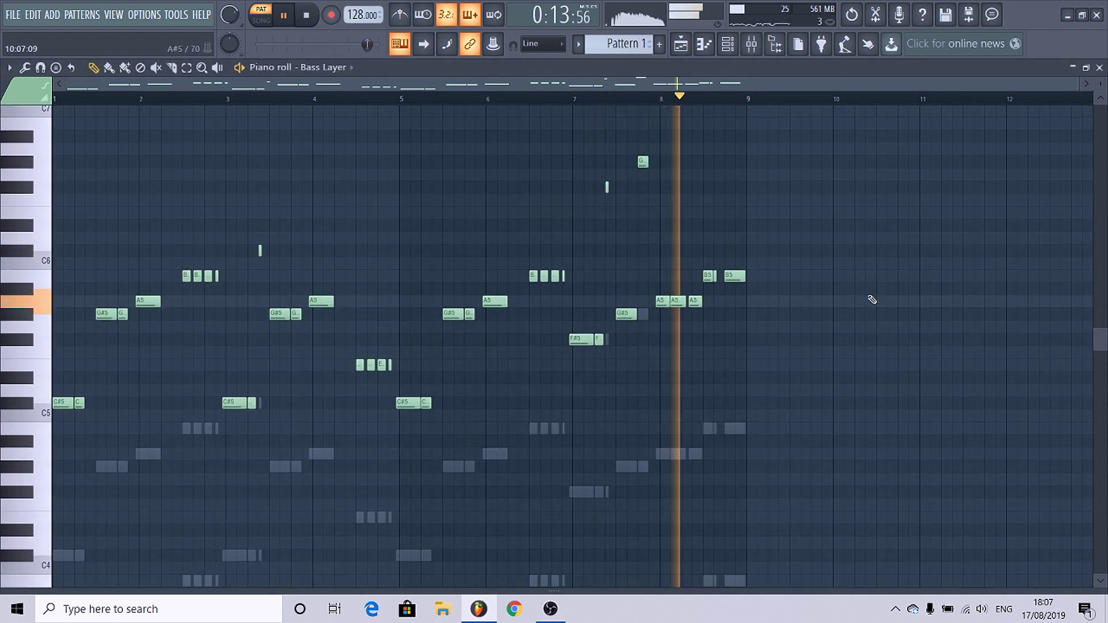
pyautogui.press('space')
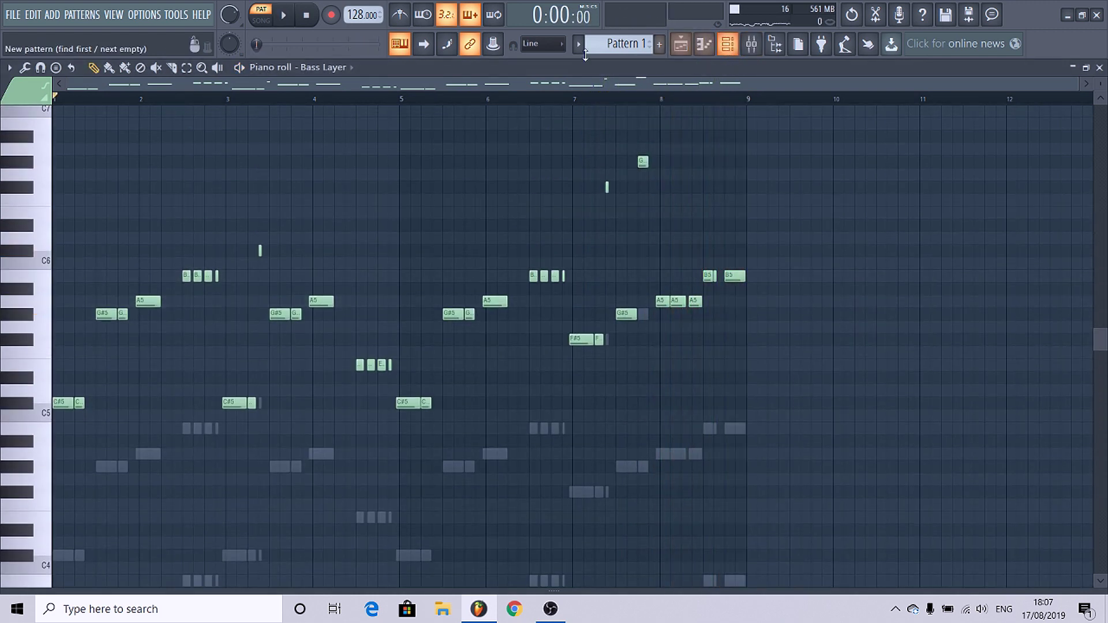
# Add a 3x Osc channel to the project, keeping its default sine oscillators.
pyautogui.click(61, 22)
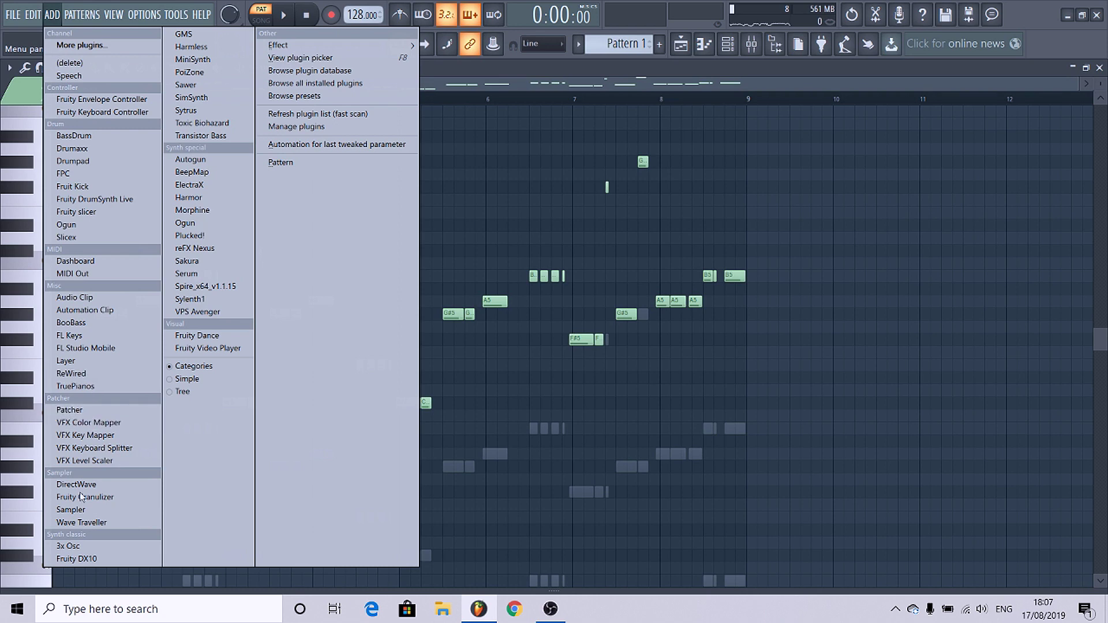
pyautogui.click(68, 546)
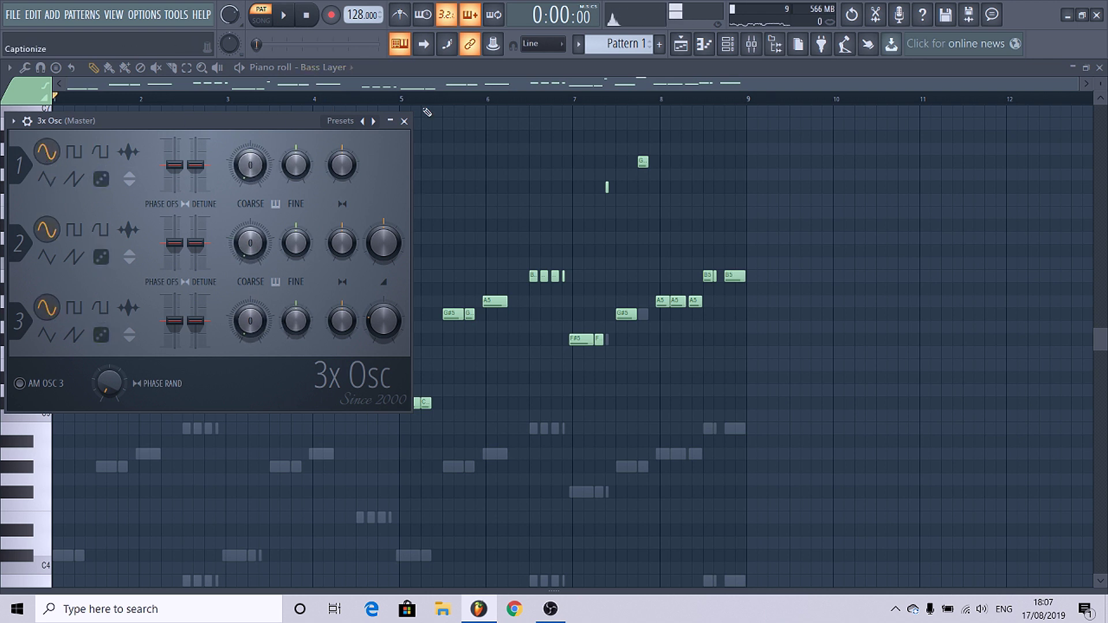
pyautogui.click(403, 121)
# Paste the copied bass notes into the 3x Osc channel and listen to it soloed.
pyautogui.click(728, 43)
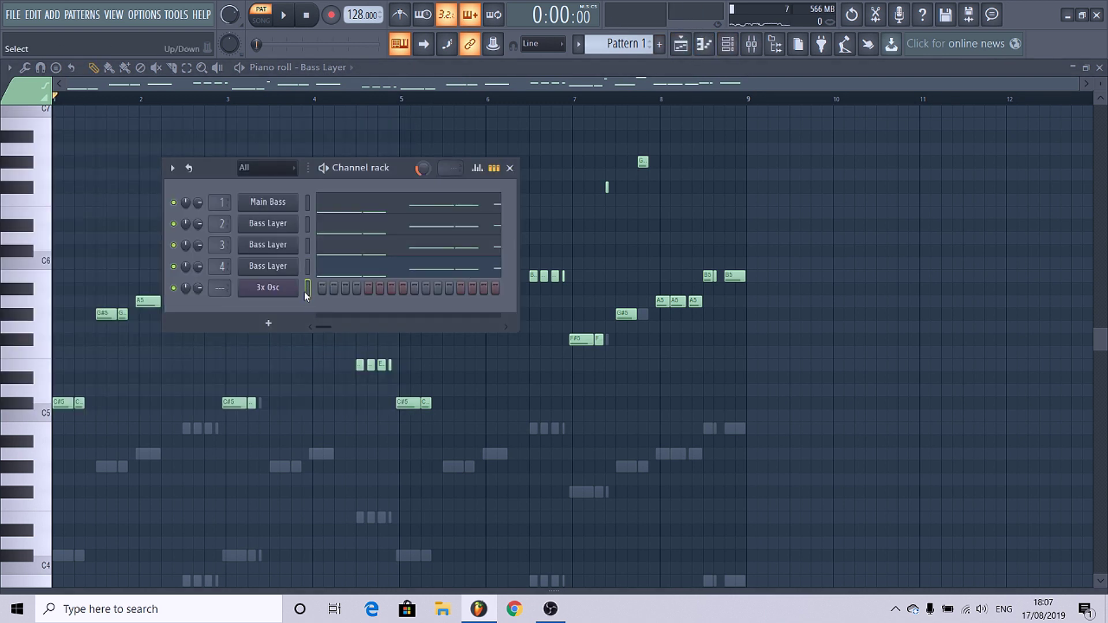
pyautogui.hotkey('ctrl', 'v')
pyautogui.press('space')
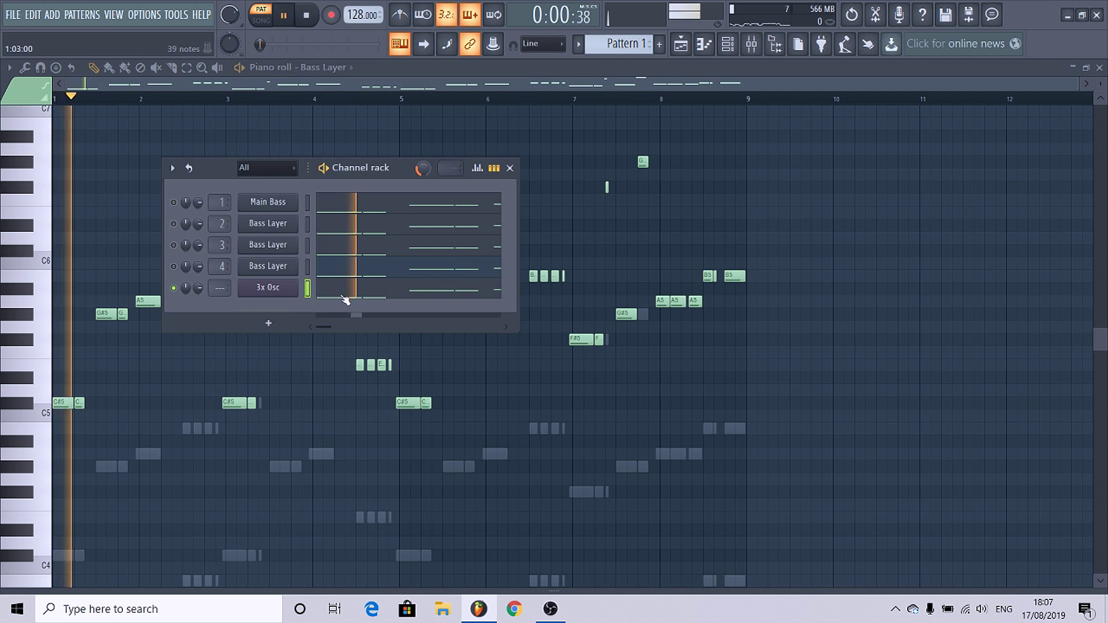
pyautogui.click(341, 294)
pyautogui.click(728, 45)
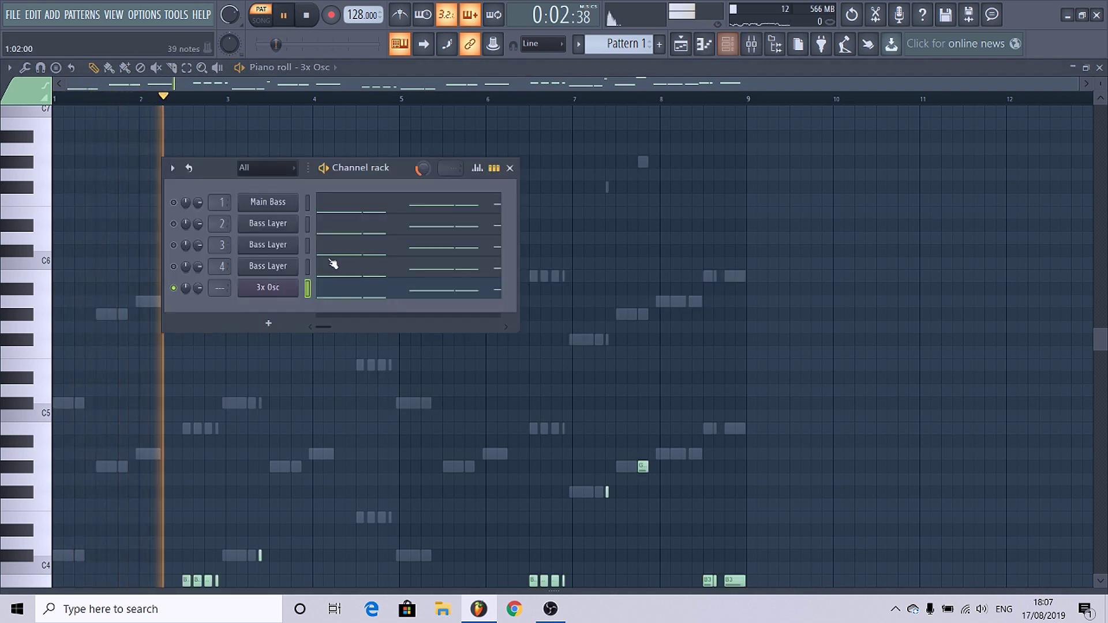
# Rename the 3x Osc channel as Sub and route it to mixer track 5.
pyautogui.rightClick(295, 283)
pyautogui.click(344, 316)
pyautogui.write('Sub')
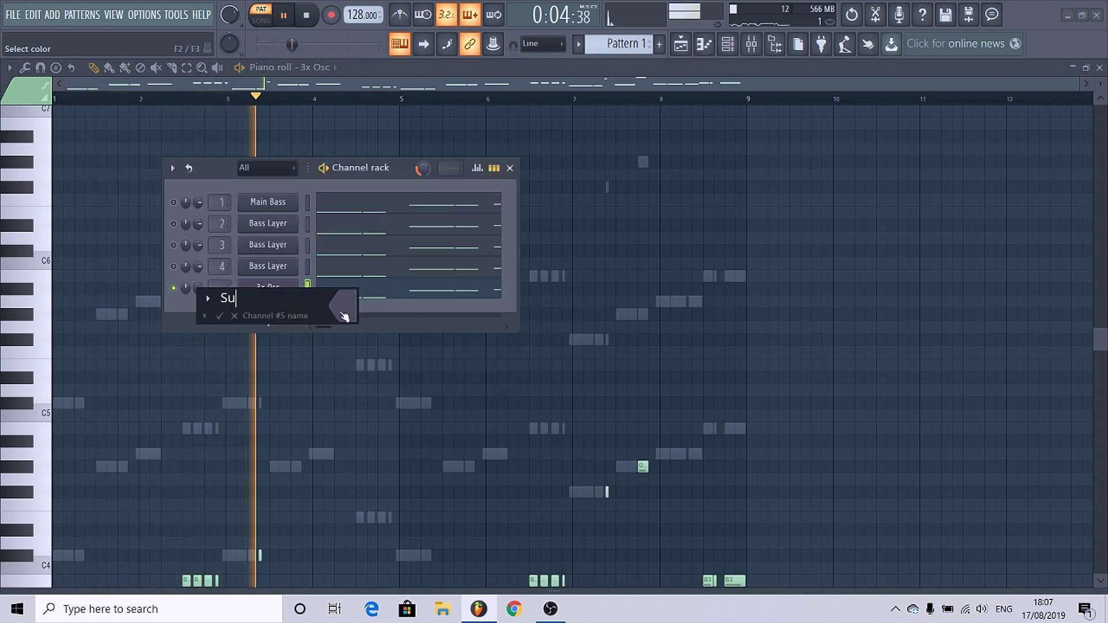
pyautogui.click(338, 311)
pyautogui.click(366, 374)
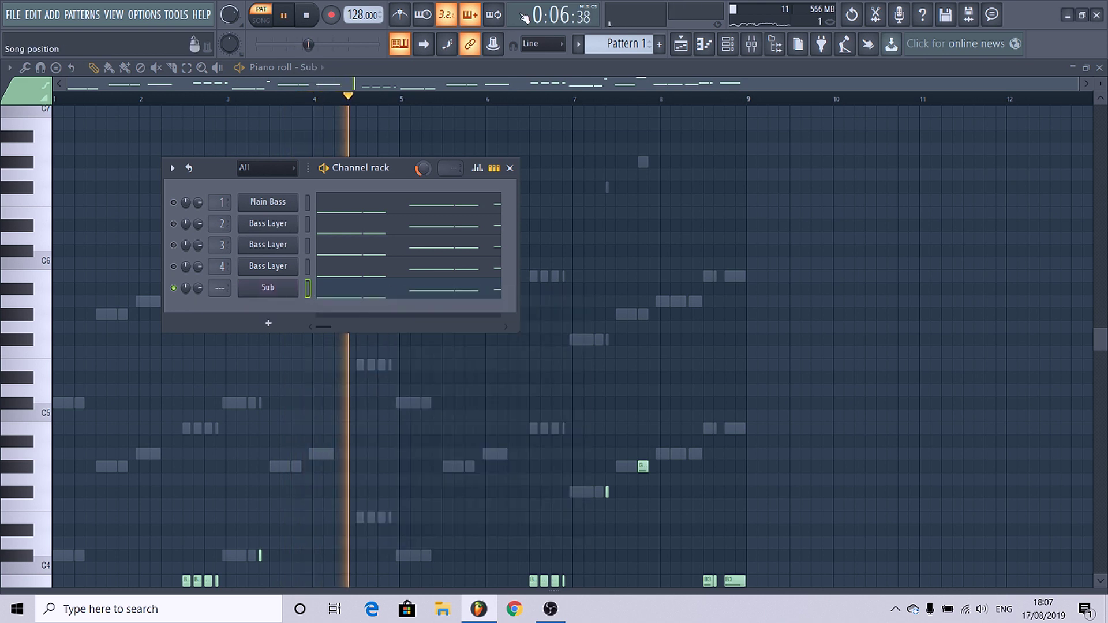
pyautogui.click(752, 46)
pyautogui.click(254, 262)
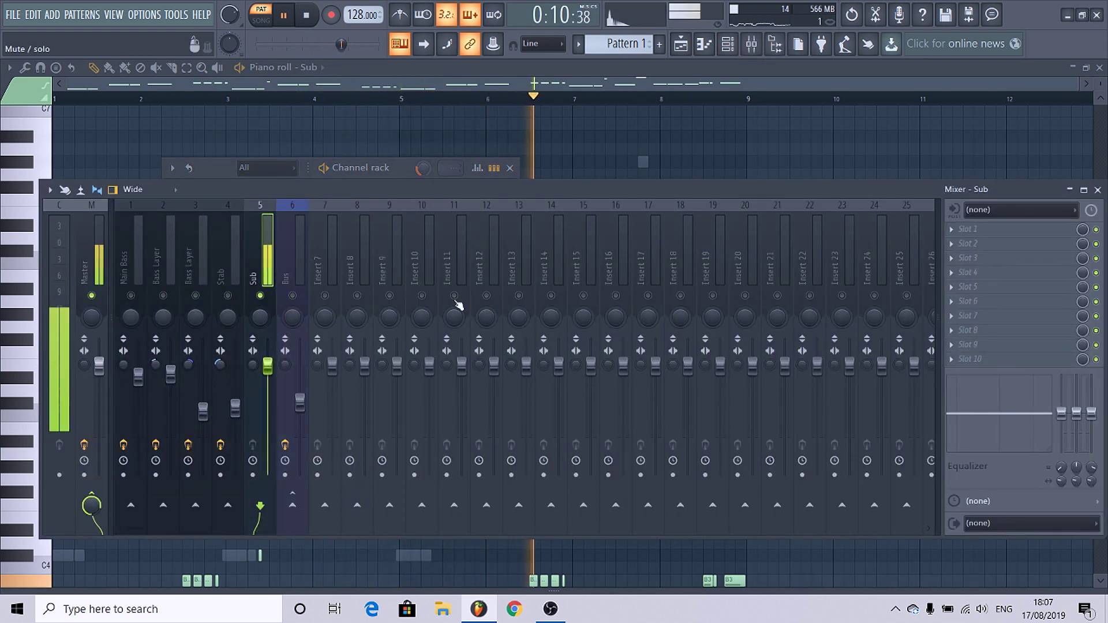
# Load CamelCrusher in slot 1 of the Sub track with the Bass Maker patch.
pyautogui.press('space')
pyautogui.click(976, 231)
pyautogui.click(635, 386)
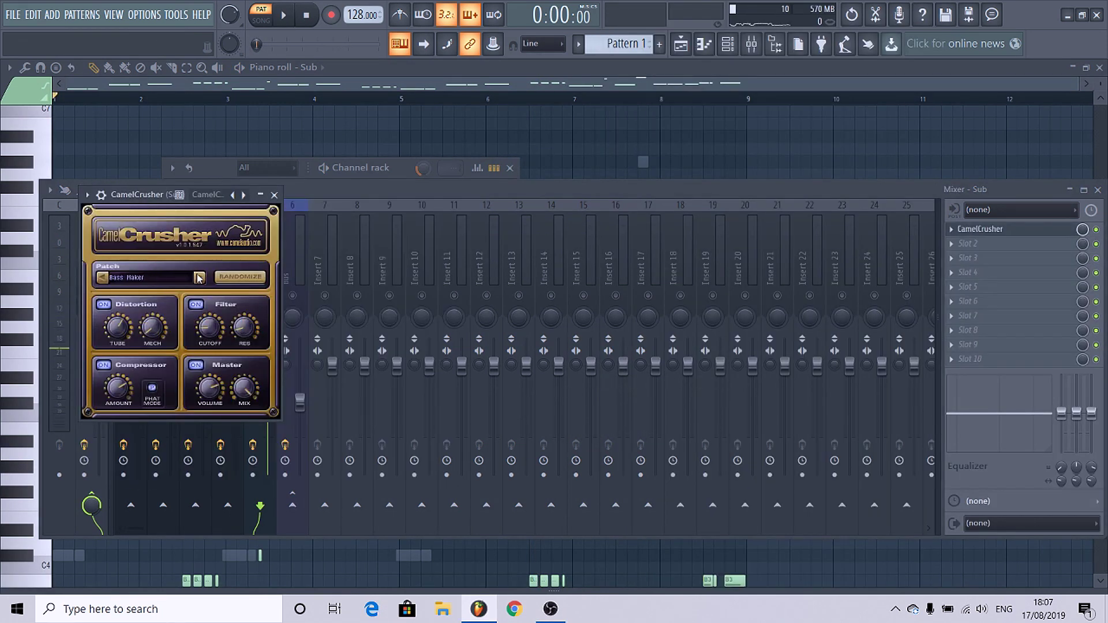
pyautogui.press('space')
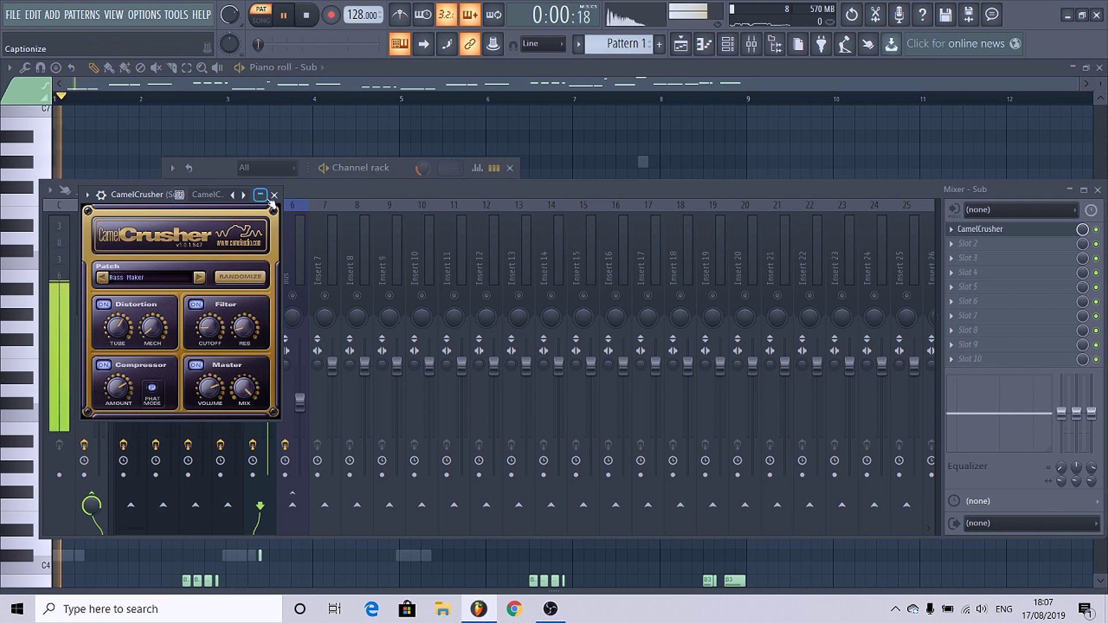
pyautogui.click(274, 196)
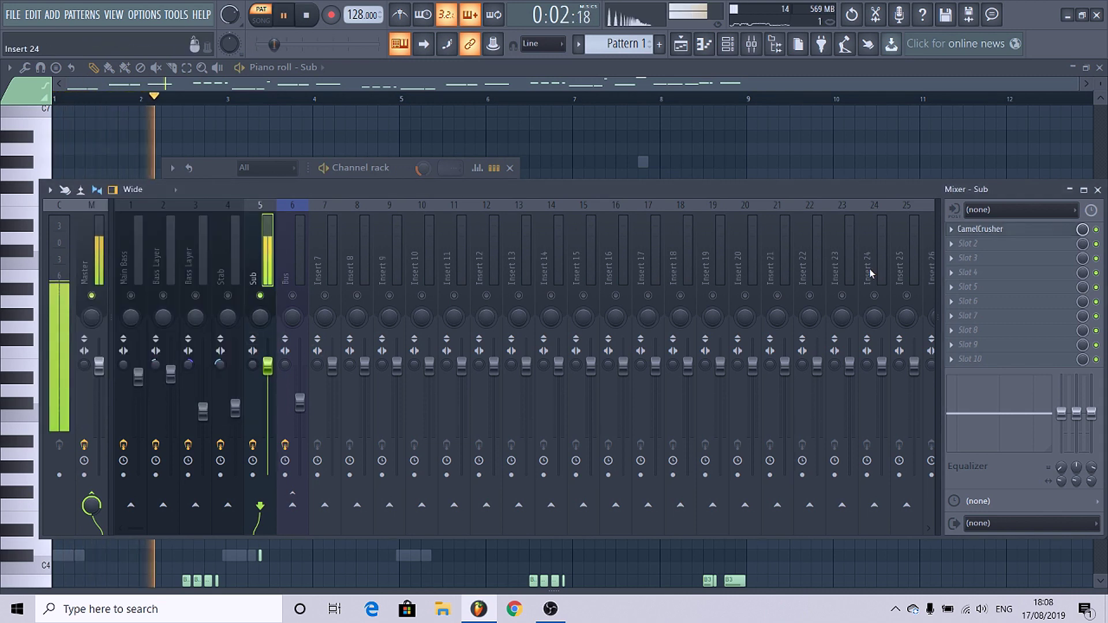
# Add Fruity Parametric EQ 2 in slot 2 of the Sub track with the 20Hz + 18kHz cut preset and lower its high cut to about 140 Hz.
pyautogui.click(968, 243)
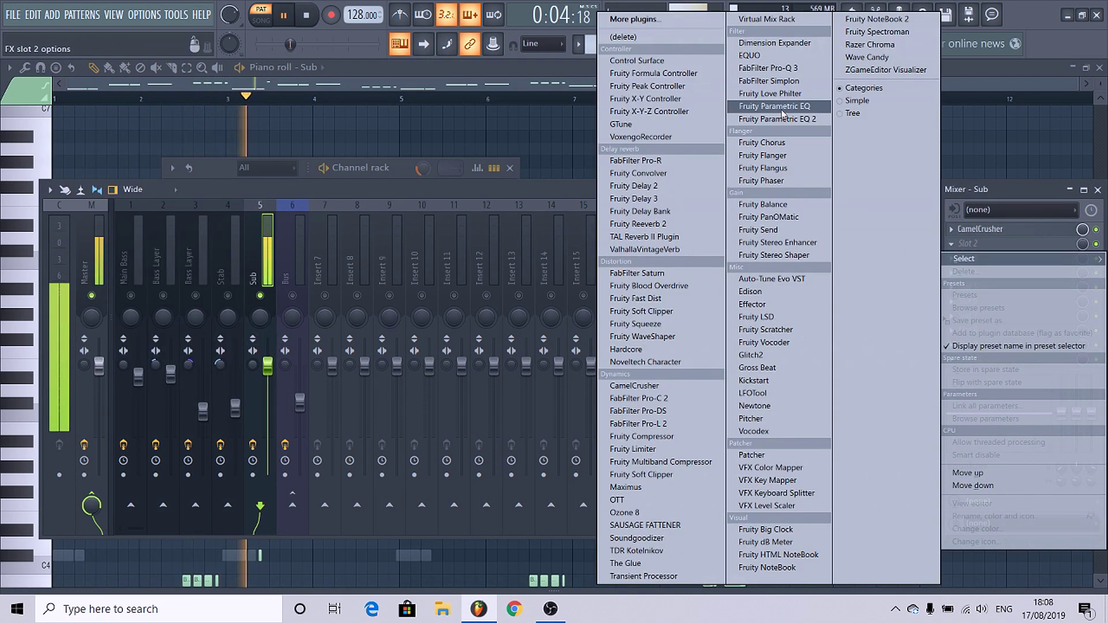
pyautogui.click(778, 119)
pyautogui.click(506, 214)
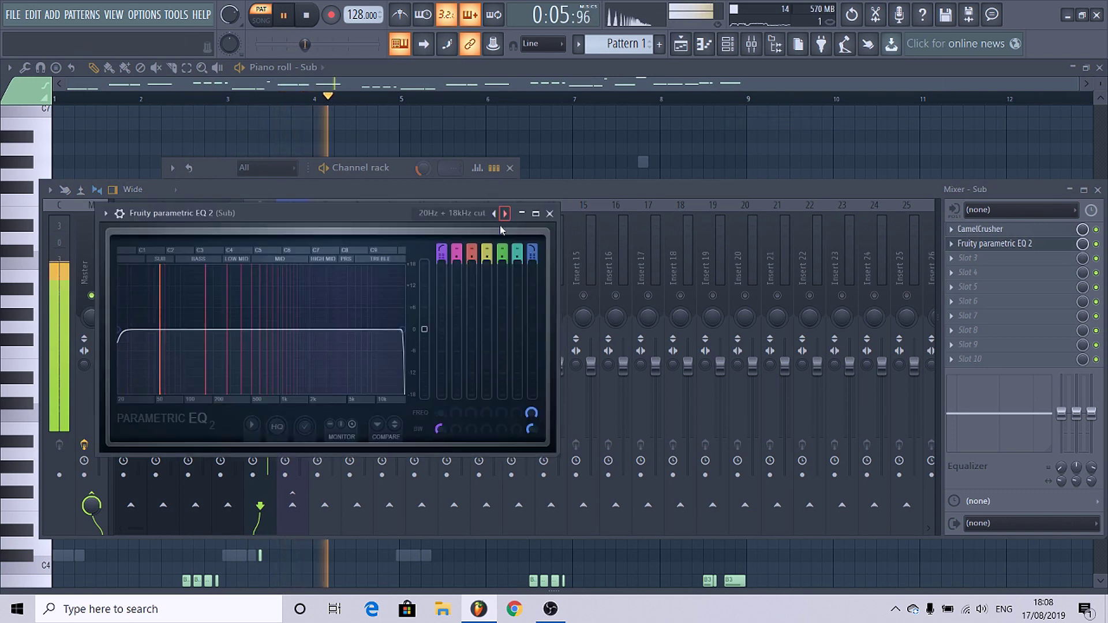
pyautogui.moveTo(407, 329); pyautogui.dragTo(215, 330)
pyautogui.click(550, 213)
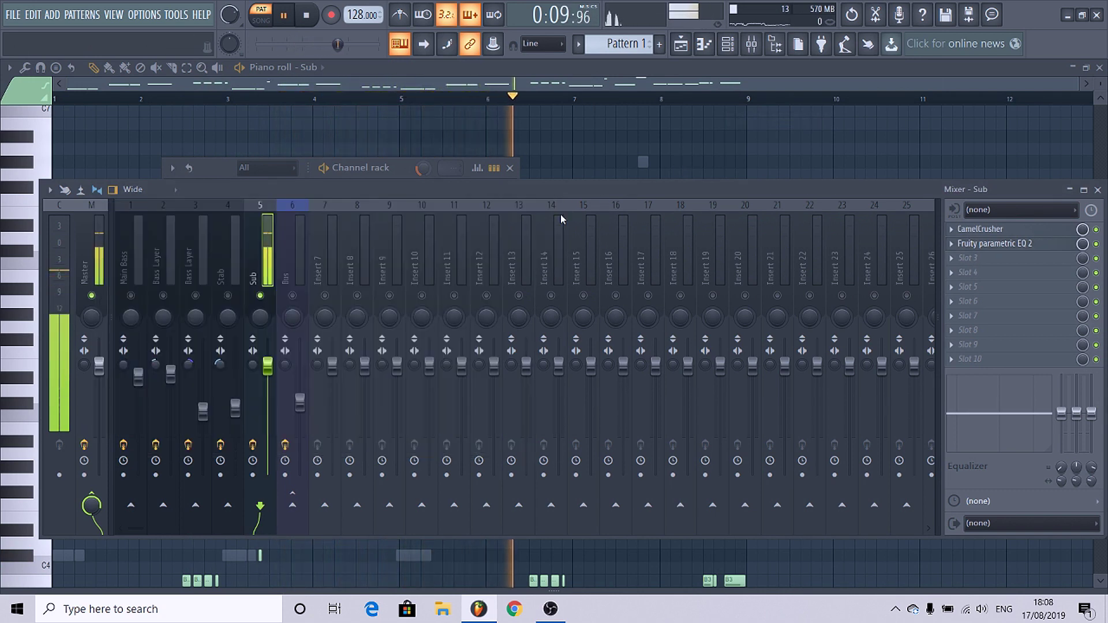
# Merge the Sub track's stereo separation toward mono and check its EQ curve.
pyautogui.moveTo(253, 365); pyautogui.dragTo(307, 211)
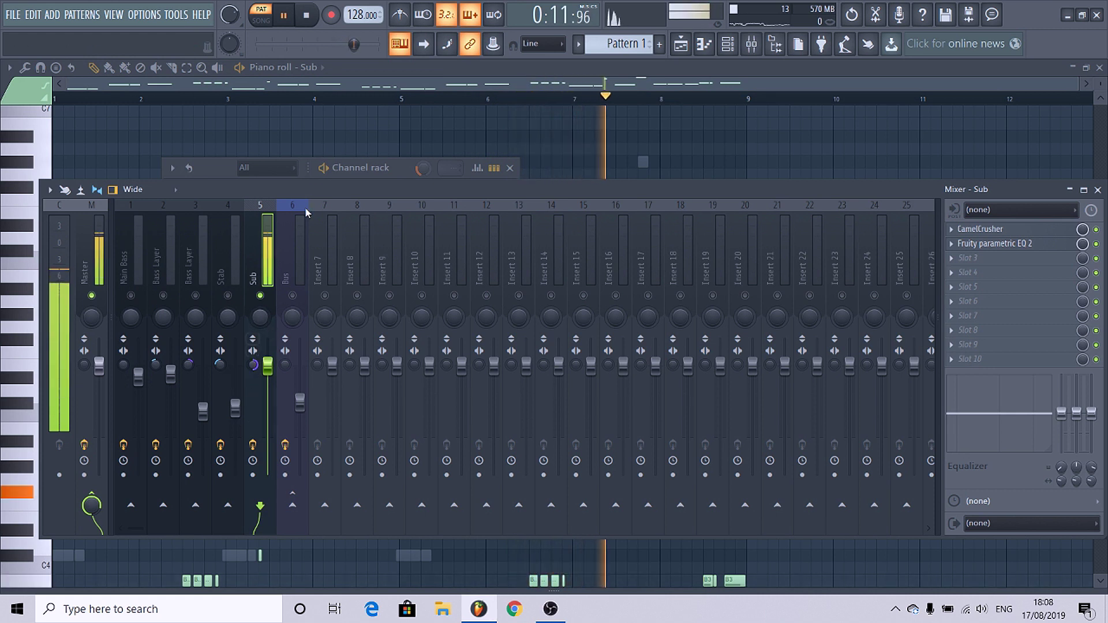
pyautogui.click(992, 243)
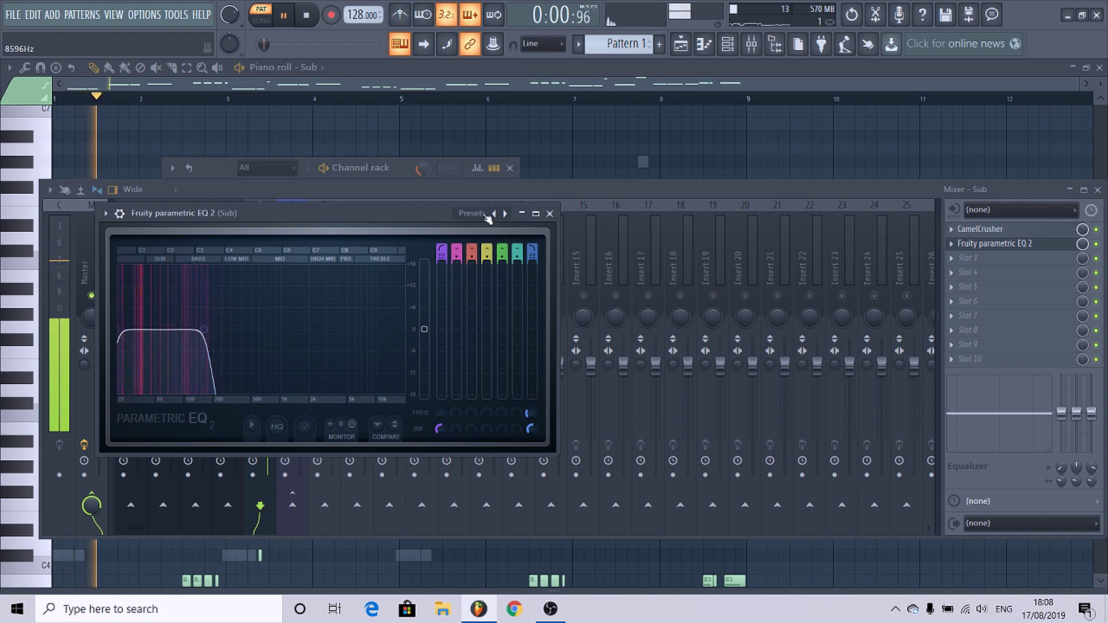
pyautogui.click(550, 214)
# Unsolo the Sub in both the mixer and the channel rack to hear all the layers together.
pyautogui.keyDown('ctrl'); pyautogui.click(258, 295); pyautogui.keyUp('ctrl')
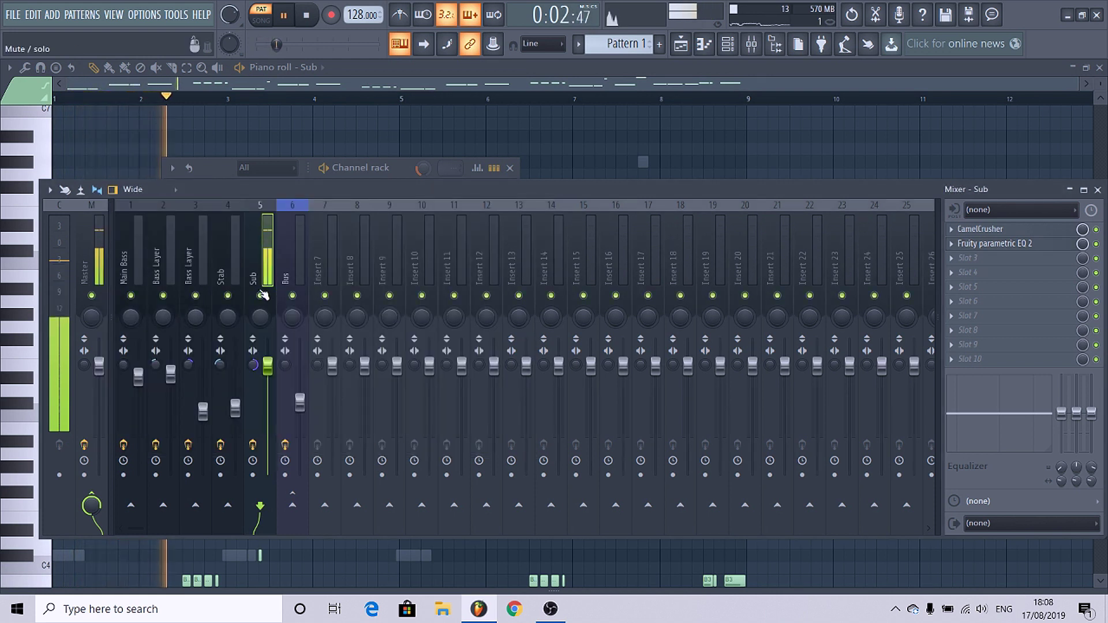
pyautogui.click(386, 168)
pyautogui.rightClick(174, 289)
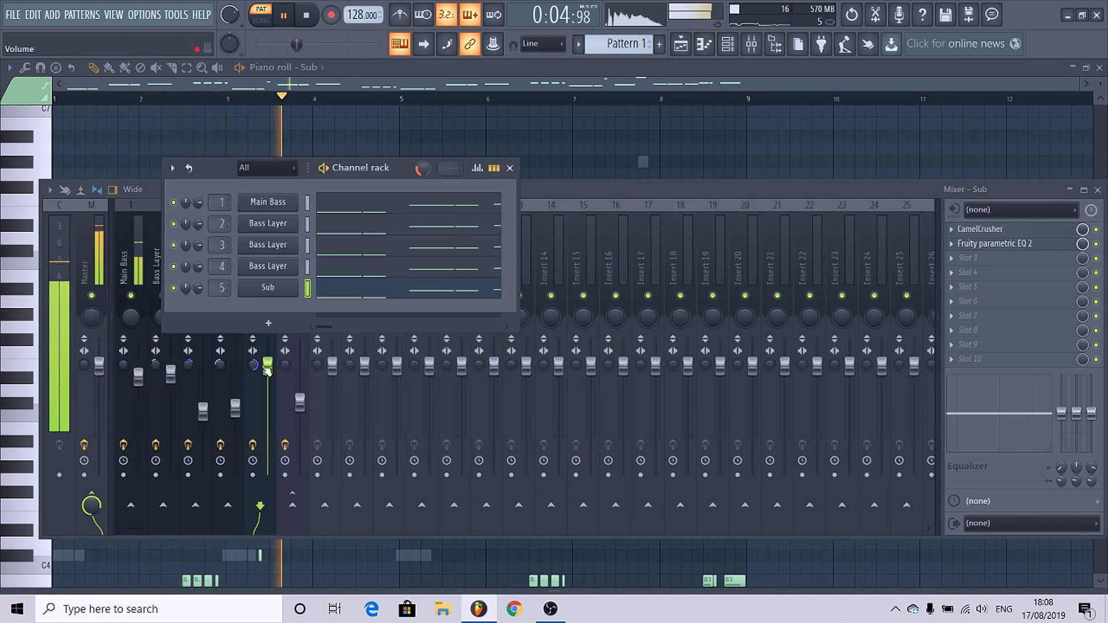
# Lower the Sub track's volume to roughly the same fader level as the Bus while auditioning all the layers.
pyautogui.press('space')
pyautogui.moveTo(269, 369); pyautogui.dragTo(268, 406)
pyautogui.click(292, 380)
pyautogui.press('space')
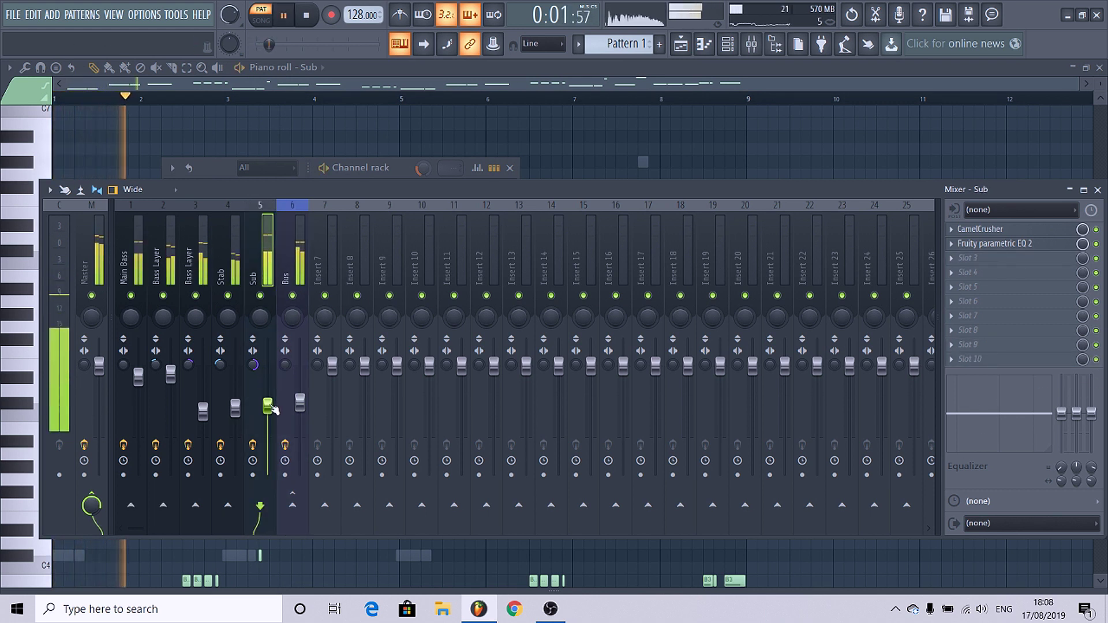
pyautogui.press('space')
pyautogui.click(293, 379)
pyautogui.press('space')
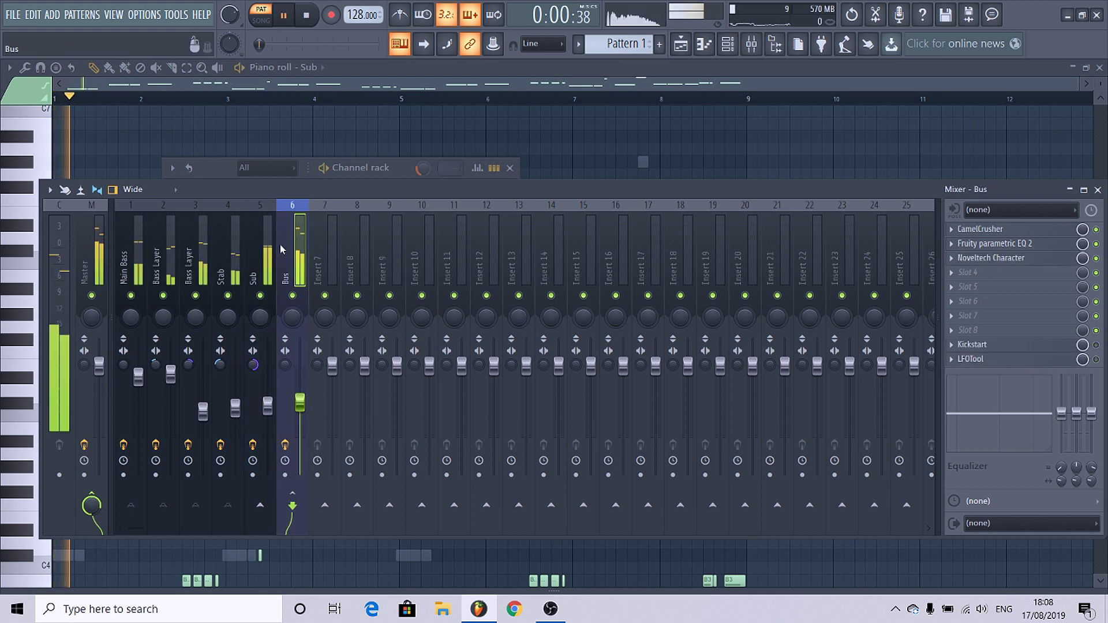
pyautogui.click(267, 248)
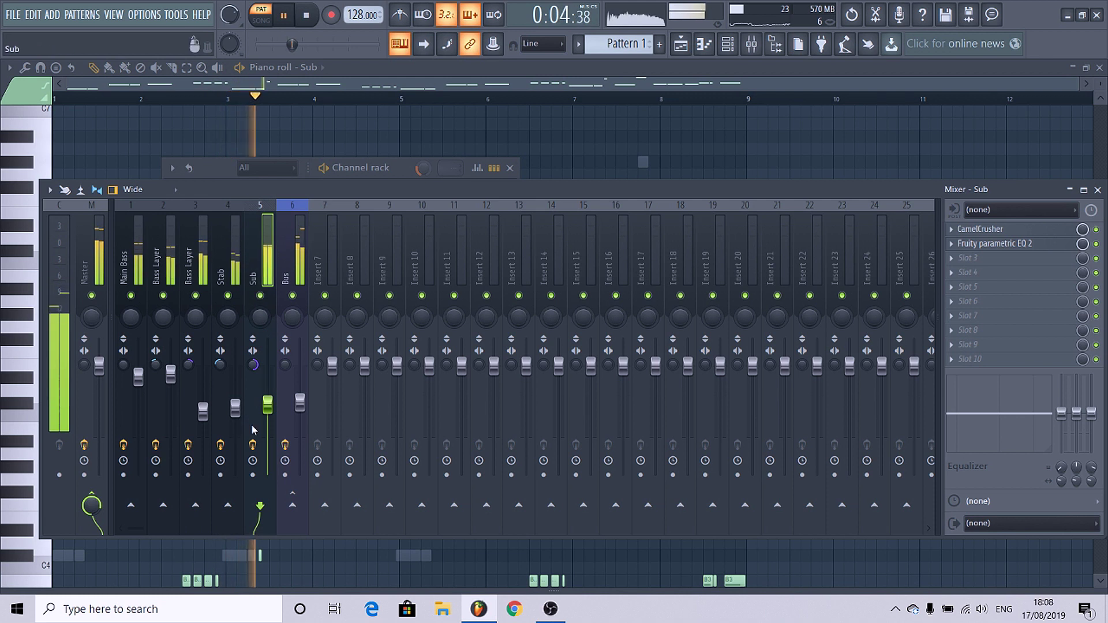
pyautogui.moveTo(267, 405); pyautogui.dragTo(267, 401)
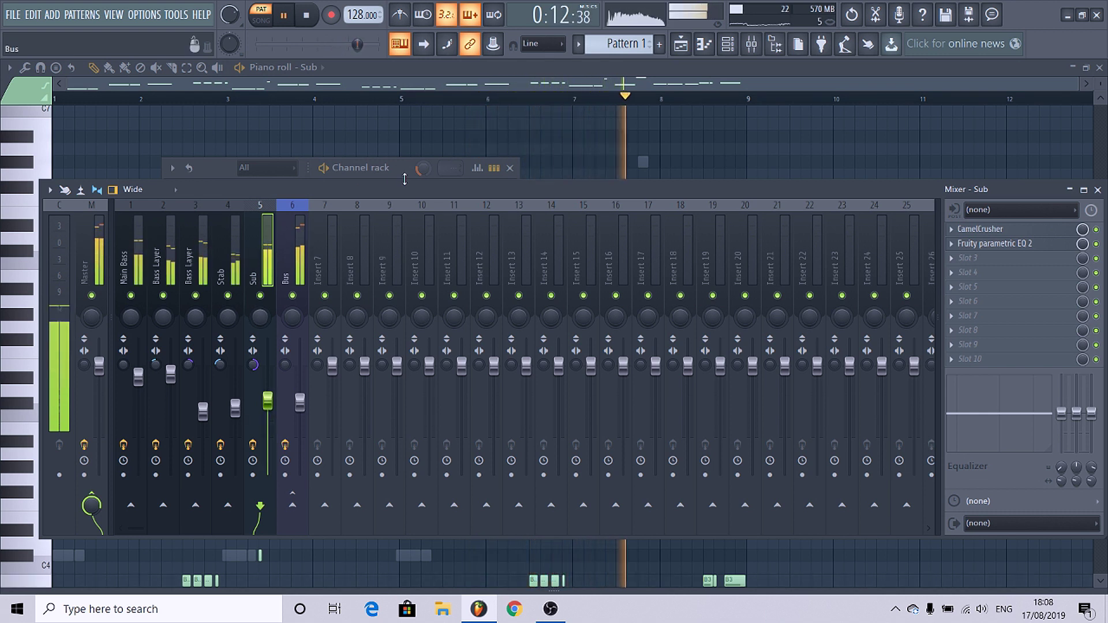
# Place the Pattern 1 clip at bar 1 on playlist Track 1.
pyautogui.click(403, 172)
pyautogui.click(256, 380)
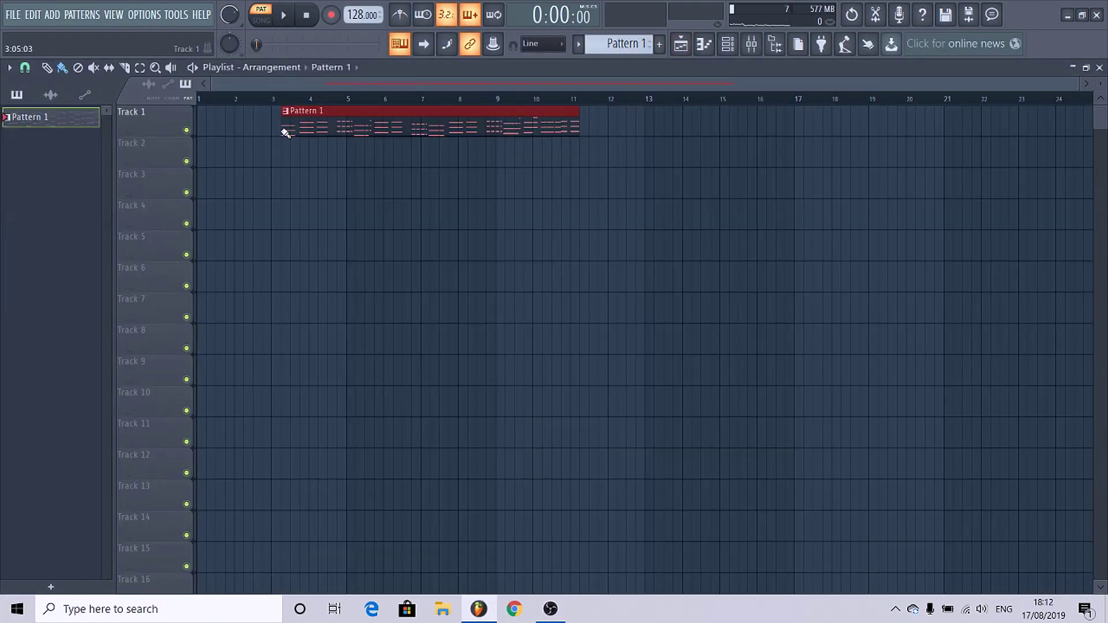
pyautogui.moveTo(285, 132); pyautogui.dragTo(200, 130)
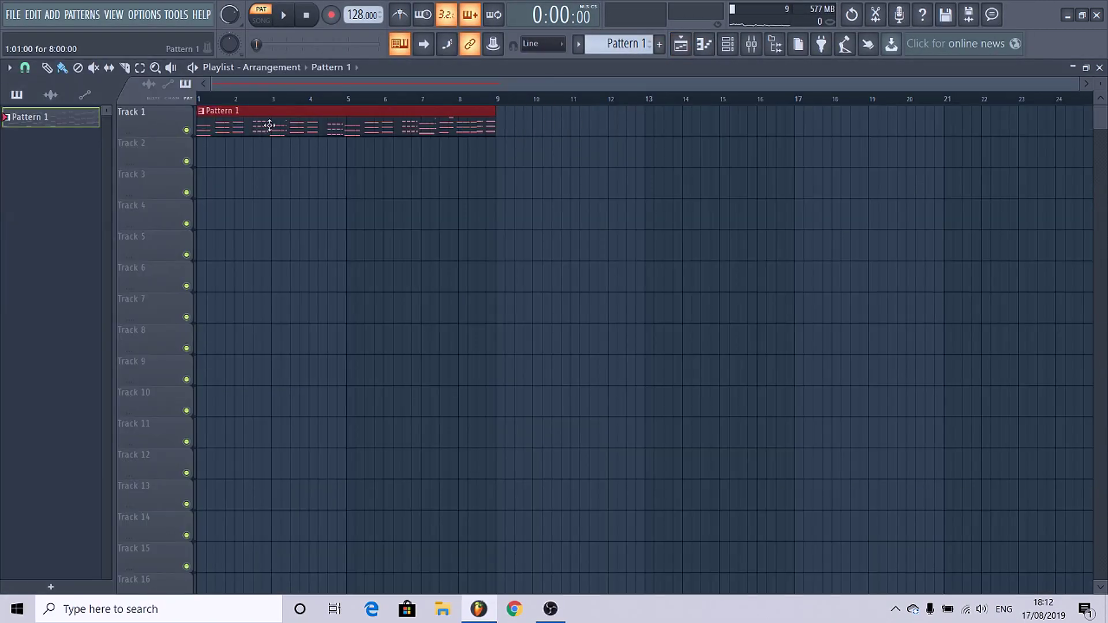
# Split Pattern 1 by channel and delete the leftover Main Bass clip from the playlist.
pyautogui.click(615, 45)
pyautogui.click(726, 251)
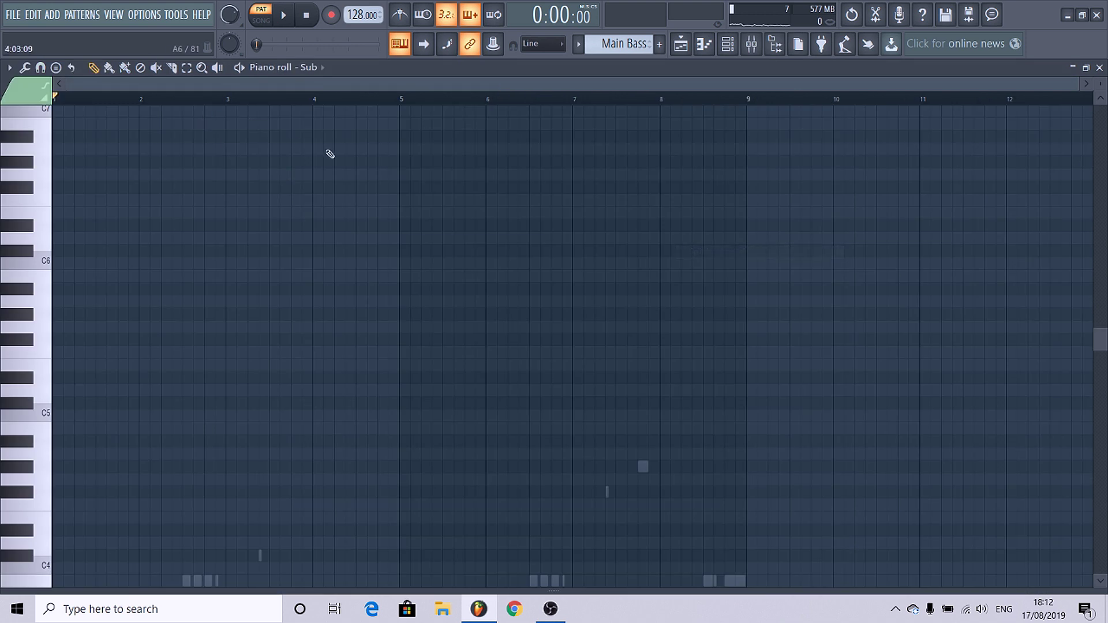
pyautogui.click(681, 45)
pyautogui.moveTo(286, 124); pyautogui.dragTo(285, 155)
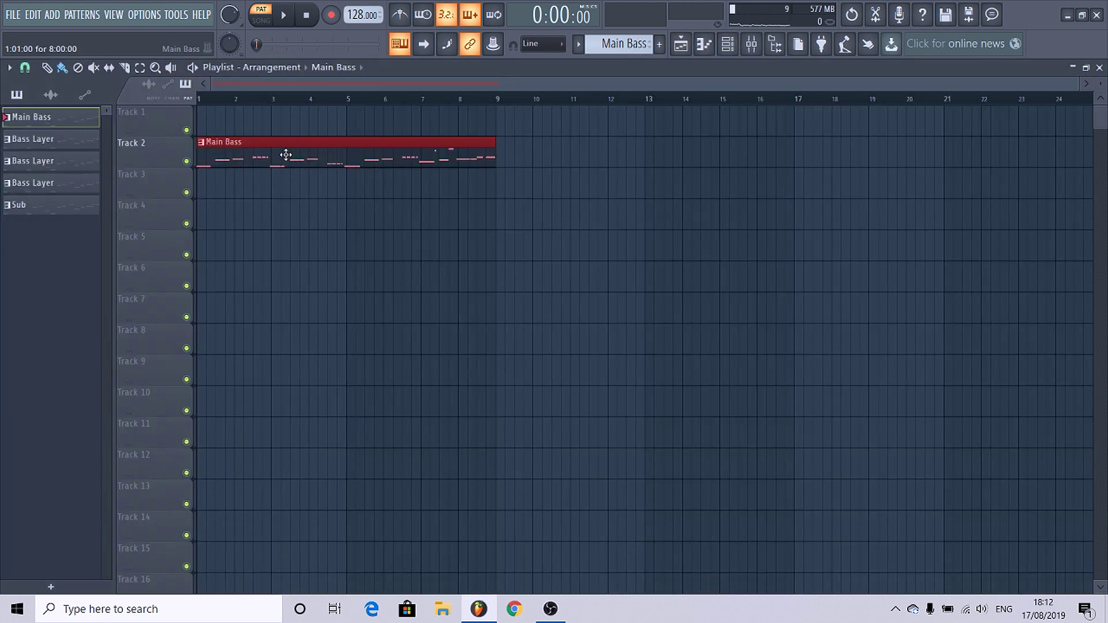
pyautogui.rightClick(327, 152)
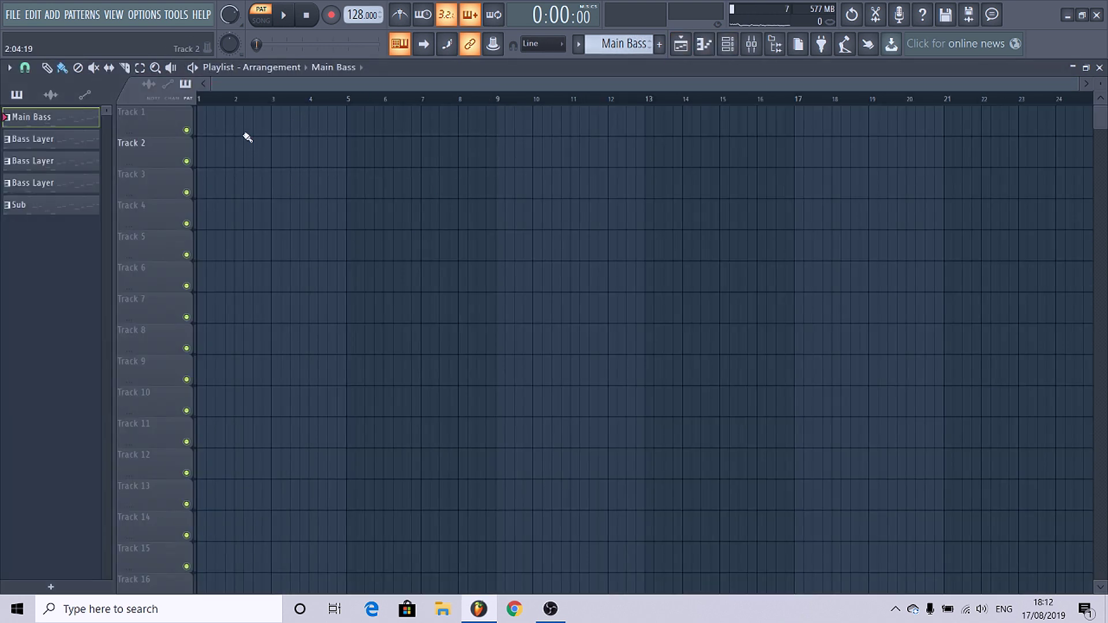
# Place the Main Bass, three Bass Layer and Sub patterns at bar 1 on playlist Tracks 1 to 5, and solo Track 1.
pyautogui.click(211, 132)
pyautogui.moveTo(283, 165); pyautogui.dragTo(158, 165)
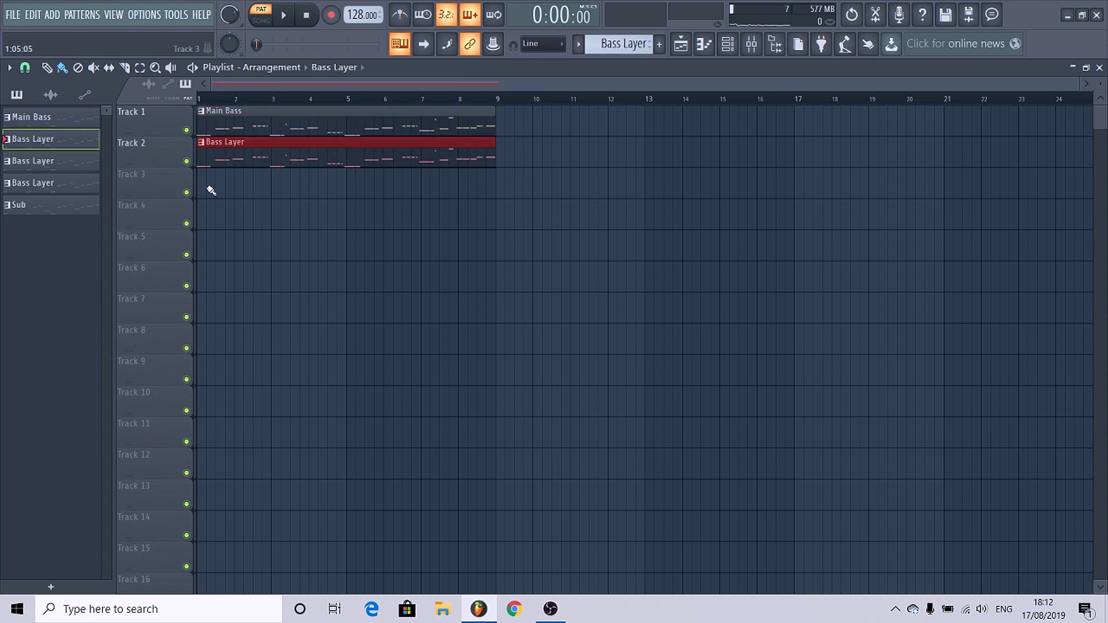
pyautogui.moveTo(262, 180)
pyautogui.mouseDown()
pyautogui.moveTo(197, 200)
pyautogui.moveTo(217, 227)
pyautogui.moveTo(199, 225)
pyautogui.mouseUp()
pyautogui.moveTo(320, 252); pyautogui.dragTo(249, 249)
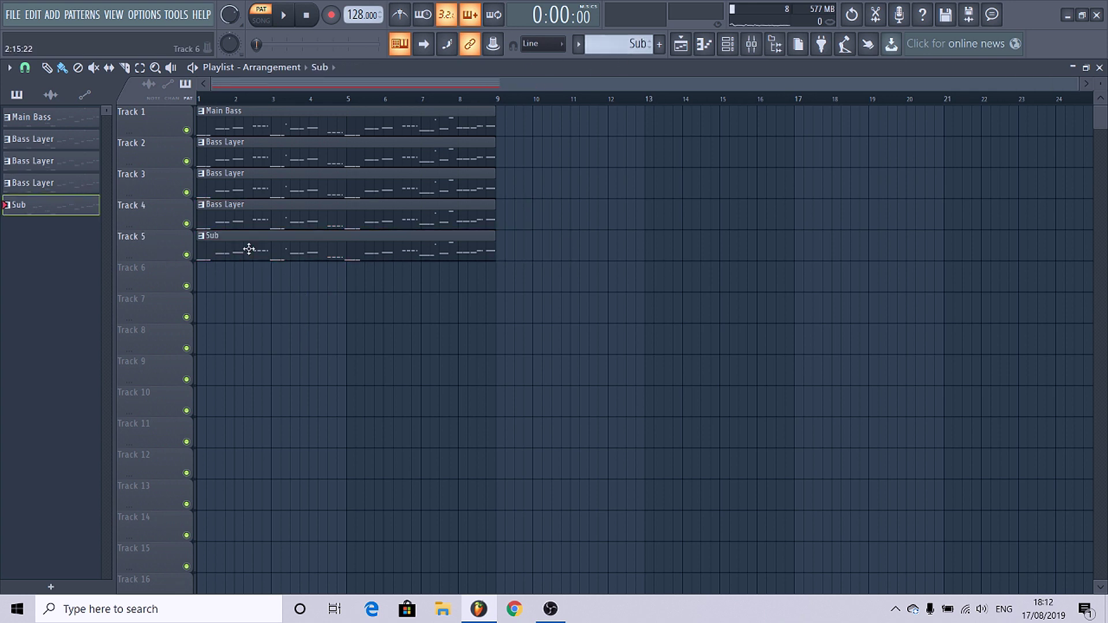
pyautogui.rightClick(186, 130)
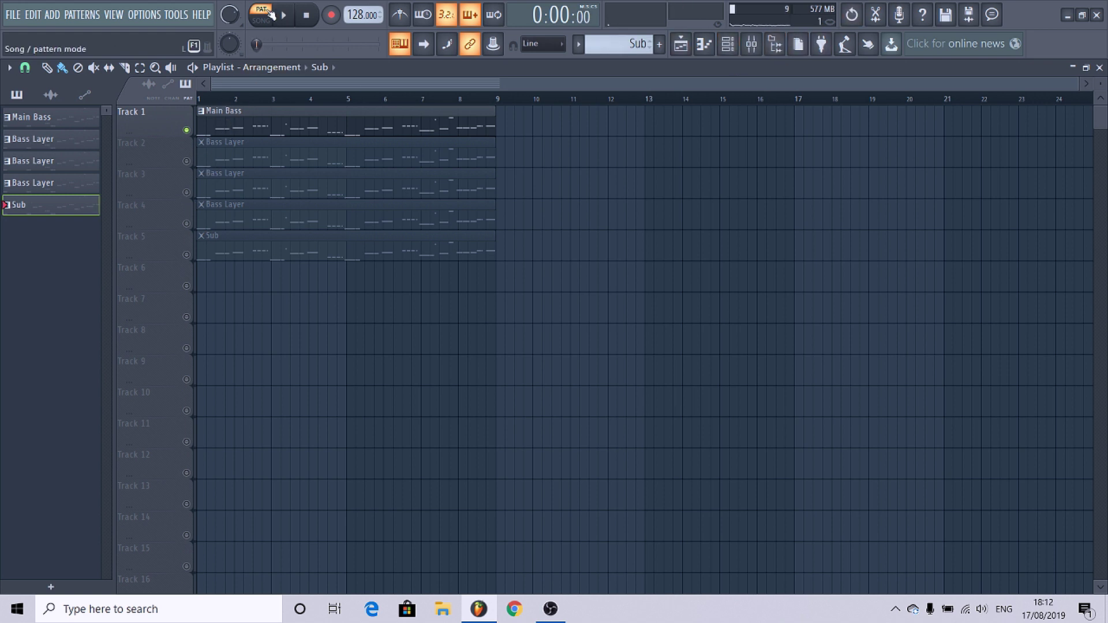
# Play the soloed Main Bass, test and reset its channel pitch, and create an automation clip for that pitch.
pyautogui.press('space')
pyautogui.click(728, 43)
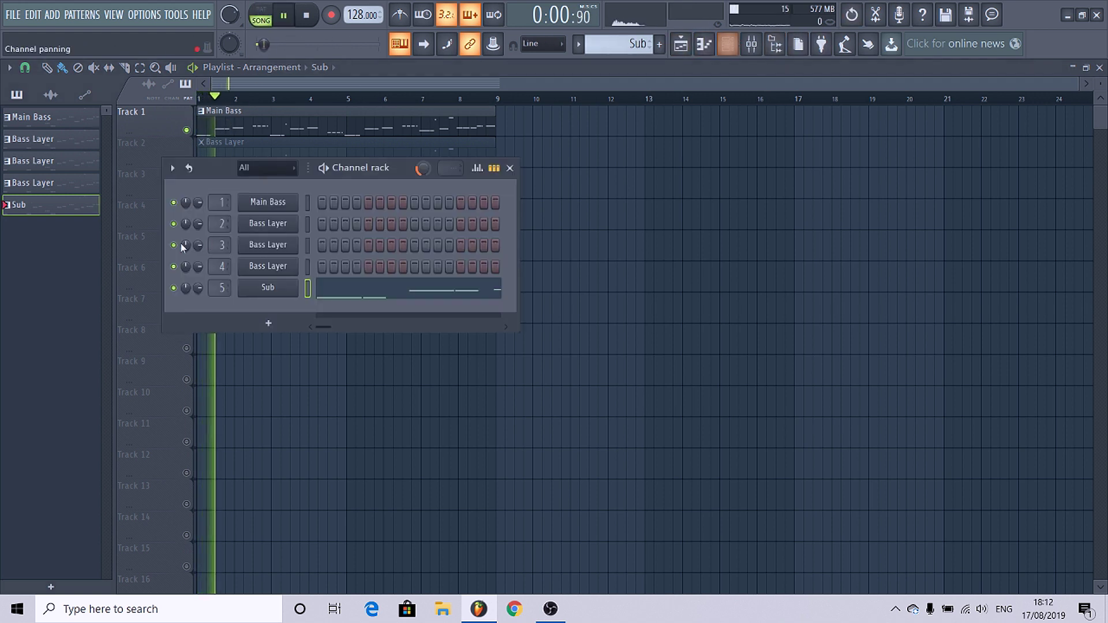
pyautogui.click(268, 202)
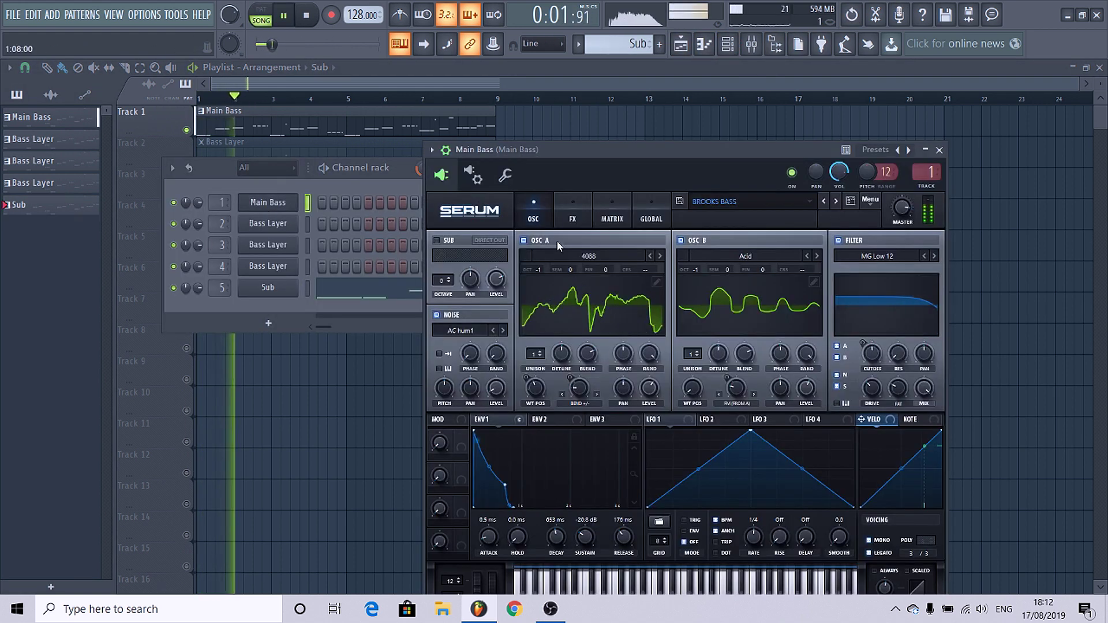
pyautogui.moveTo(868, 173); pyautogui.dragTo(868, 165)
pyautogui.rightClick(868, 172)
pyautogui.click(892, 180)
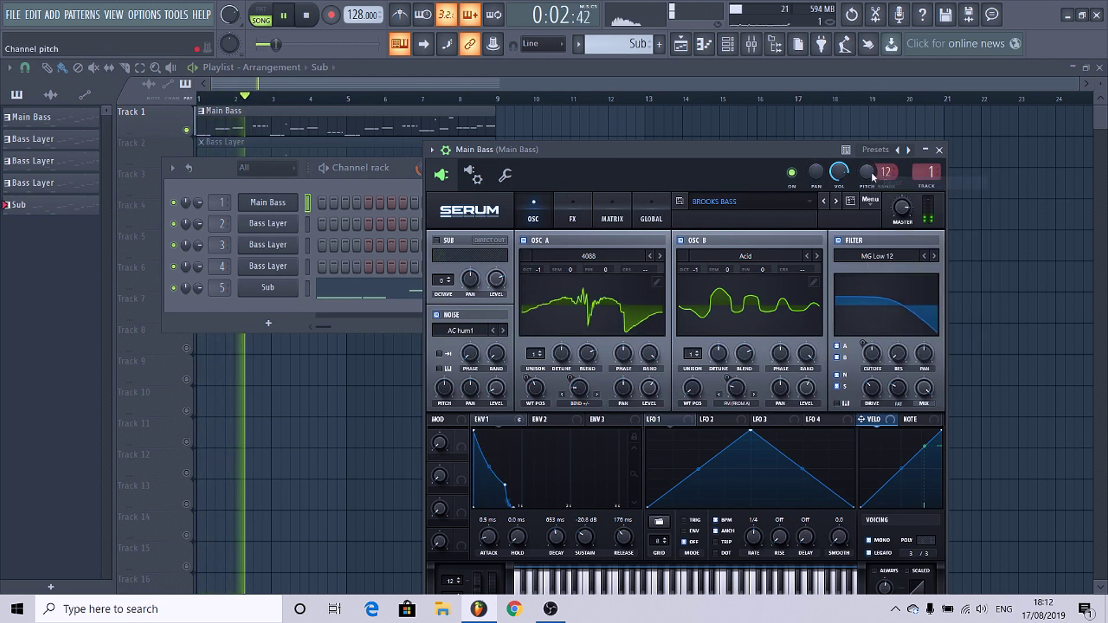
pyautogui.press('space')
pyautogui.rightClick(869, 173)
pyautogui.click(912, 261)
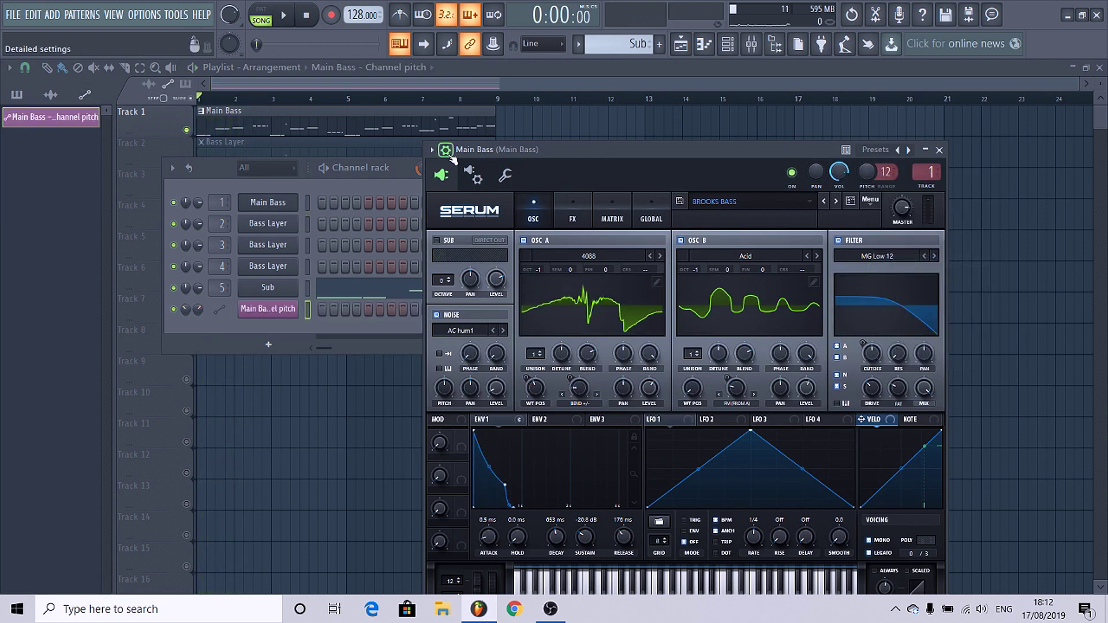
# Hide the Main Bass channel settings, close the open windows, and make playlist Track 6 active and much taller for editing the pitch clip.
pyautogui.click(446, 152)
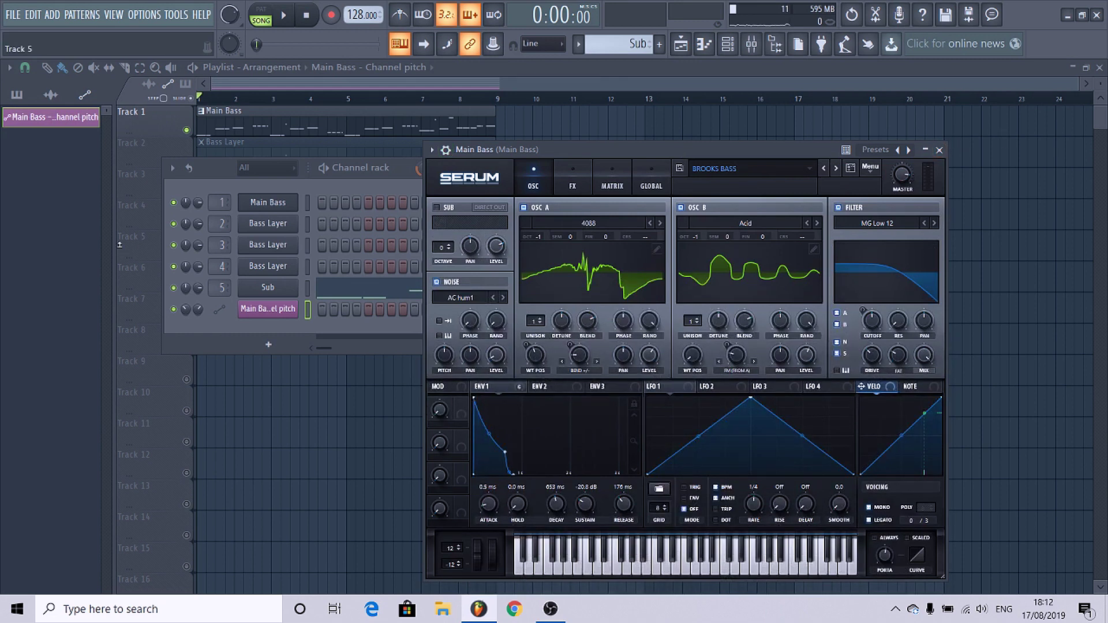
pyautogui.press('F12')
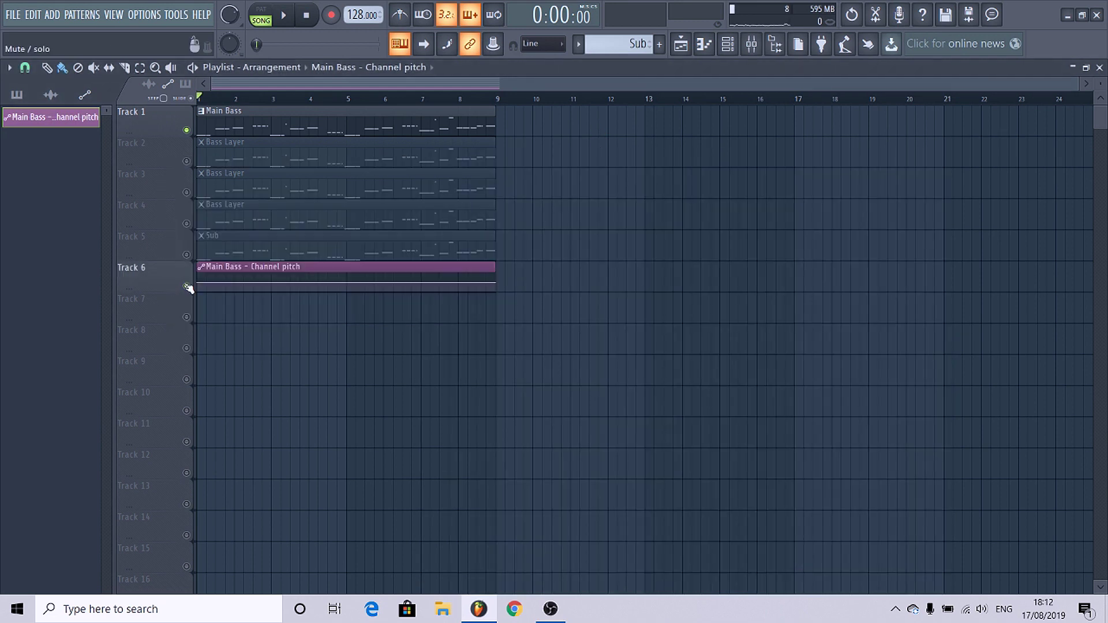
pyautogui.scroll(3, 157, 282)
pyautogui.moveTo(161, 288); pyautogui.dragTo(141, 456)
pyautogui.scroll(3, 146, 400)
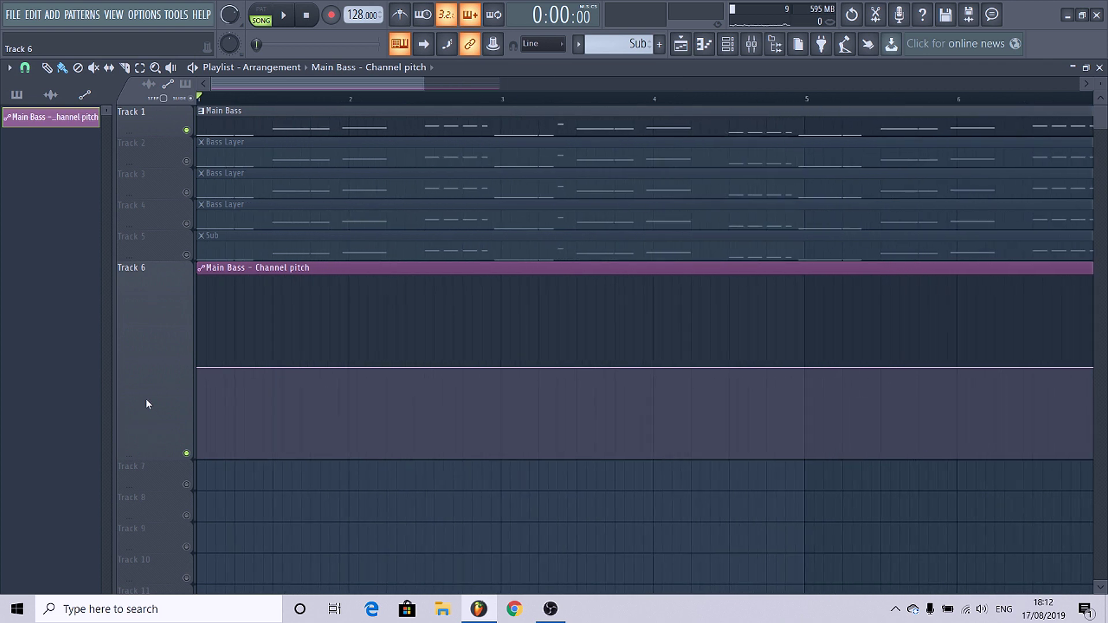
# Copy the pitch clip's starting value and paste it (50%) onto a new automation point at 1:09:00.
pyautogui.rightClick(202, 368)
pyautogui.click(231, 551)
pyautogui.scroll(2, 181, 387)
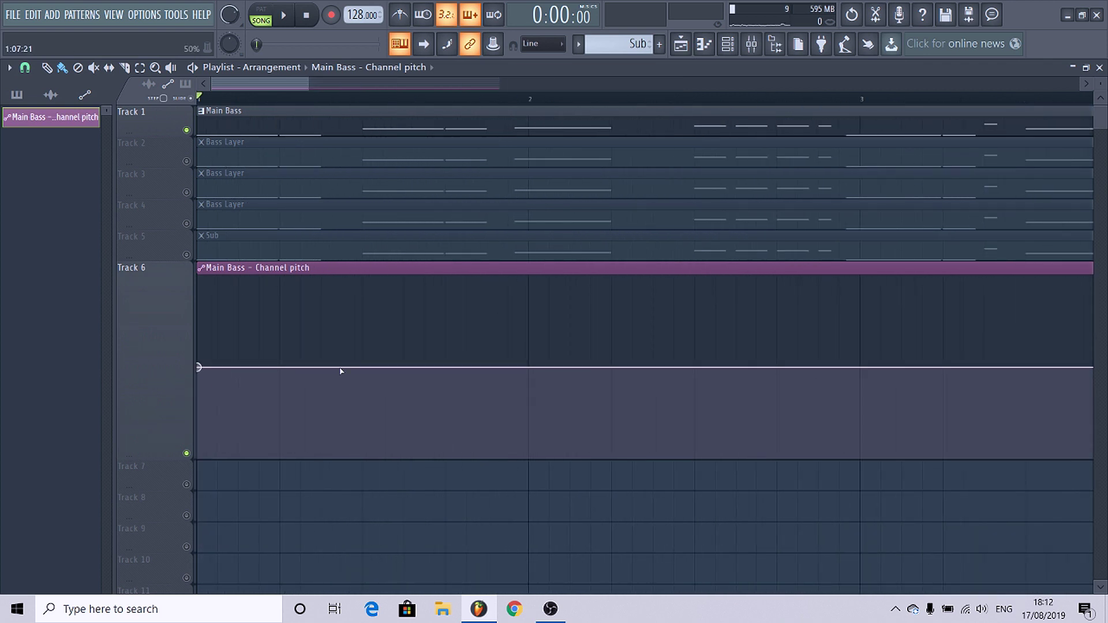
pyautogui.click(280, 368)
pyautogui.click(362, 372)
pyautogui.rightClick(362, 371)
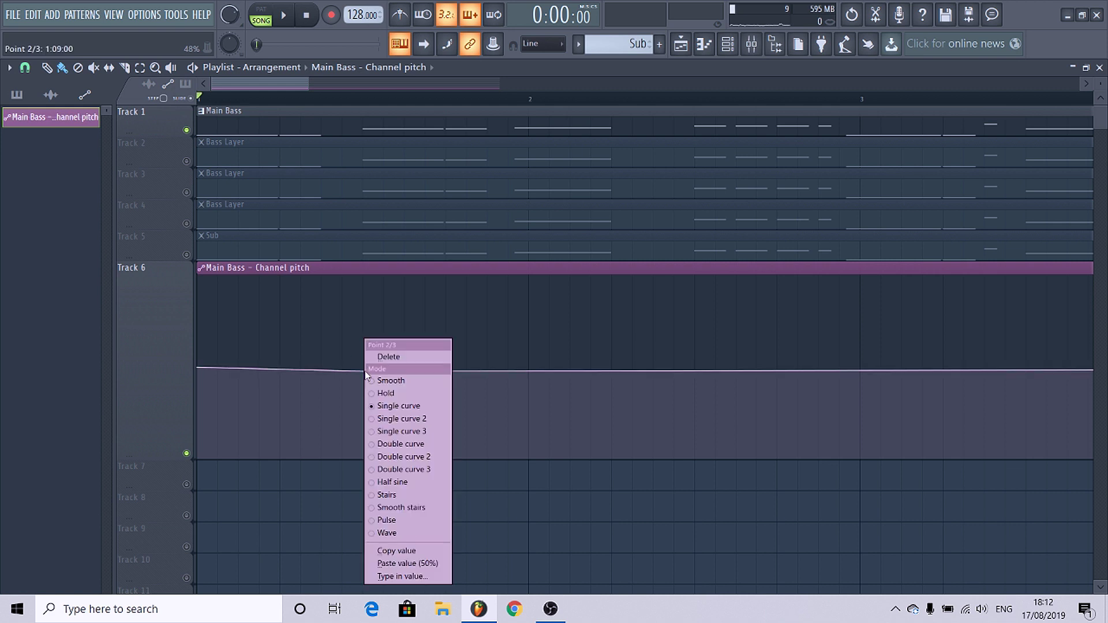
pyautogui.click(408, 563)
# Draw a pitch dip that drops vertically to the bottom at 1:09:00 and returns to 50% at 1:09:09.
pyautogui.scroll(6, 328, 416)
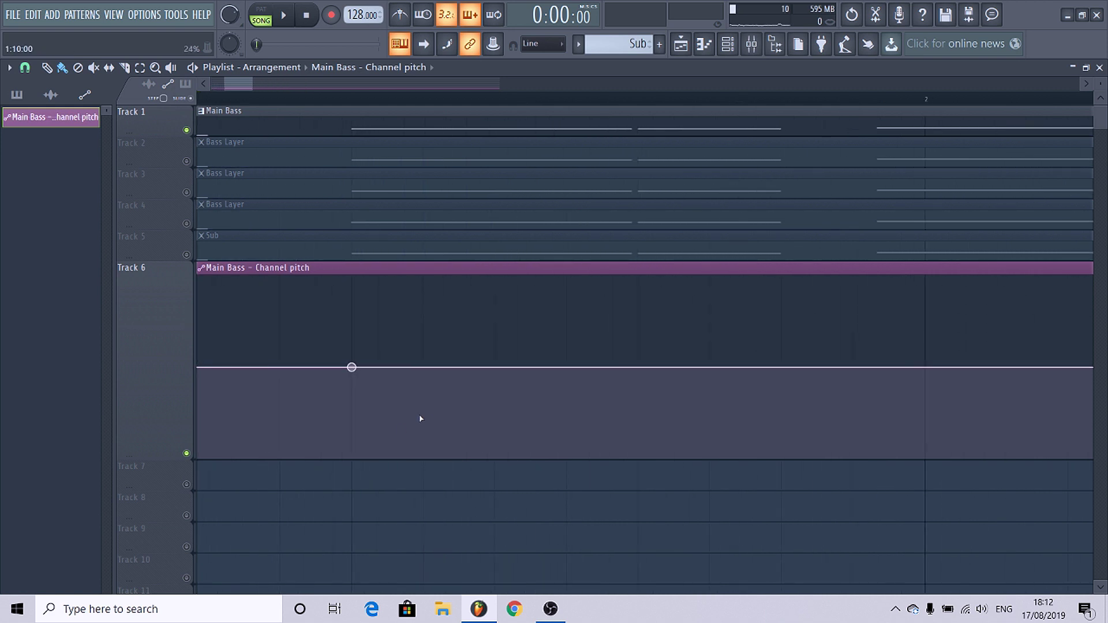
pyautogui.keyDown('ctrl'); pyautogui.rightClick(380, 422); pyautogui.keyUp('ctrl')
pyautogui.scroll(4, 320, 470)
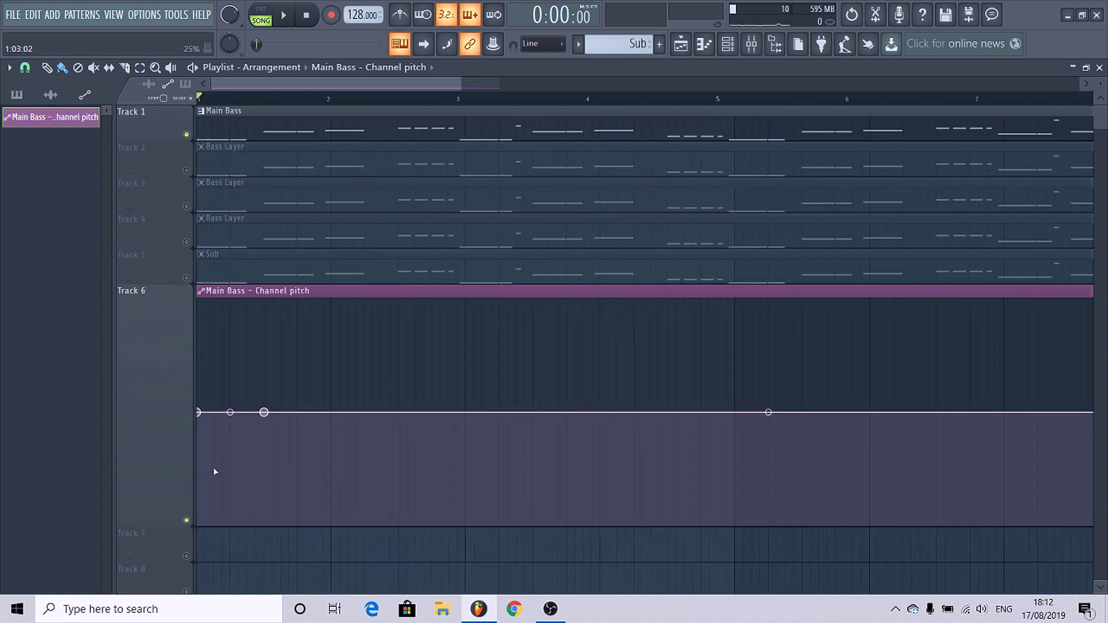
pyautogui.scroll(3, 321, 470)
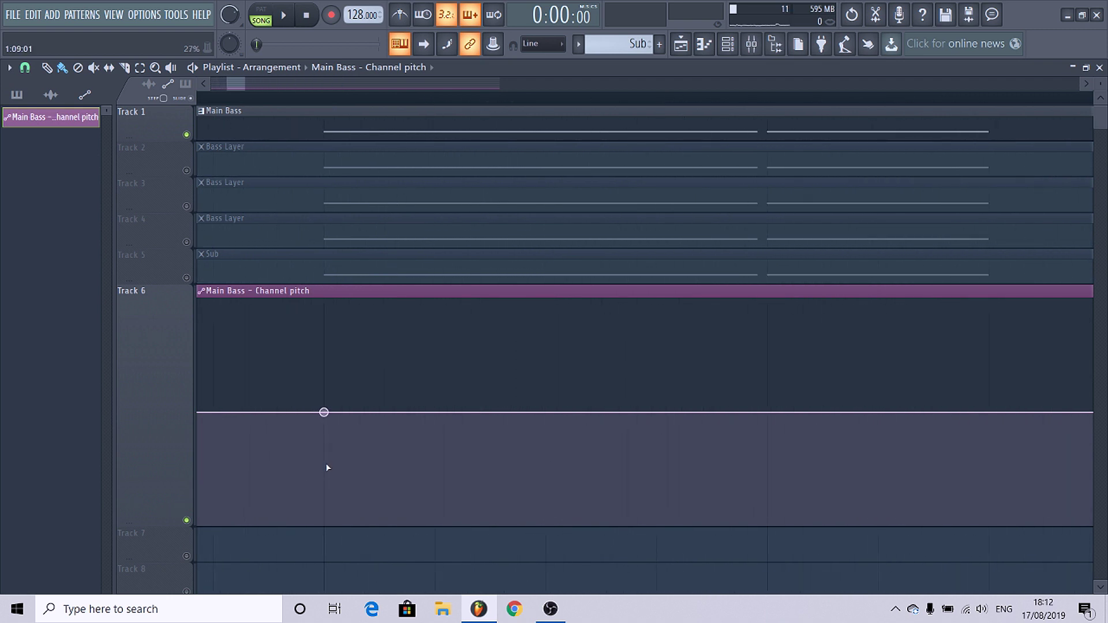
pyautogui.moveTo(325, 463); pyautogui.dragTo(315, 546)
pyautogui.rightClick(366, 430)
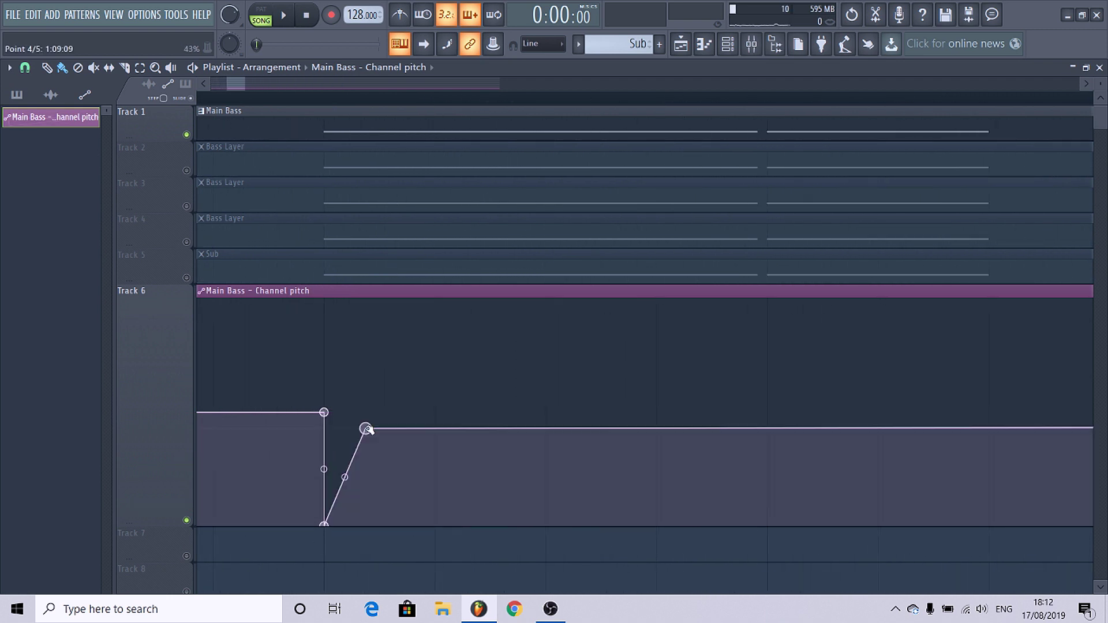
pyautogui.rightClick(366, 431)
pyautogui.press('p')
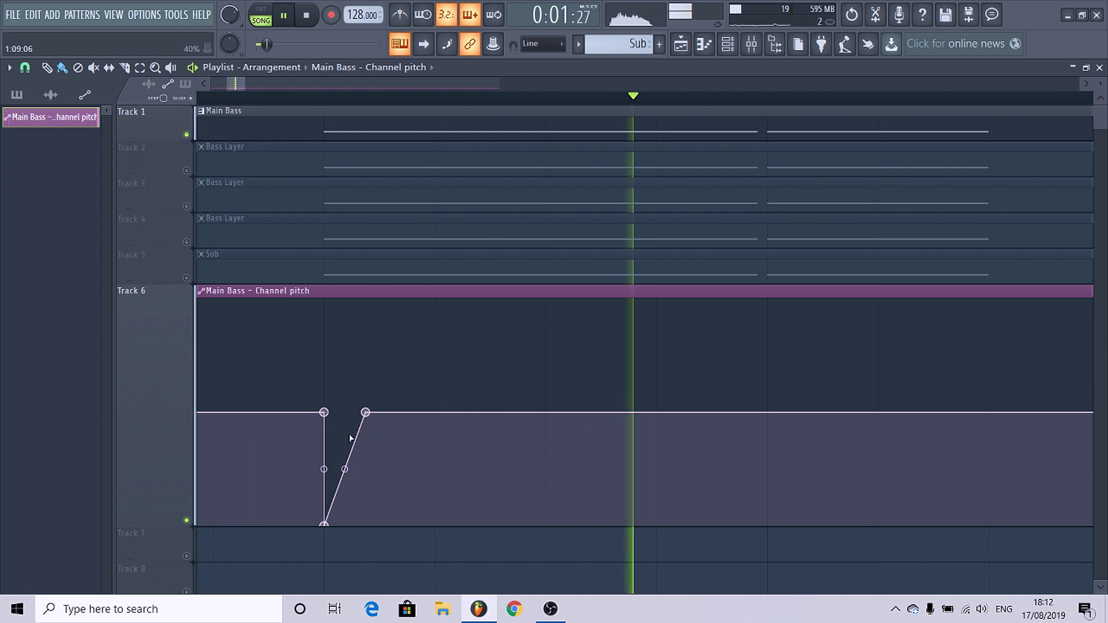
# Lengthen the first dip's return by moving its end point to 1:09:16 at 50%, and audition it.
pyautogui.moveTo(365, 412); pyautogui.dragTo(399, 413)
pyautogui.rightClick(400, 414)
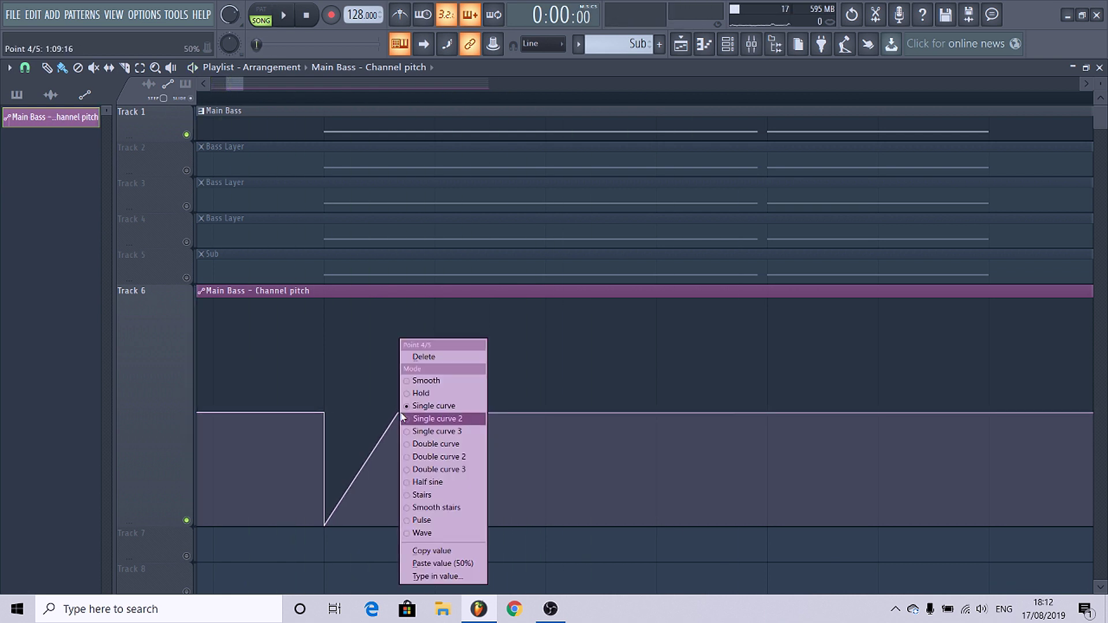
pyautogui.click(377, 452)
pyautogui.scroll(-1, 326, 420)
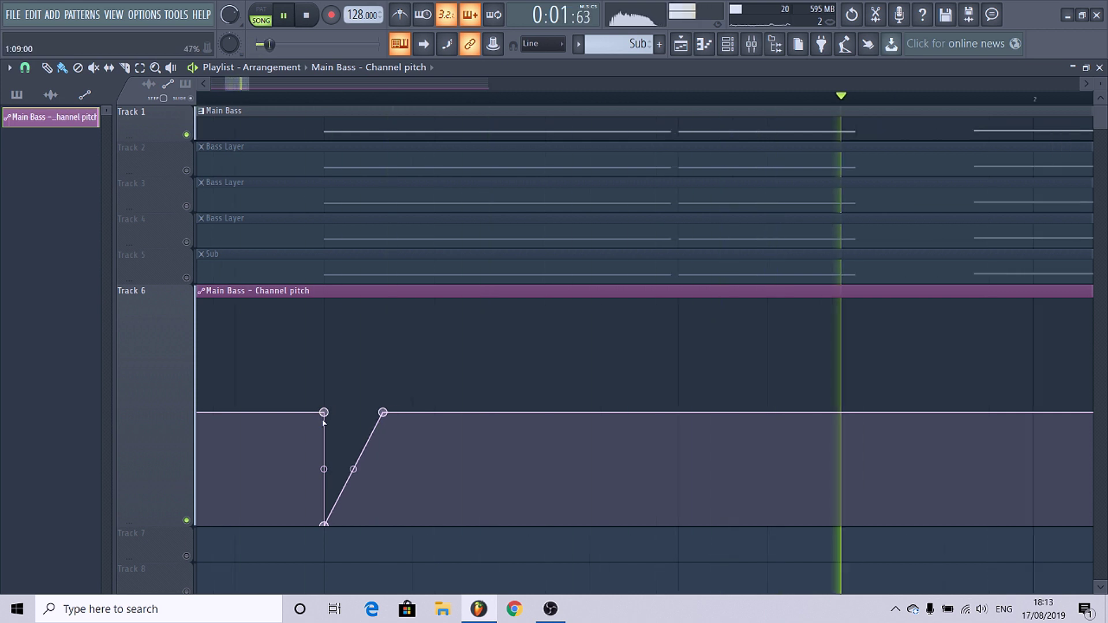
pyautogui.press('space')
# Add an automation point at 2:03:00 on the pitch clip and paste the copied 50% value onto it.
pyautogui.scroll(-3, 371, 408)
pyautogui.scroll(1, 398, 404)
pyautogui.scroll(-1, 445, 392)
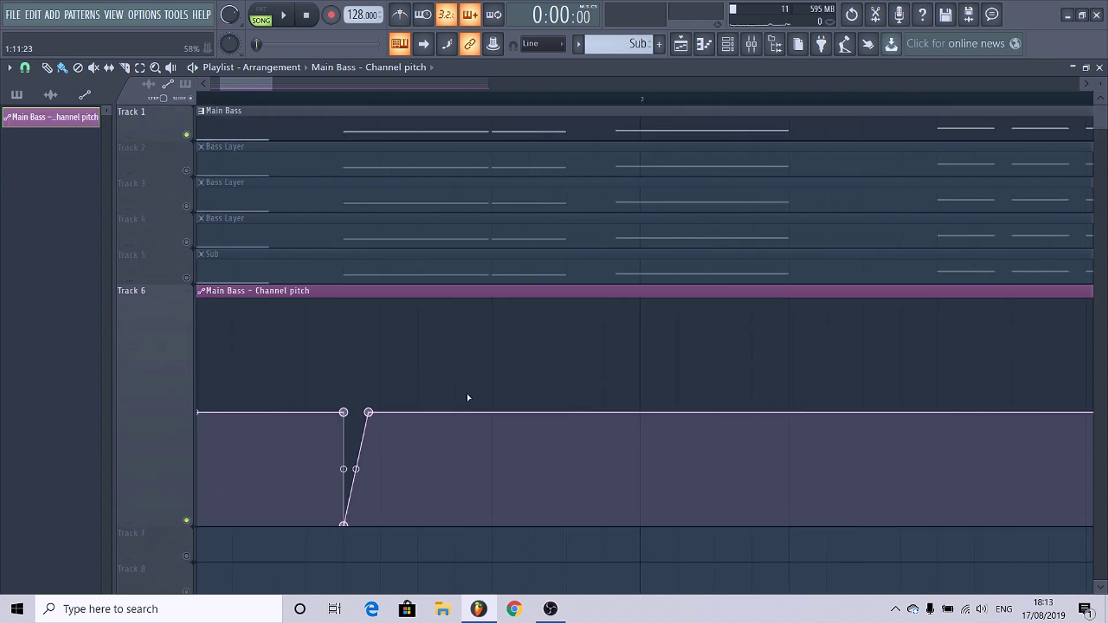
pyautogui.scroll(-3, 530, 382)
pyautogui.scroll(1, 719, 373)
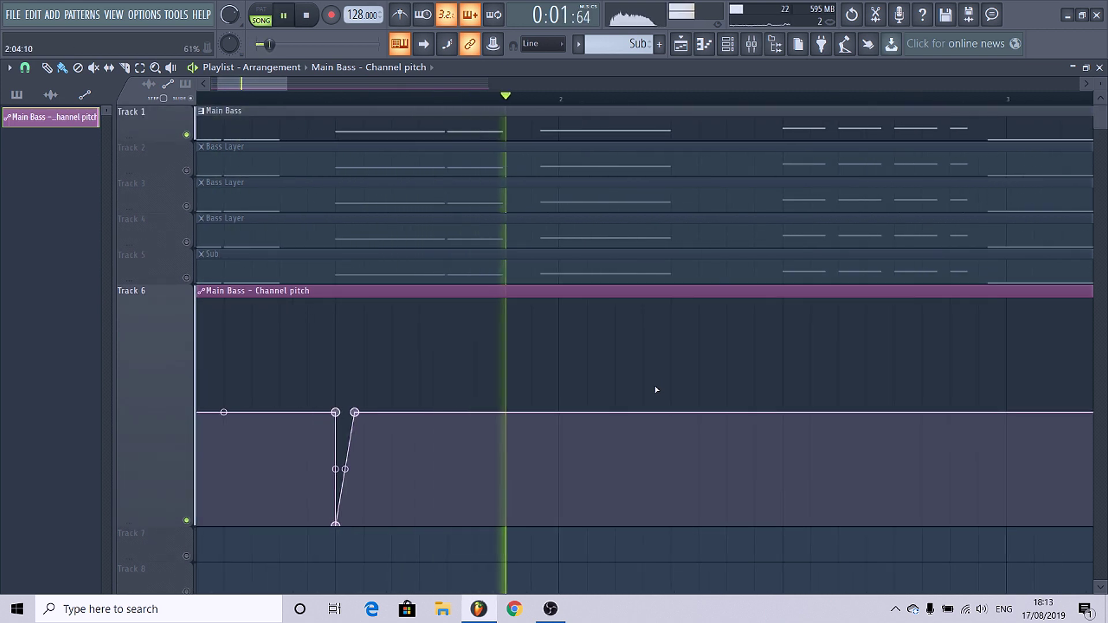
pyautogui.press('space')
pyautogui.rightClick(616, 411)
pyautogui.rightClick(616, 411)
pyautogui.click(648, 563)
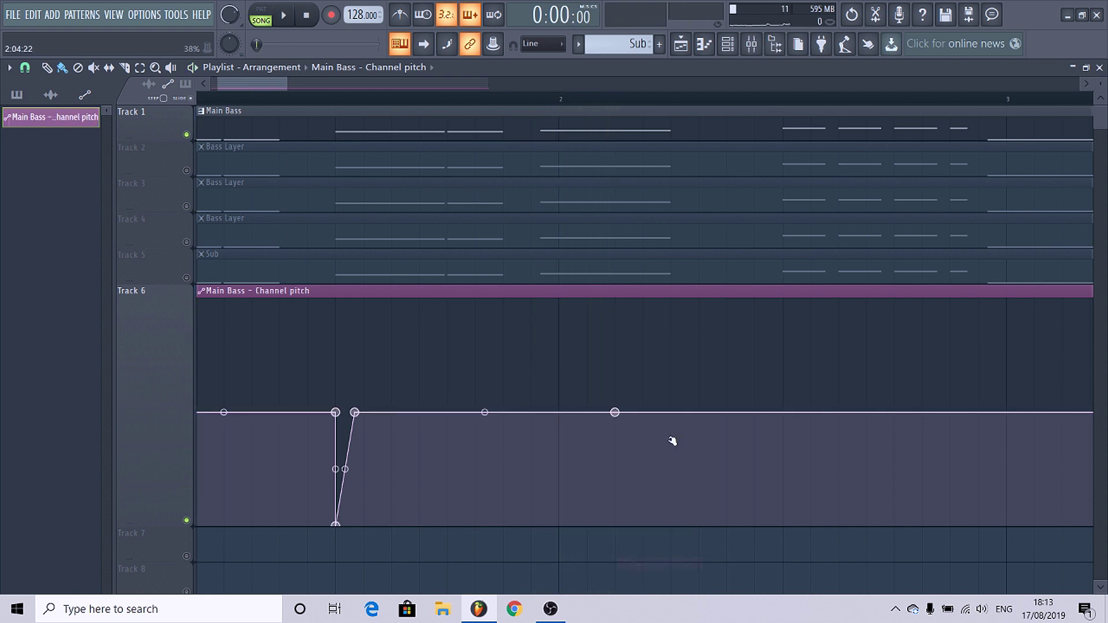
# Draw the second pitch fall through a point at 2:04:00 down to 0% at 2:05:00, deleting the surplus point.
pyautogui.rightClick(643, 440)
pyautogui.moveTo(643, 440); pyautogui.dragTo(670, 554)
pyautogui.rightClick(670, 435)
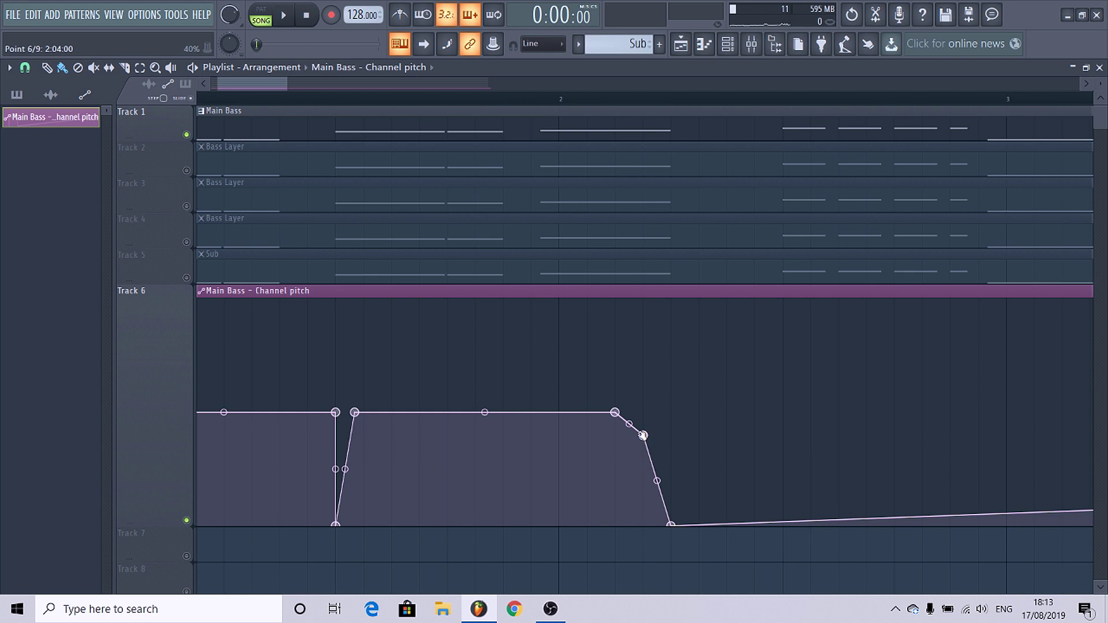
pyautogui.rightClick(644, 435)
pyautogui.click(664, 358)
pyautogui.rightClick(645, 436)
pyautogui.click(664, 358)
pyautogui.rightClick(669, 421)
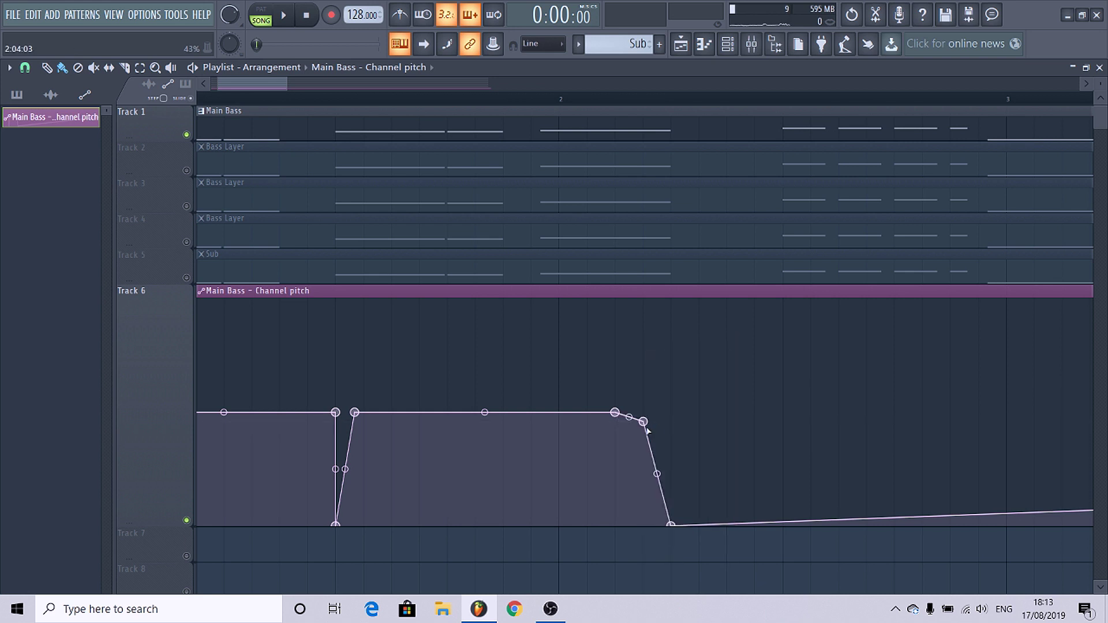
# Move the intermediate point to 2:05:00, paste 50% onto it, and delete it to leave a straight fall from 2:03:00.
pyautogui.moveTo(647, 429); pyautogui.dragTo(663, 423)
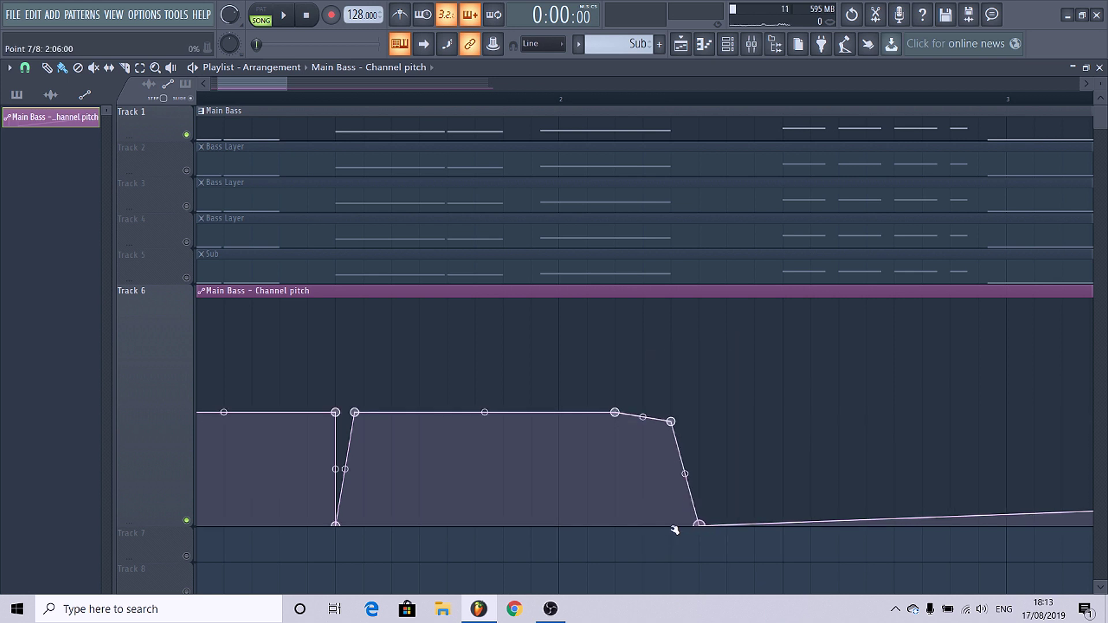
pyautogui.rightClick(670, 424)
pyautogui.click(716, 564)
pyautogui.rightClick(669, 414)
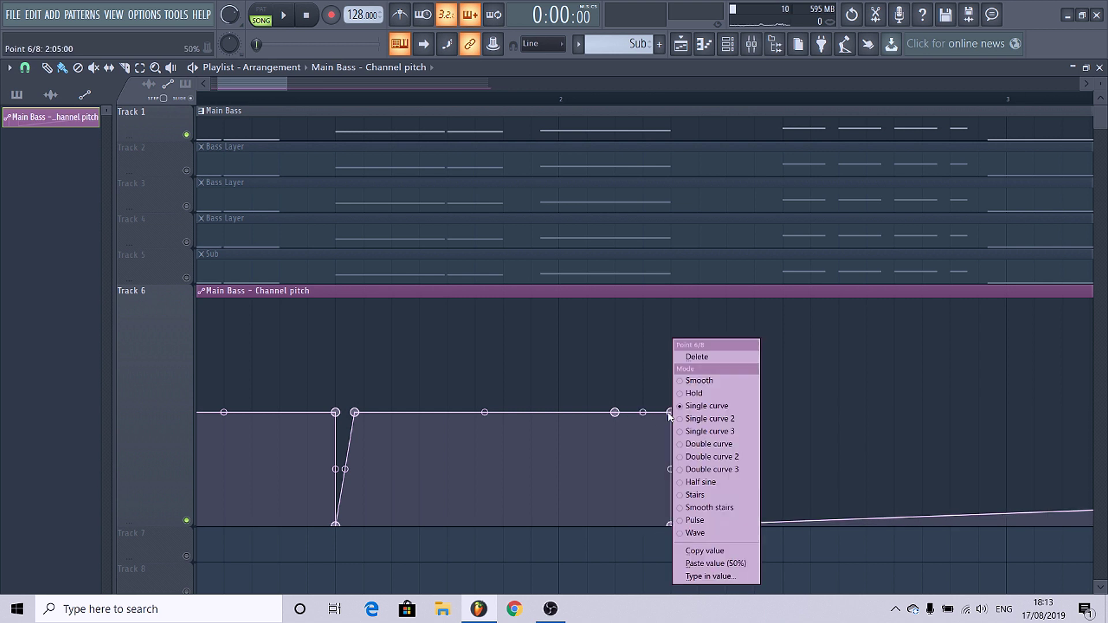
pyautogui.click(696, 356)
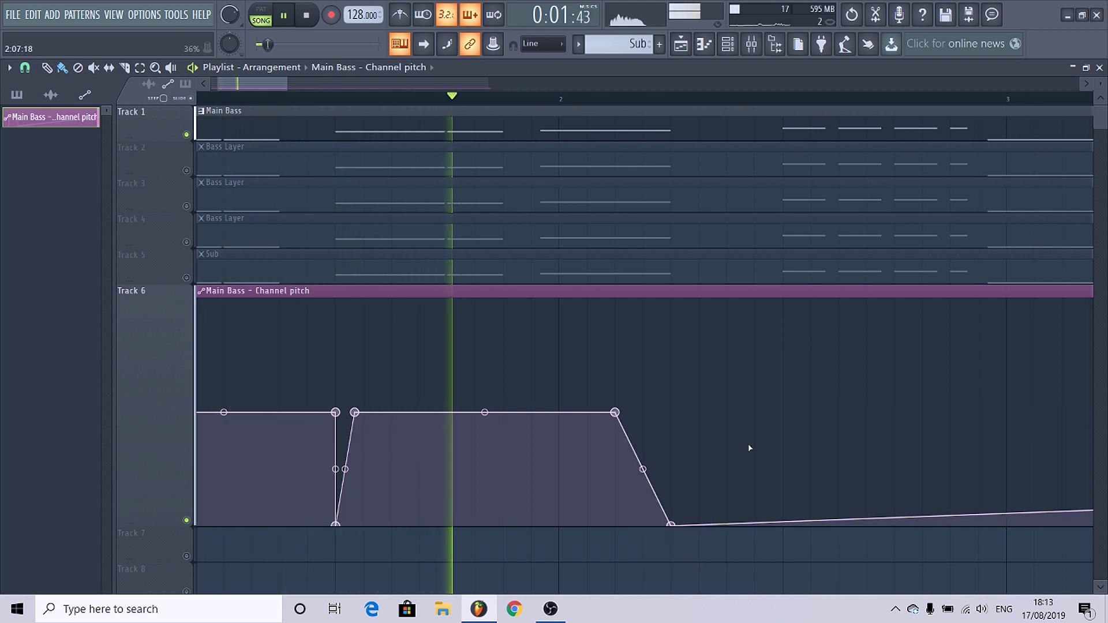
pyautogui.press('space')
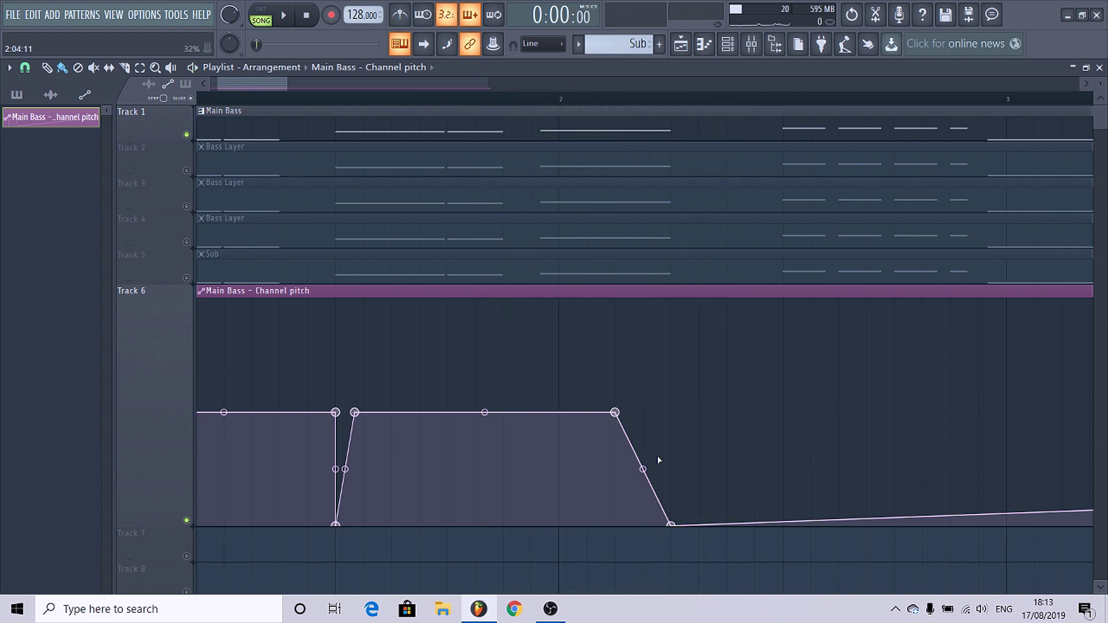
# Add a return point at 2:08:00 with the copied 50% value, remove the surplus point, and audition the rise.
pyautogui.rightClick(777, 428)
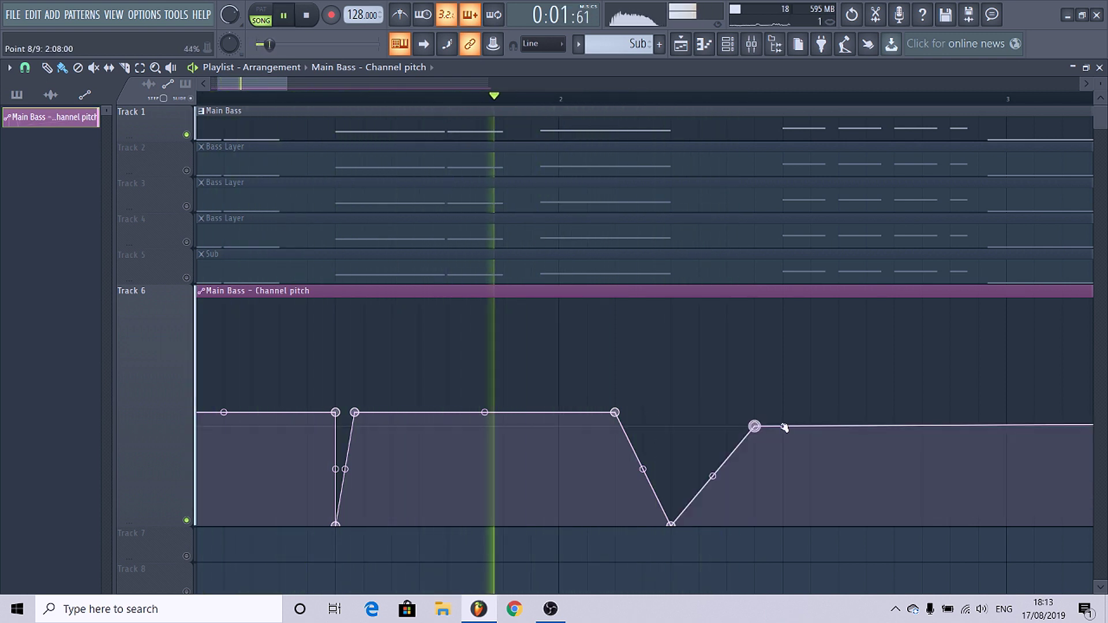
pyautogui.rightClick(755, 428)
pyautogui.press('p')
pyautogui.rightClick(756, 428)
pyautogui.press('d')
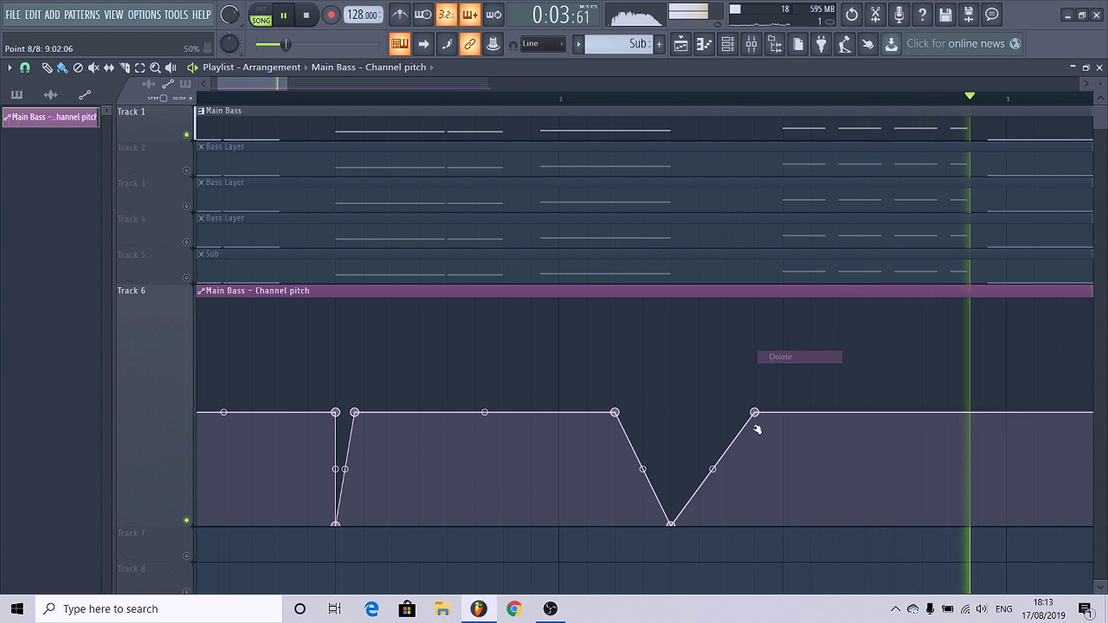
pyautogui.press('space')
pyautogui.press('space')
# Replace the second dip's return point with one at 2:09:00, setting it to the copied 50% value.
pyautogui.click(783, 412)
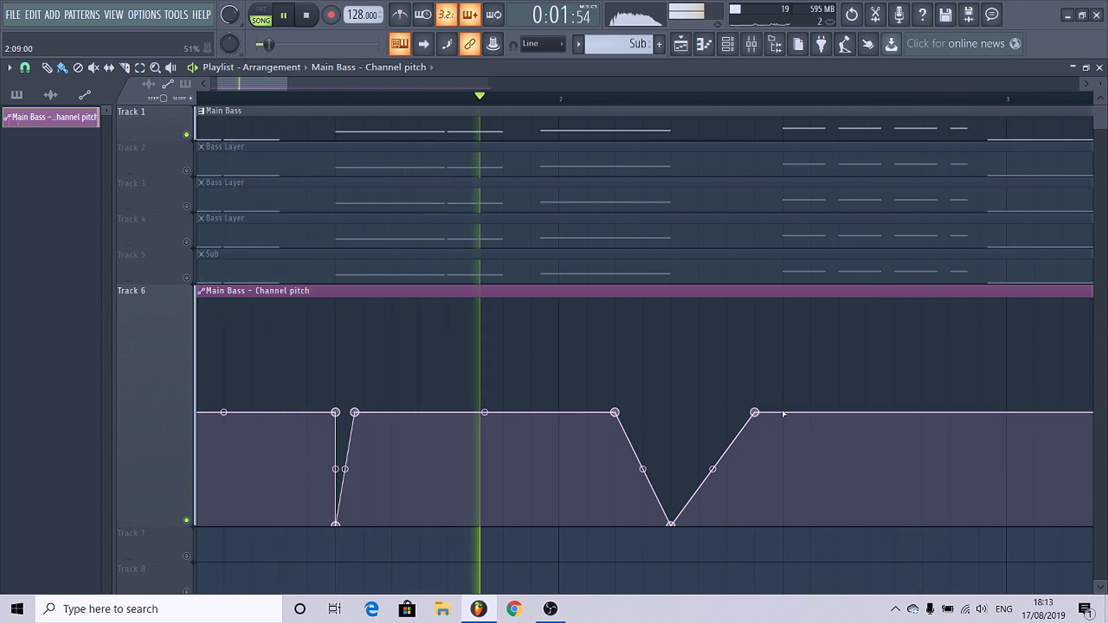
pyautogui.rightClick(785, 413)
pyautogui.press('d')
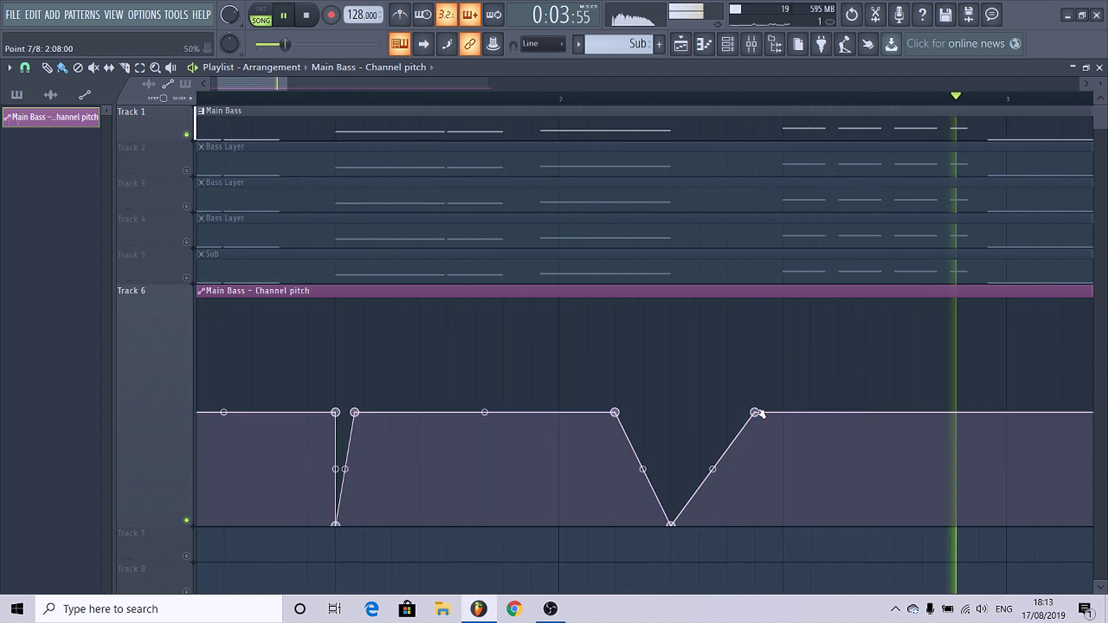
pyautogui.press('space')
pyautogui.rightClick(783, 412)
pyautogui.press('p')
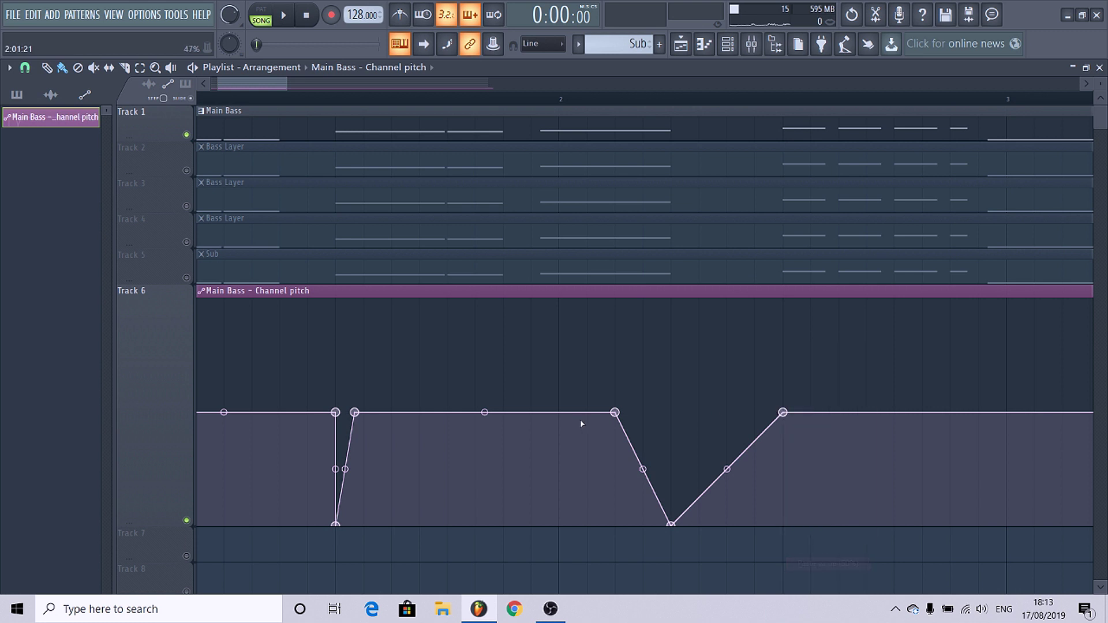
# Play the arrangement from the start to audition the pitch dips in bars 1 and 2.
pyautogui.scroll(-4, 543, 442)
pyautogui.press('space')
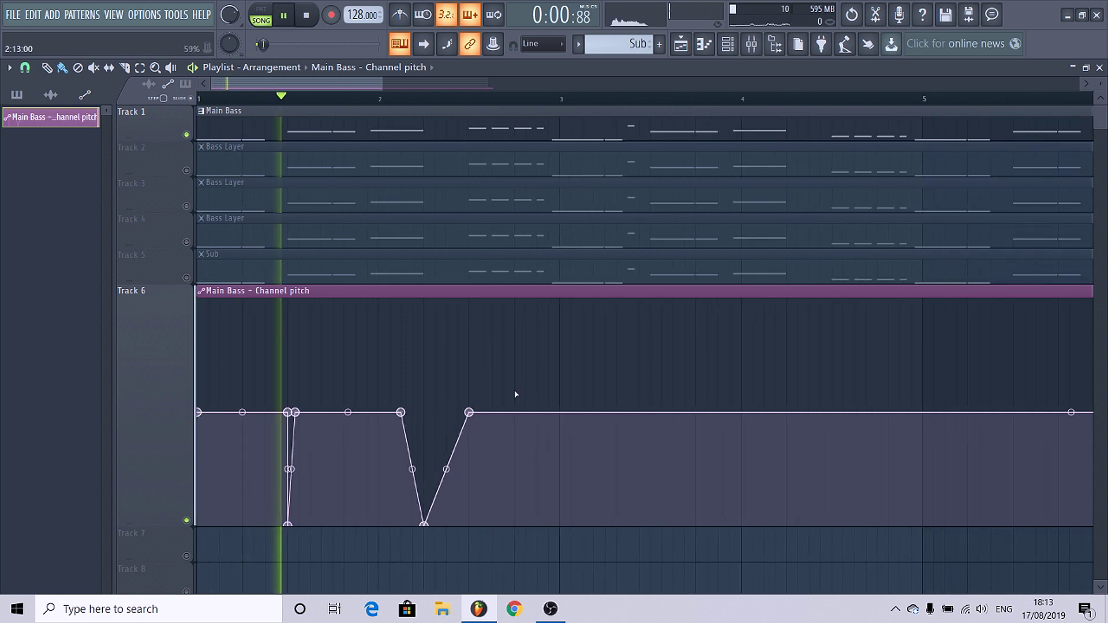
pyautogui.scroll(3, 534, 420)
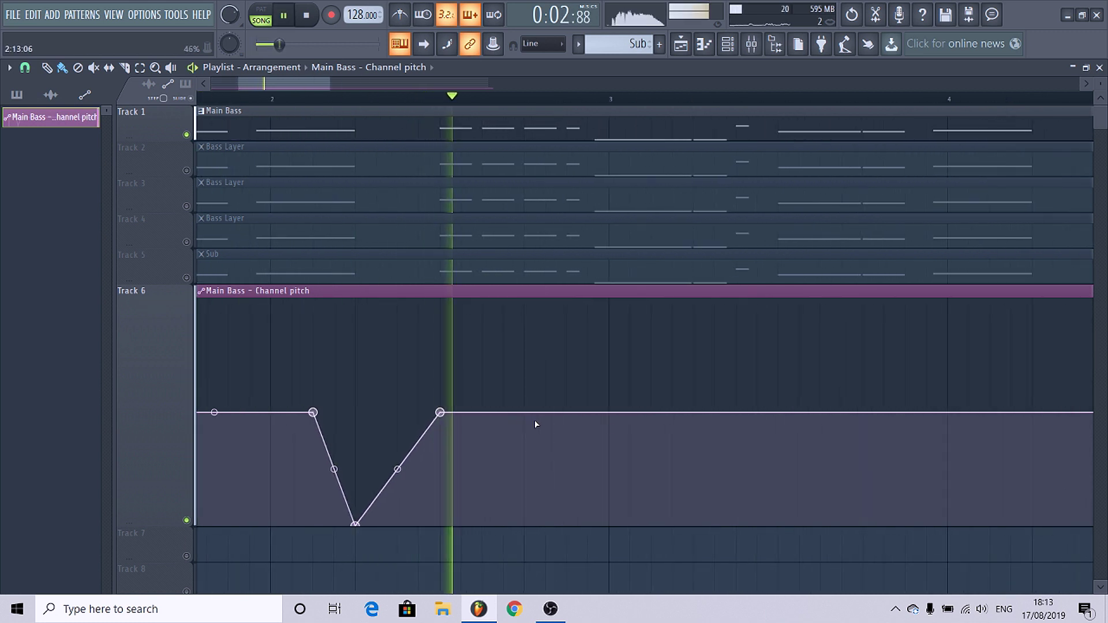
pyautogui.press('space')
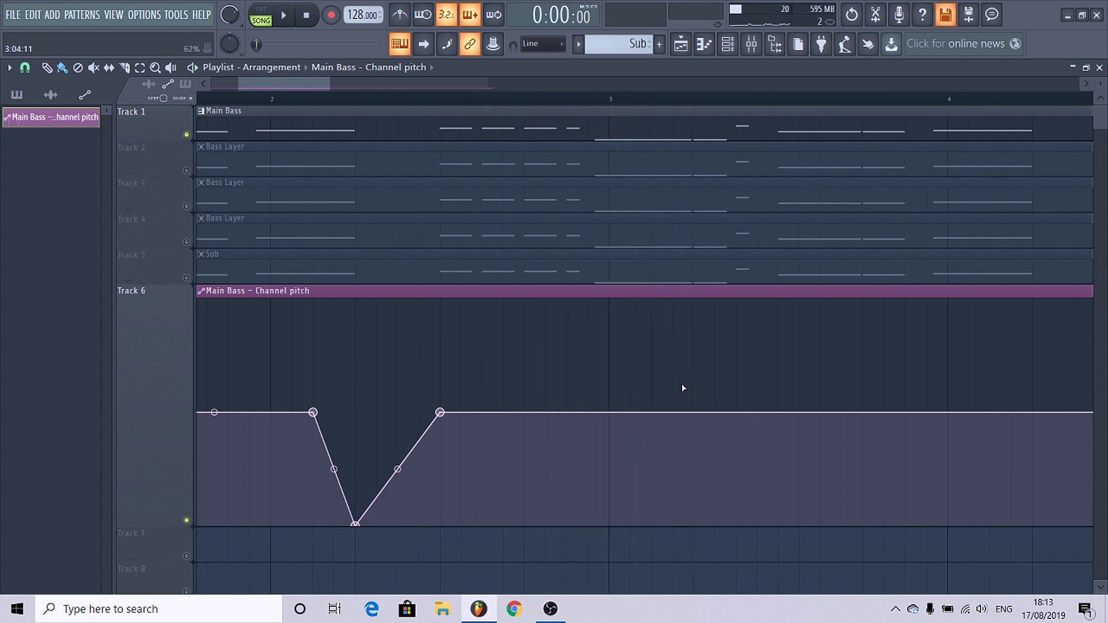
# Drop the pitch vertically to the minimum at 3:05:00, add a 50% return point at 3:05:14, and audition the new dip.
pyautogui.scroll(2, 745, 441)
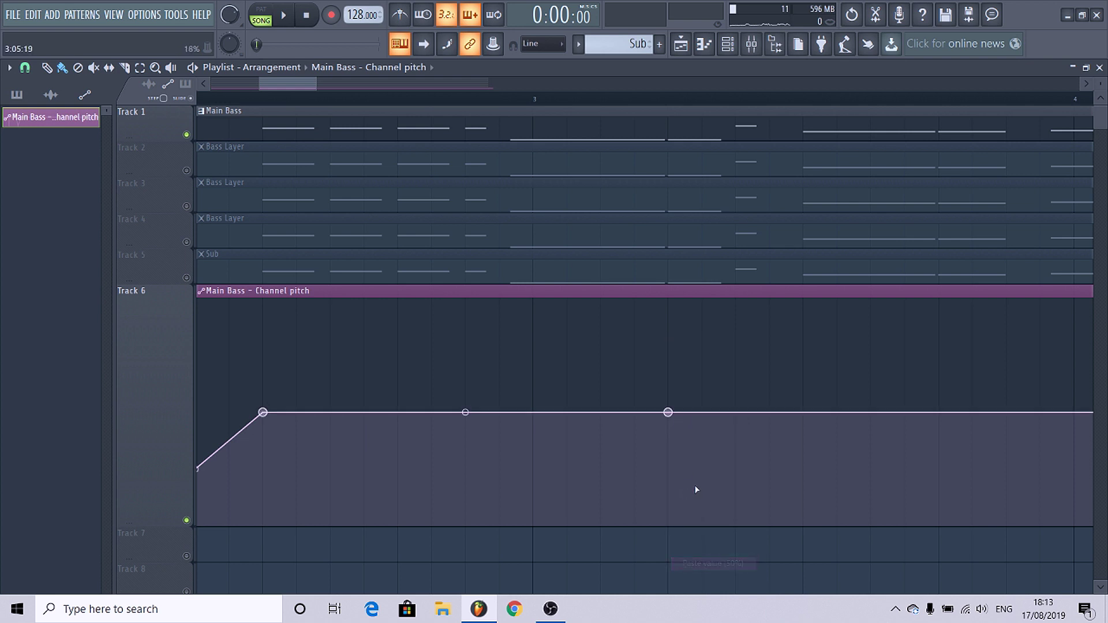
pyautogui.scroll(4, 695, 480)
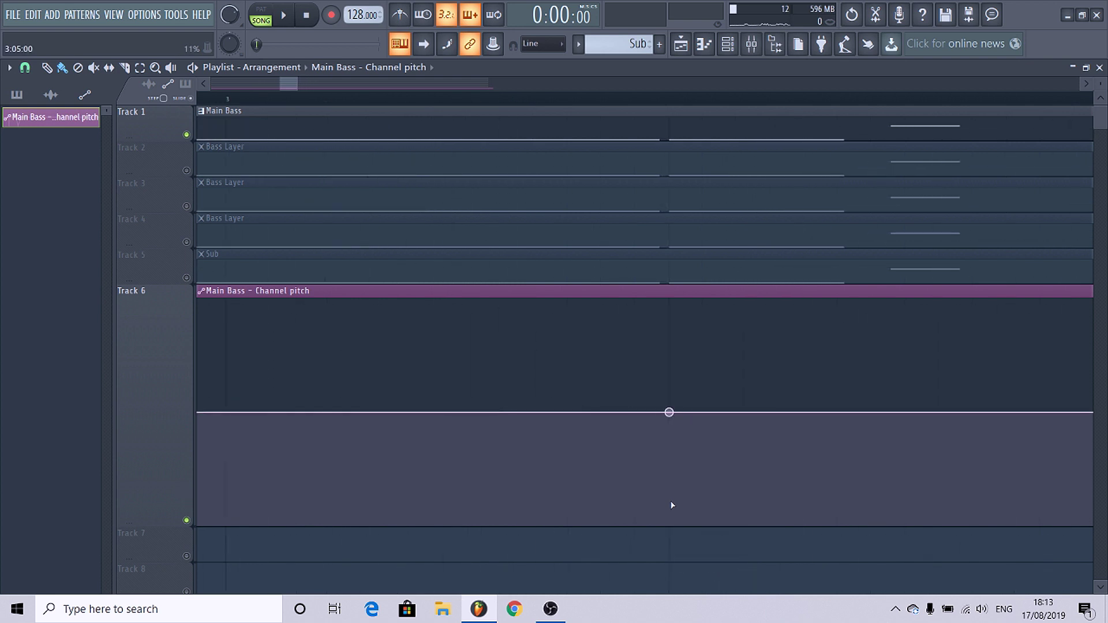
pyautogui.moveTo(670, 500); pyautogui.dragTo(670, 547)
pyautogui.click(733, 412)
pyautogui.rightClick(734, 412)
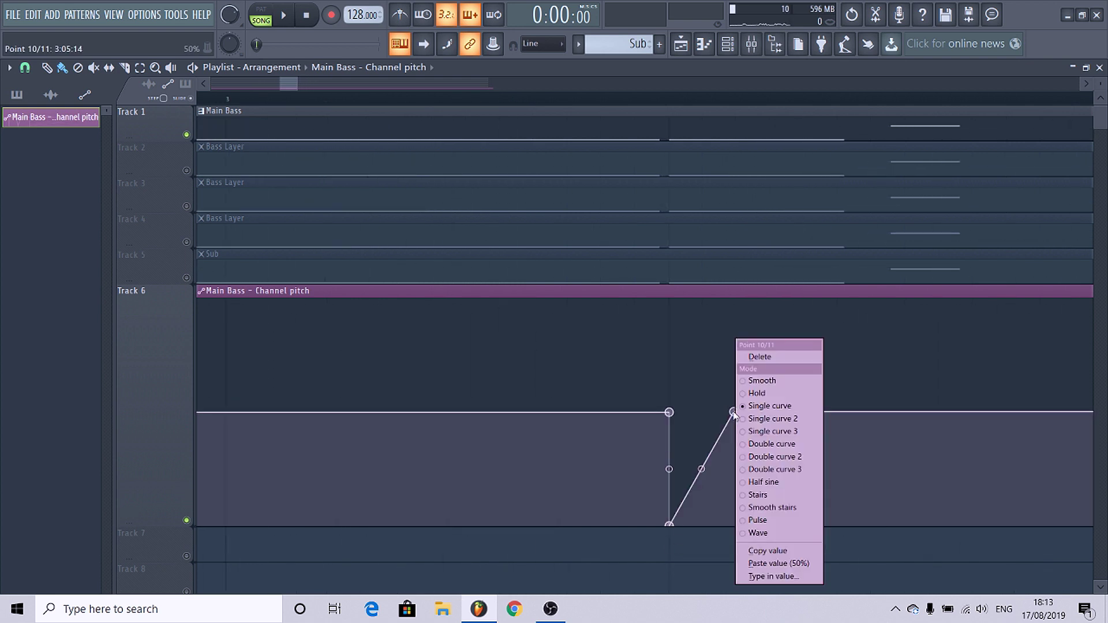
pyautogui.press('Escape')
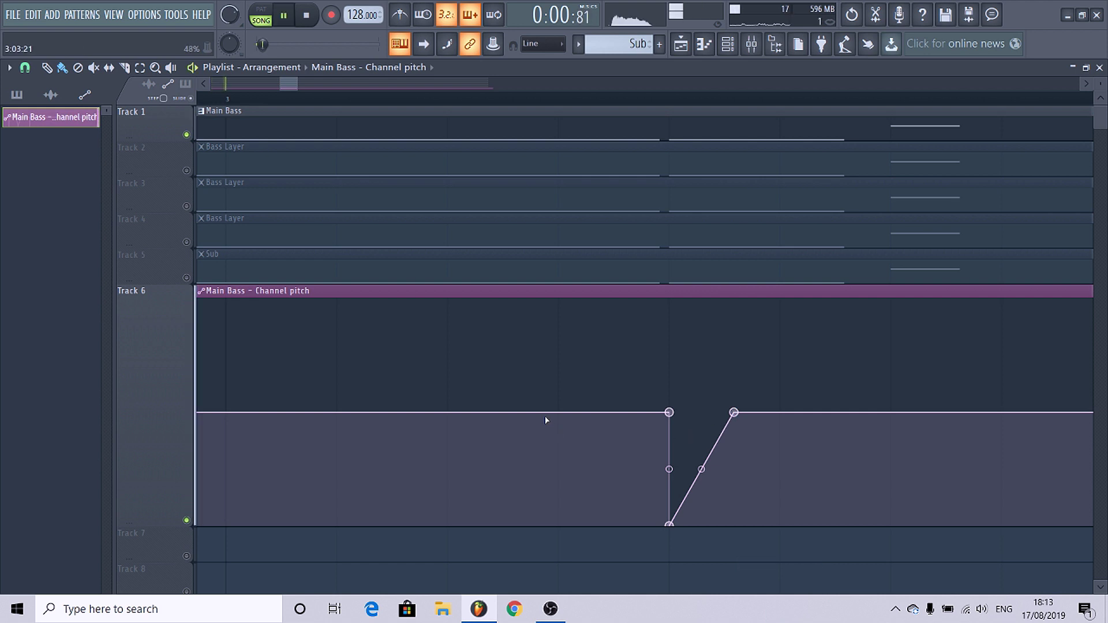
pyautogui.scroll(-6, 546, 421)
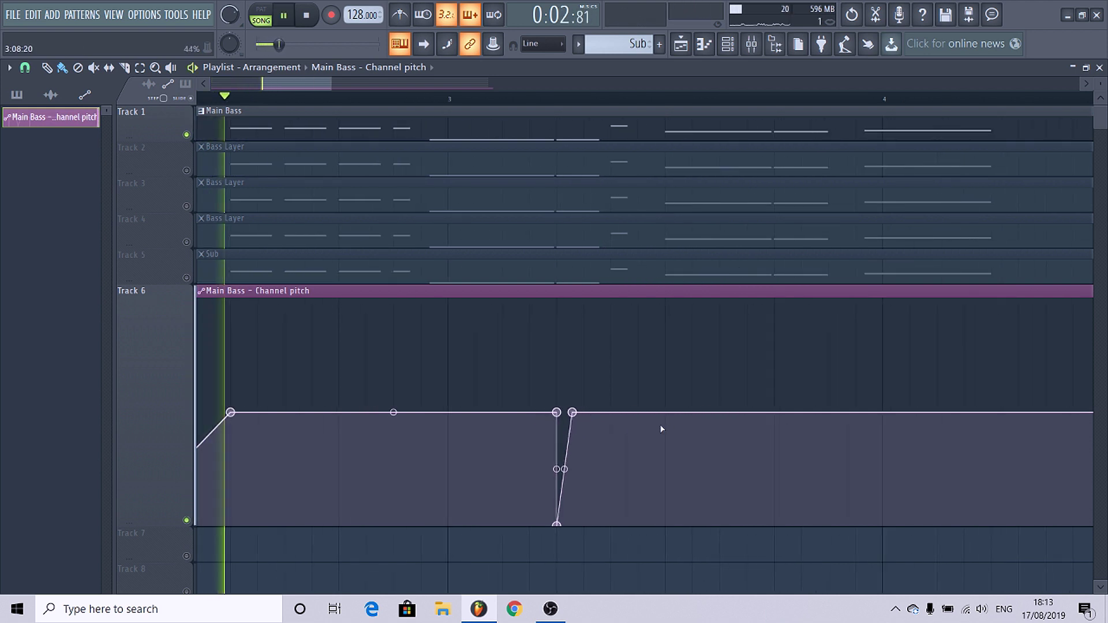
pyautogui.scroll(-3, 664, 424)
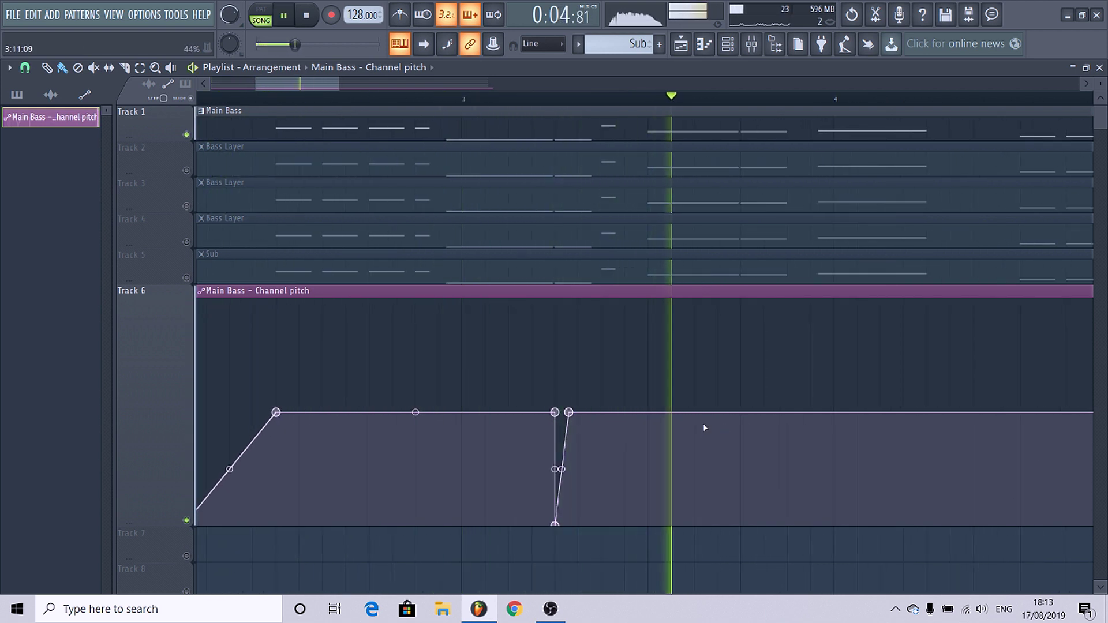
pyautogui.press('space')
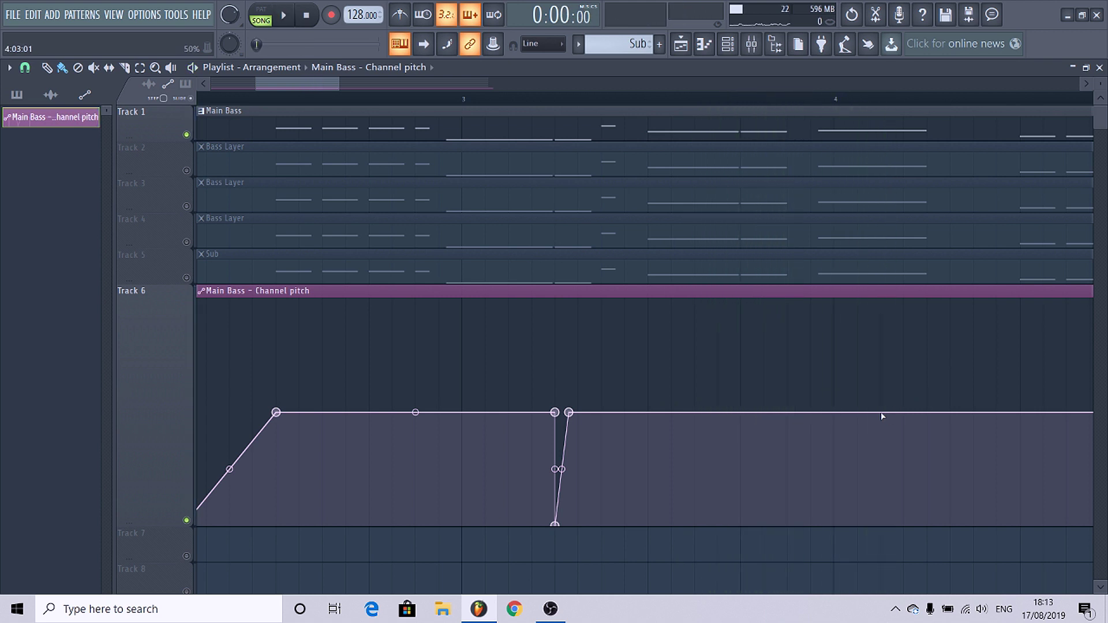
# Build a bar 4 dip starting around 4:03:00 at 50%, reaching the minimum at 4:05:00 and returning to the copied 50% at 4:09:00.
pyautogui.rightClick(881, 414)
pyautogui.rightClick(881, 414)
pyautogui.click(916, 564)
pyautogui.click(926, 448)
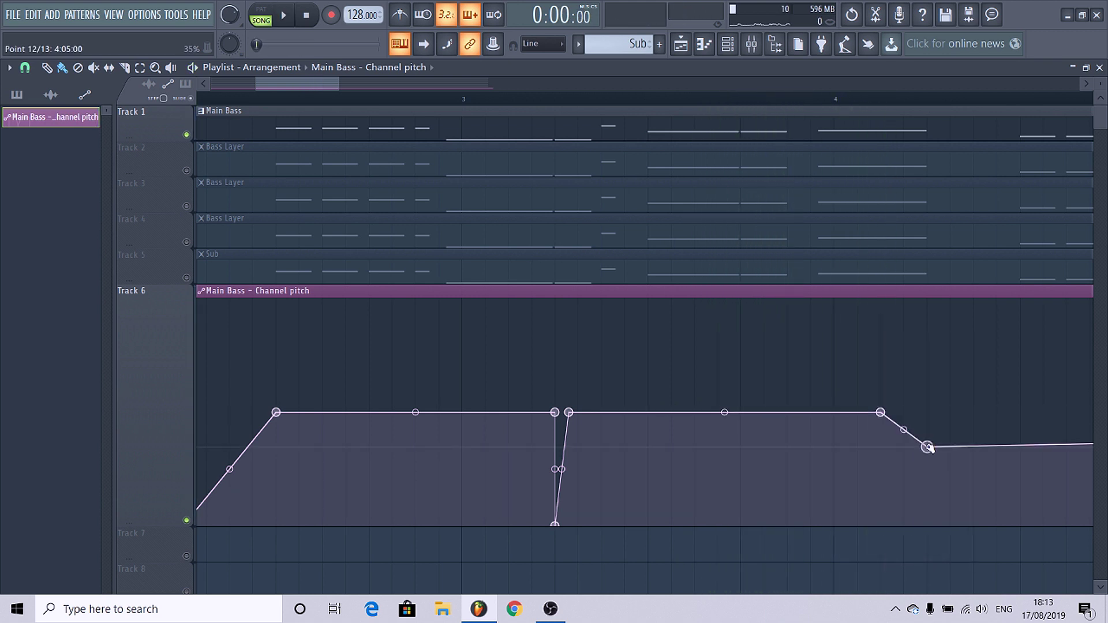
pyautogui.moveTo(925, 448); pyautogui.dragTo(931, 571)
pyautogui.rightClick(1022, 414)
pyautogui.rightClick(1021, 414)
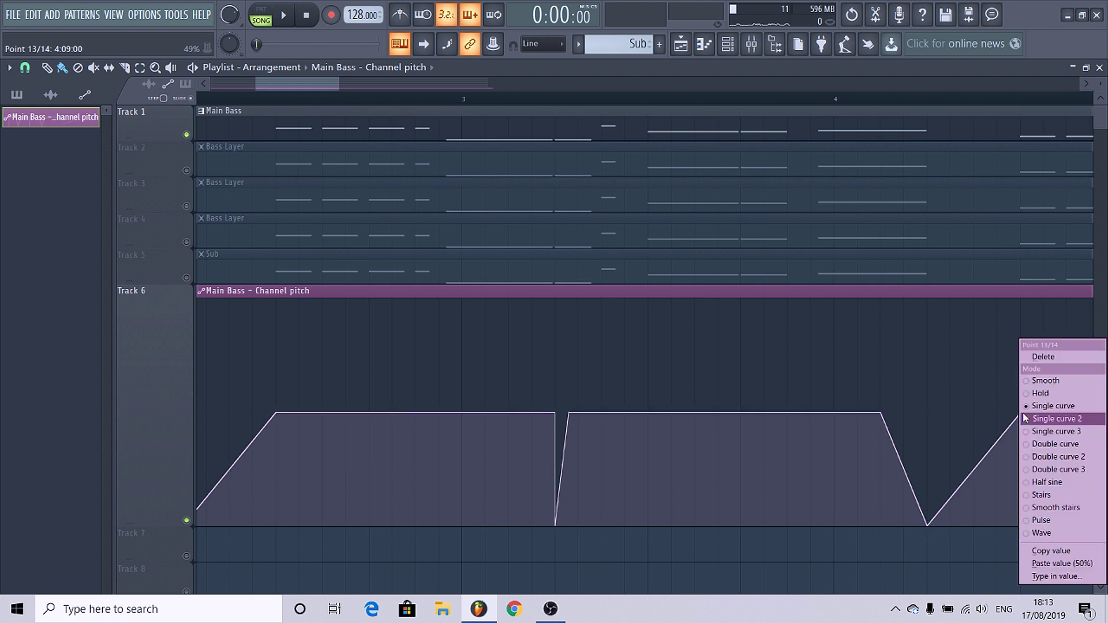
pyautogui.click(1051, 564)
# Play the arrangement from the start into bar 5 to audition all the pitch dips.
pyautogui.press('space')
pyautogui.scroll(-5, 711, 432)
pyautogui.scroll(-1, 706, 428)
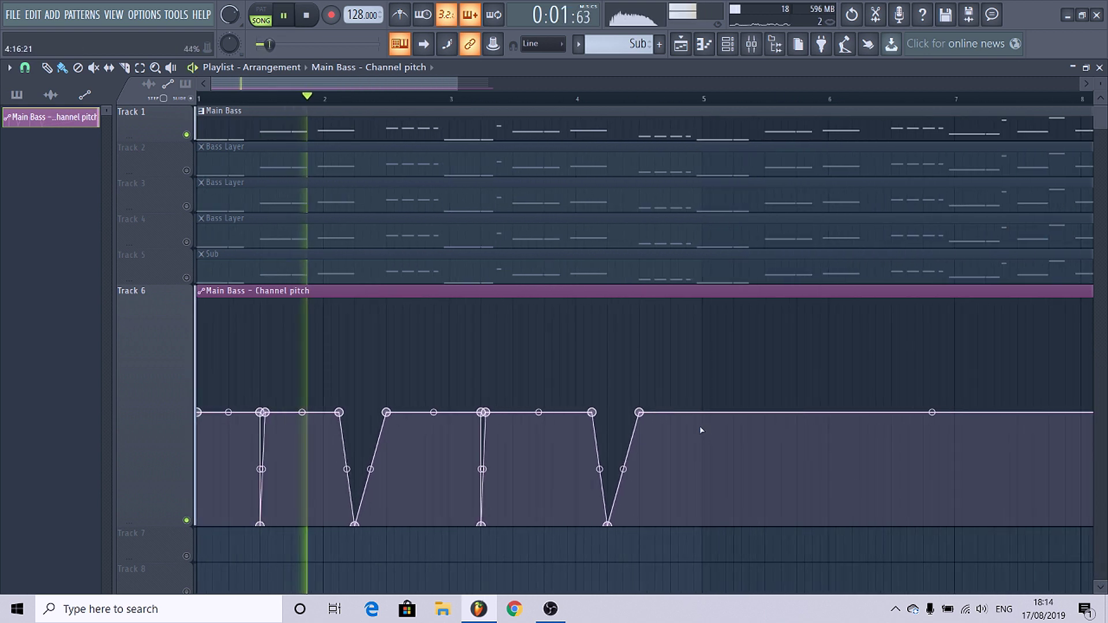
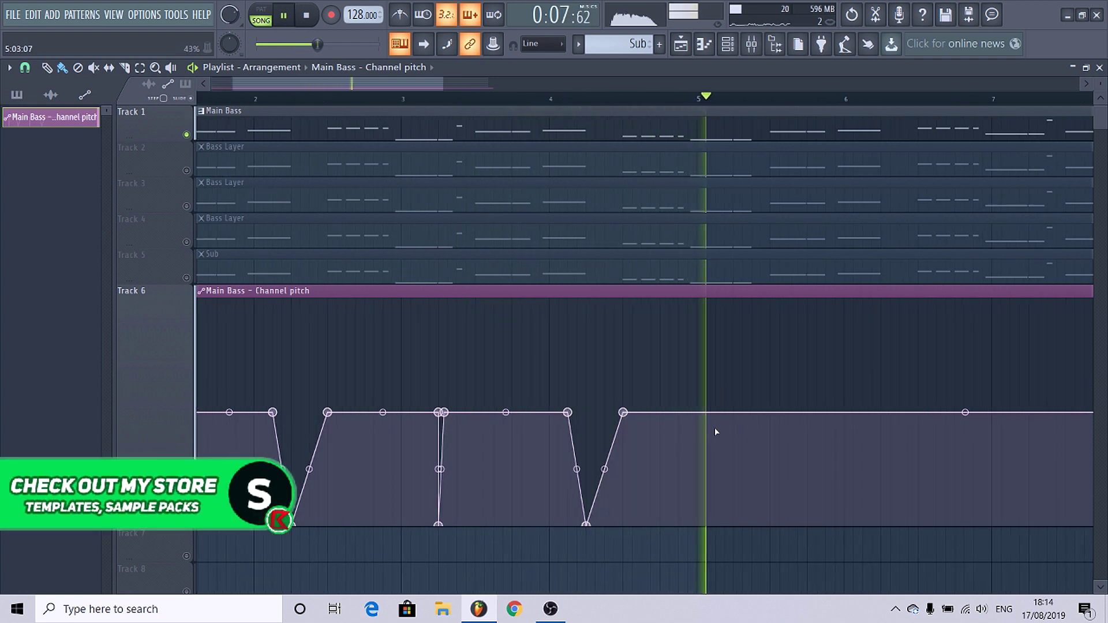
pyautogui.press('space')
# Add a 50% point at the start of bar 5 and delete the clip's final point, shortening the automation to four bars.
pyautogui.scroll(1, 700, 414)
pyautogui.rightClick(702, 411)
pyautogui.press('Escape')
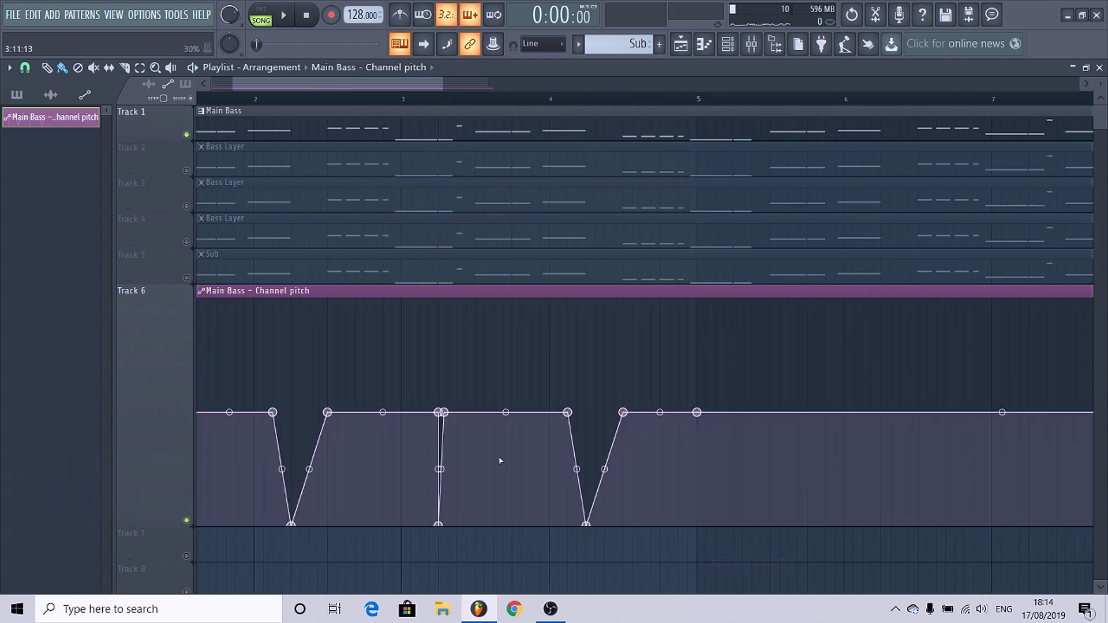
pyautogui.scroll(-3, 898, 448)
pyautogui.rightClick(792, 413)
pyautogui.click(821, 357)
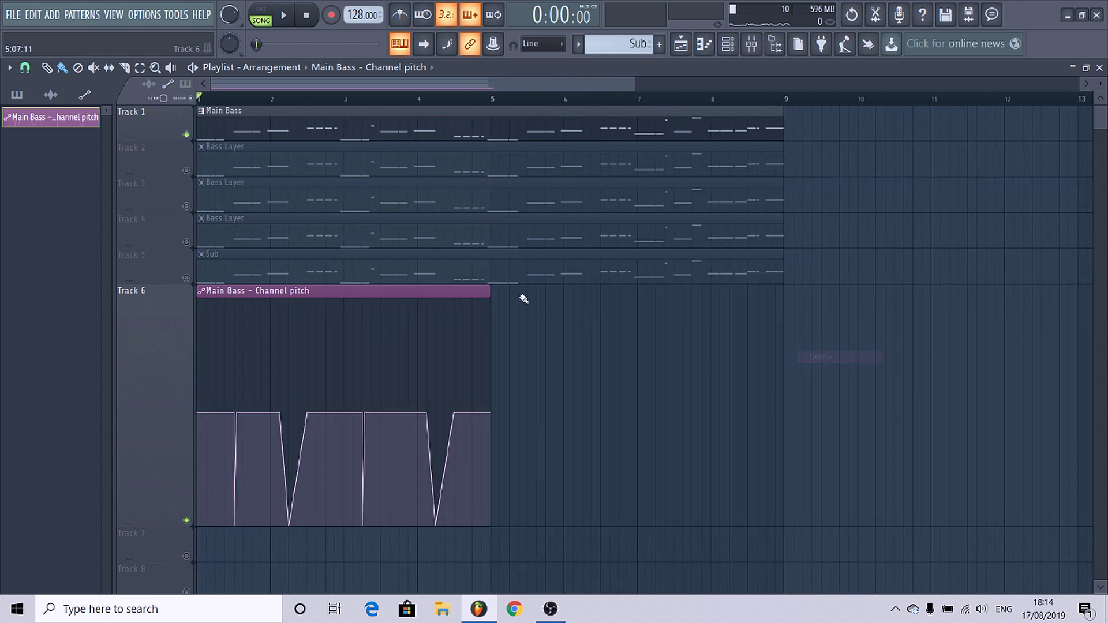
# Place a second copy of the pitch automation clip over bars 5 to 8 and reset Track 6's height to 100%.
pyautogui.click(501, 310)
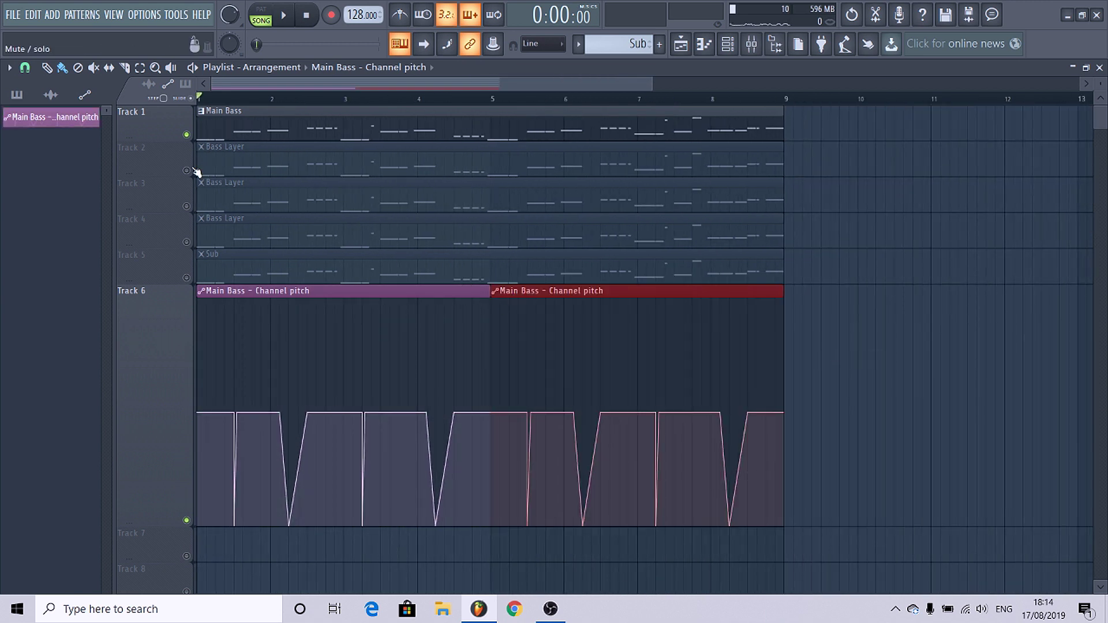
pyautogui.rightClick(177, 424)
pyautogui.moveTo(231, 399)
pyautogui.click(288, 416)
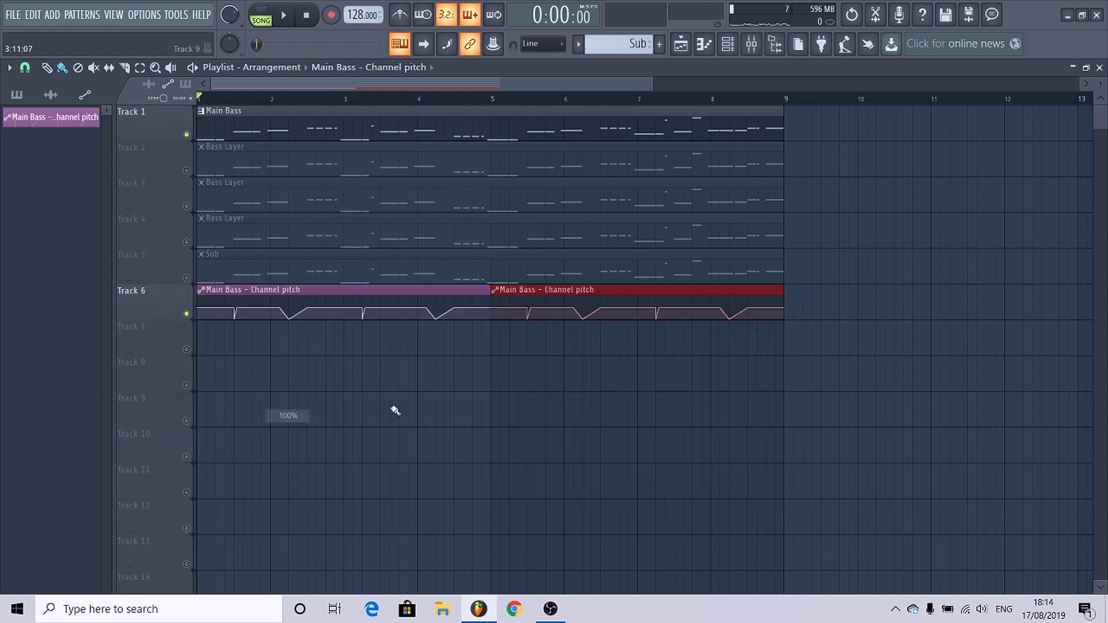
# Solo Track 2 and open the Serum instrument on its Bass Layer channel.
pyautogui.click(181, 175)
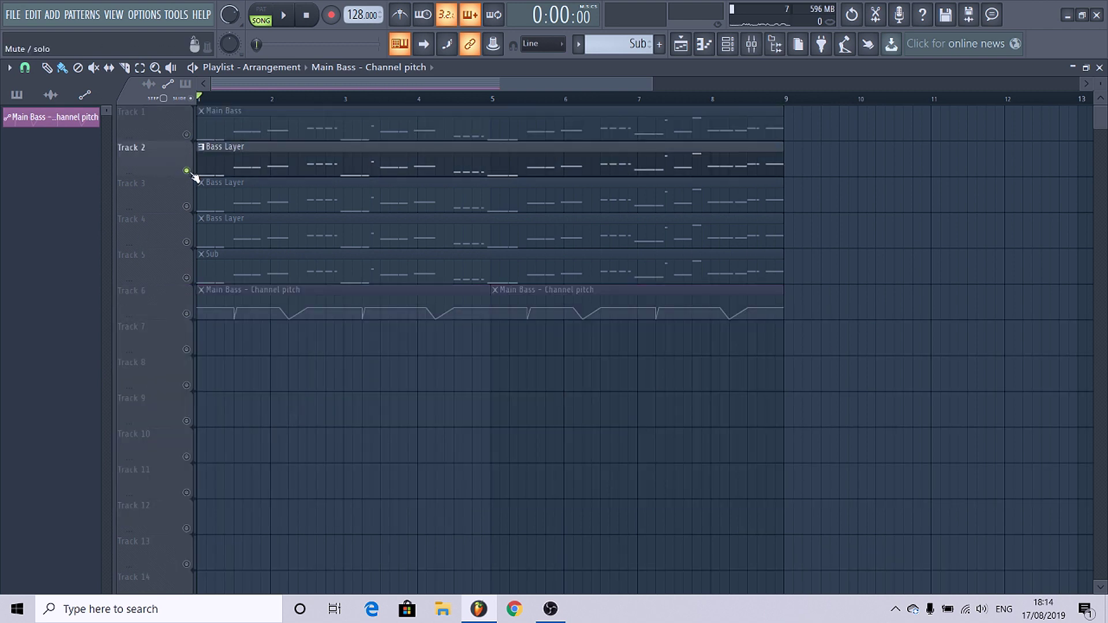
pyautogui.click(379, 166)
pyautogui.click(729, 46)
pyautogui.click(282, 227)
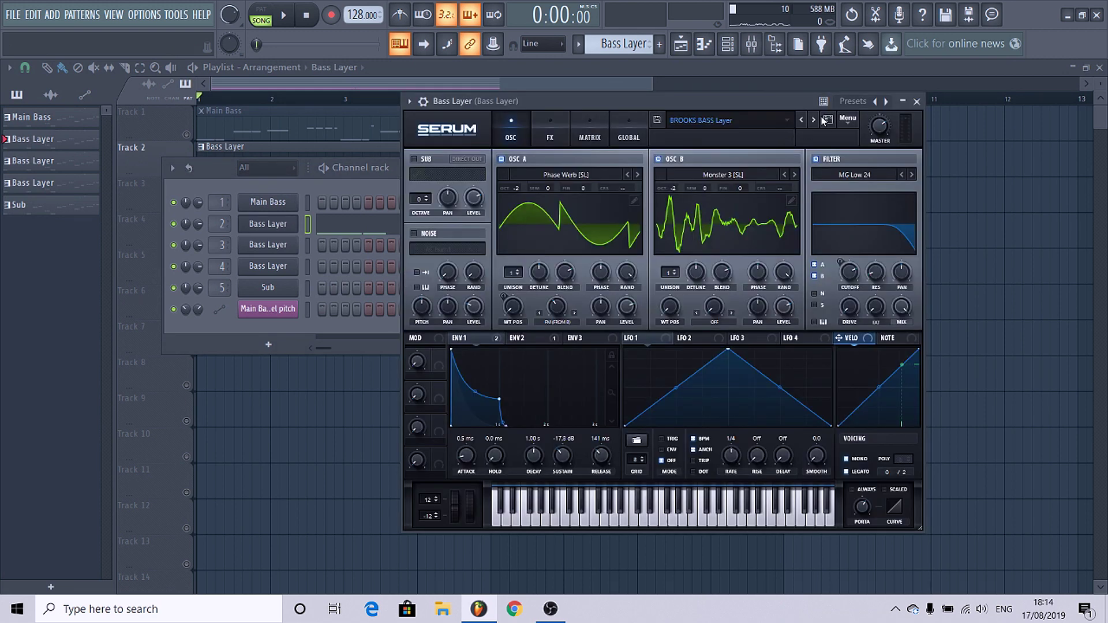
pyautogui.click(424, 103)
pyautogui.rightClick(845, 125)
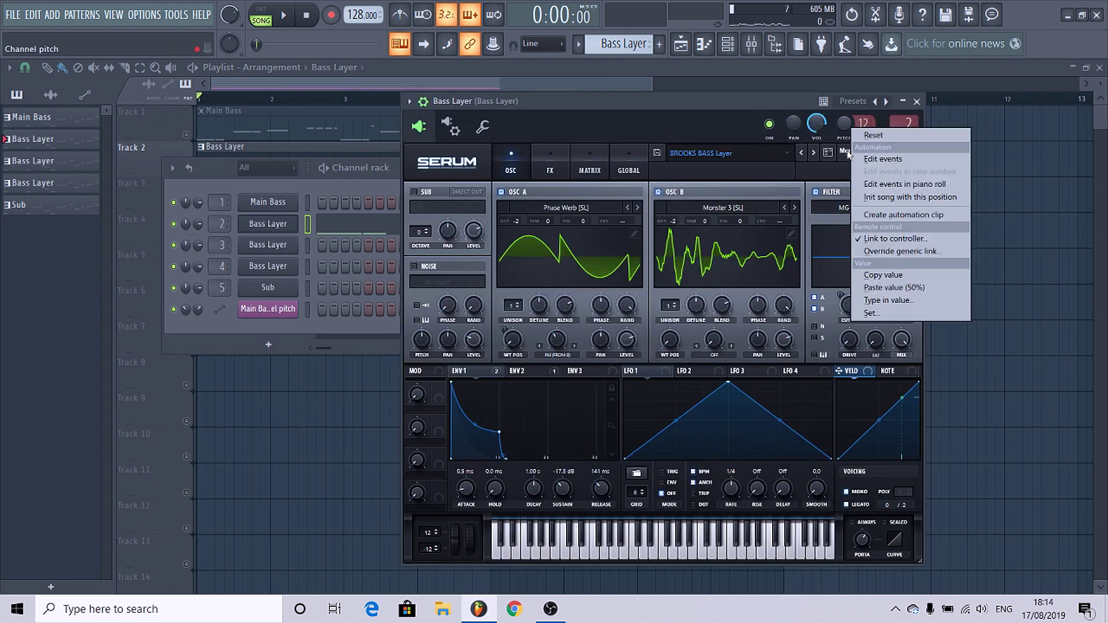
pyautogui.click(876, 239)
pyautogui.click(546, 280)
pyautogui.click(516, 317)
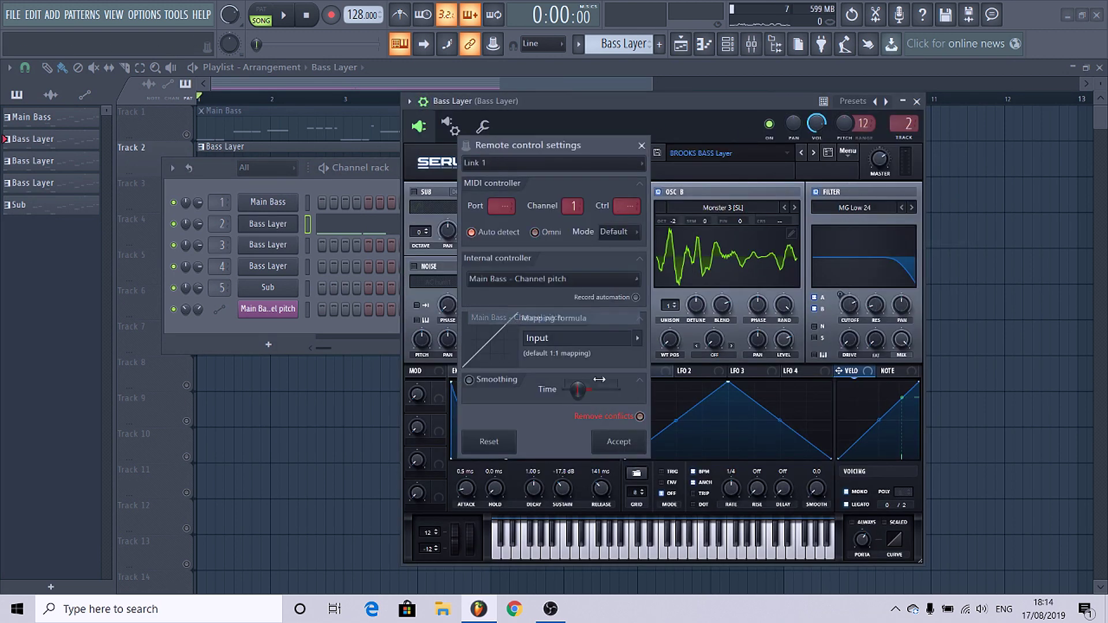
pyautogui.click(612, 445)
# Close the instrument and channel rack, enable Track 6's pitch automation, and audition the Track 2 layer.
pyautogui.click(269, 226)
pyautogui.press('space')
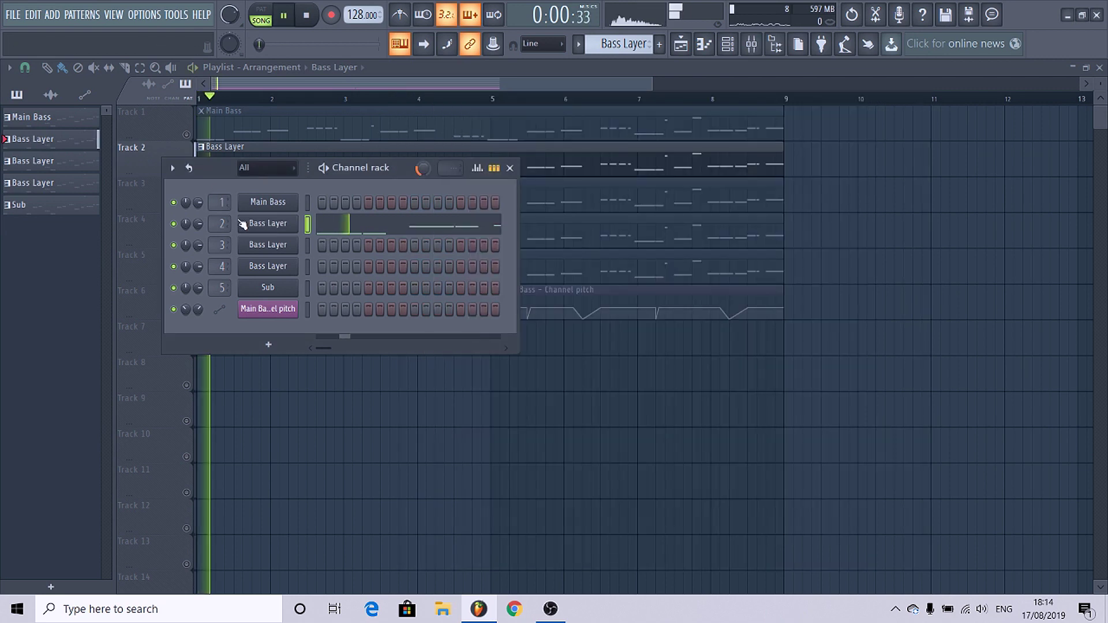
pyautogui.press('F6')
pyautogui.click(188, 315)
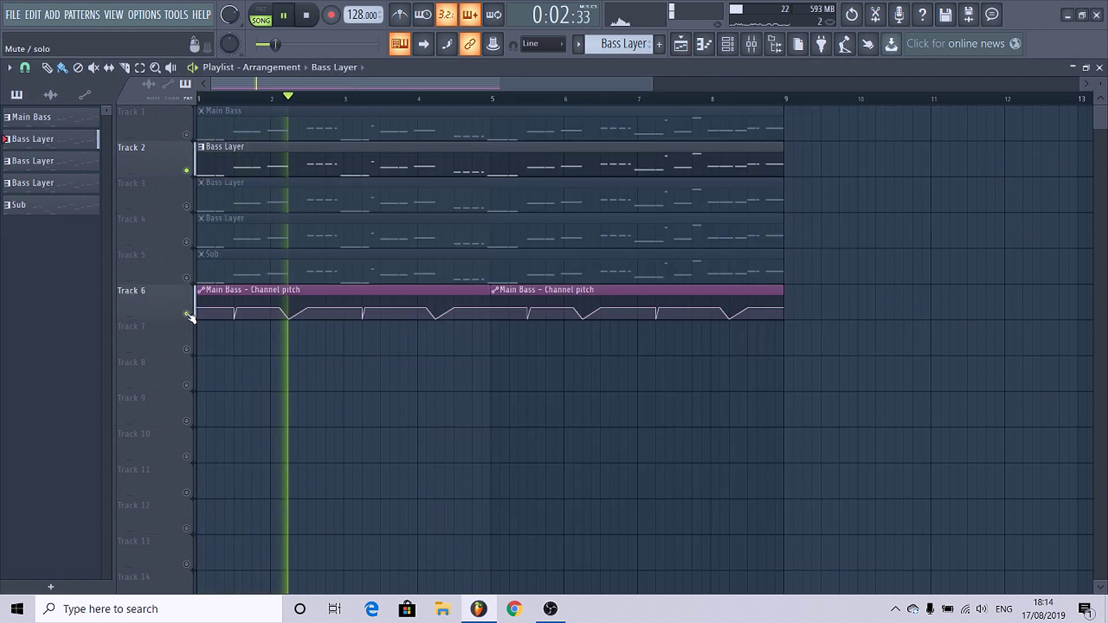
pyautogui.press('space')
# Enable Track 3, mute Track 2, and open the Sylenth1 instrument on channel 3.
pyautogui.click(187, 206)
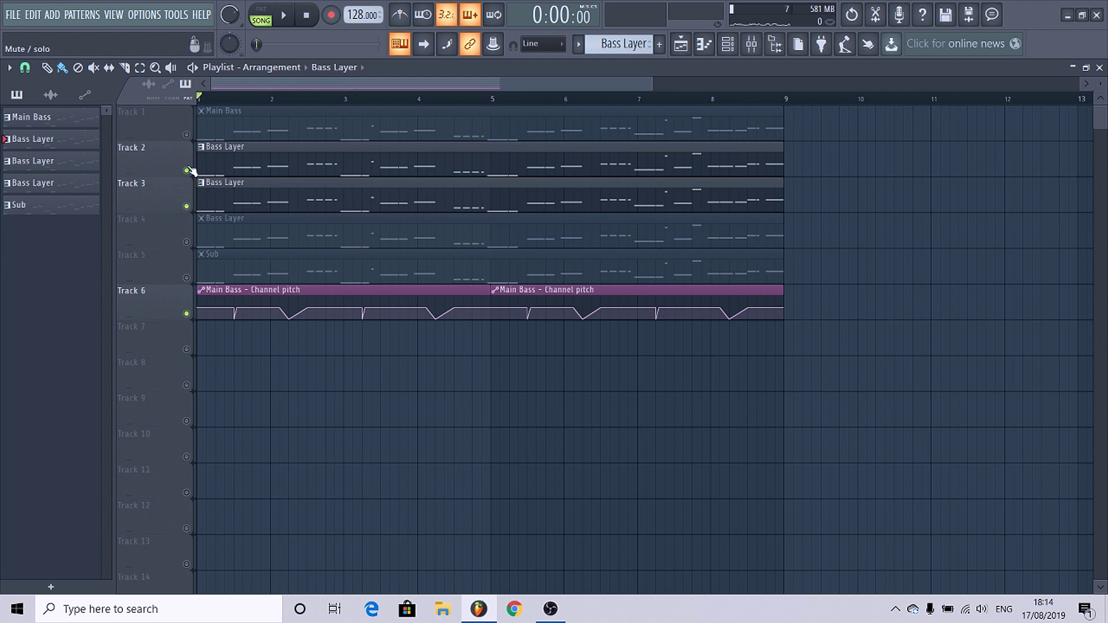
pyautogui.click(187, 170)
pyautogui.click(727, 46)
pyautogui.click(291, 244)
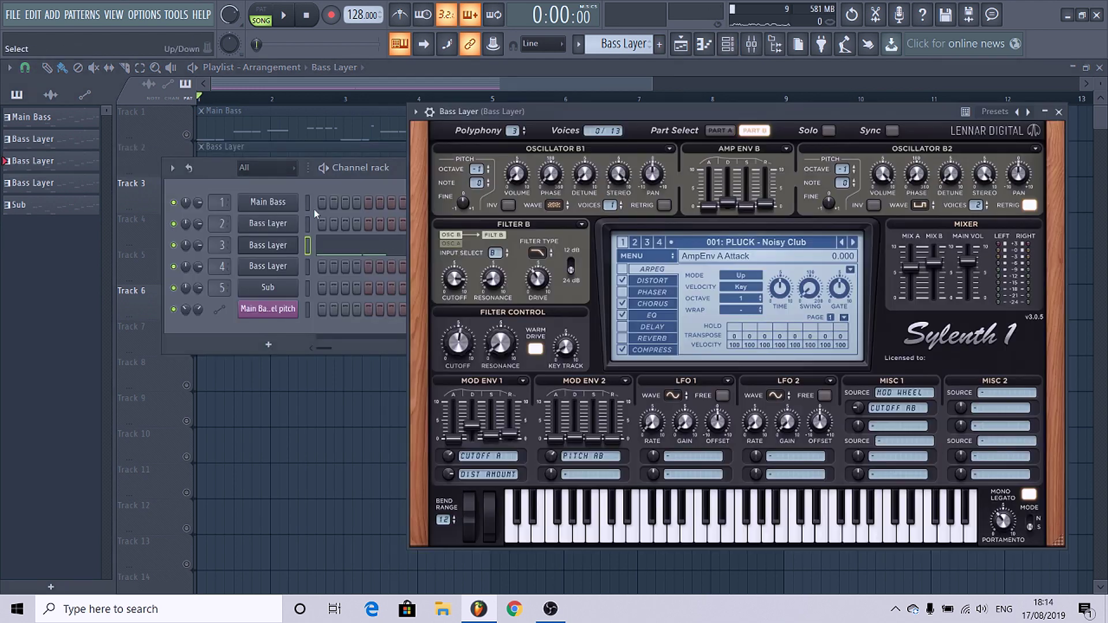
pyautogui.click(430, 112)
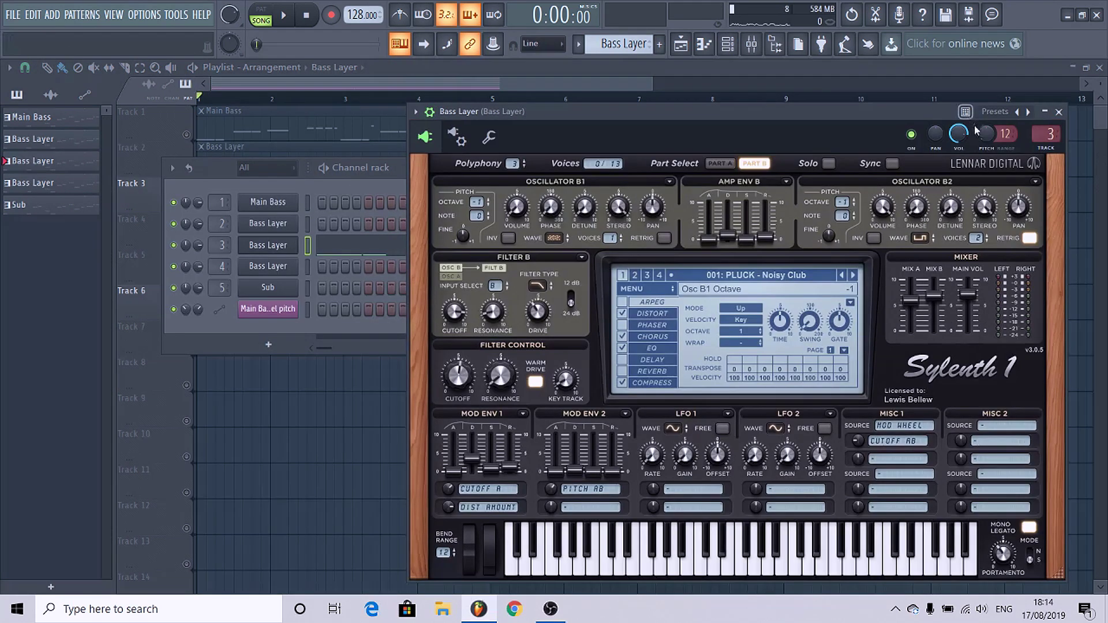
pyautogui.rightClick(986, 135)
pyautogui.click(1019, 241)
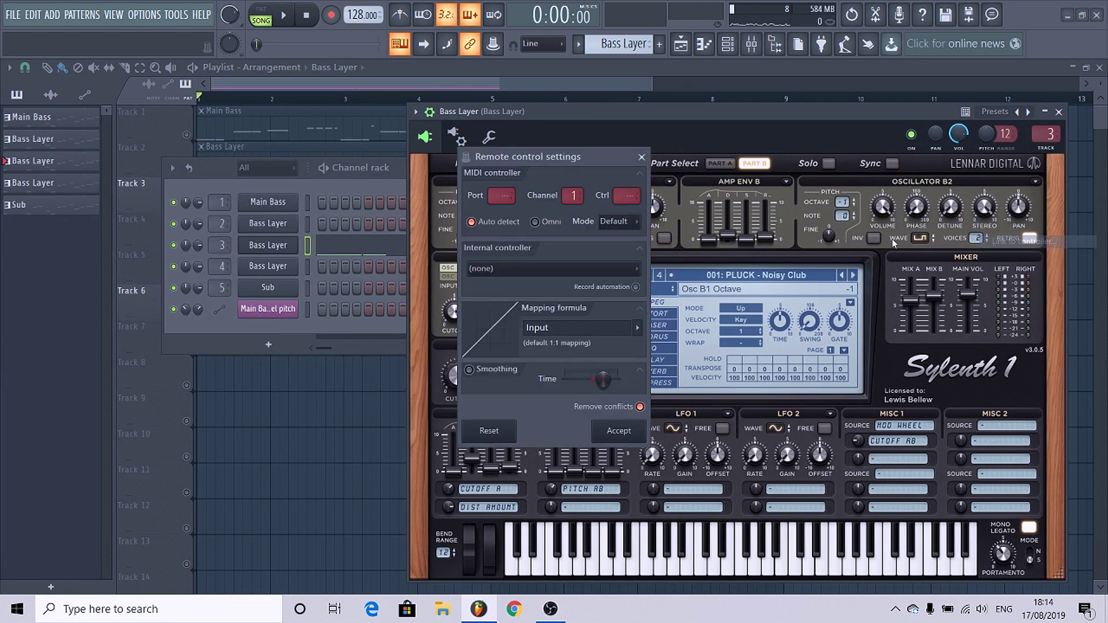
pyautogui.click(508, 268)
pyautogui.click(523, 307)
pyautogui.click(619, 430)
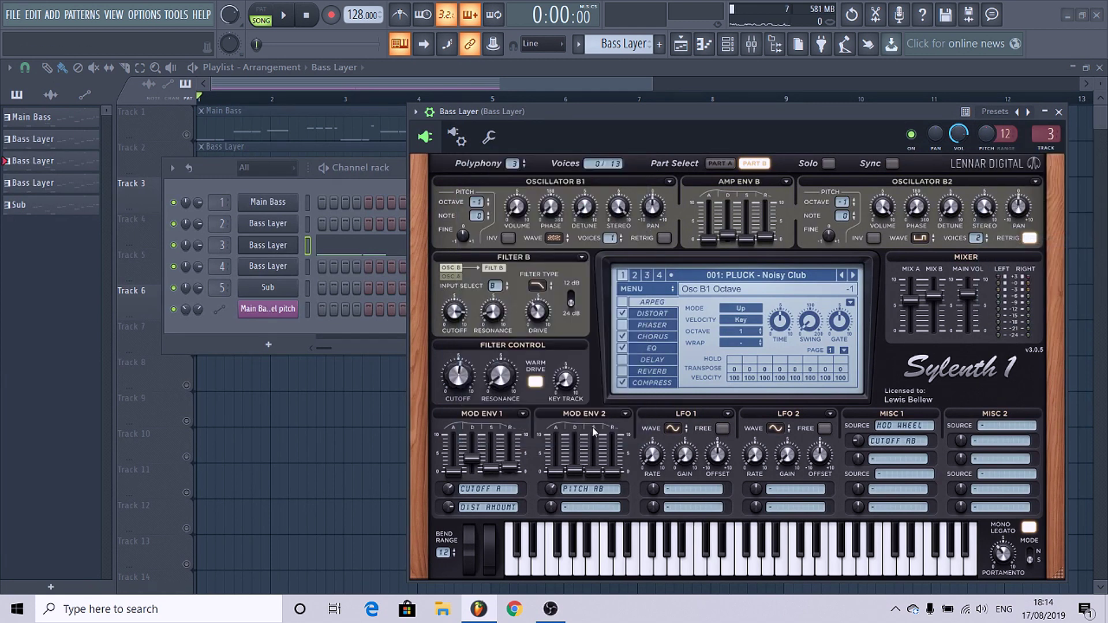
# Close the instrument windows and audition the Track 3 layer with the pitch automation.
pyautogui.press('F12')
pyautogui.press('space')
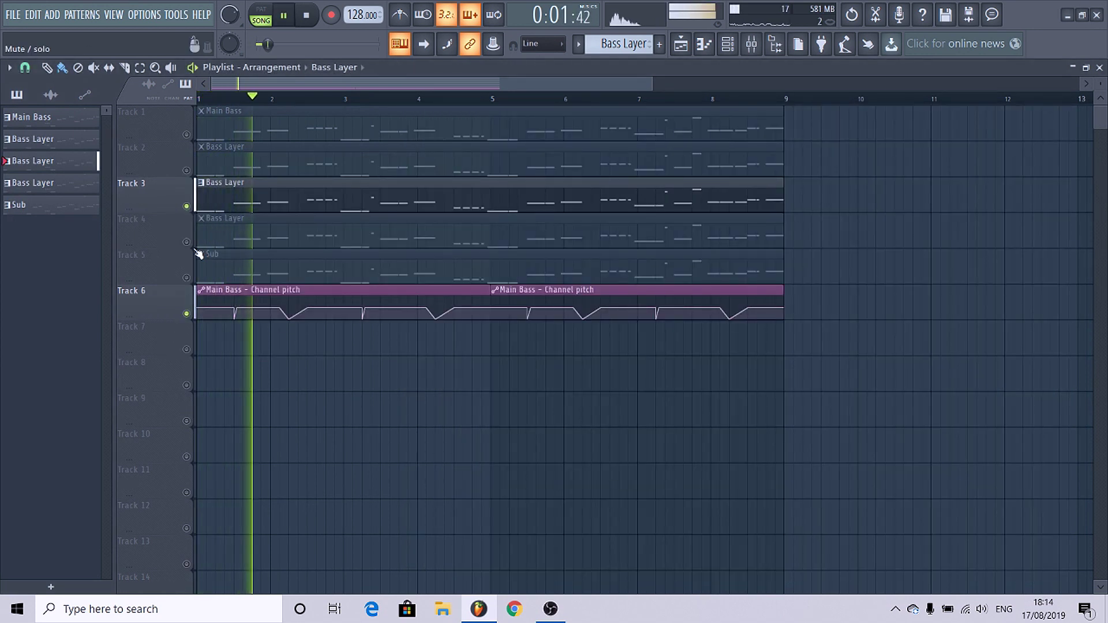
pyautogui.press('space')
# Solo Track 4, start playback, and open the sampler settings of its Bass Layer channel.
pyautogui.rightClick(187, 241)
pyautogui.press('space')
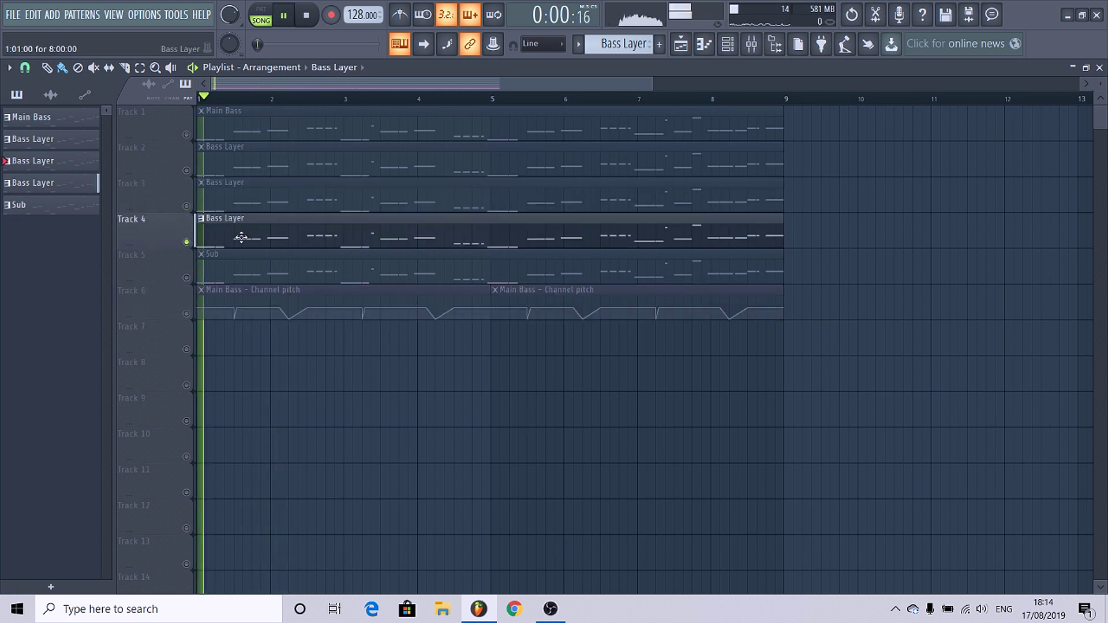
pyautogui.click(240, 238)
pyautogui.click(728, 45)
pyautogui.click(254, 267)
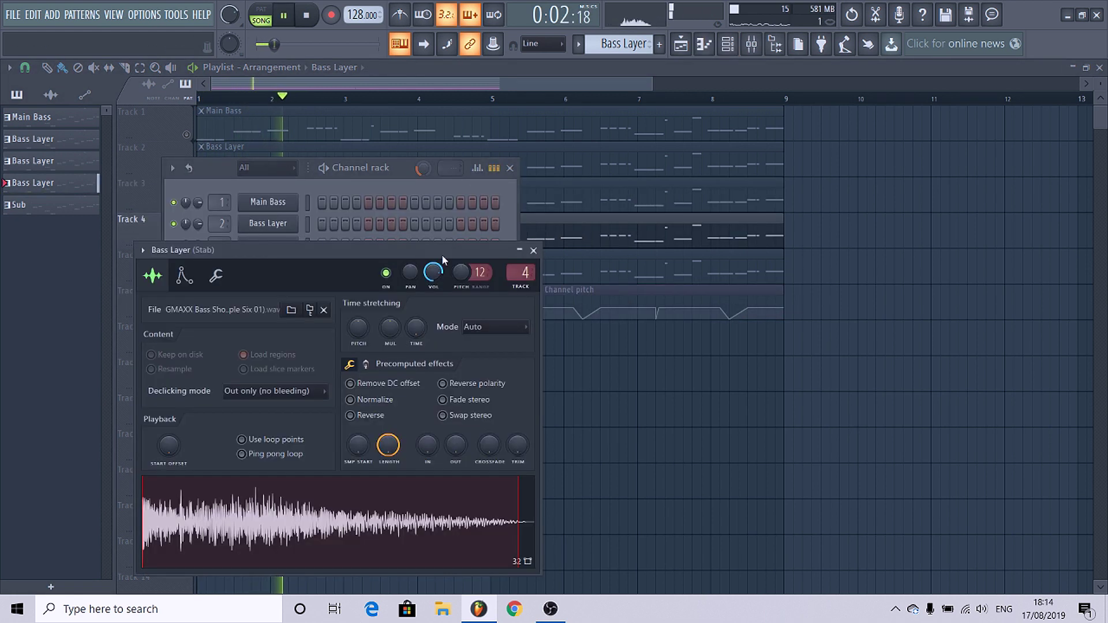
pyautogui.press('space')
pyautogui.rightClick(460, 270)
pyautogui.click(505, 382)
pyautogui.click(508, 269)
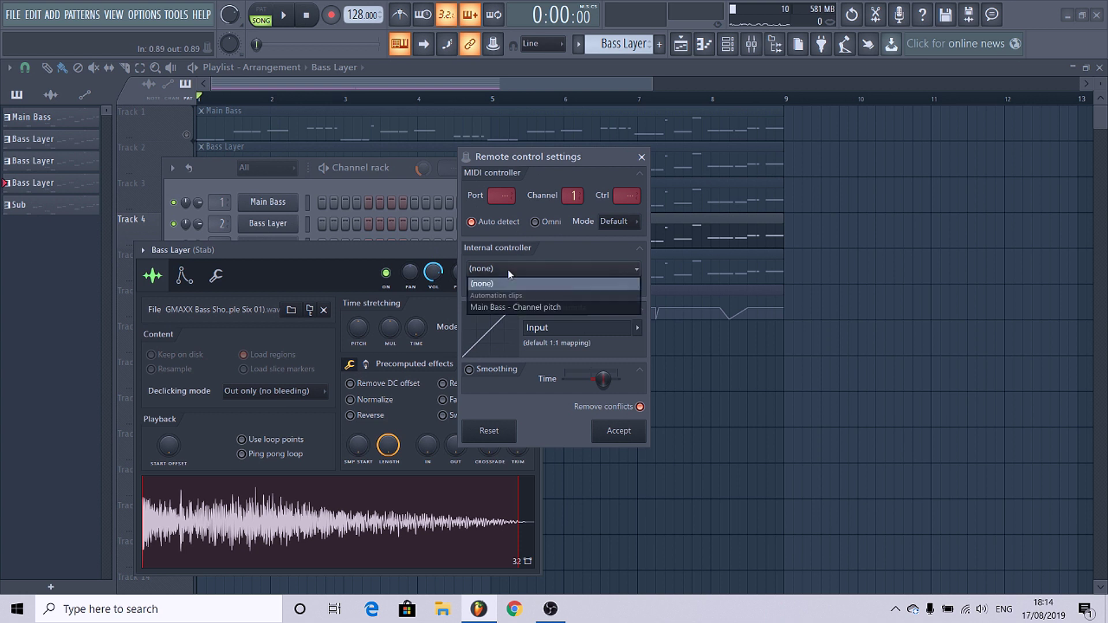
pyautogui.click(515, 309)
pyautogui.click(618, 431)
# Close the open windows, enable Track 6's pitch automation, and audition the Track 4 layer.
pyautogui.rightClick(672, 412)
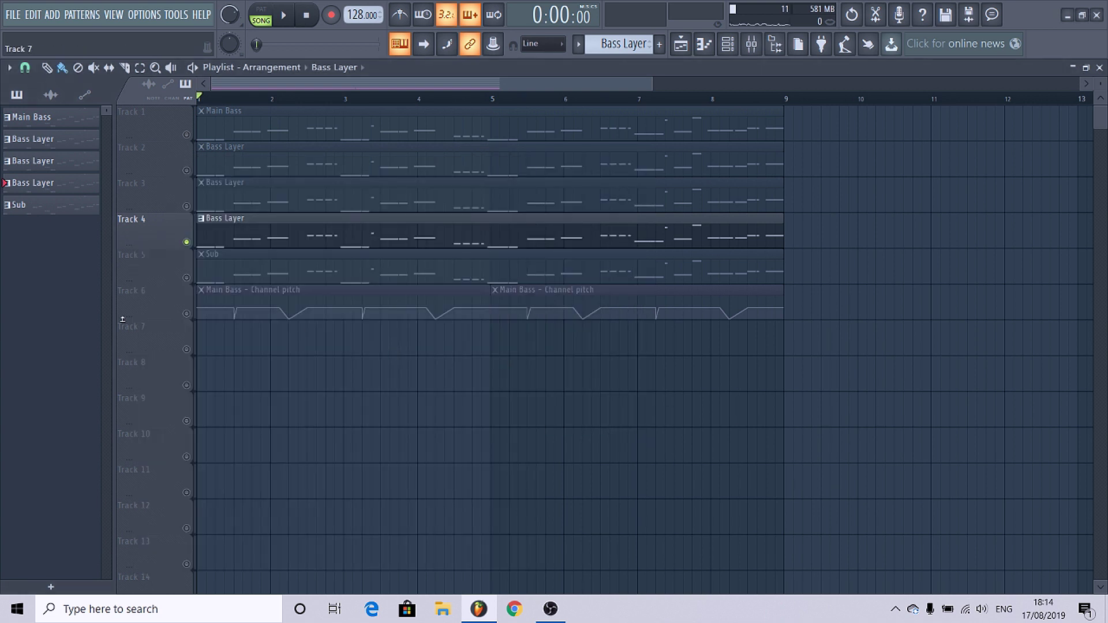
pyautogui.click(187, 313)
pyautogui.press('space')
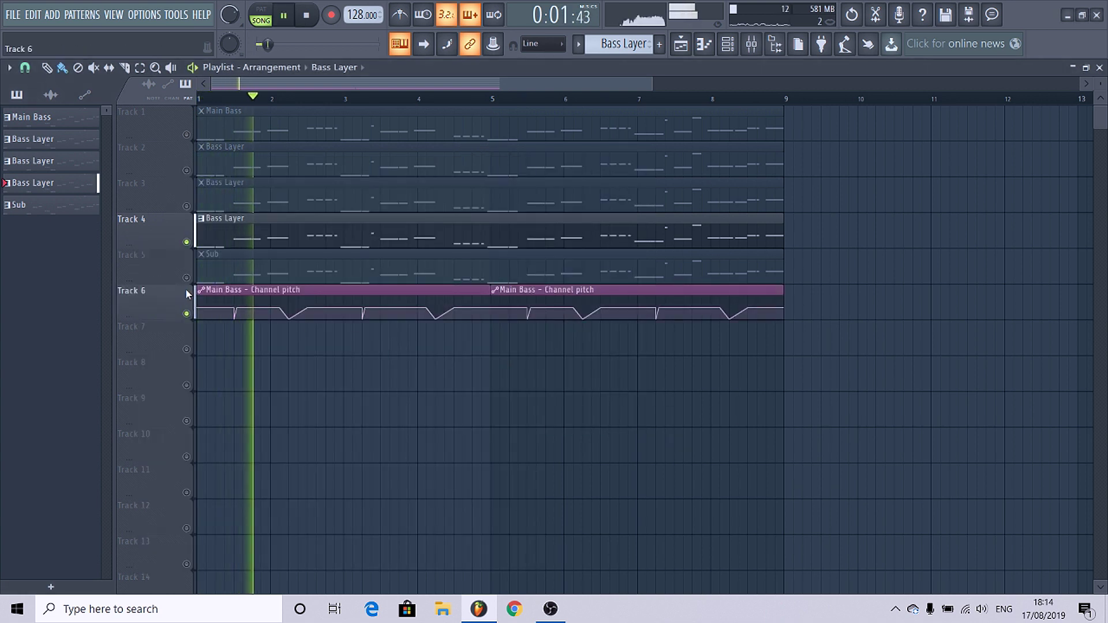
pyautogui.press('space')
# Enable Track 5, mute Track 4, and open the 3x Osc instrument on the Sub channel.
pyautogui.click(187, 277)
pyautogui.click(187, 242)
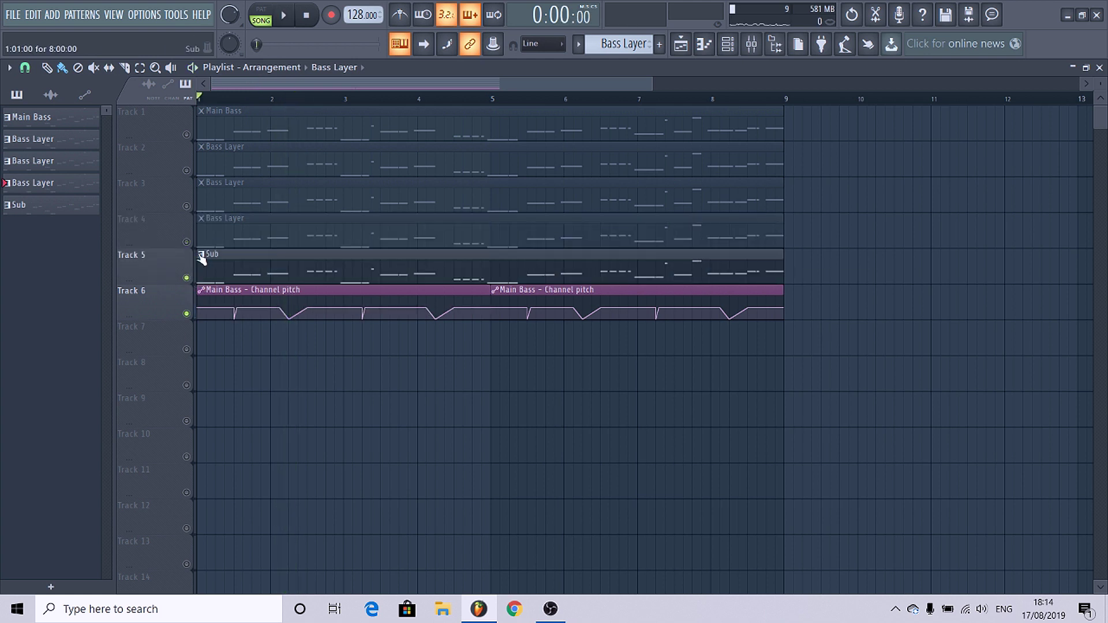
pyautogui.click(728, 46)
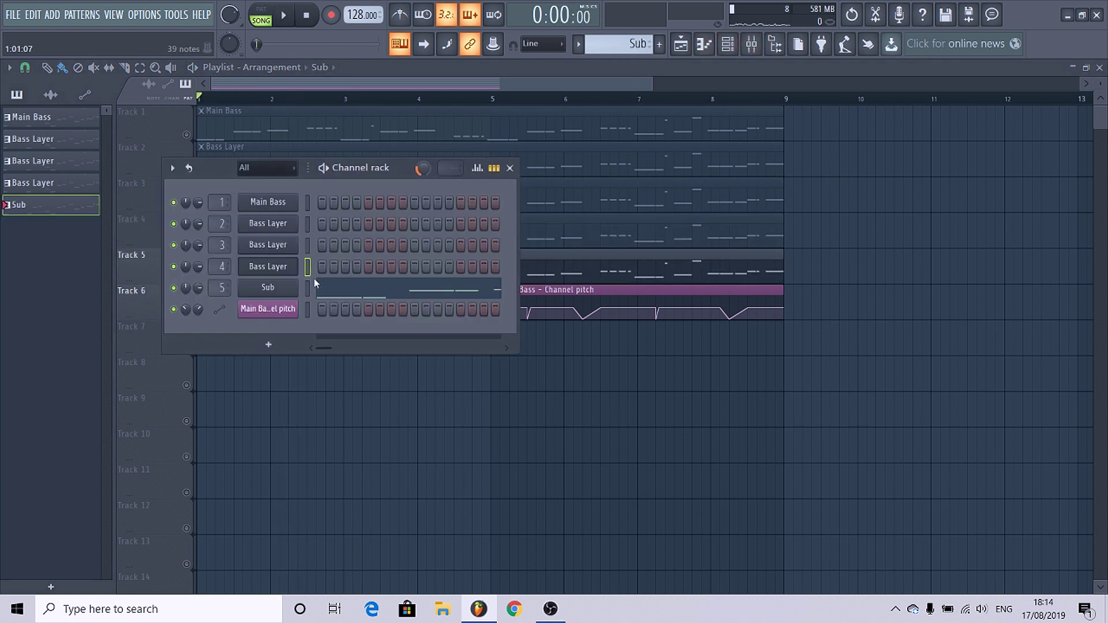
pyautogui.click(266, 287)
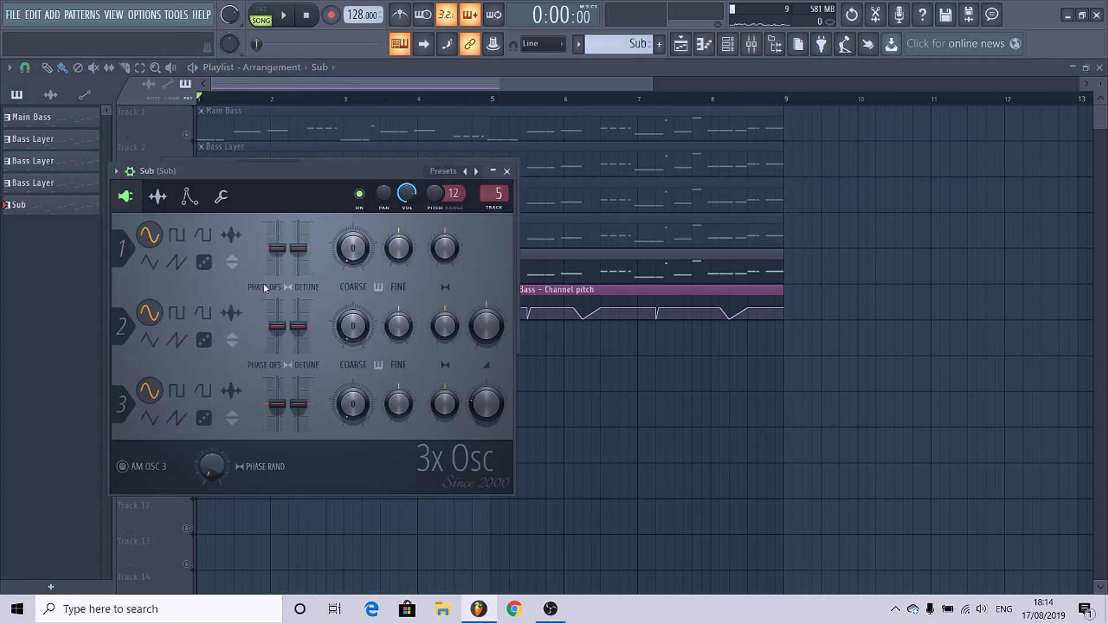
# Link the Sub channel's pitch to the Main Bass - Channel pitch automation, start playback, and close the 3x Osc instrument.
pyautogui.rightClick(435, 194)
pyautogui.click(479, 376)
pyautogui.click(497, 269)
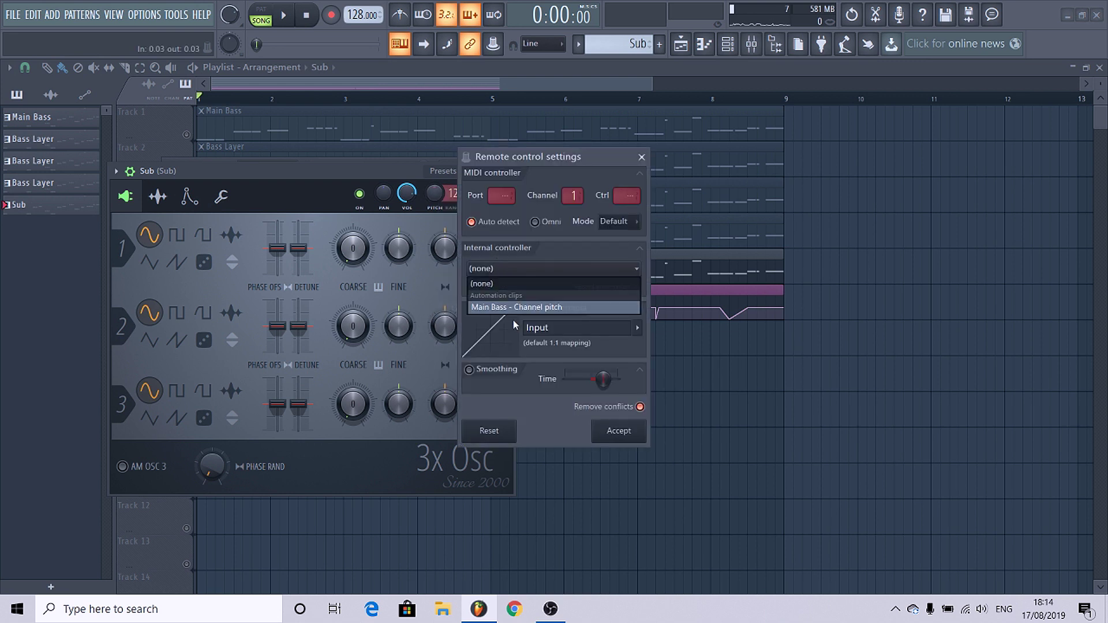
pyautogui.click(513, 317)
pyautogui.click(615, 440)
pyautogui.press('space')
pyautogui.click(116, 171)
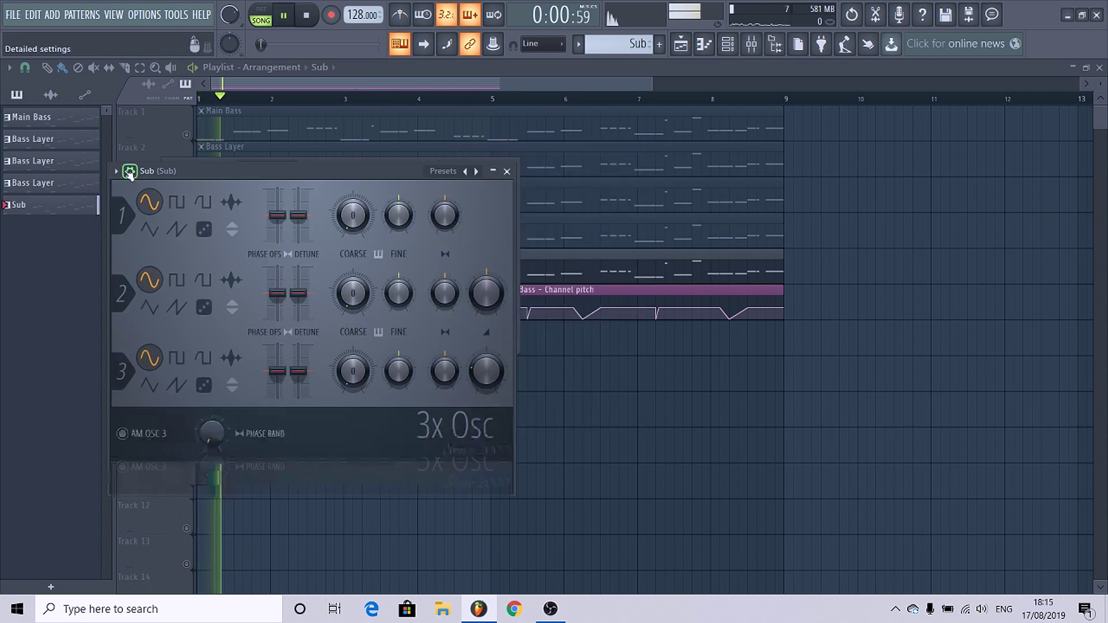
pyautogui.click(507, 172)
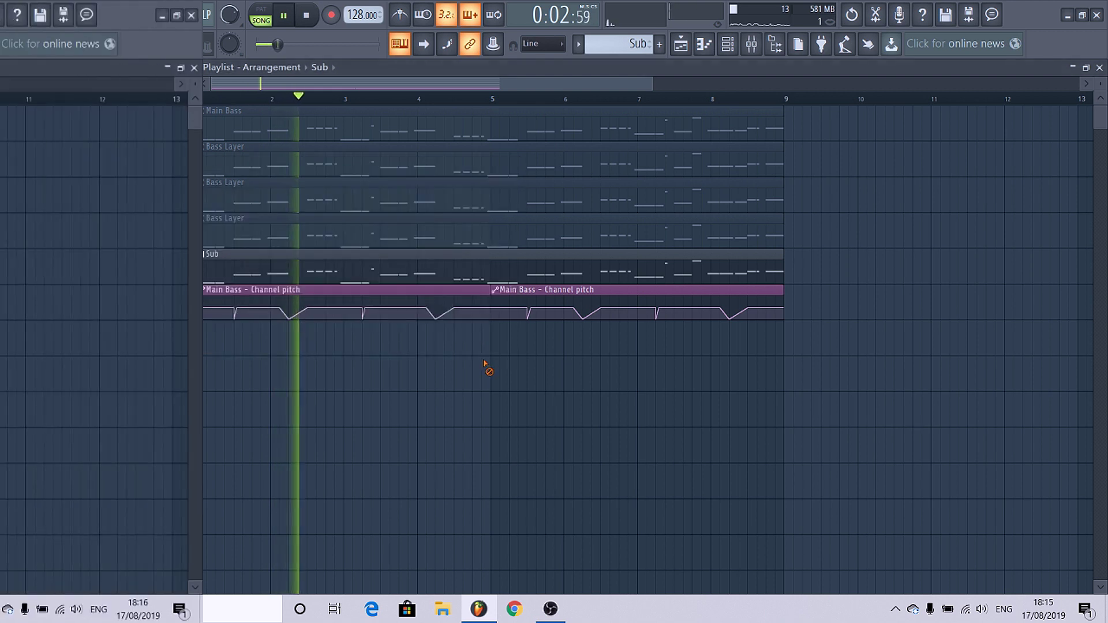
# Re-enable all tracks, resume playback of the full bass, and reduce the playlist's track height.
pyautogui.click(186, 135)
pyautogui.press('space')
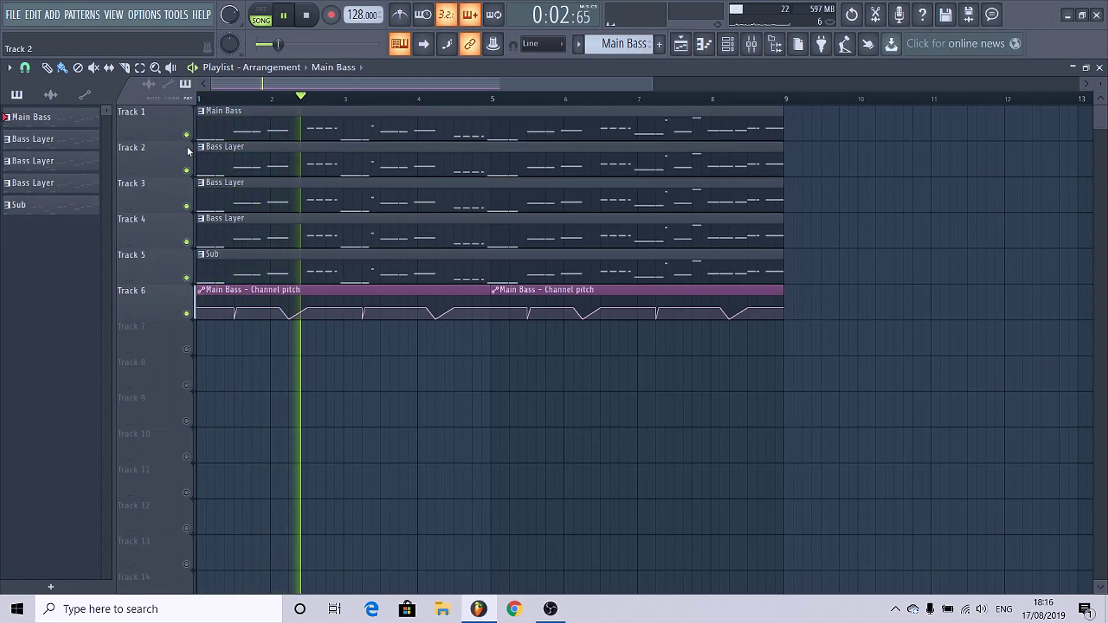
pyautogui.moveTo(1101, 82); pyautogui.dragTo(1101, 86)
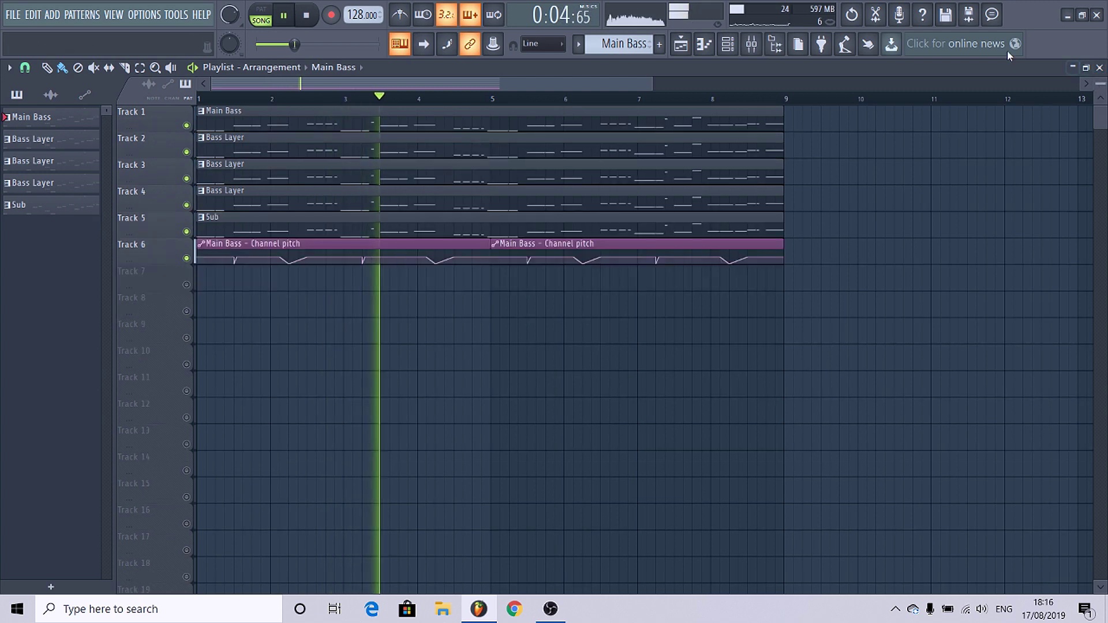
# Load Kickstart into slot 10 of the Sub mixer track and play the bass with it.
pyautogui.click(751, 44)
pyautogui.press('space')
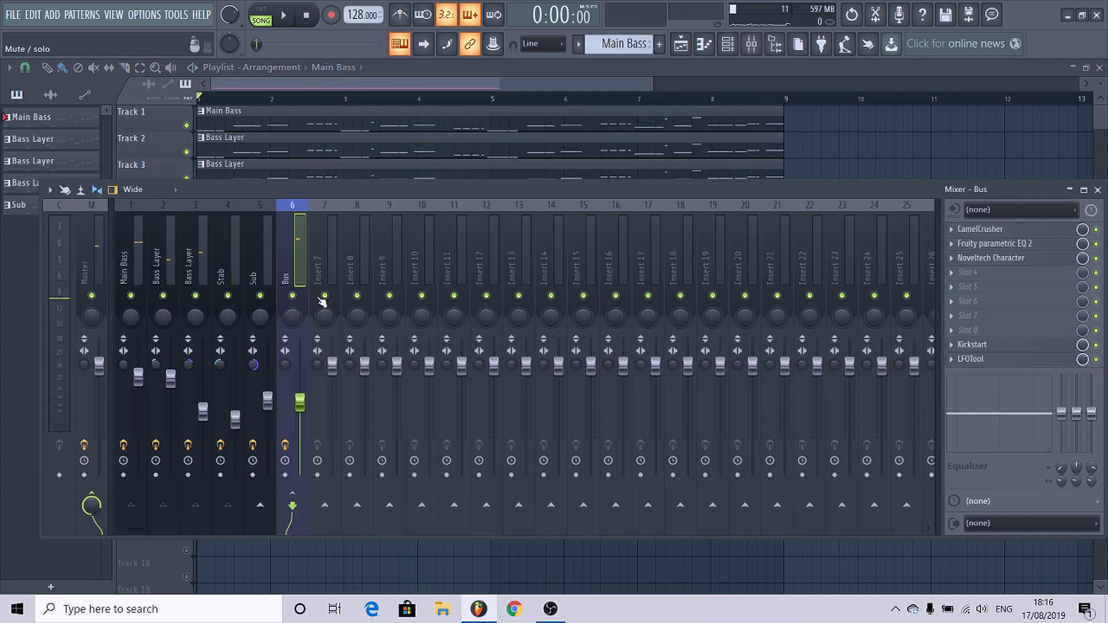
pyautogui.click(248, 265)
pyautogui.click(945, 360)
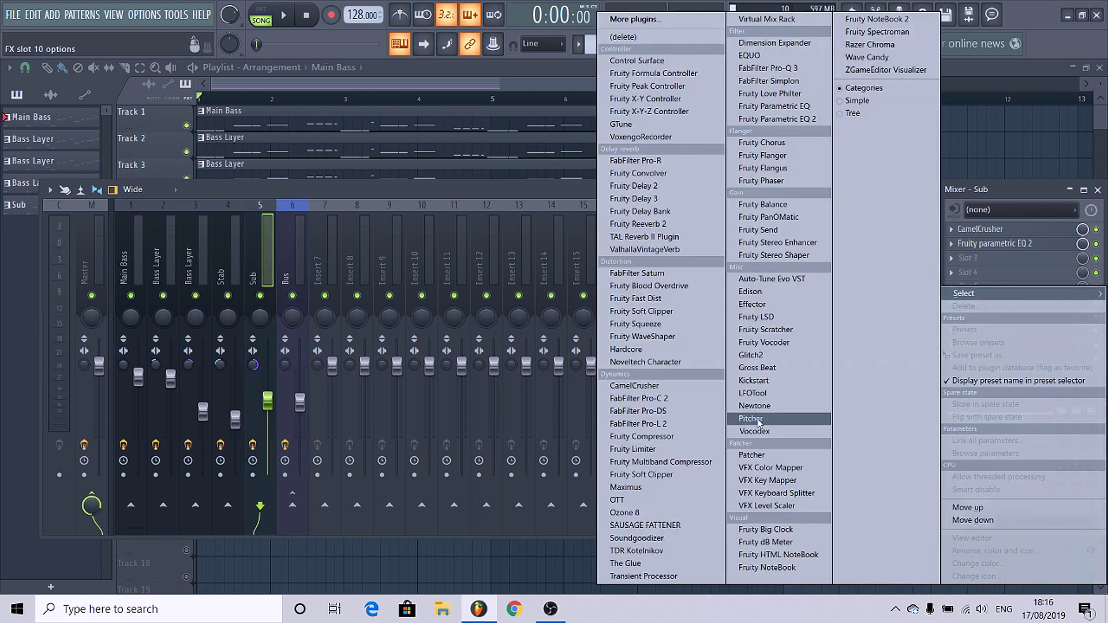
pyautogui.click(754, 381)
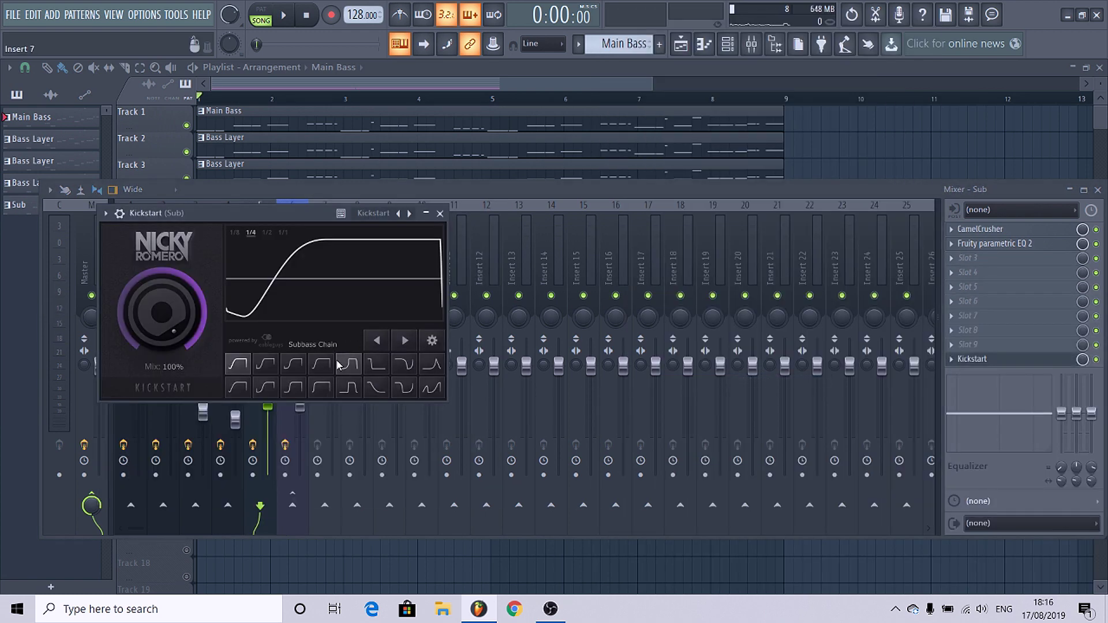
pyautogui.press('space')
# Stop playback and load Glitch2 into slot 7 of the Bus mixer track.
pyautogui.click(292, 206)
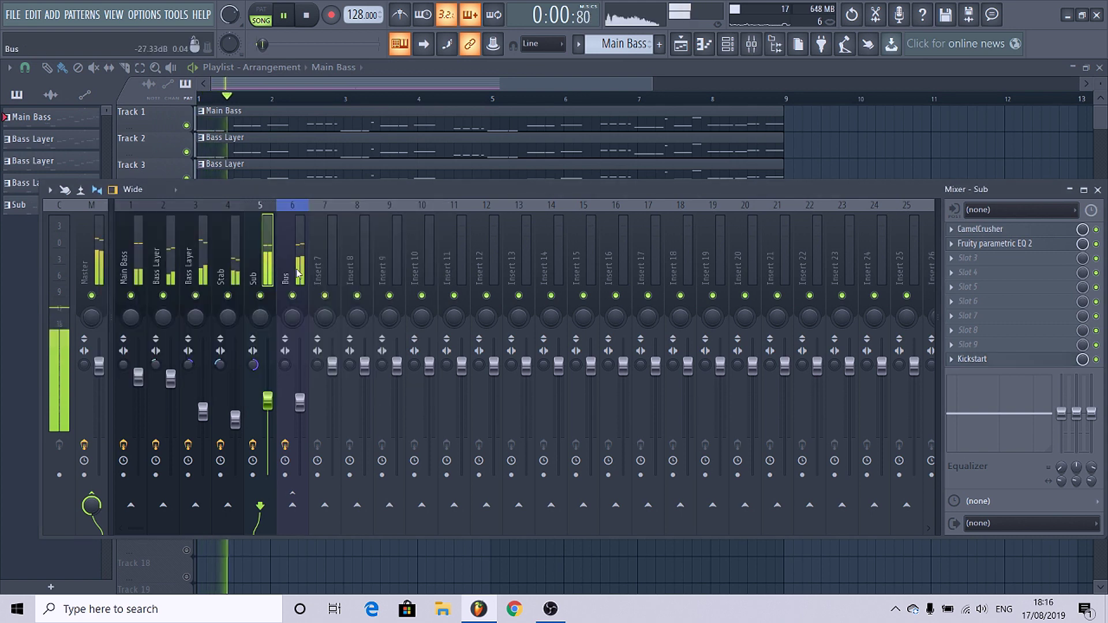
pyautogui.press('space')
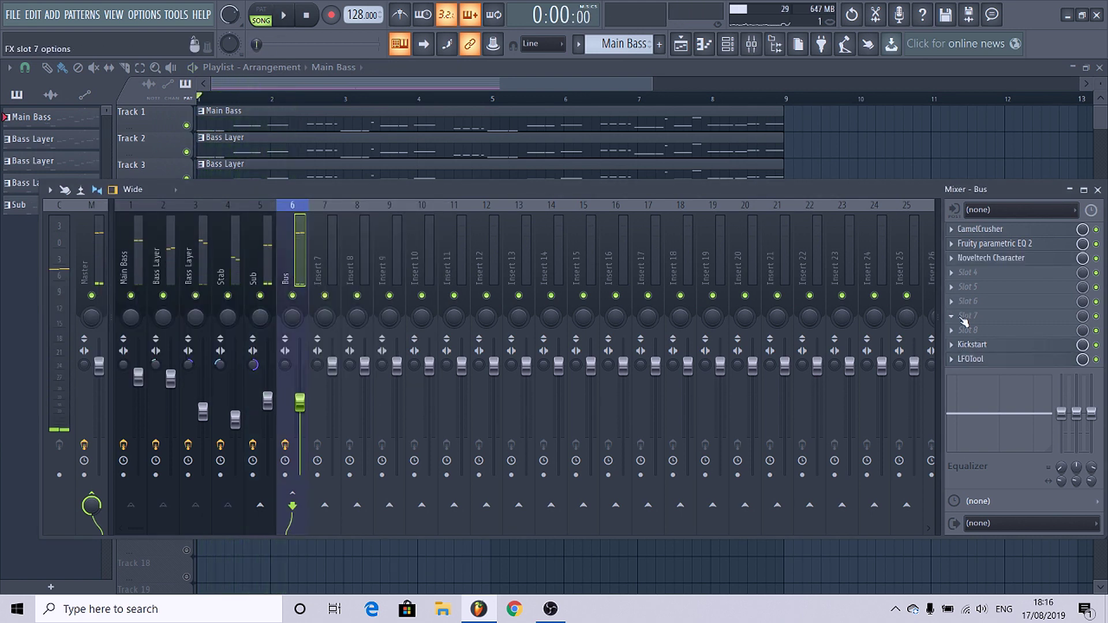
pyautogui.click(968, 316)
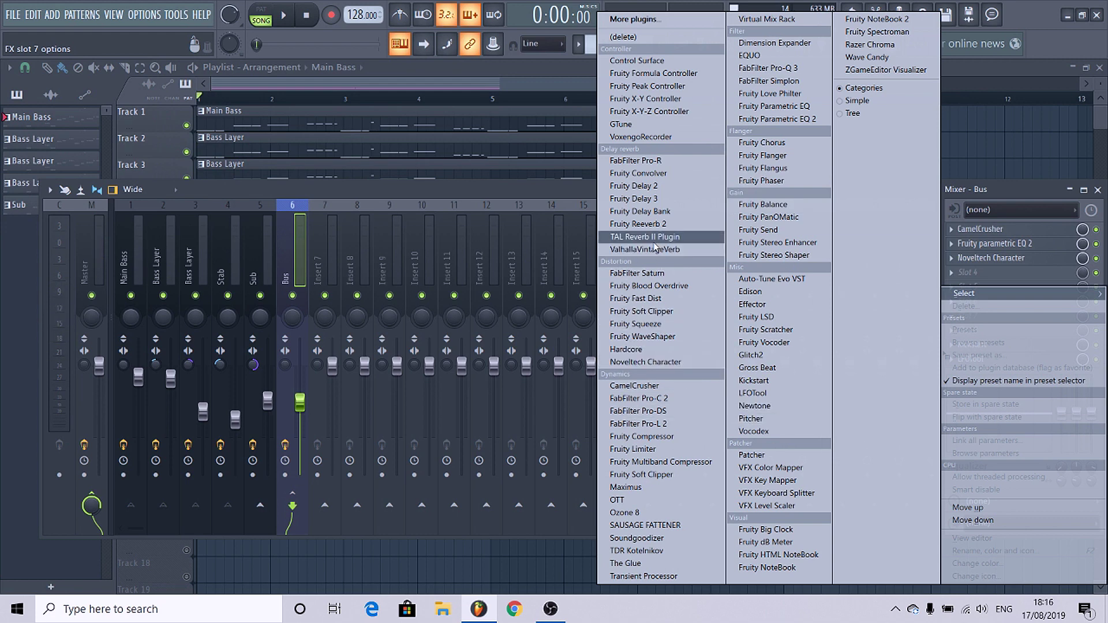
pyautogui.click(751, 355)
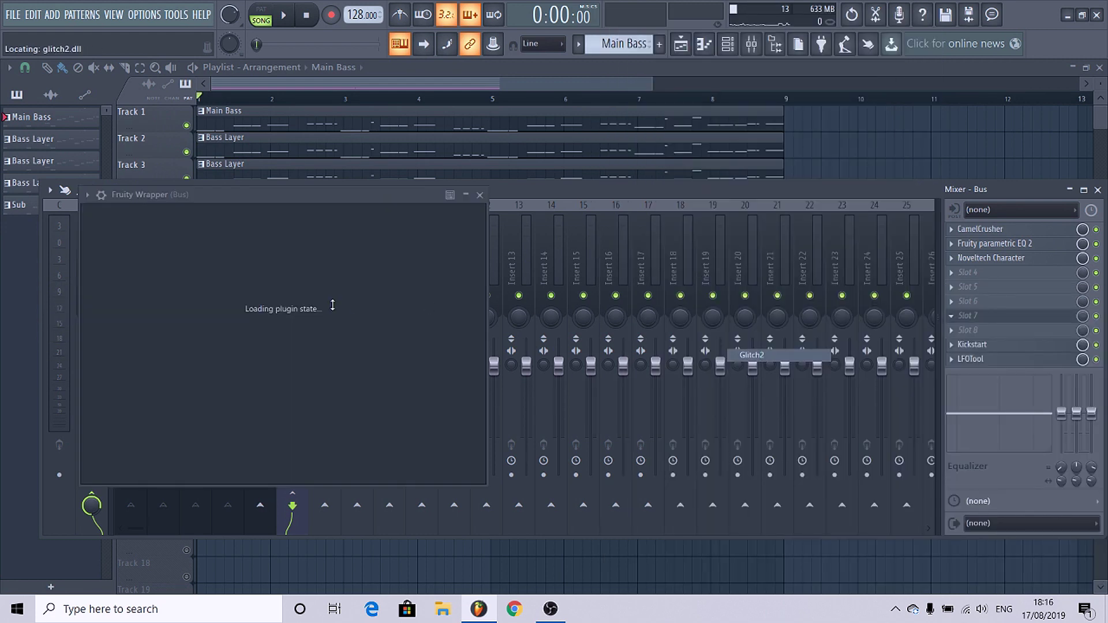
pyautogui.moveTo(200, 194); pyautogui.dragTo(242, 166)
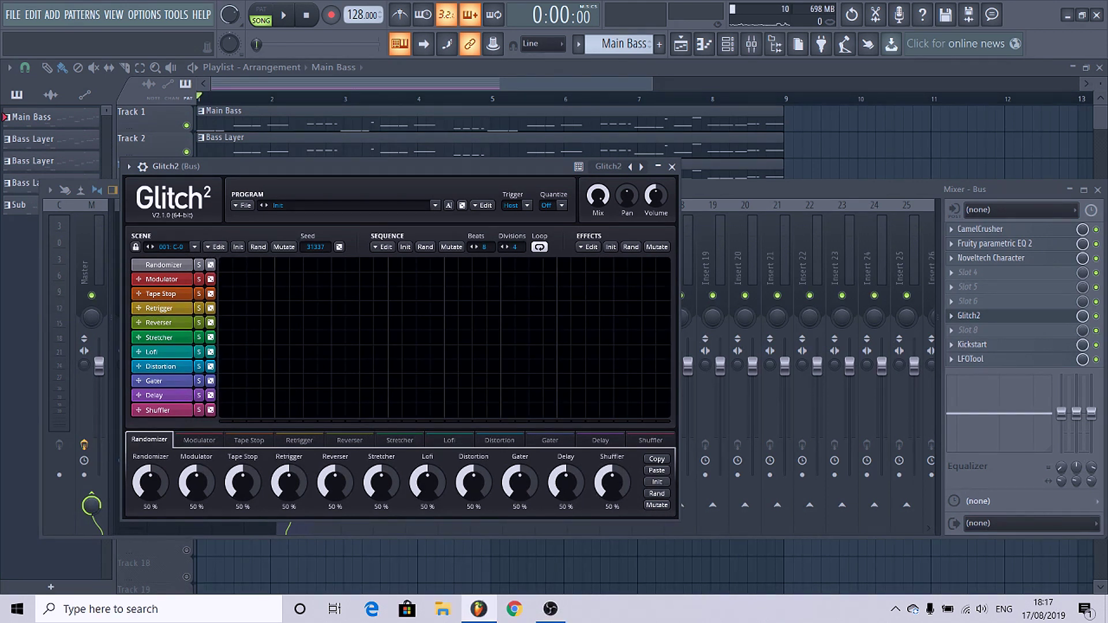
# Place a two-division Tape Stop block in the second half of the first beat in Glitch2 and audition it.
pyautogui.click(239, 294)
pyautogui.press('space')
pyautogui.moveTo(251, 295); pyautogui.dragTo(275, 294)
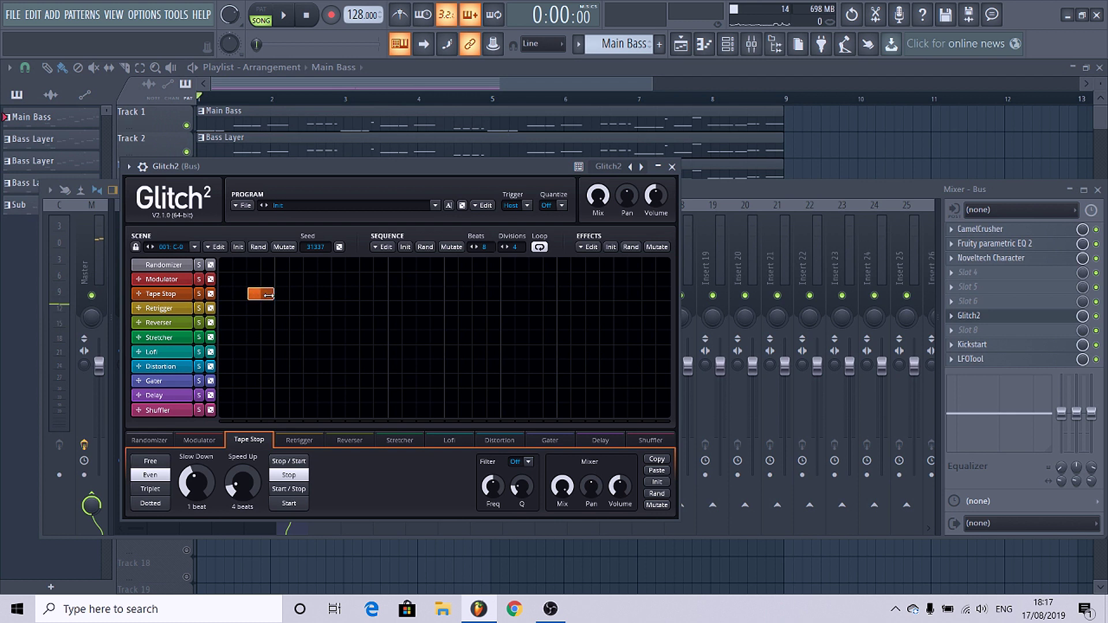
pyautogui.press('space')
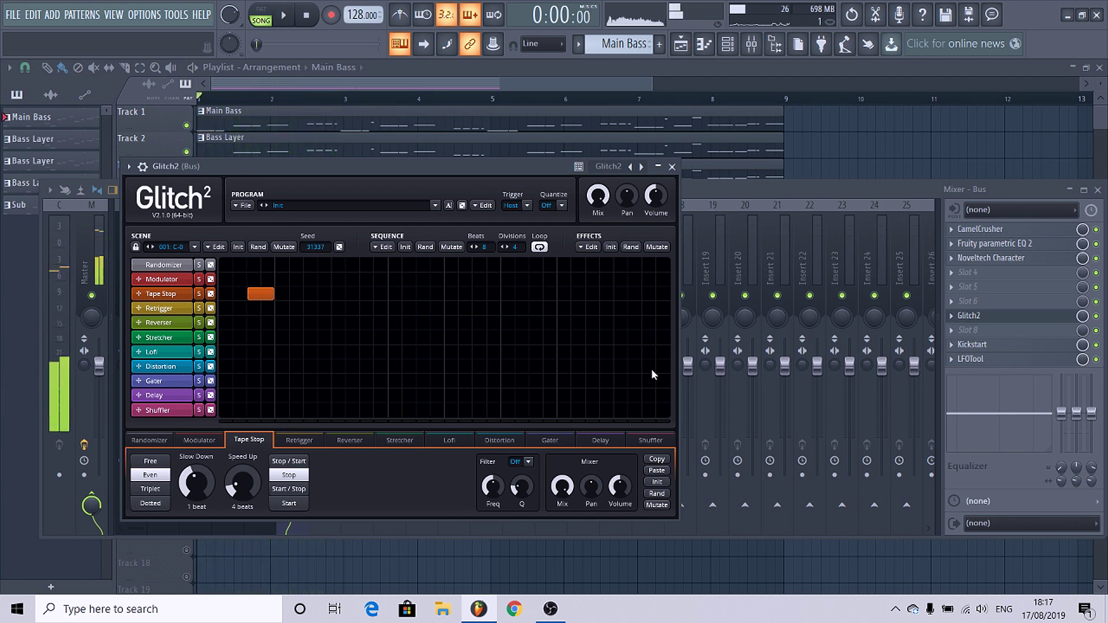
# Add a two-division Gater block at the sequence's end, set its step time to 1/8th, and close Glitch2 and the mixer.
pyautogui.moveTo(649, 382); pyautogui.dragTo(672, 381)
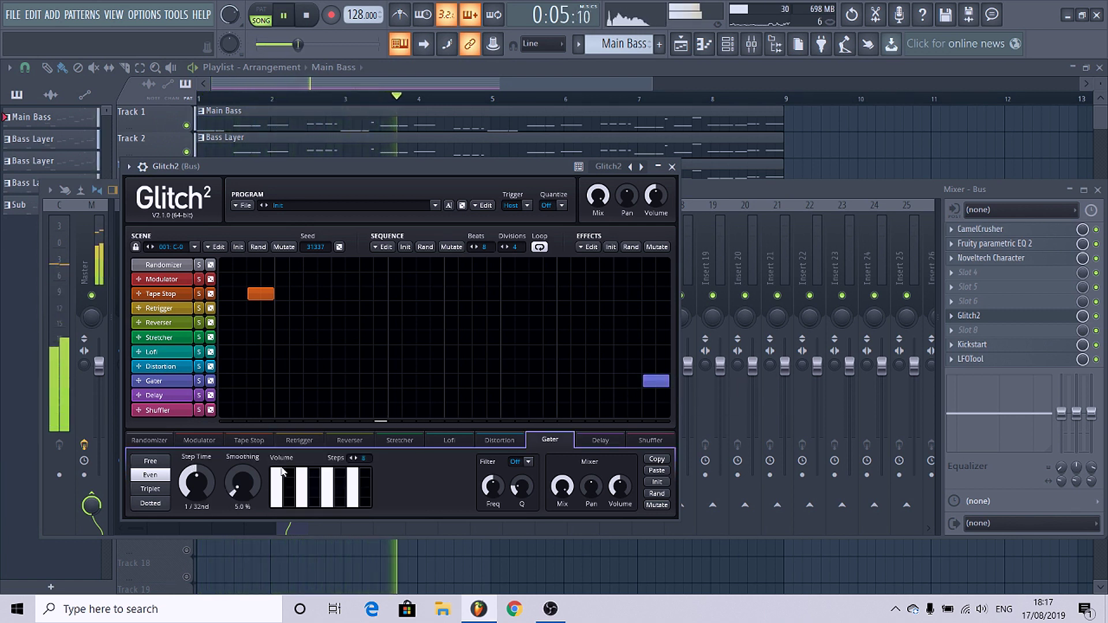
pyautogui.moveTo(197, 483); pyautogui.dragTo(197, 520)
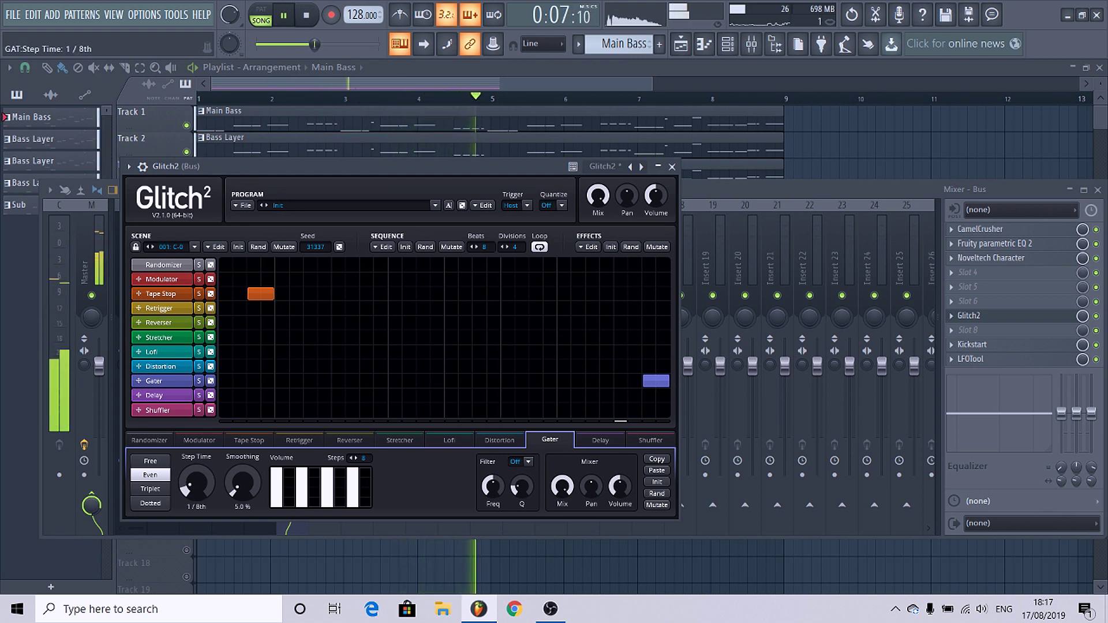
pyautogui.moveTo(197, 483)
pyautogui.mouseDown()
pyautogui.moveTo(197, 470)
pyautogui.moveTo(202, 483)
pyautogui.mouseUp()
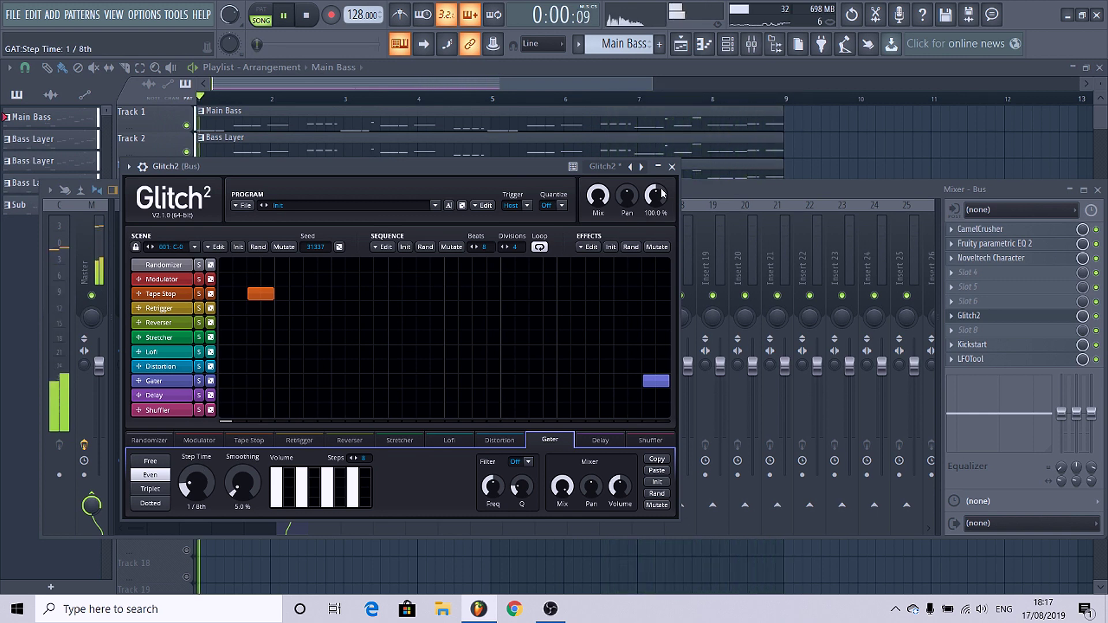
pyautogui.click(672, 167)
pyautogui.click(1098, 190)
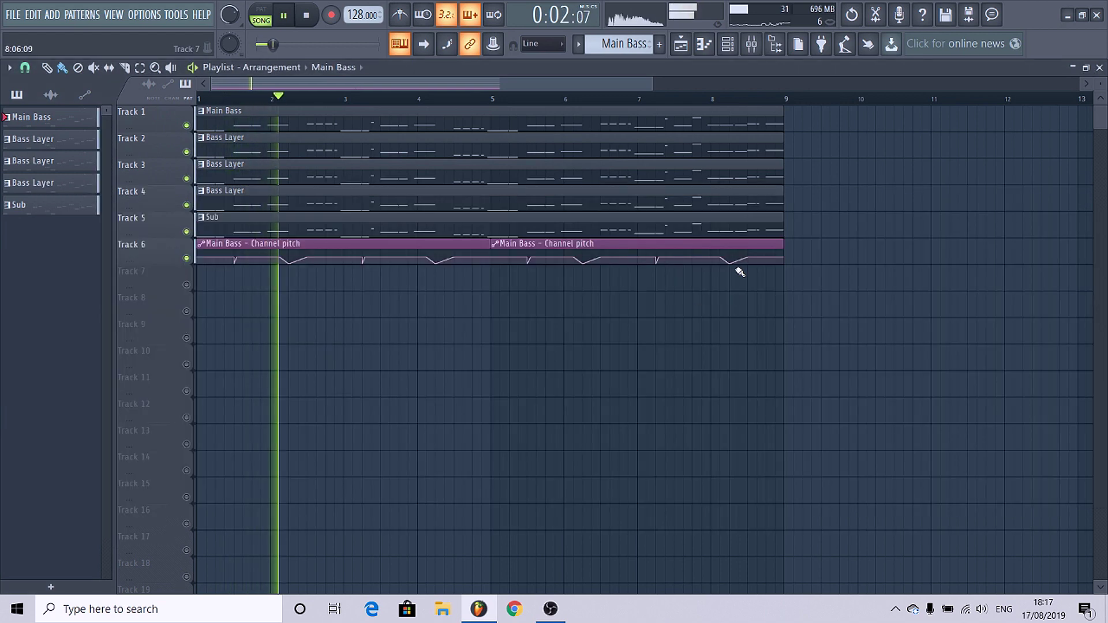
# Make the second Main Bass - Channel pitch clip unique and make its last bend snap back up at 8:05:00.
pyautogui.click(501, 245)
pyautogui.click(532, 342)
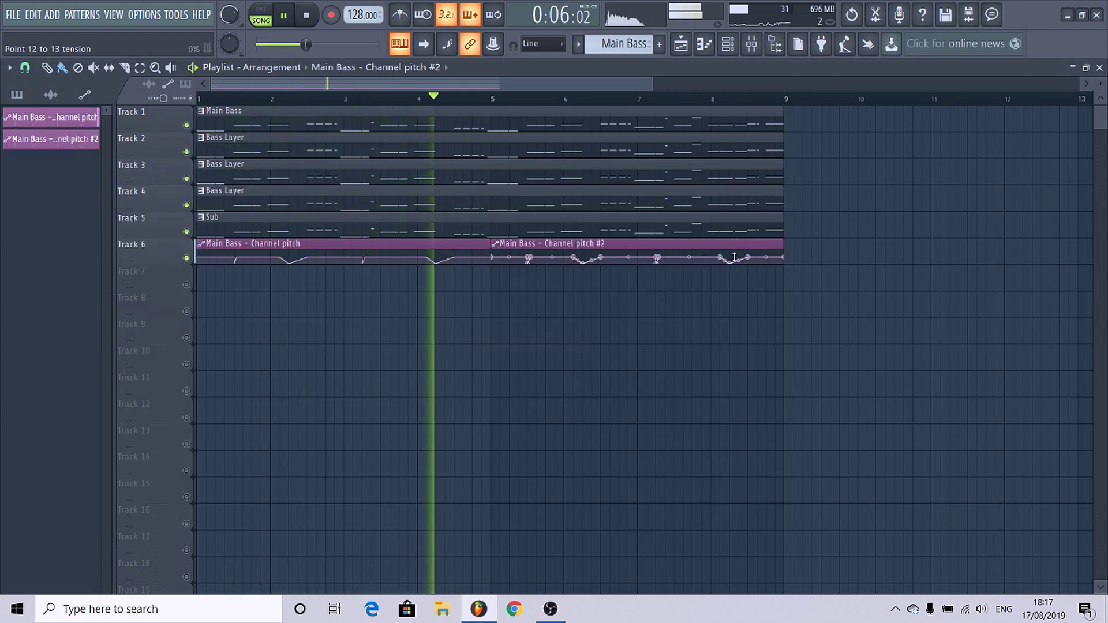
pyautogui.keyDown('ctrl'); pyautogui.scroll(2, 744, 283); pyautogui.keyUp('ctrl')
pyautogui.keyDown('ctrl'); pyautogui.scroll(3, 730, 268); pyautogui.keyUp('ctrl')
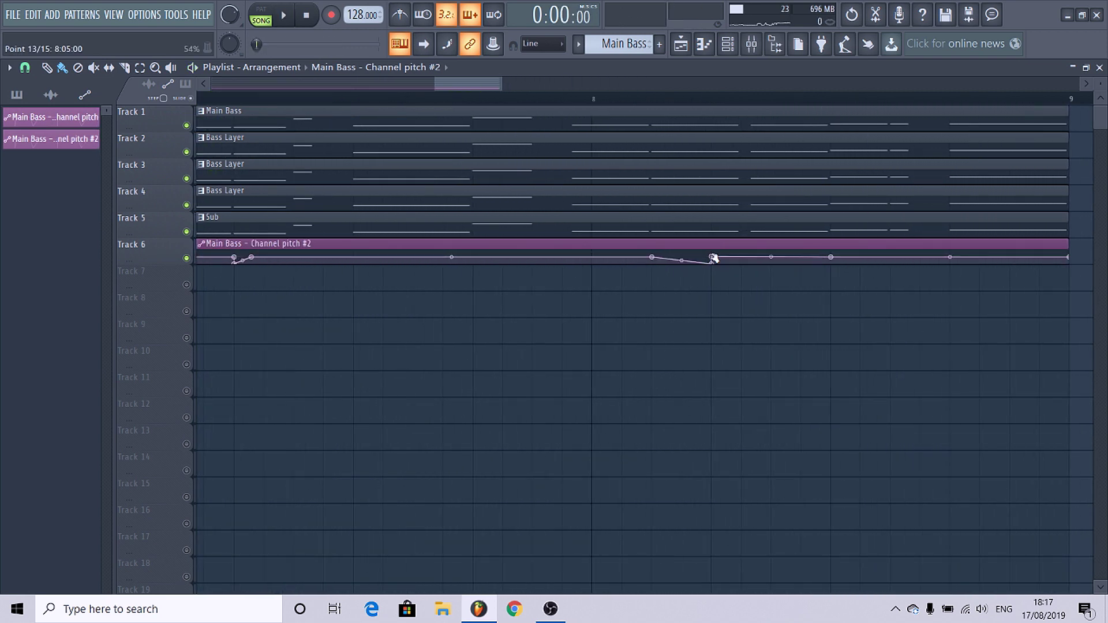
pyautogui.hscroll(1, 566, 109)
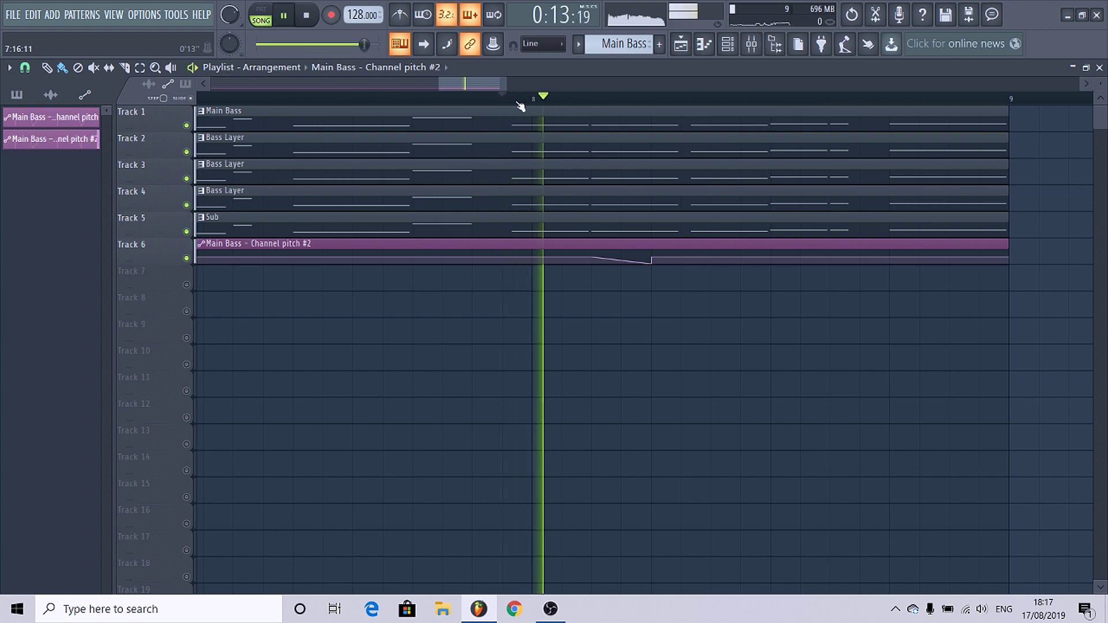
# Extend the Main Bass pattern clip on Track 1 to bar 10.
pyautogui.scroll(-4, 490, 292)
pyautogui.keyDown('ctrl'); pyautogui.scroll(-4, 514, 279); pyautogui.keyUp('ctrl')
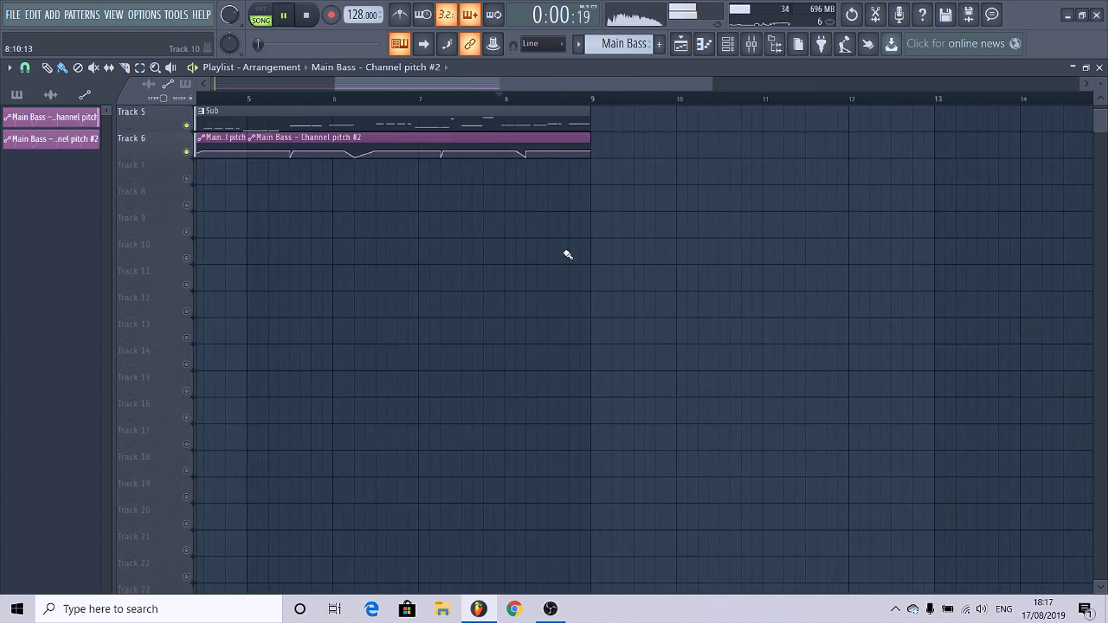
pyautogui.keyDown('ctrl'); pyautogui.scroll(-3, 571, 257); pyautogui.keyUp('ctrl')
pyautogui.scroll(4, 577, 272)
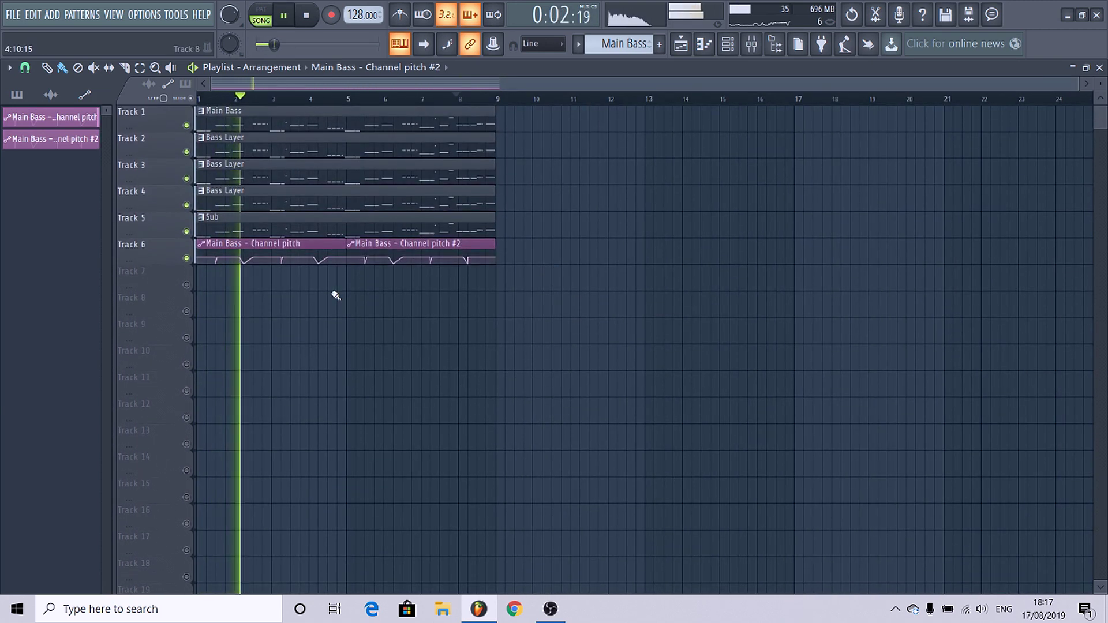
pyautogui.scroll(-1, 619, 44)
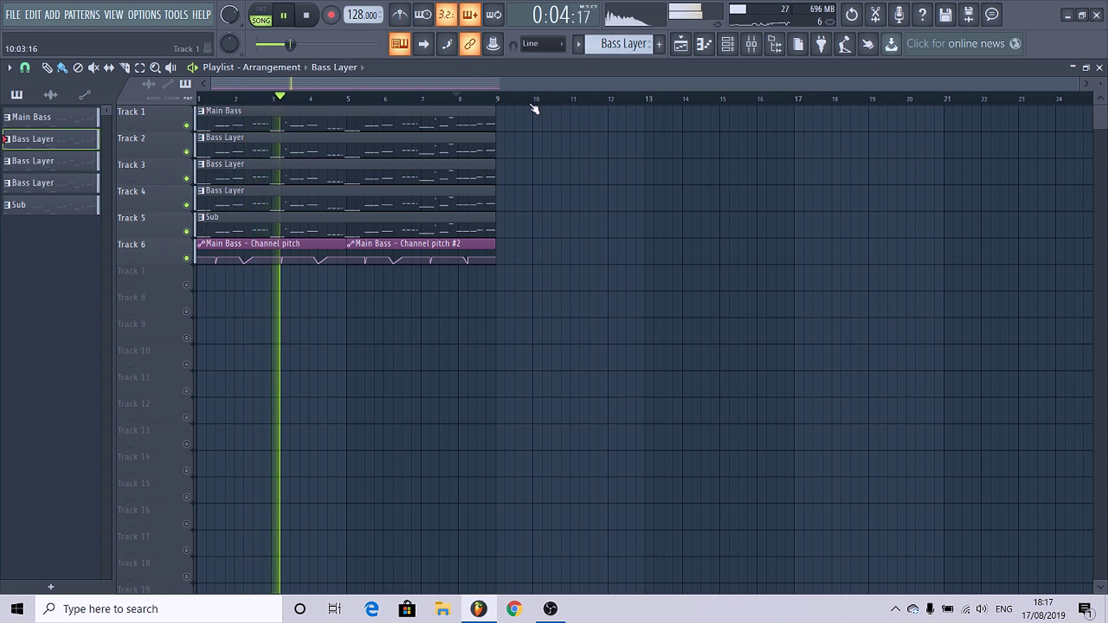
pyautogui.moveTo(495, 116); pyautogui.dragTo(532, 115)
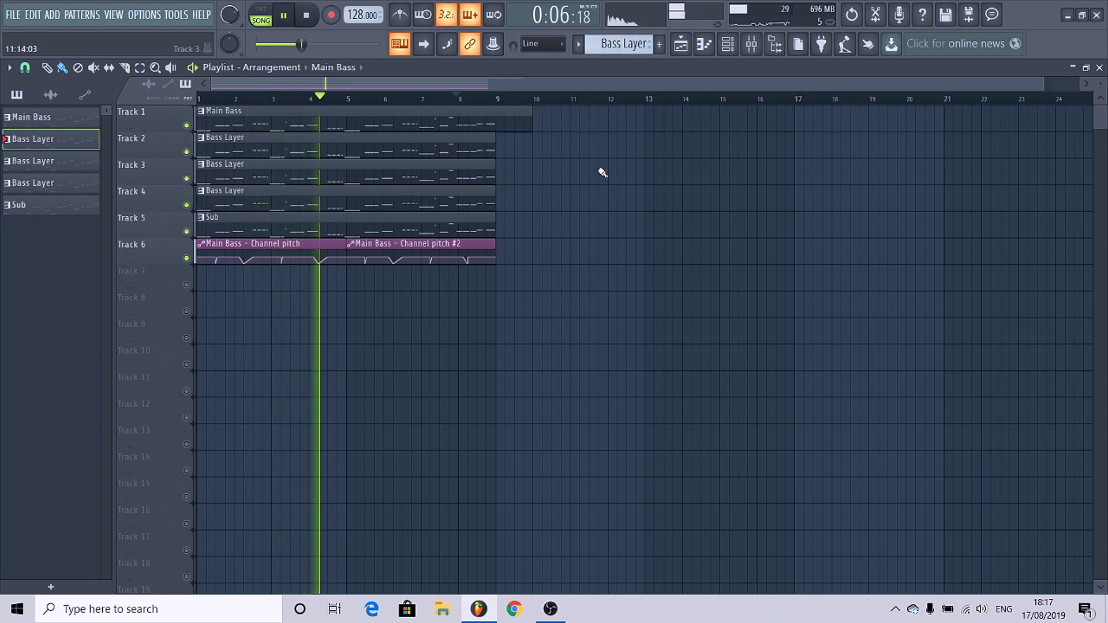